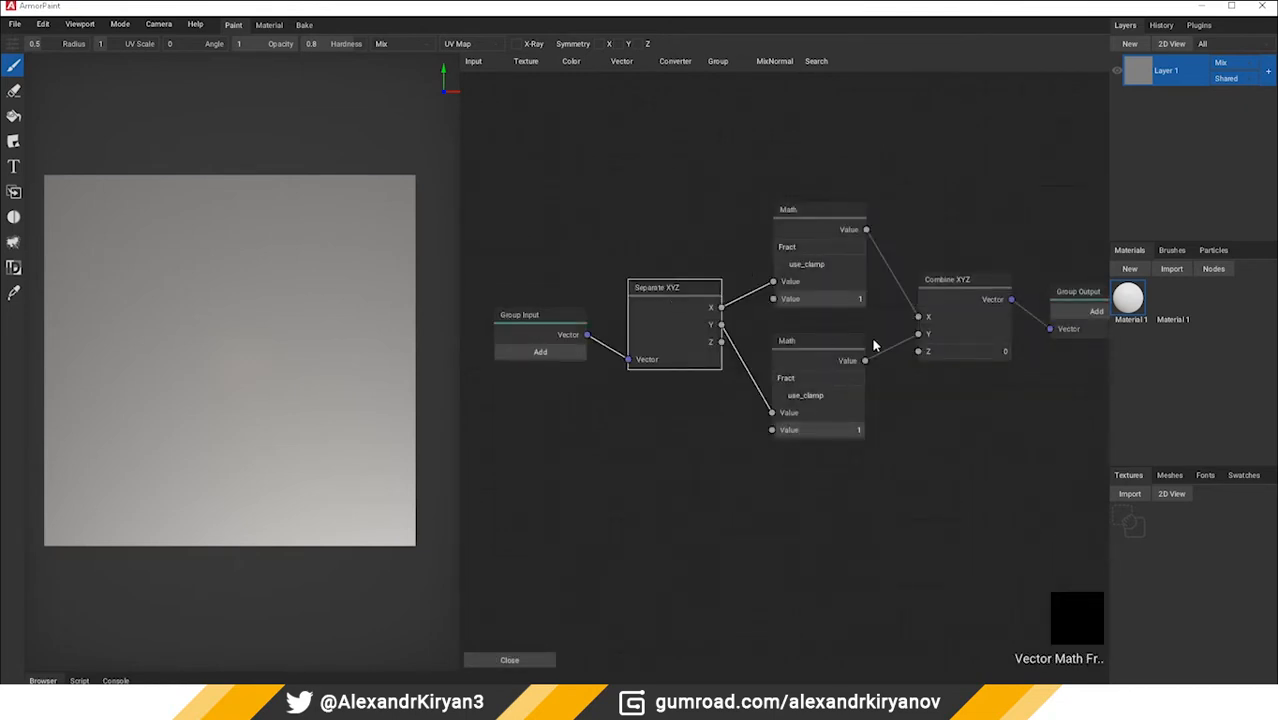
Step: Connect Vector Math Scale into Vector Math Fract and Fract into Base Color, and apply the material to the plane as a new layer
left_click_drag(733, 275, 796, 304)
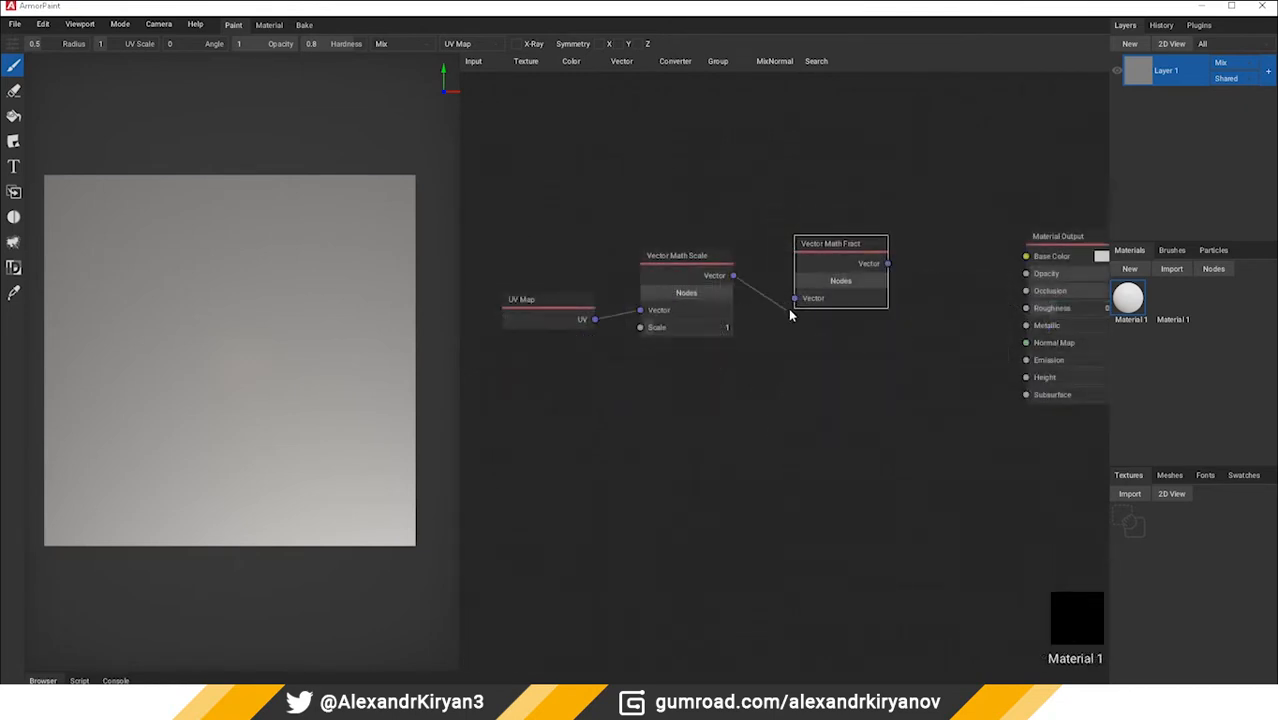
middle_click_drag(857, 312, 825, 328)
left_click_drag(820, 264, 993, 272)
left_click_drag(1127, 298, 213, 351)
middle_click_drag(665, 375, 673, 375)
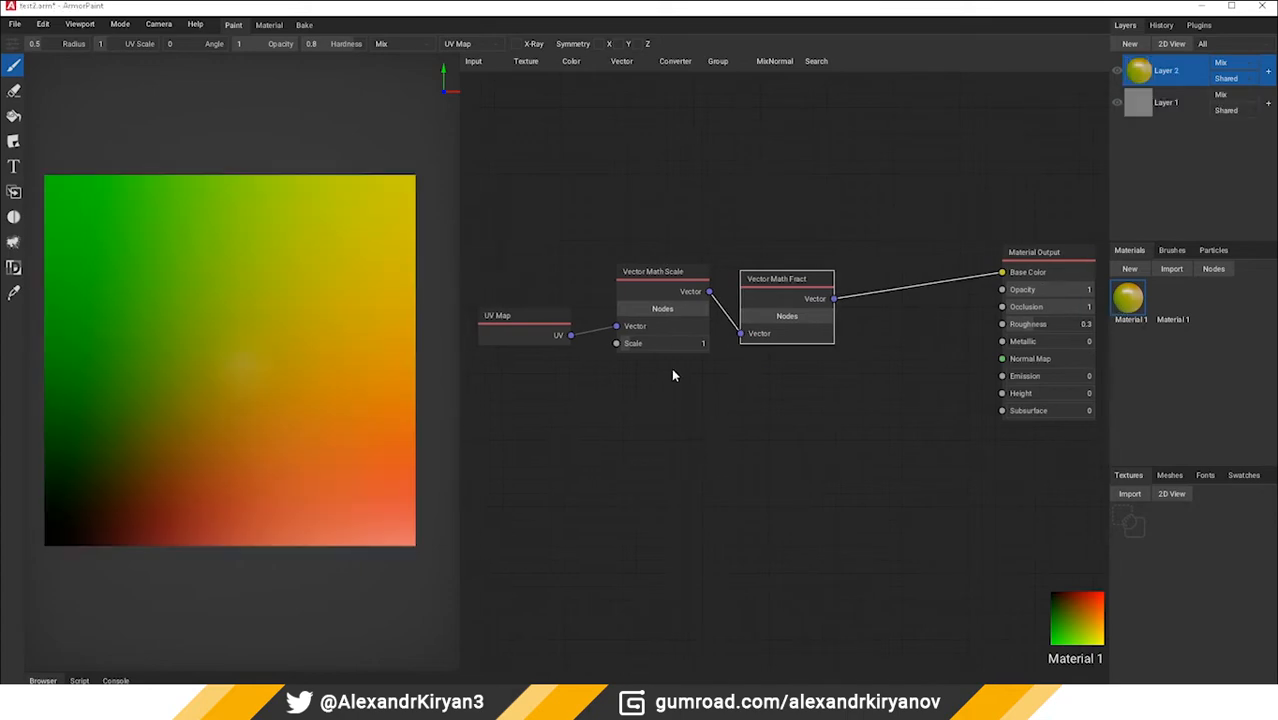
Step: Set the Vector Math Scale node's scale to 4 and space Vector Math Fract and Material Output farther along the chain
left_click_drag(692, 343, 648, 343)
middle_click_drag(808, 284, 652, 225)
left_click_drag(924, 234, 960, 235)
left_click_drag(733, 254, 867, 241)
left_click(661, 219)
middle_click_drag(587, 176, 622, 176)
Step: Add a Separate XYZ node fed by the Vector Math Scale output and make room for it before Vector Math Fract
left_click(675, 61)
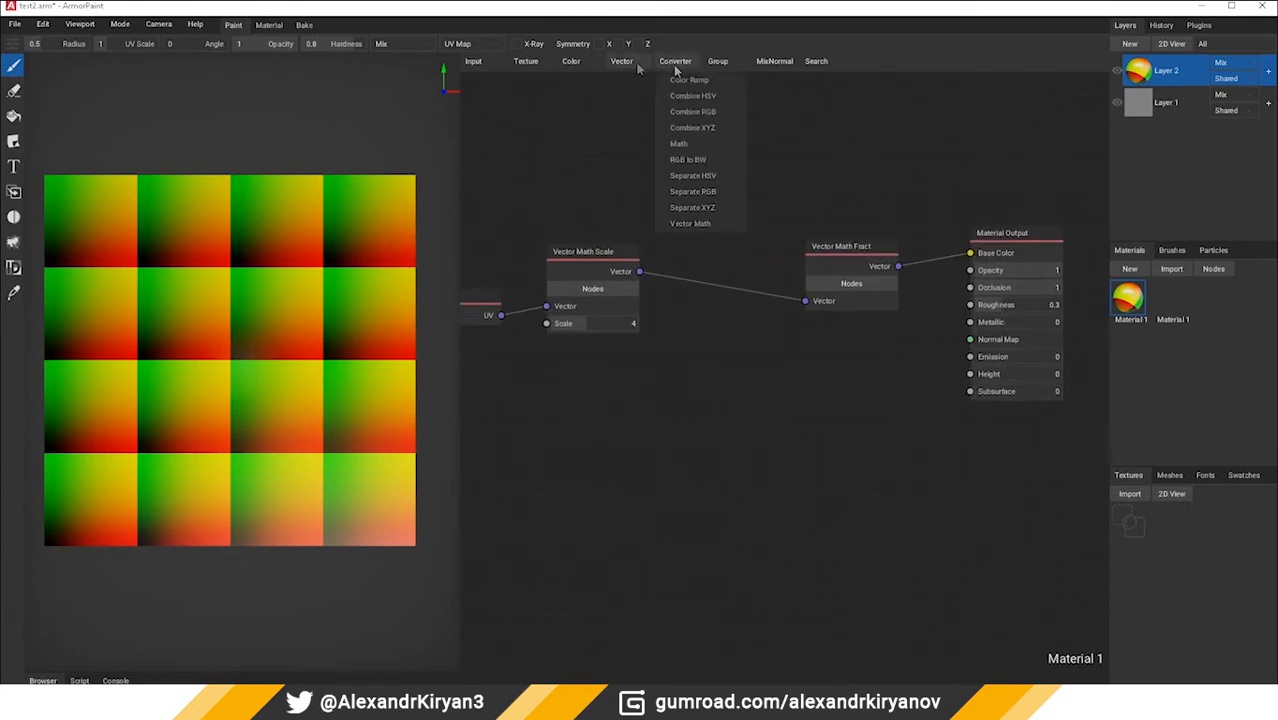
left_click(709, 204)
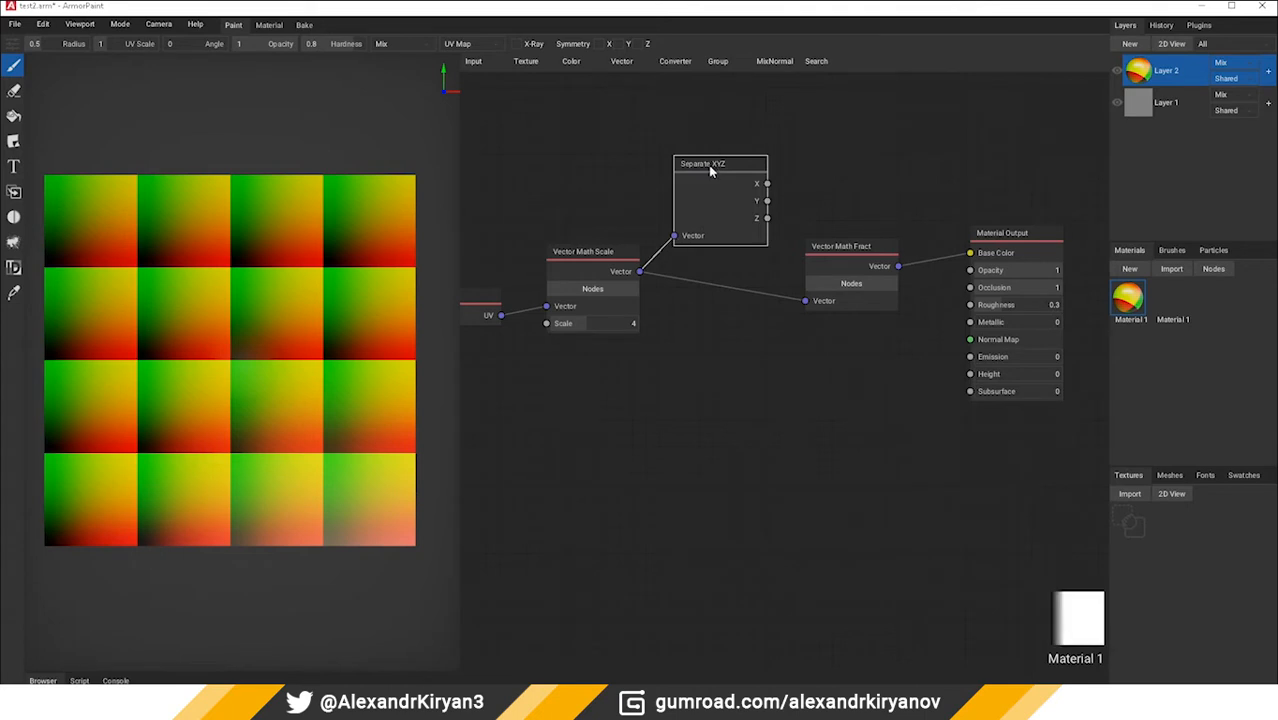
left_click_drag(712, 215, 703, 342)
middle_click_drag(839, 253, 791, 235)
left_click_drag(791, 235, 824, 205)
left_click(950, 224)
left_click_drag(950, 224, 1052, 226)
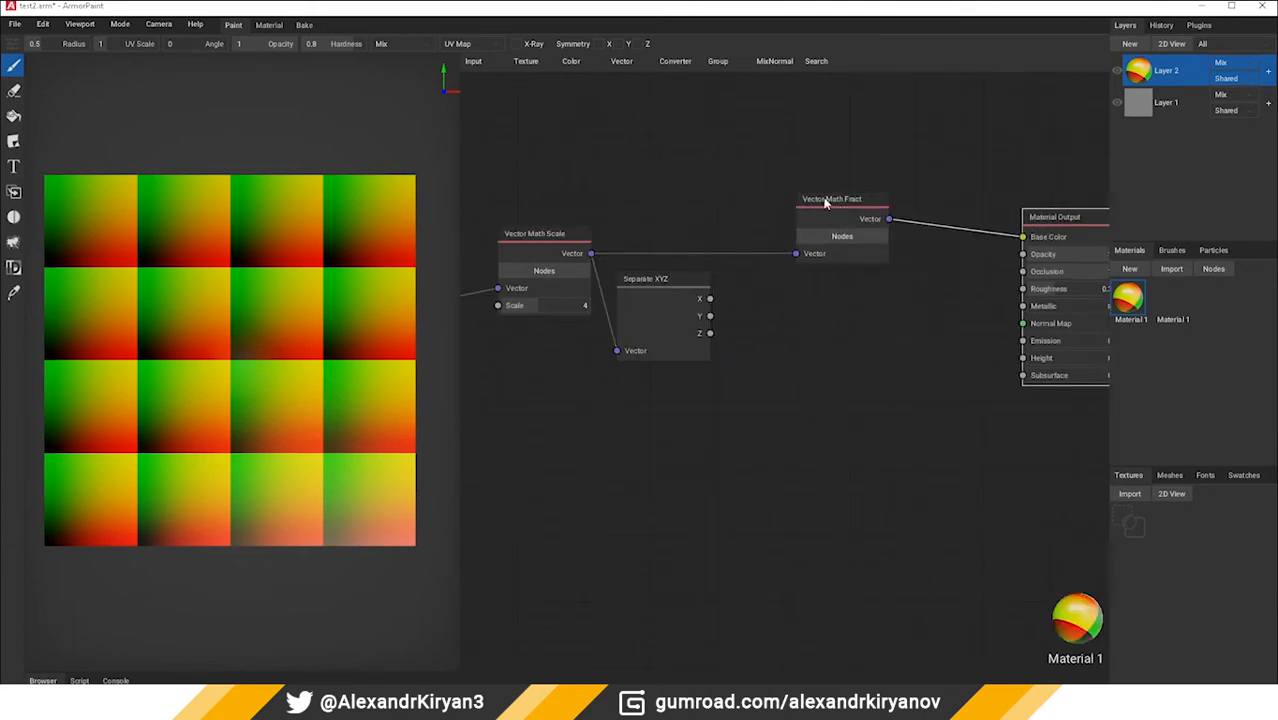
left_click_drag(830, 200, 887, 199)
left_click_drag(693, 291, 697, 284)
Step: Add a Combine XYZ node between Separate XYZ and Vector Math Fract, and place the Math PingPong node below it
left_click(683, 67)
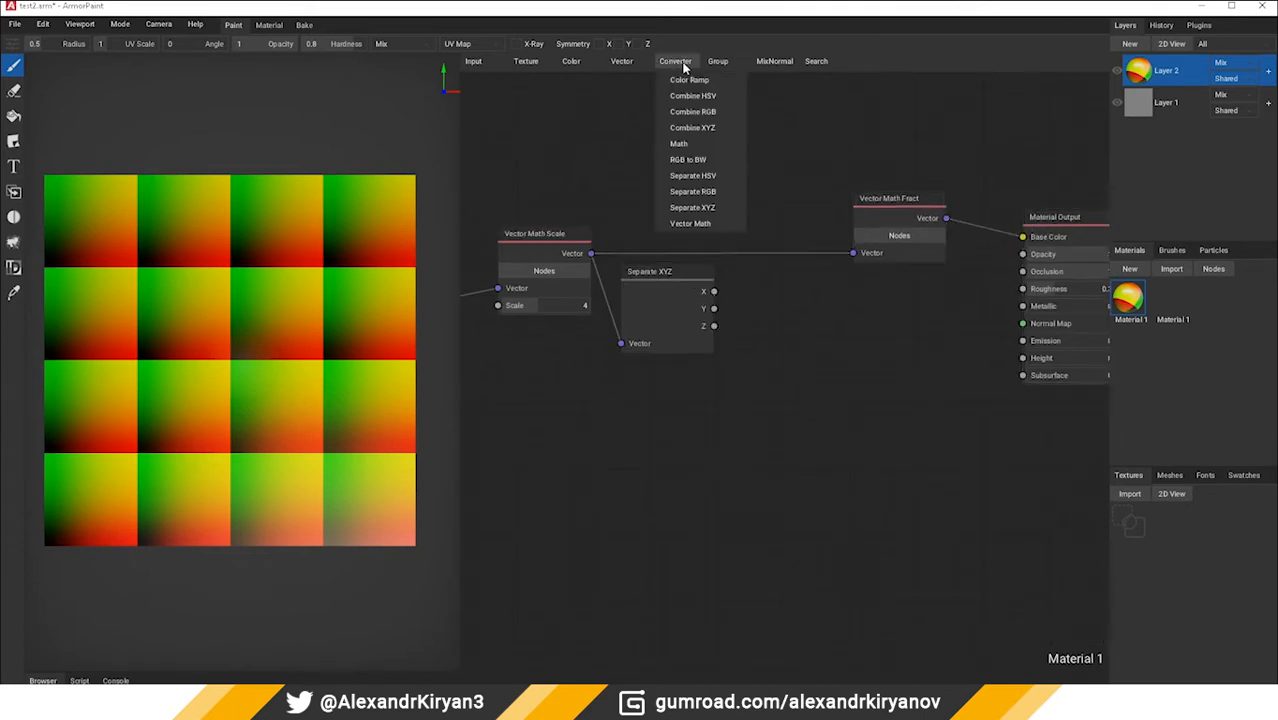
left_click(698, 127)
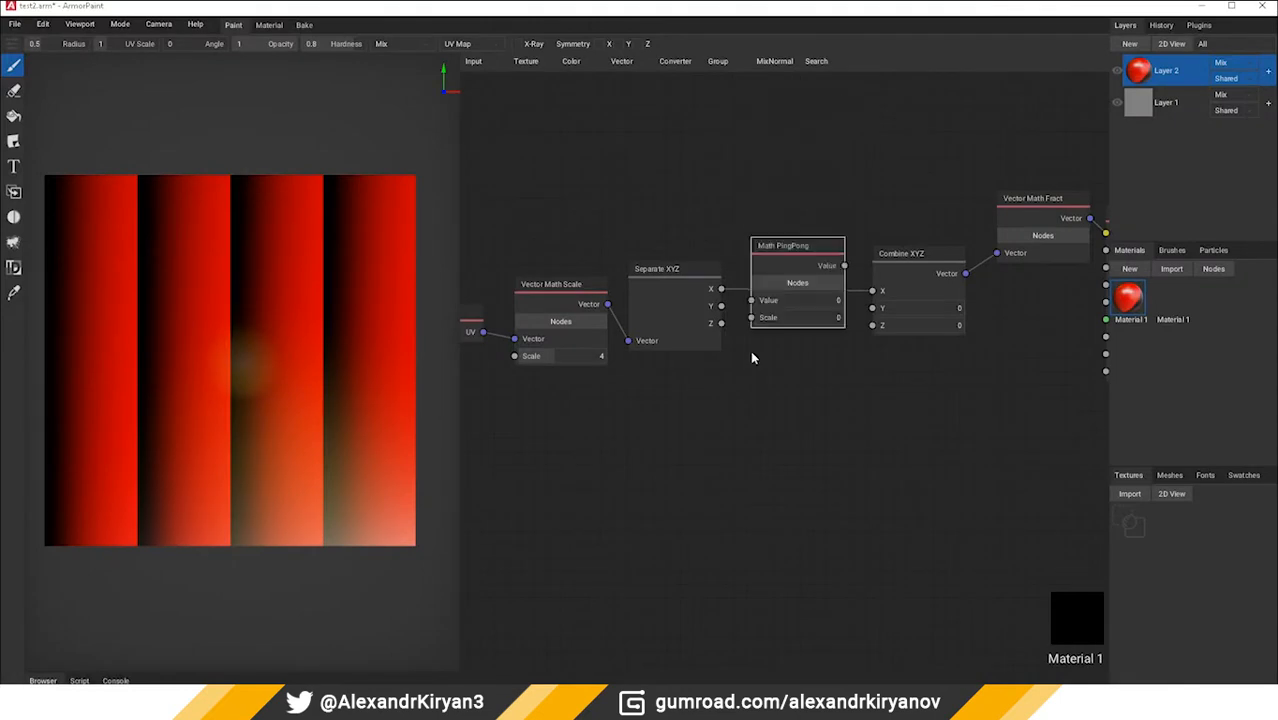
left_click_drag(750, 354, 766, 484)
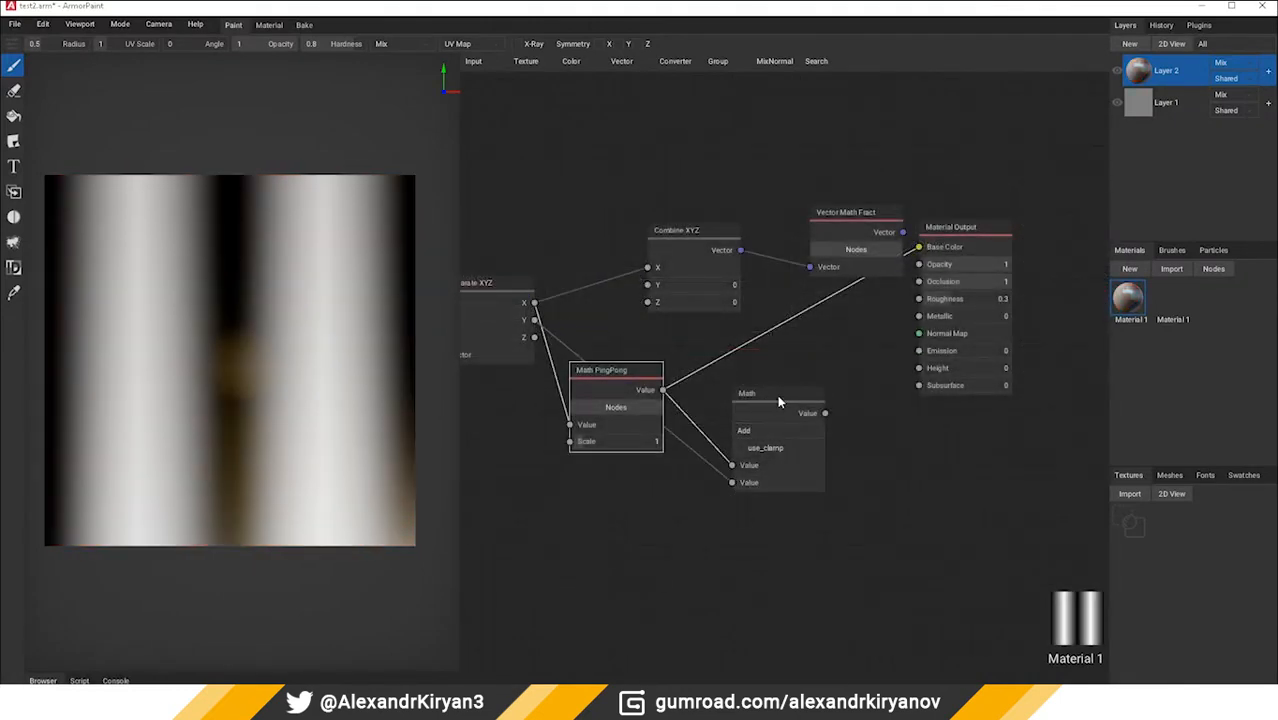
Step: Connect Vector Math Fract's output to Base Color and reposition the Combine XYZ and Fract nodes closer to Material Output
left_click(684, 234)
left_click_drag(903, 234, 1006, 220)
left_click_drag(848, 212, 904, 219)
left_click_drag(690, 230, 787, 235)
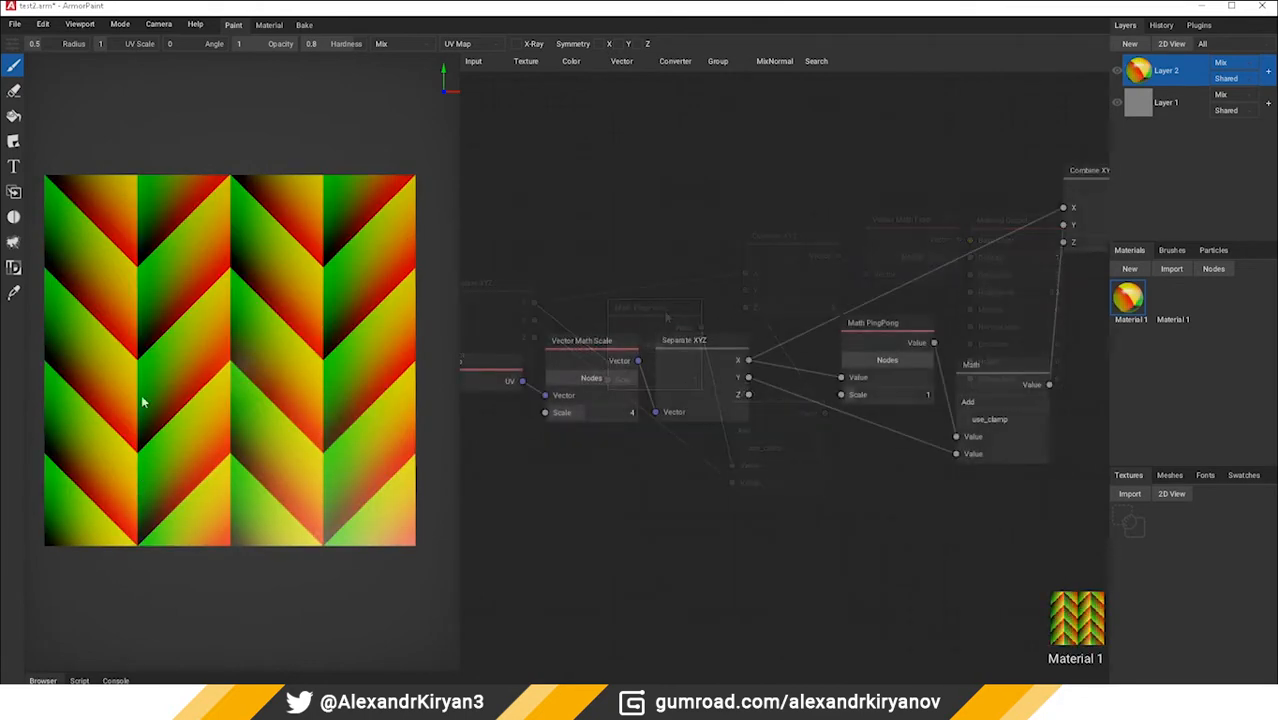
middle_click_drag(840, 498, 698, 508)
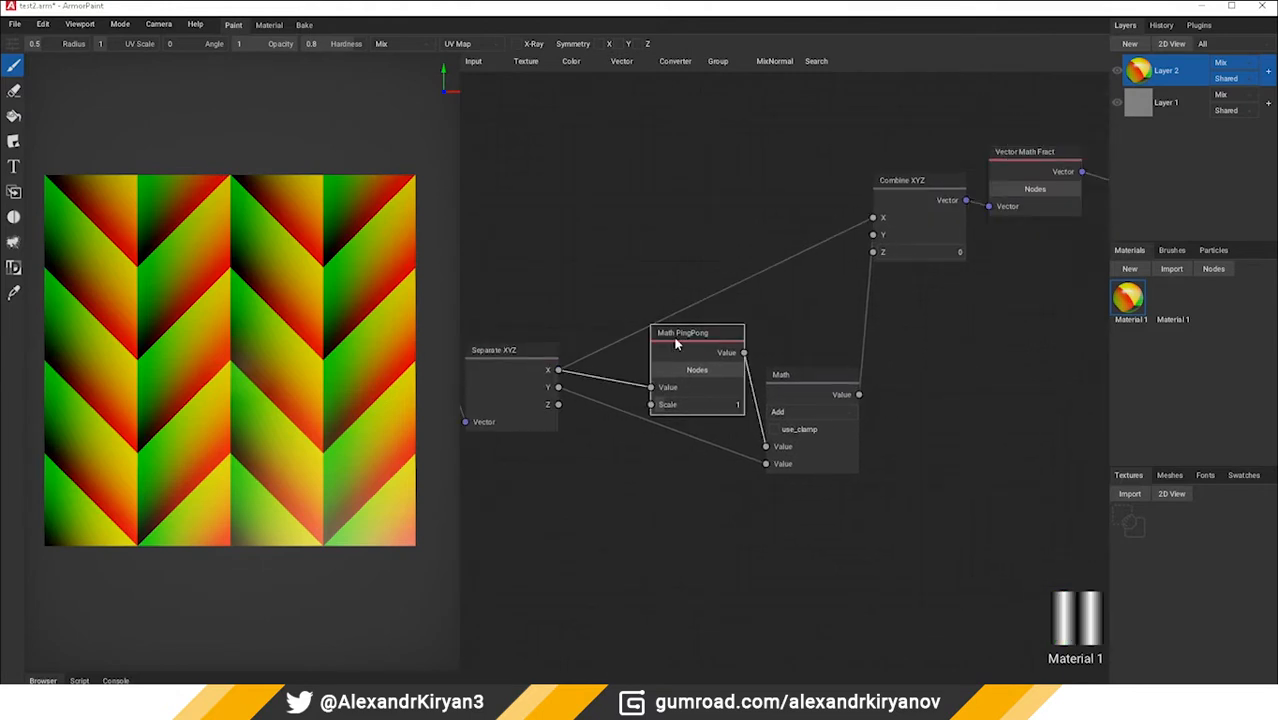
Step: Add a Vector Length group node after Vector Math Fract and examine the node network inside the group
left_click(718, 61)
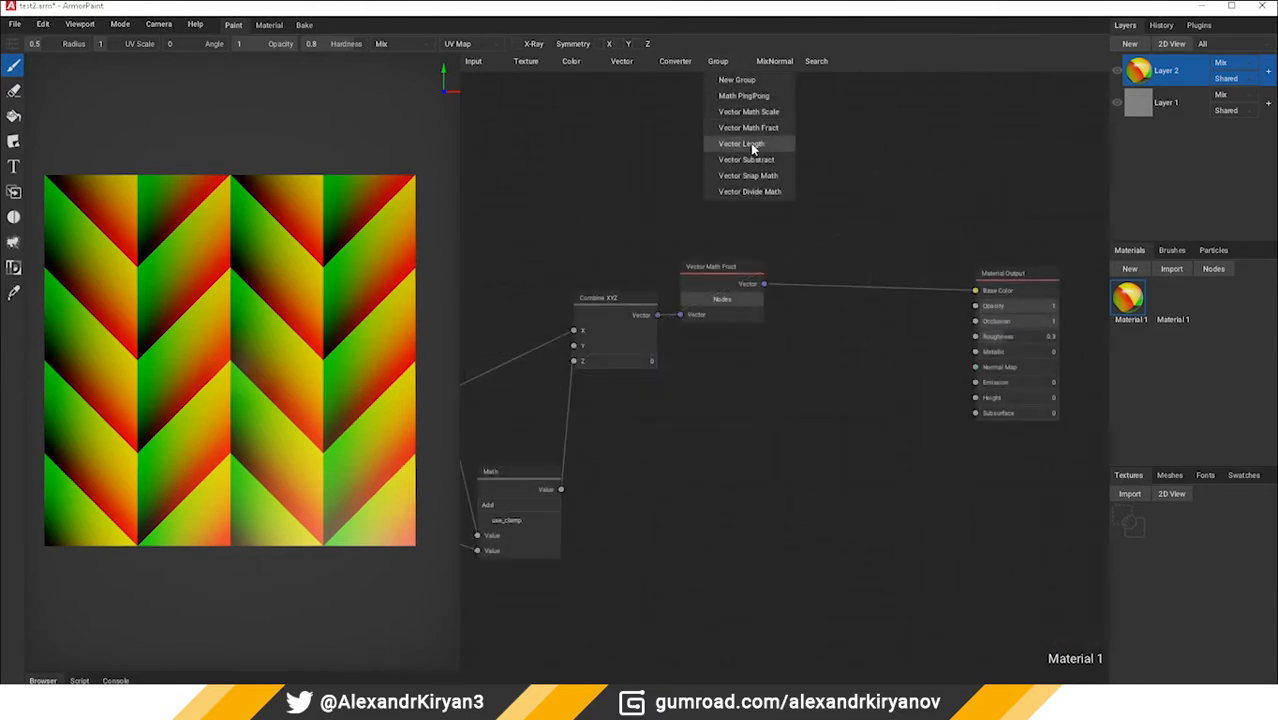
left_click(750, 143)
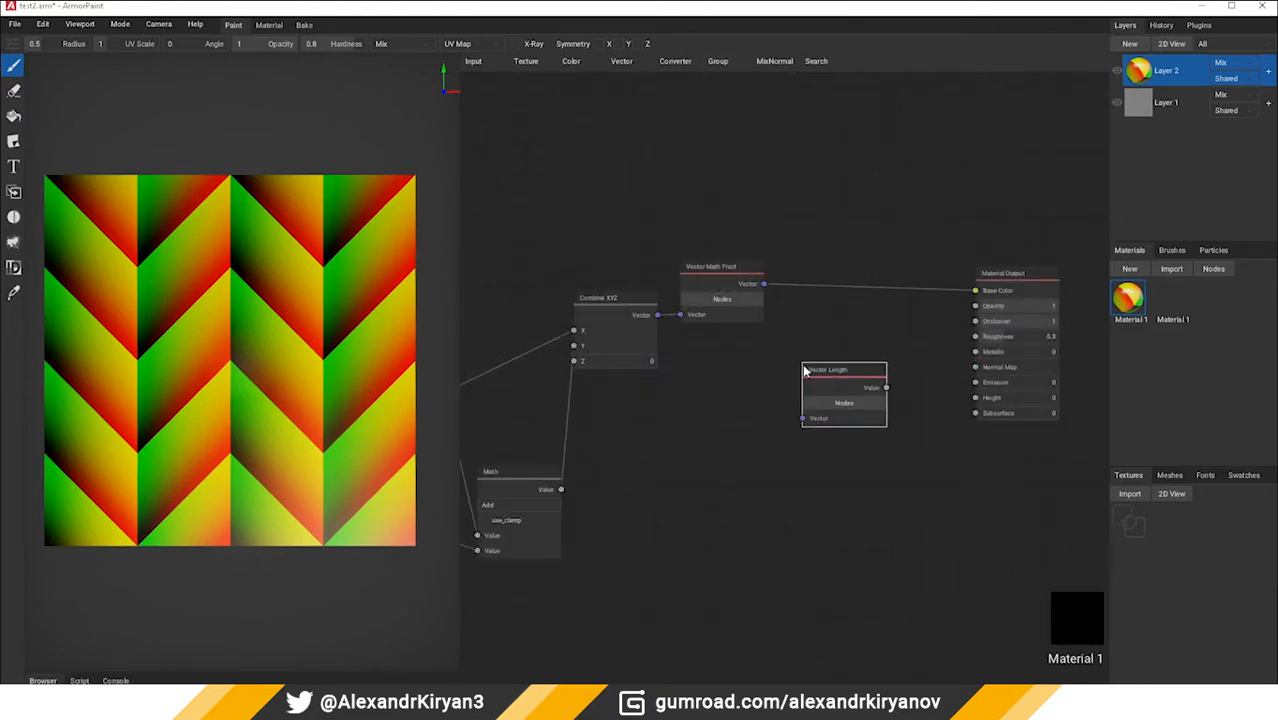
left_click(840, 391)
middle_click_drag(563, 422, 665, 386)
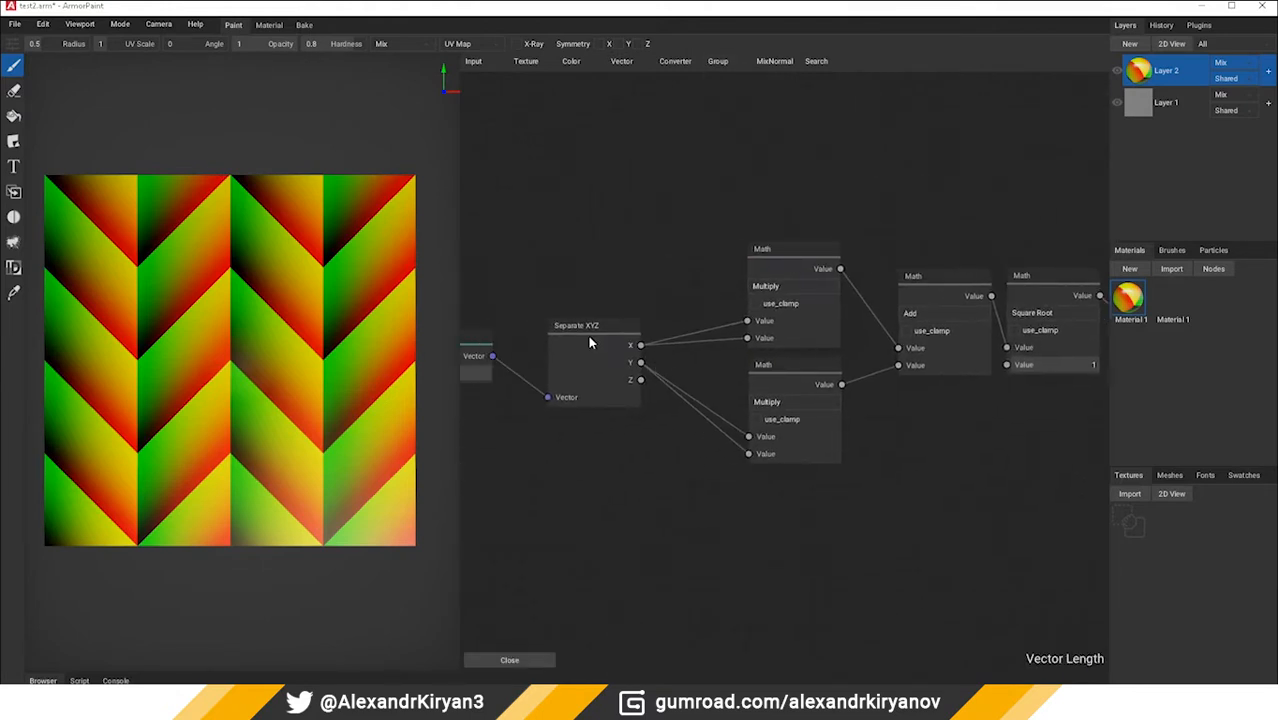
left_click(587, 333)
middle_click_drag(653, 302, 587, 301)
middle_click_drag(706, 383, 702, 305)
Step: Connect Vector Math Fract to Vector Length and its value to Base Color, then align Vector Length with the chain
left_click_drag(692, 302, 729, 427)
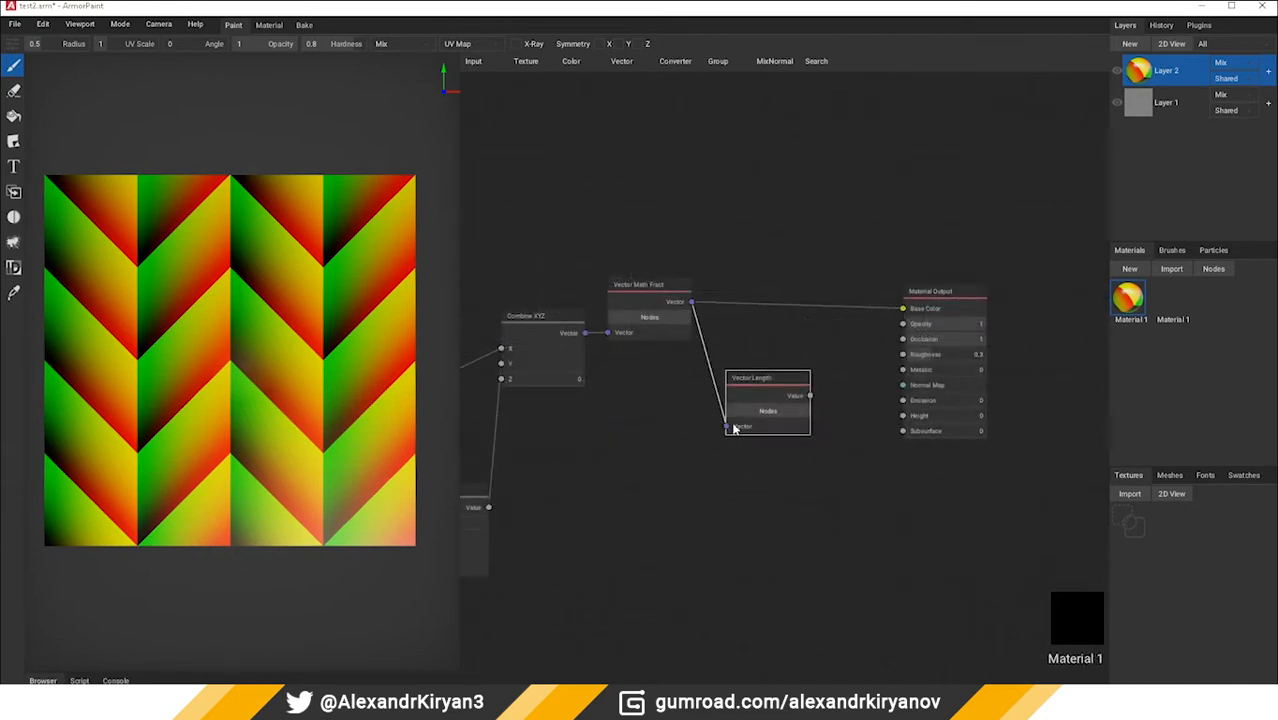
left_click_drag(810, 396, 903, 309)
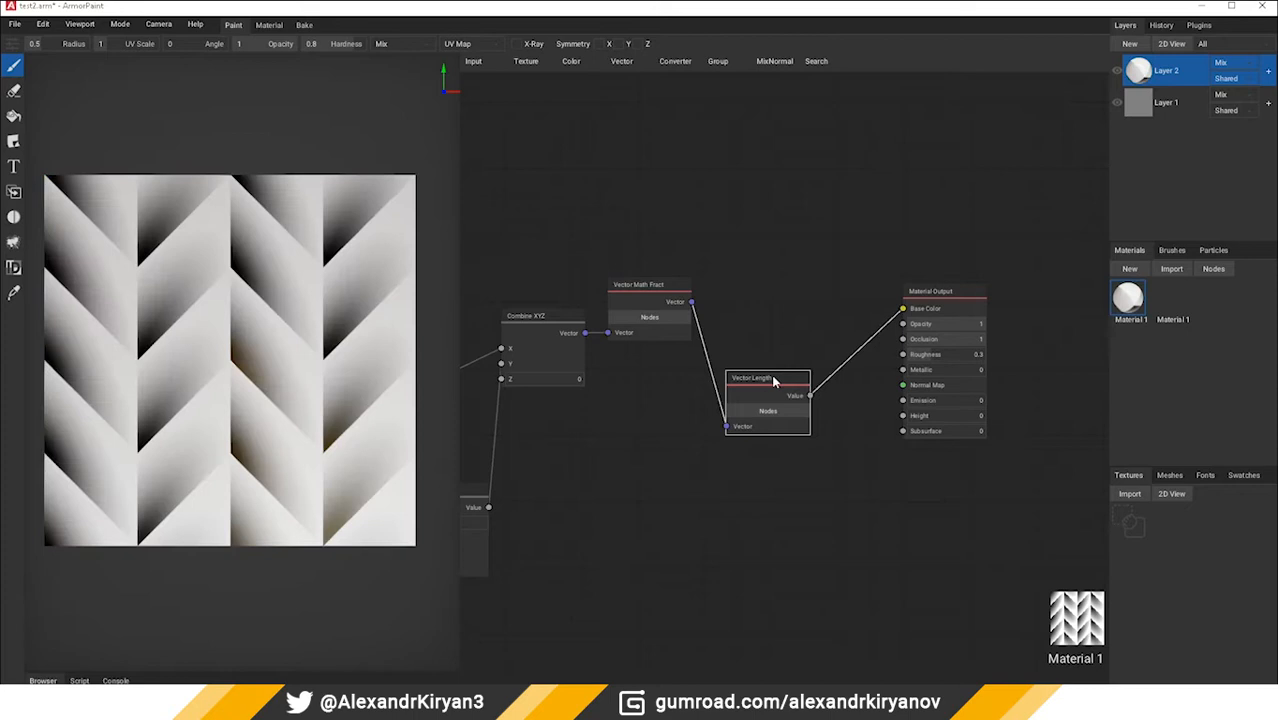
left_click_drag(773, 380, 781, 292)
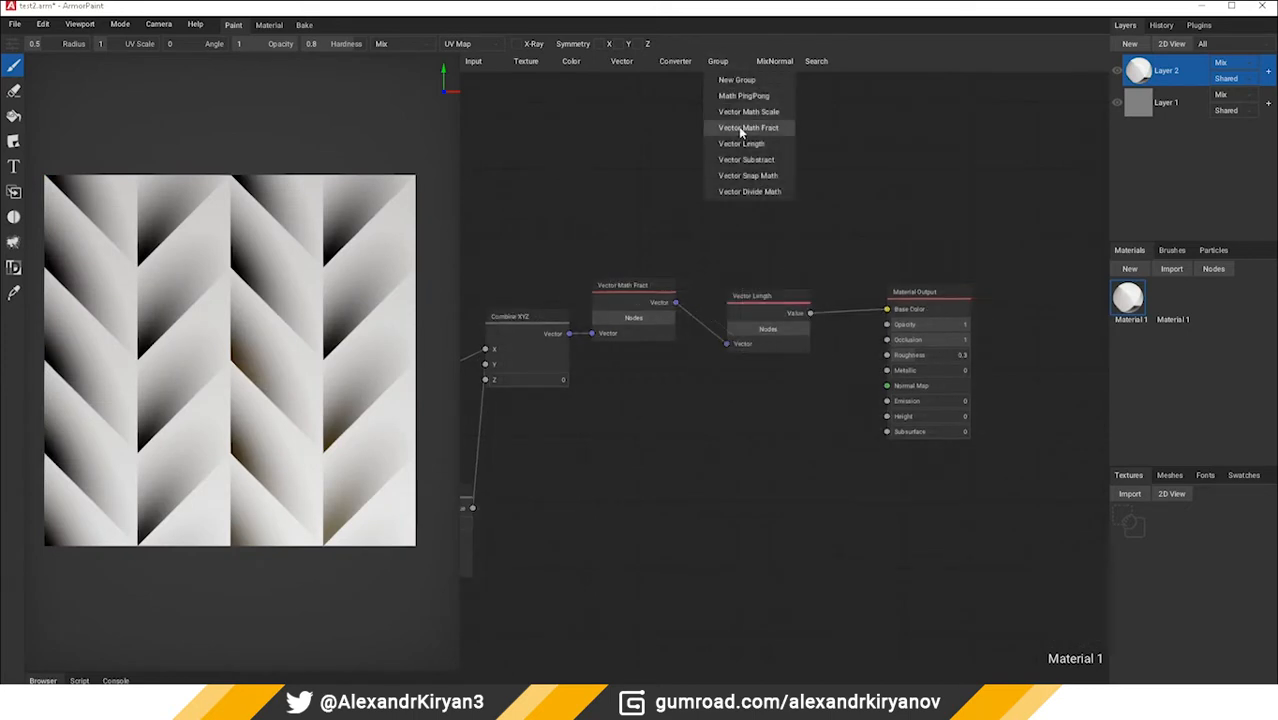
Step: Insert a Vector Substract group node between Vector Math Fract and Vector Length, with its value set to 0.5
left_click(745, 159)
left_click(710, 178)
left_click_drag(676, 304, 708, 226)
left_click_drag(768, 299, 825, 283)
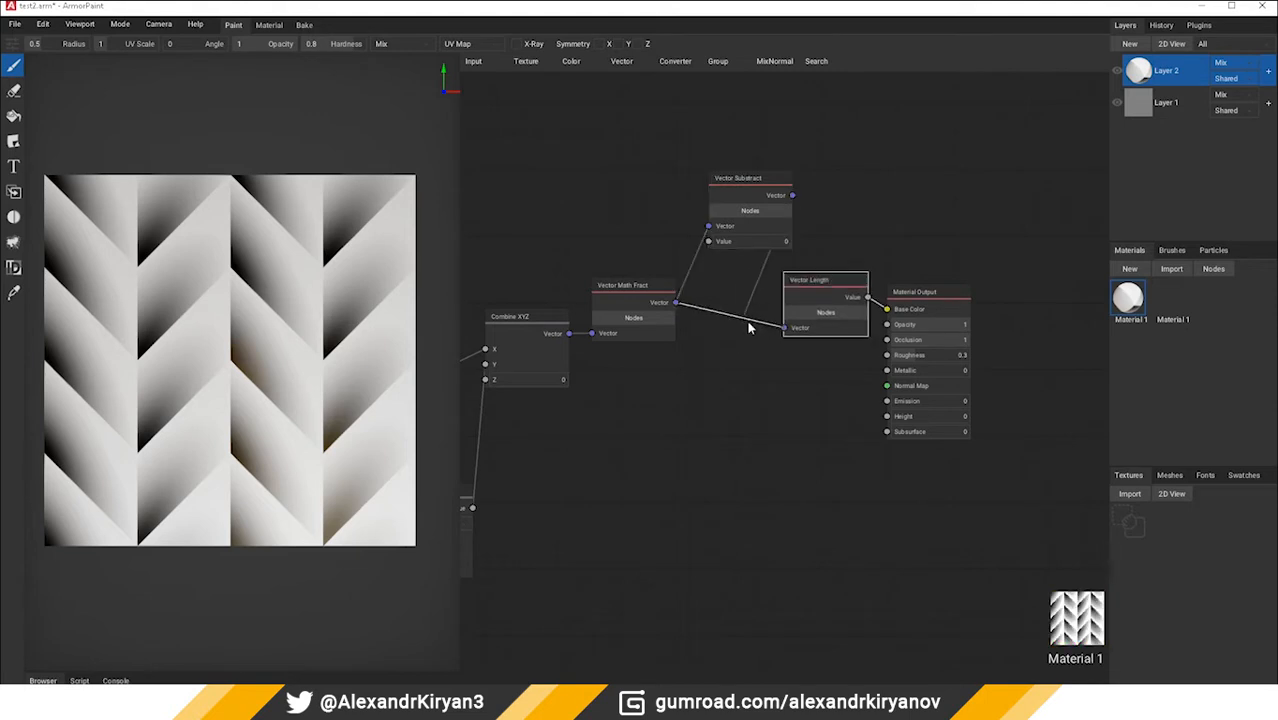
left_click_drag(747, 321, 782, 327)
left_click_drag(777, 241, 751, 240)
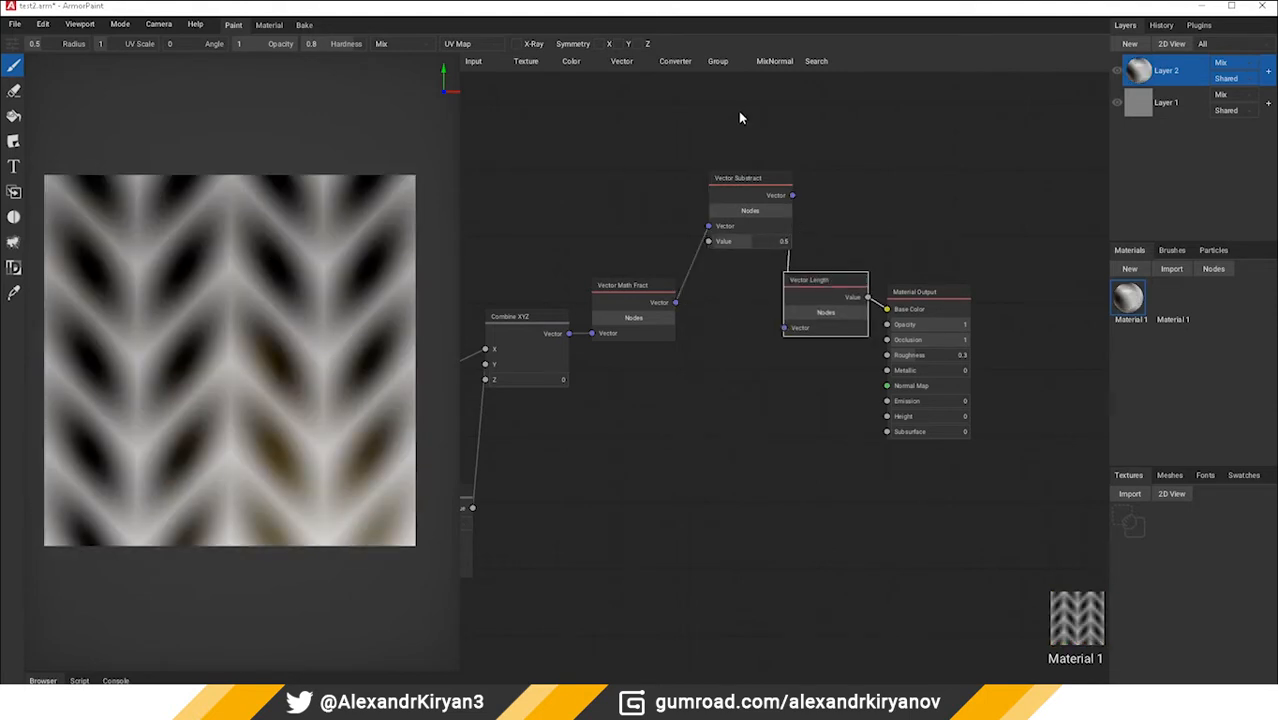
left_click_drag(757, 192, 733, 300)
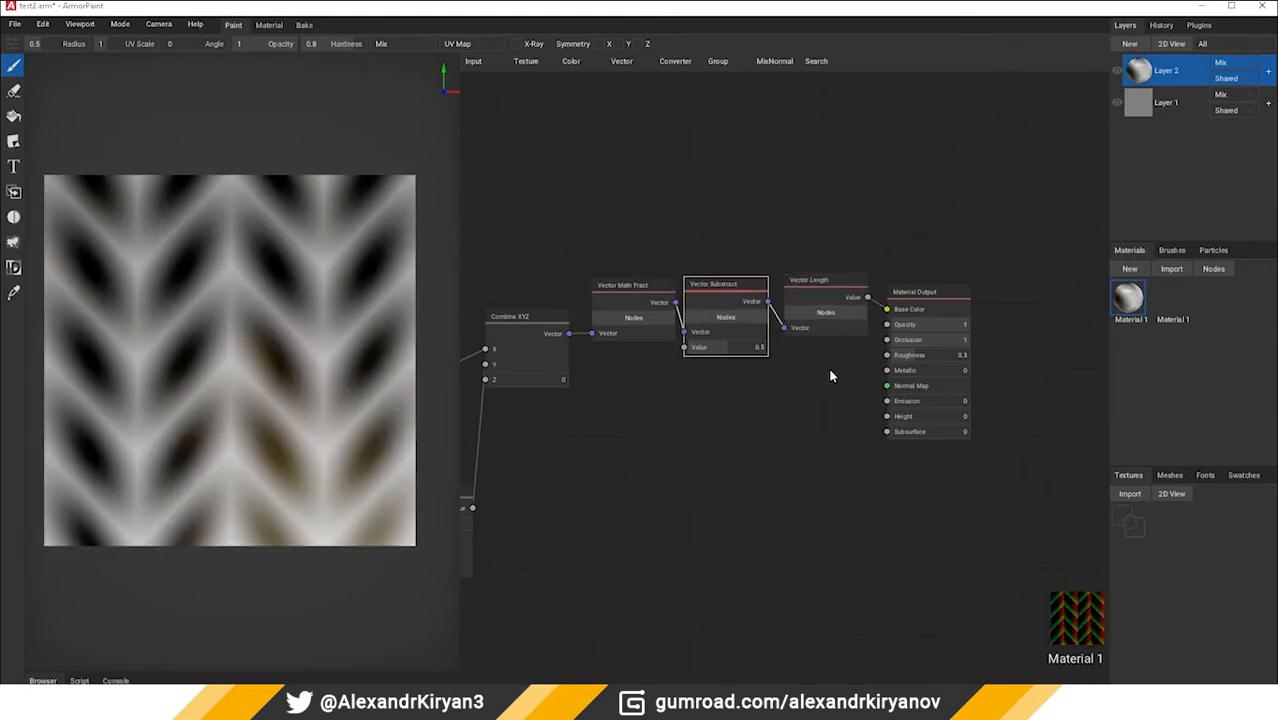
Step: Insert an Invert node between the Vector Length value and the material's Base Color
left_click(571, 61)
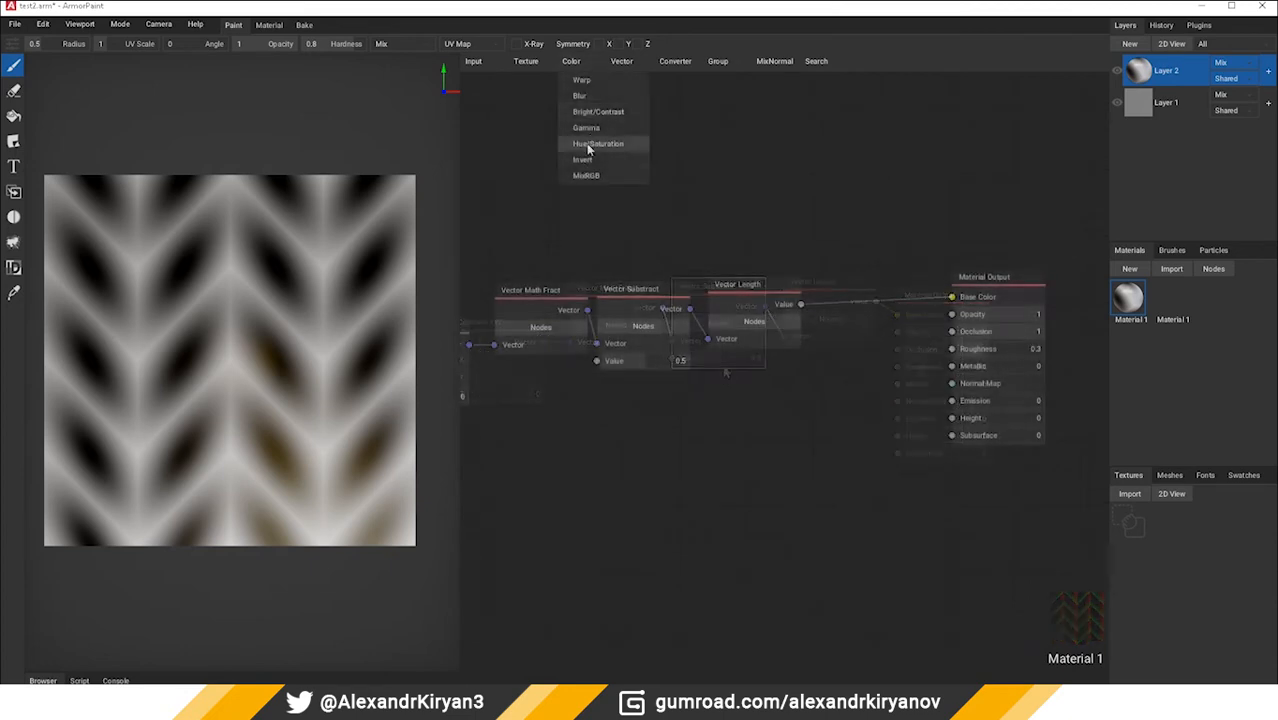
left_click(588, 160)
left_click(835, 200)
left_click_drag(801, 304, 829, 262)
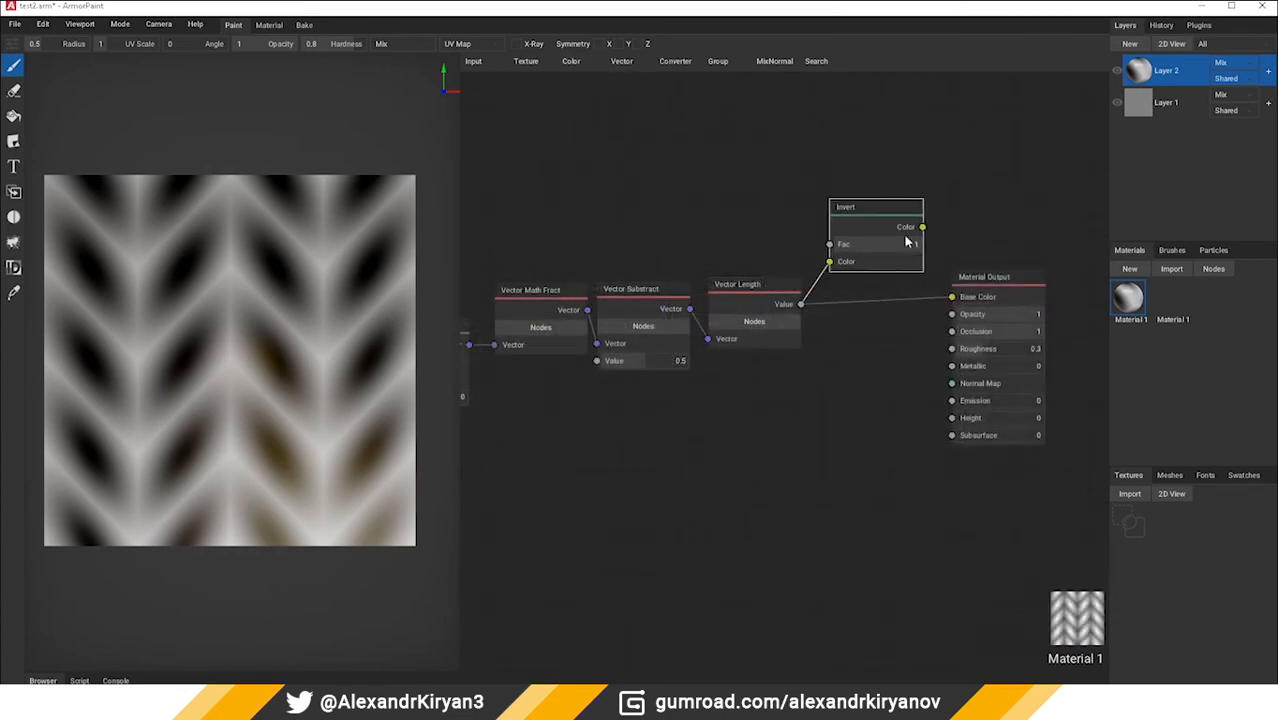
left_click_drag(922, 227, 951, 297)
left_click_drag(887, 205, 878, 283)
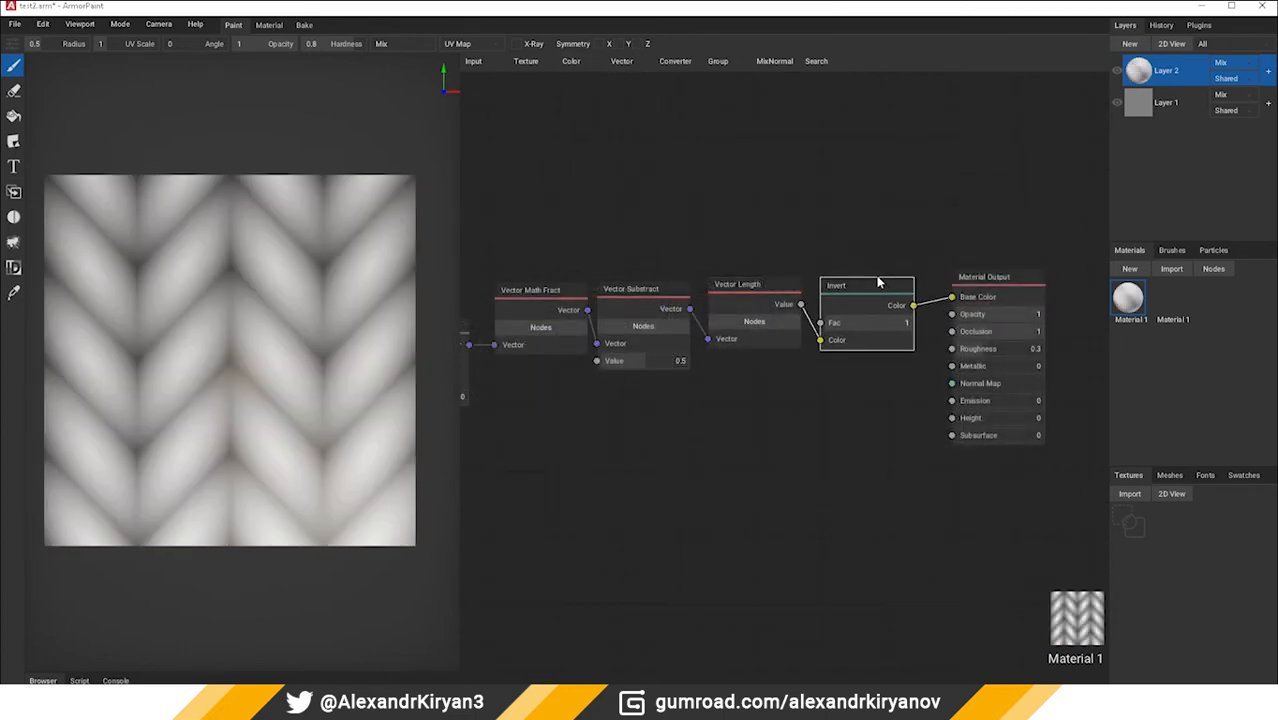
Step: Add a MixRGB node in Burn mode, feeding Invert's color into Color1 and the result into Base Color
left_click(571, 61)
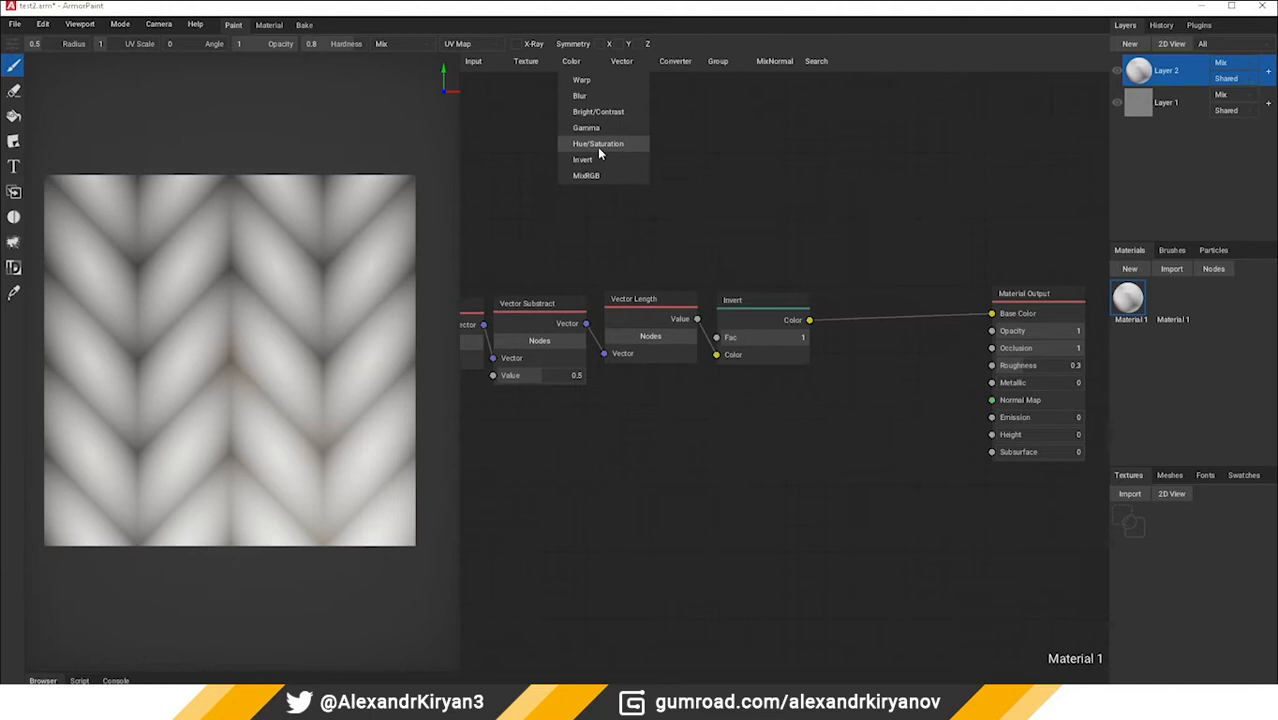
left_click(600, 177)
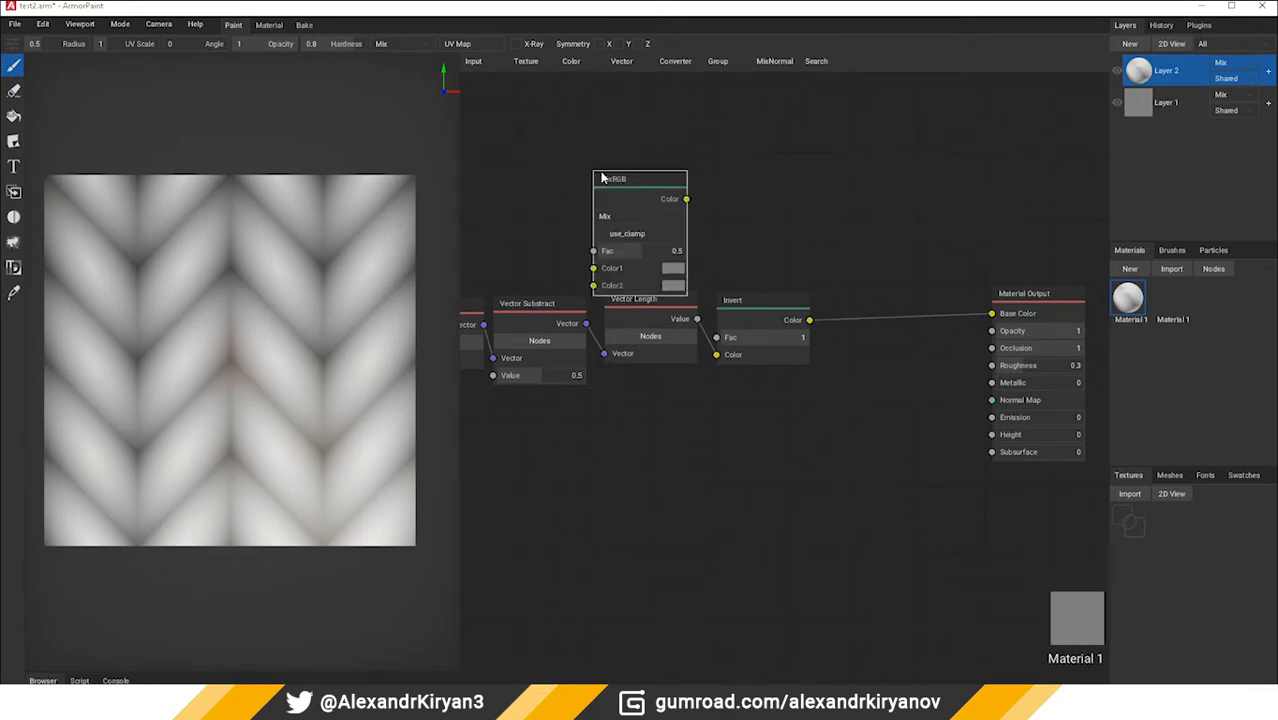
left_click_drag(602, 178, 846, 184)
left_click(865, 221)
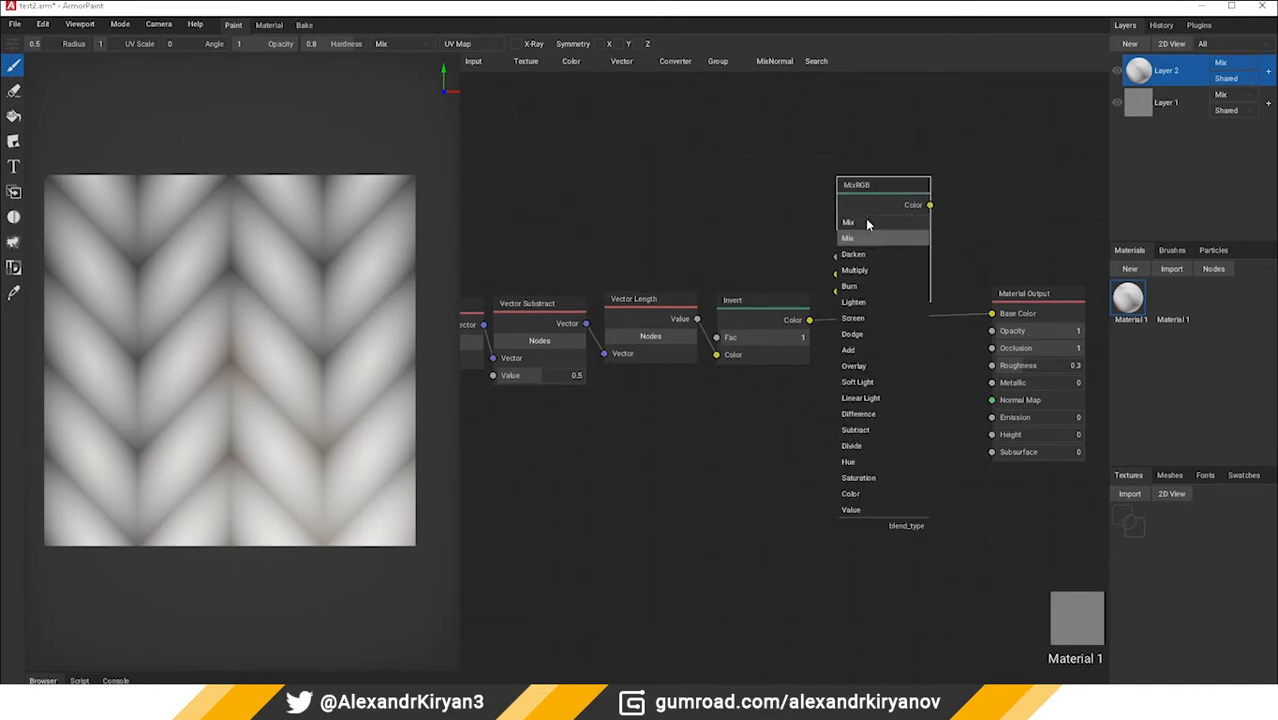
left_click(869, 287)
left_click_drag(835, 275, 837, 274)
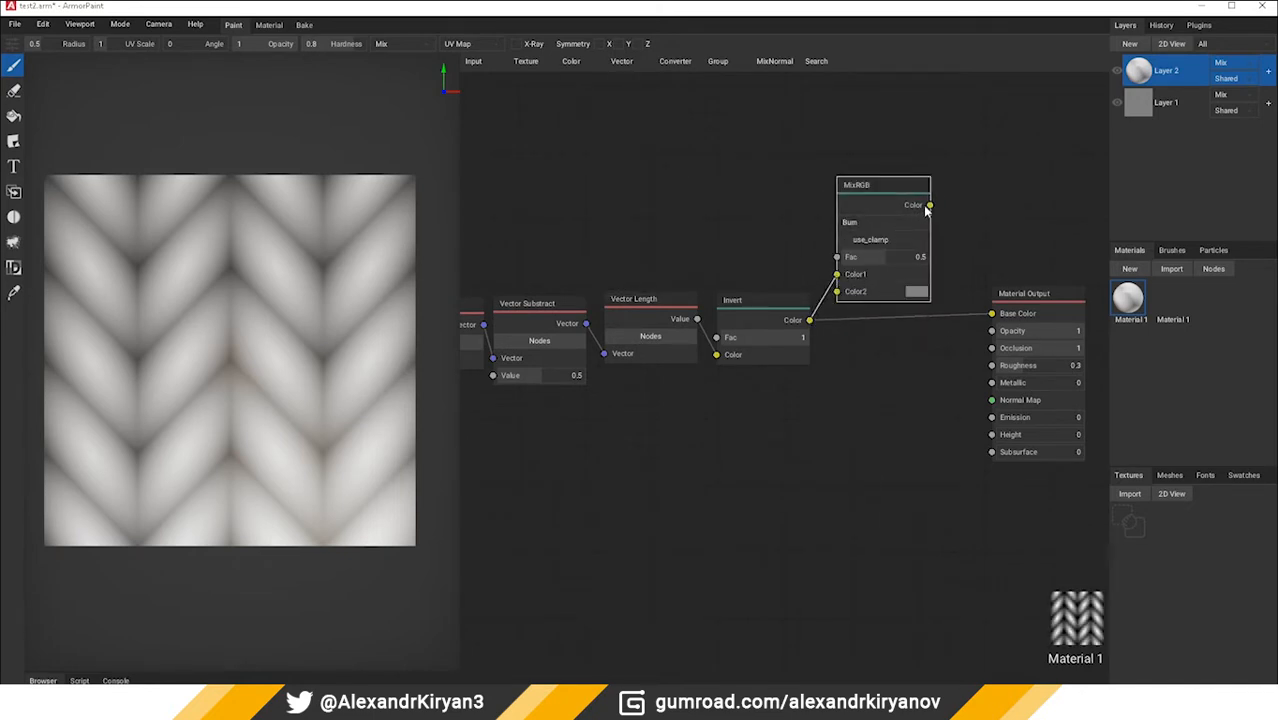
left_click_drag(976, 300, 991, 313)
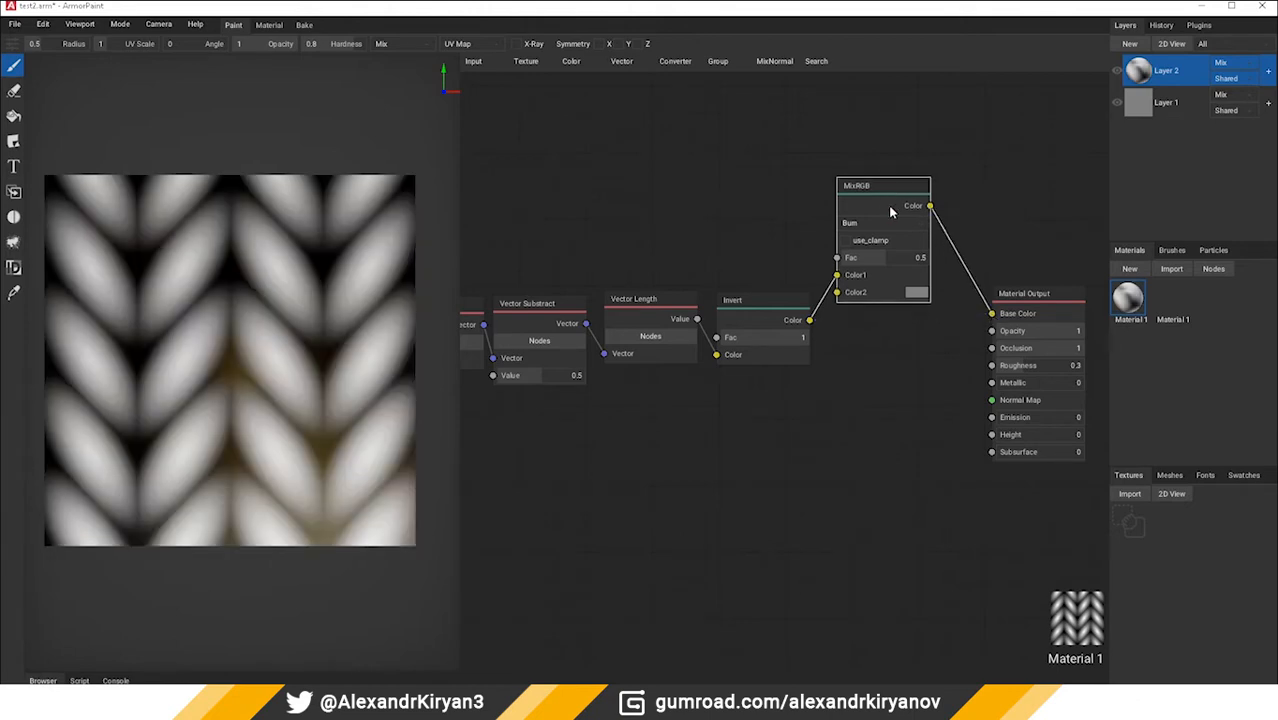
Step: Align the MixRGB node with the chain and set its Fac to 0.4
left_click_drag(885, 185, 885, 248)
left_click(867, 320)
left_click_drag(867, 322, 851, 336)
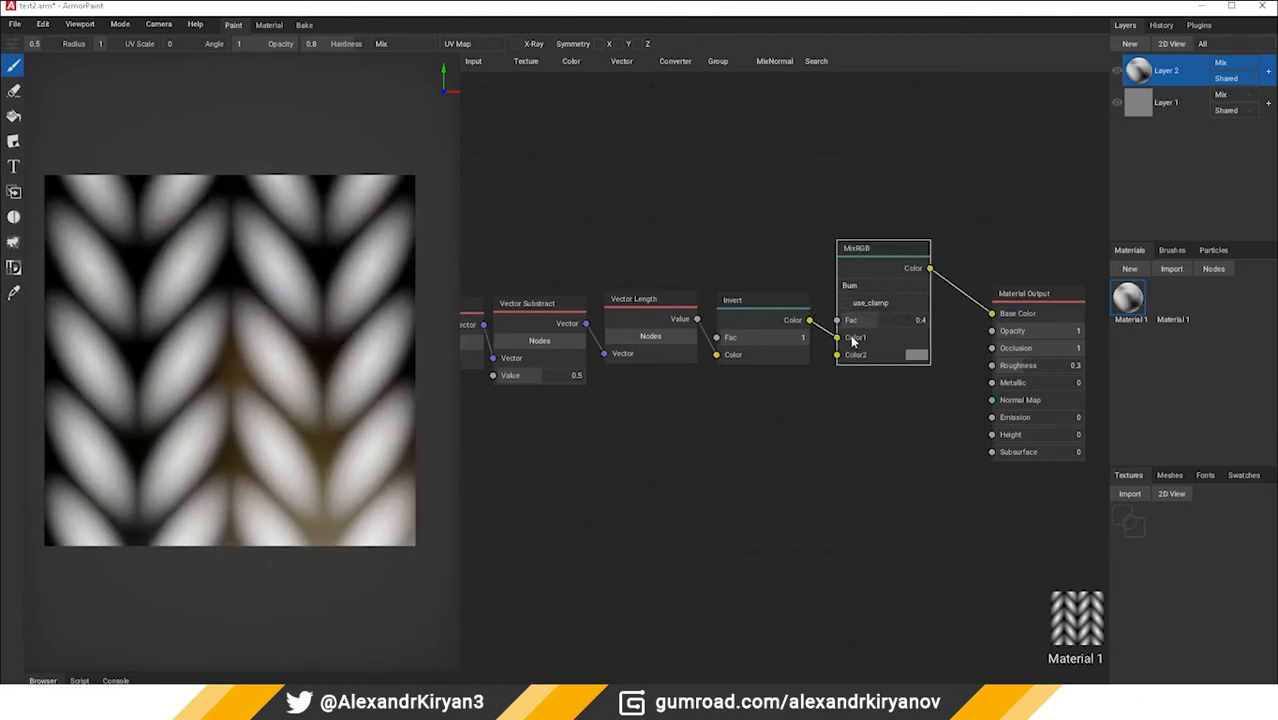
Step: Add a Mapping node below the main chain and connect Vector Math Fract's output to its Vector input
left_click(571, 61)
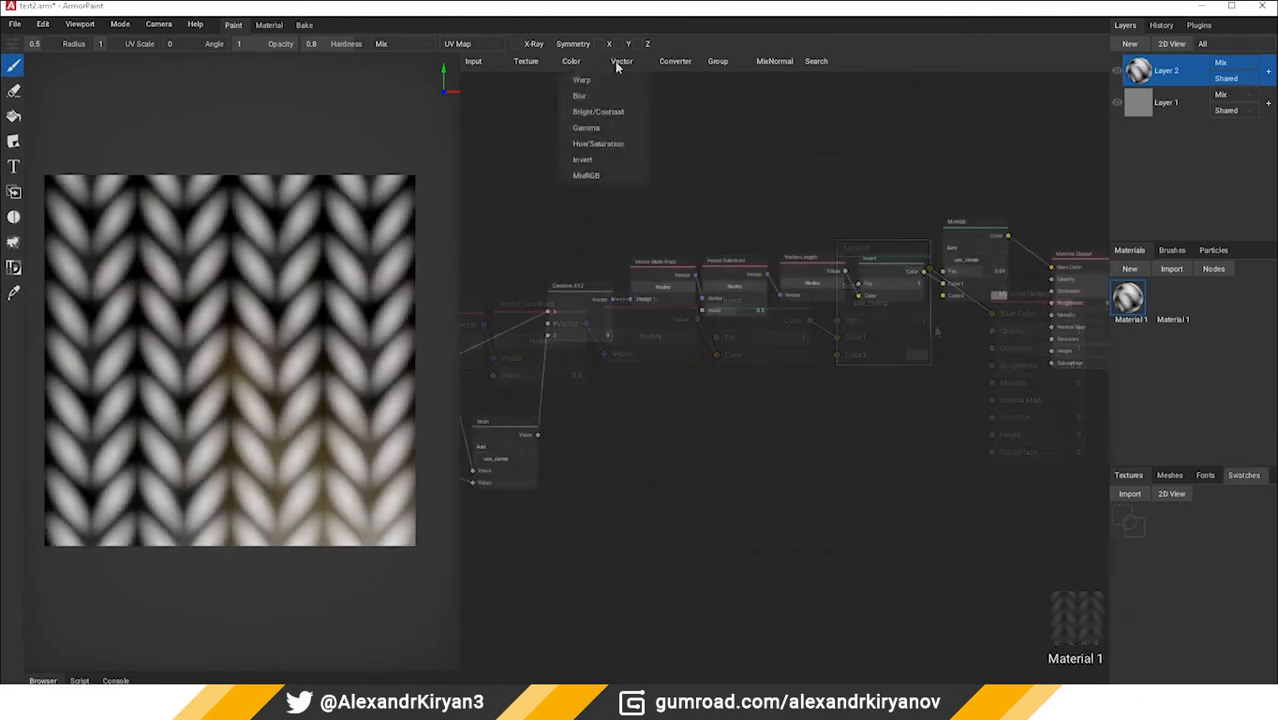
mouse_move(616, 62)
left_click(624, 95)
left_click(698, 406)
scroll(694, 410, "up", 3)
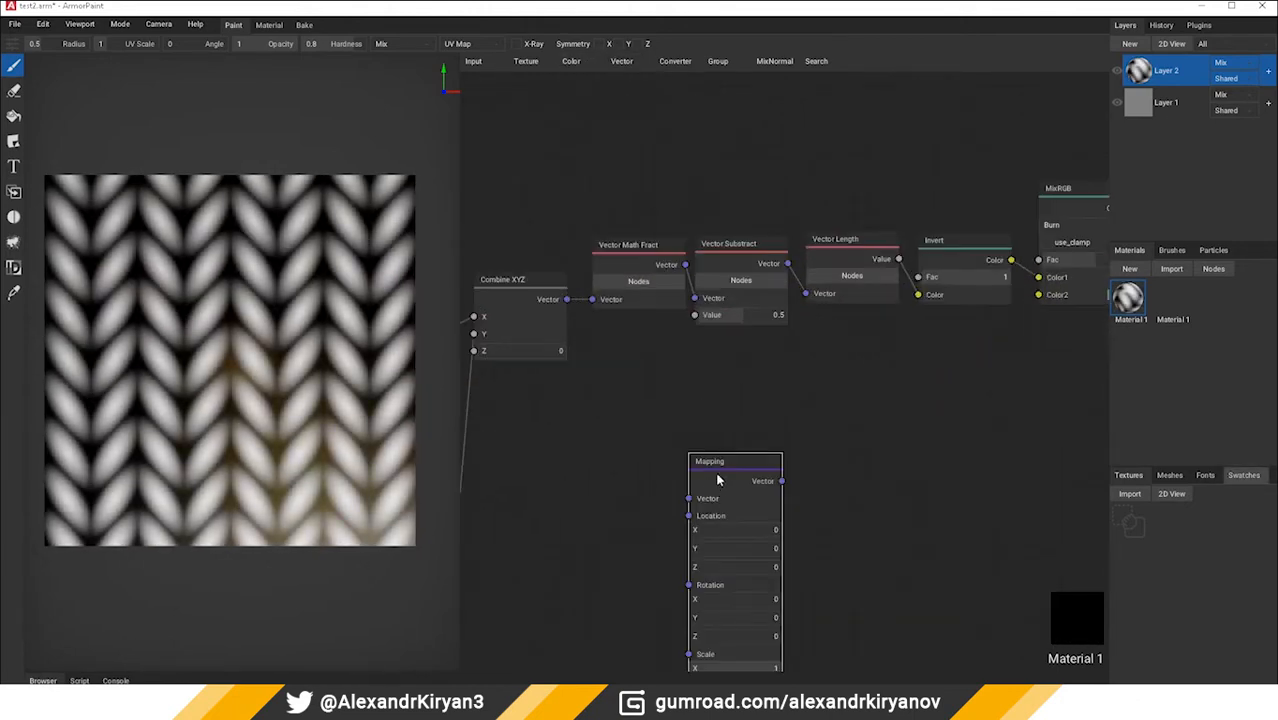
left_click_drag(716, 468, 771, 394)
left_click_drag(686, 265, 745, 423)
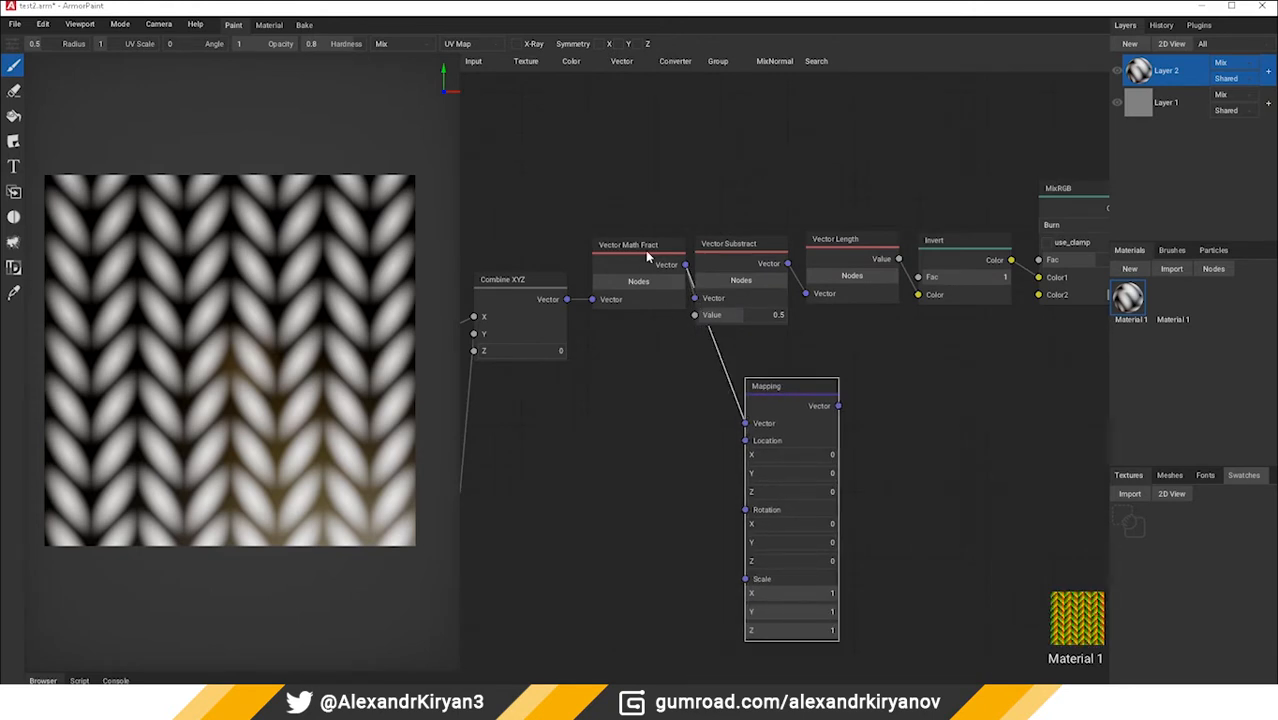
left_click_drag(645, 250, 630, 251)
left_click_drag(779, 389, 765, 385)
Step: Add a Wave Texture node beside the Mapping node and connect Mapping's vector output to its Vector input
middle_click_drag(765, 385, 618, 384)
left_click(676, 63)
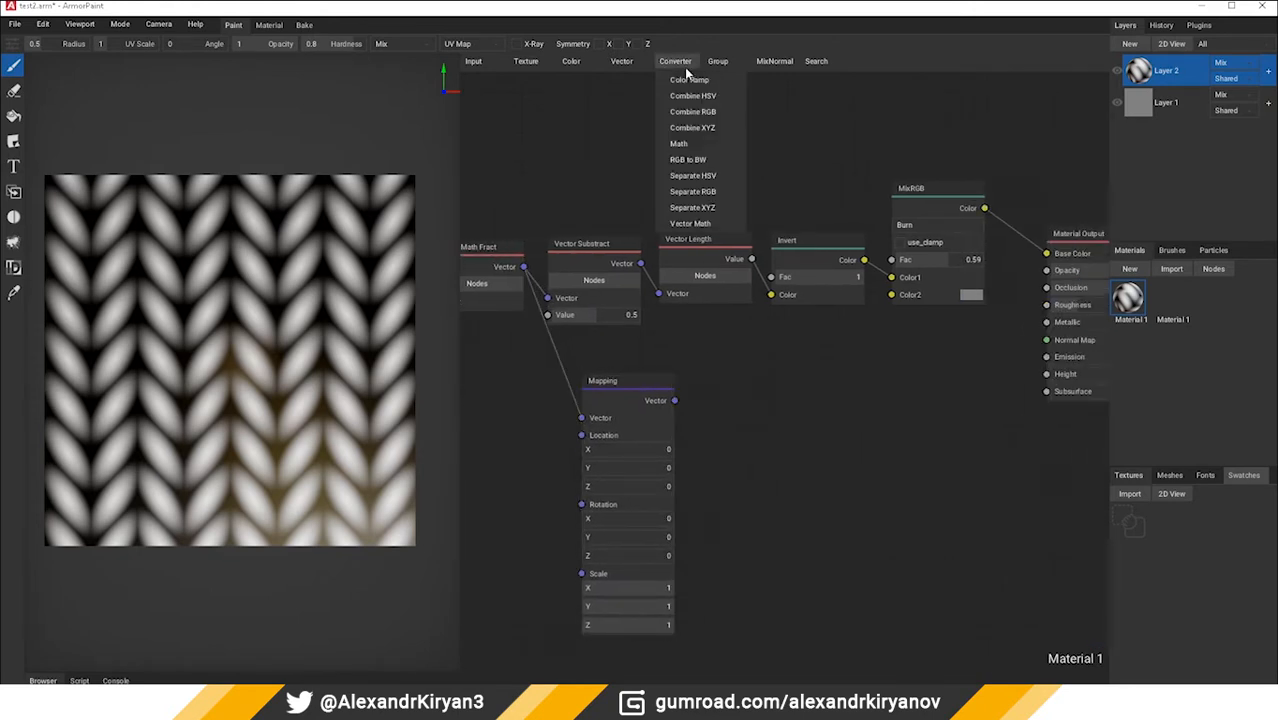
mouse_move(547, 65)
left_click(547, 223)
left_click(774, 425)
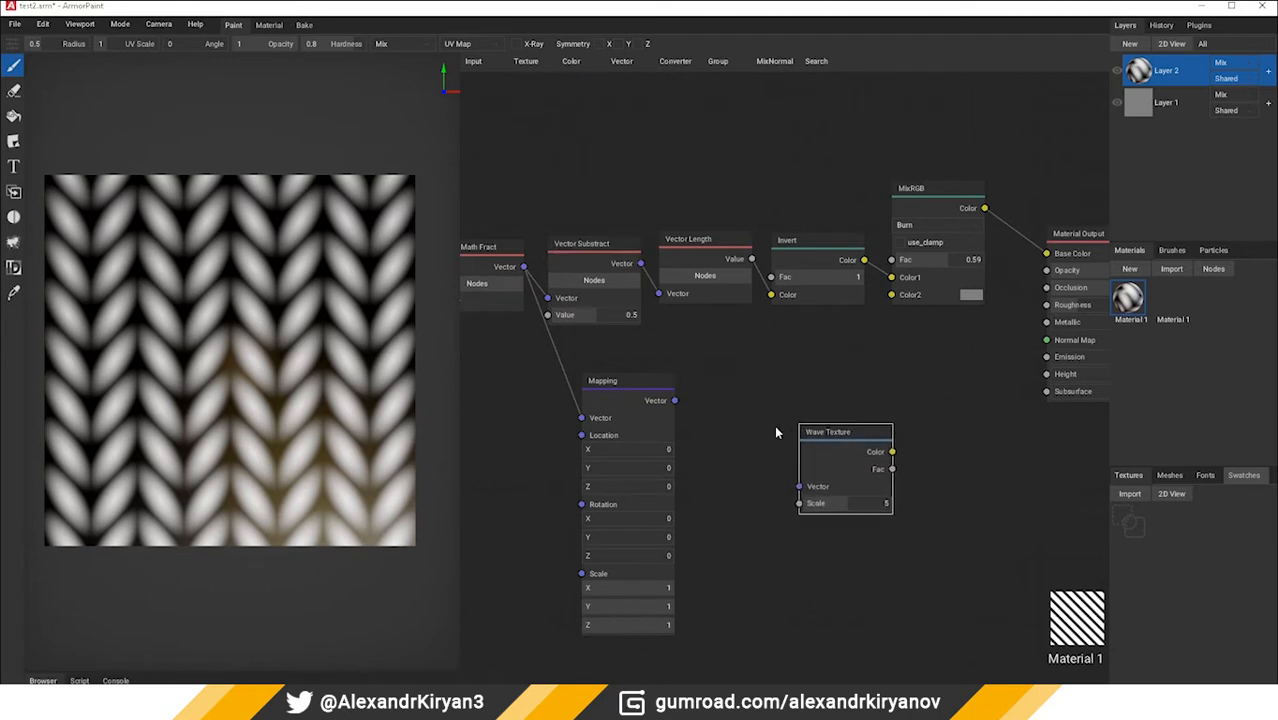
middle_click_drag(774, 425, 670, 385)
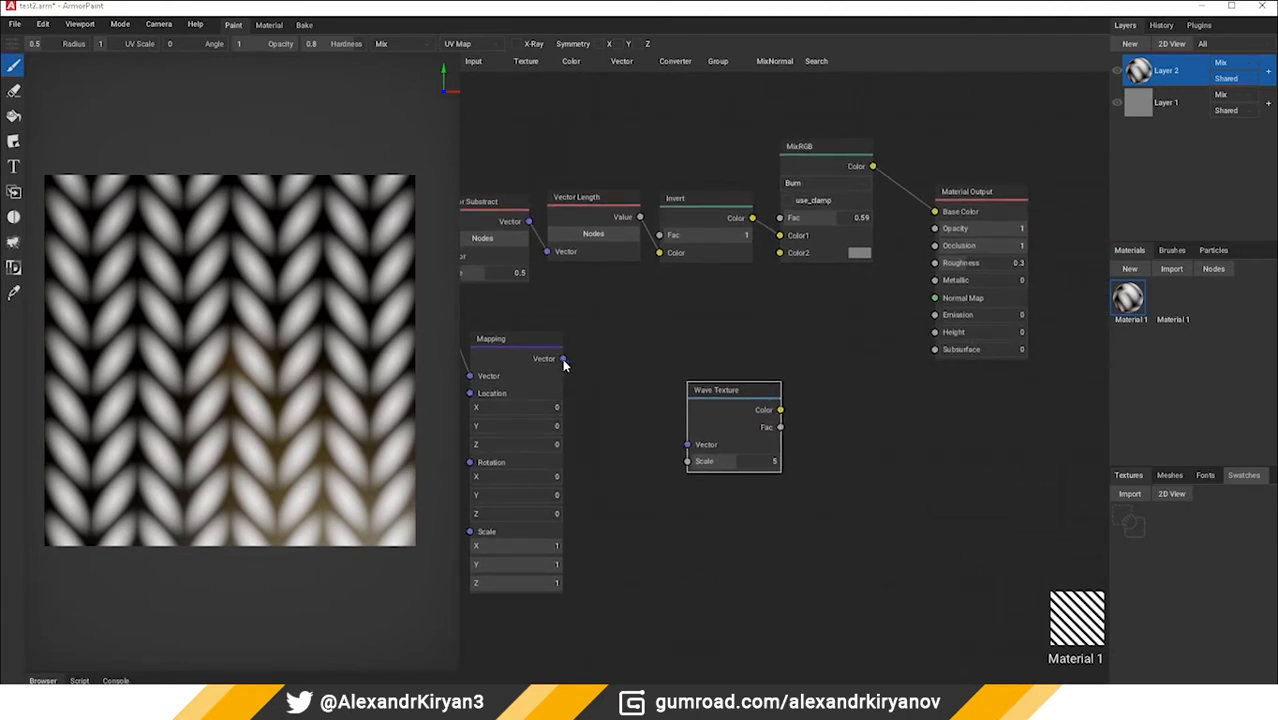
left_click_drag(562, 358, 687, 444)
middle_click_drag(863, 438, 672, 445)
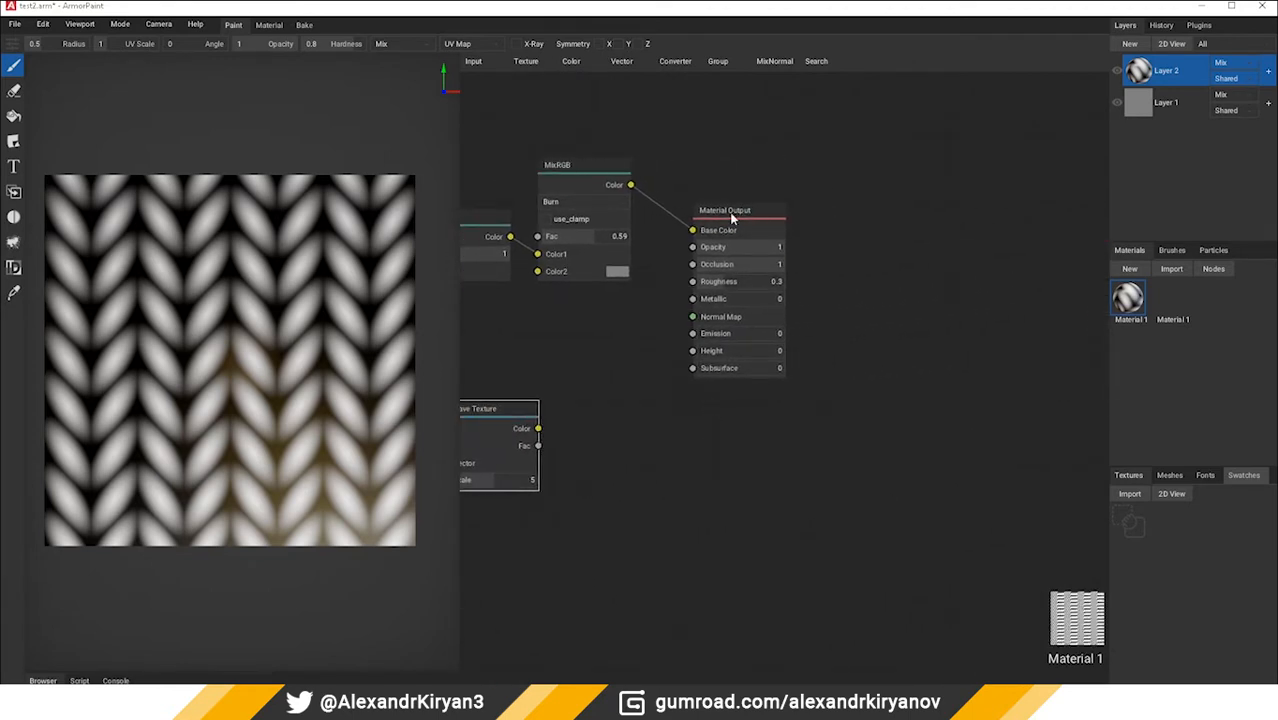
Step: Move Material Output farther from the chain and add a MixRGB node in Soft Light mode before it
left_click_drag(733, 216, 875, 197)
left_click(629, 63)
left_click(571, 62)
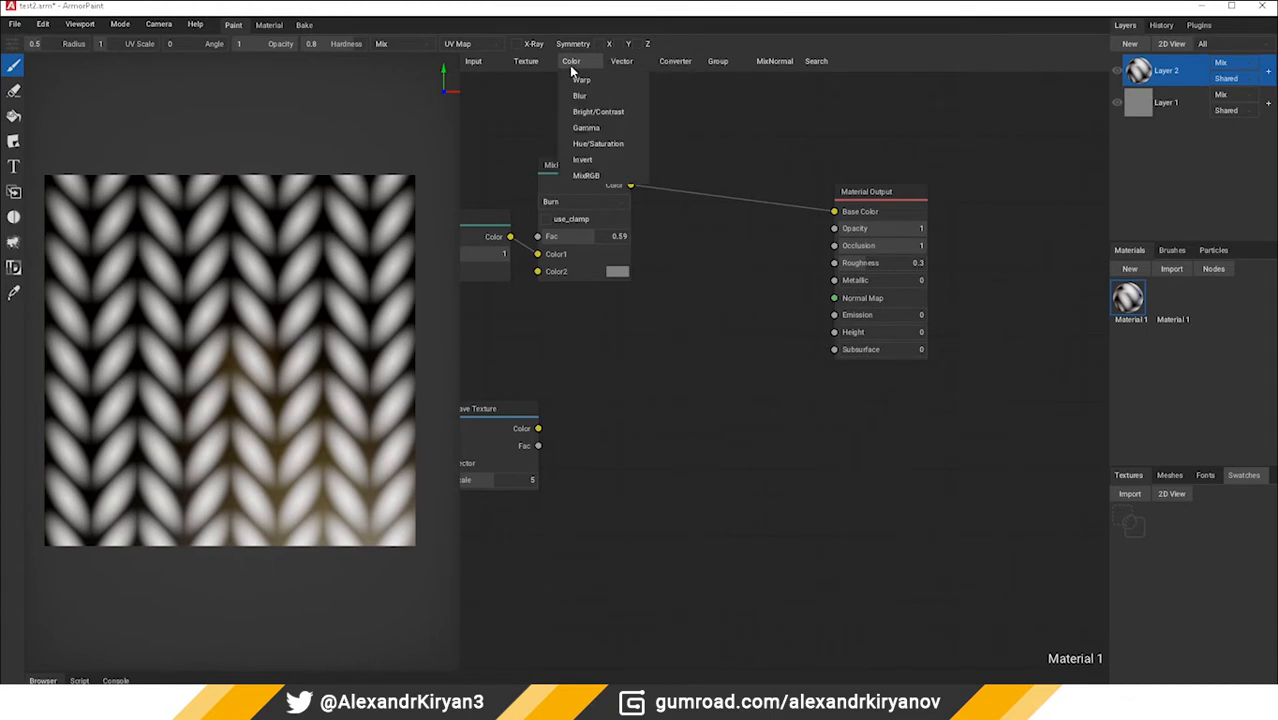
left_click(588, 176)
left_click(745, 275)
left_click(745, 308)
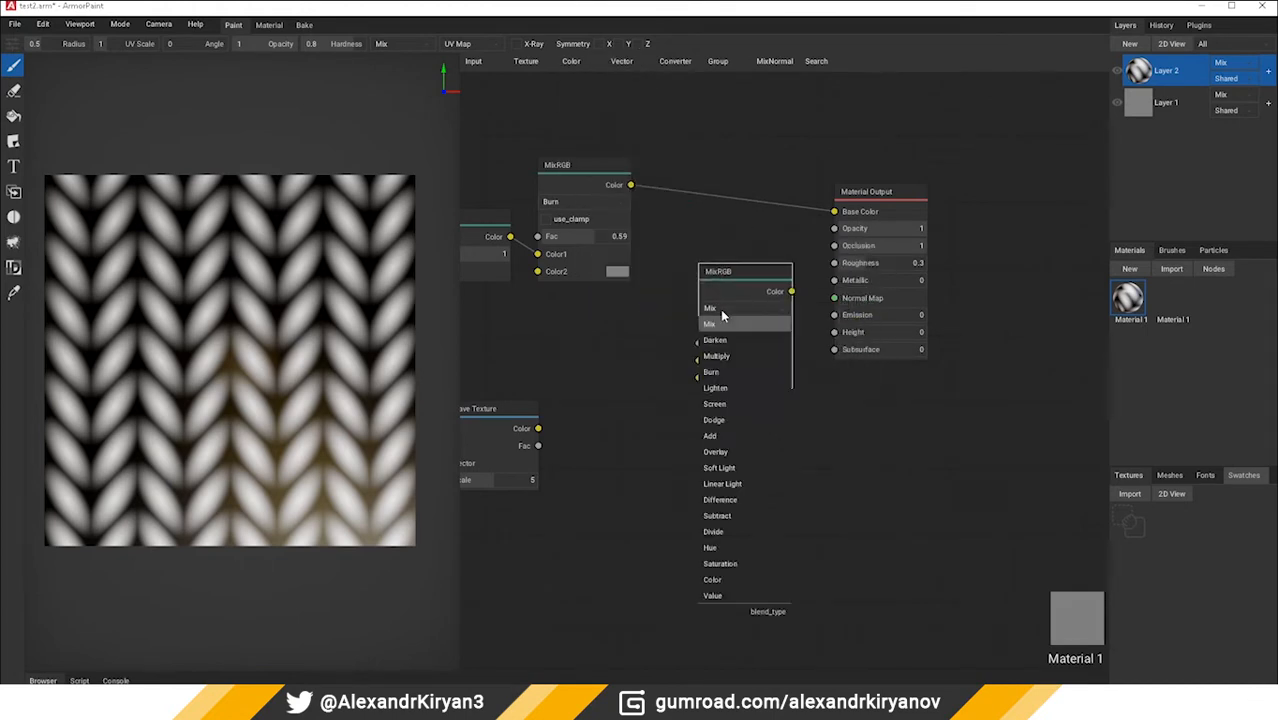
left_click(718, 468)
Step: Connect the Burn MixRGB to the Soft Light node's Color1, Wave Texture's color to Color2, and the result to Base Color, then align the node
left_click_drag(630, 185, 697, 371)
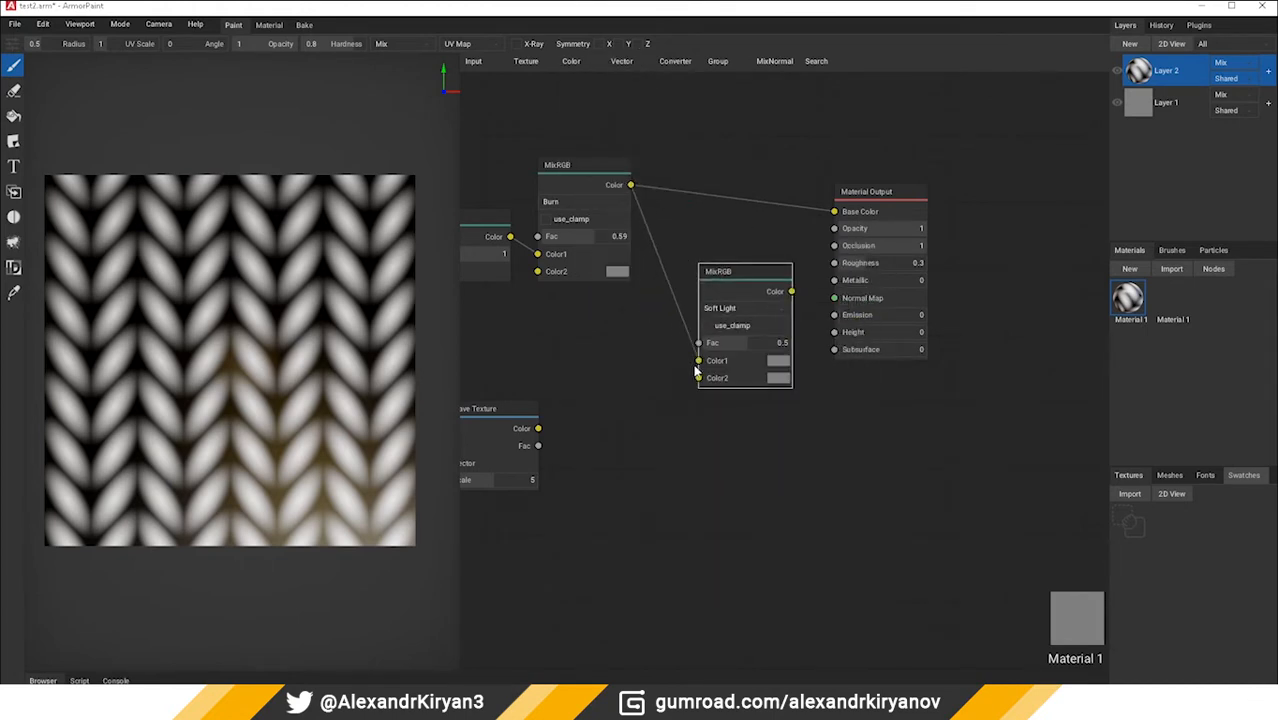
left_click_drag(538, 428, 699, 378)
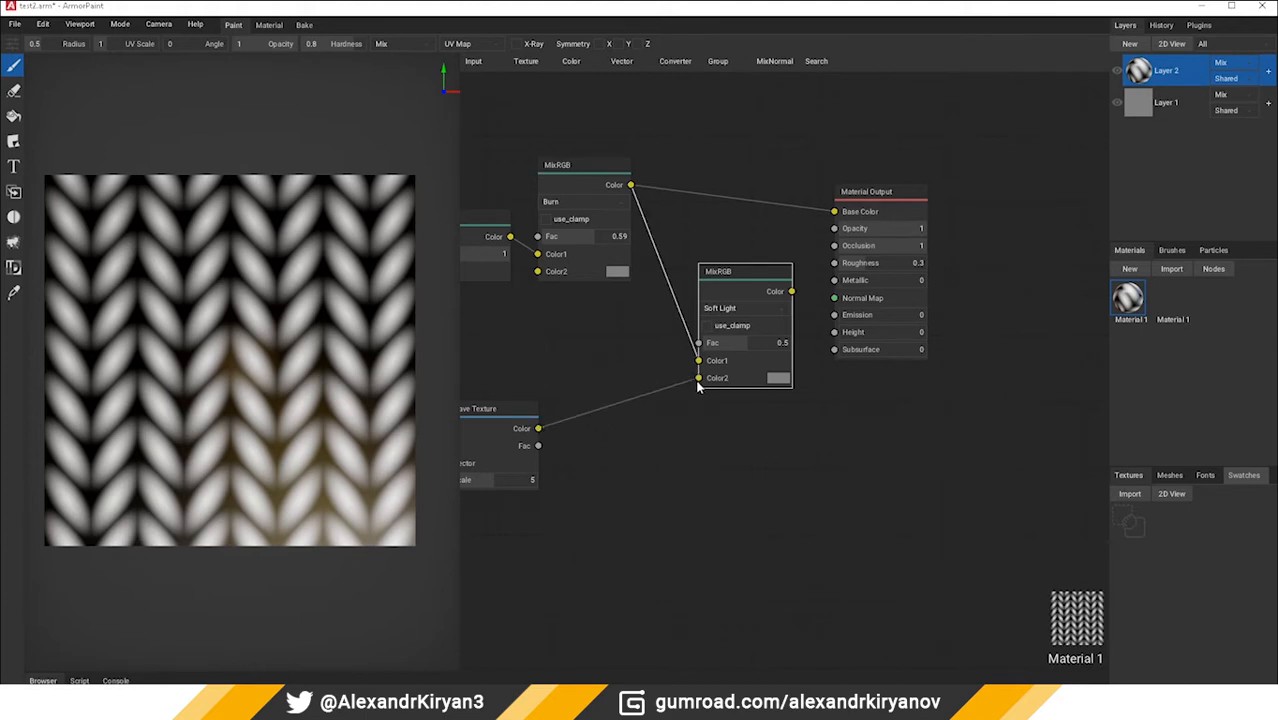
left_click_drag(791, 291, 835, 220)
left_click_drag(734, 270, 725, 193)
Step: Add a Math node set to Multiply above the Separate XYZ and Math PingPong nodes
middle_click_drag(594, 469, 717, 449)
middle_click_drag(500, 493, 768, 470)
left_click(577, 71)
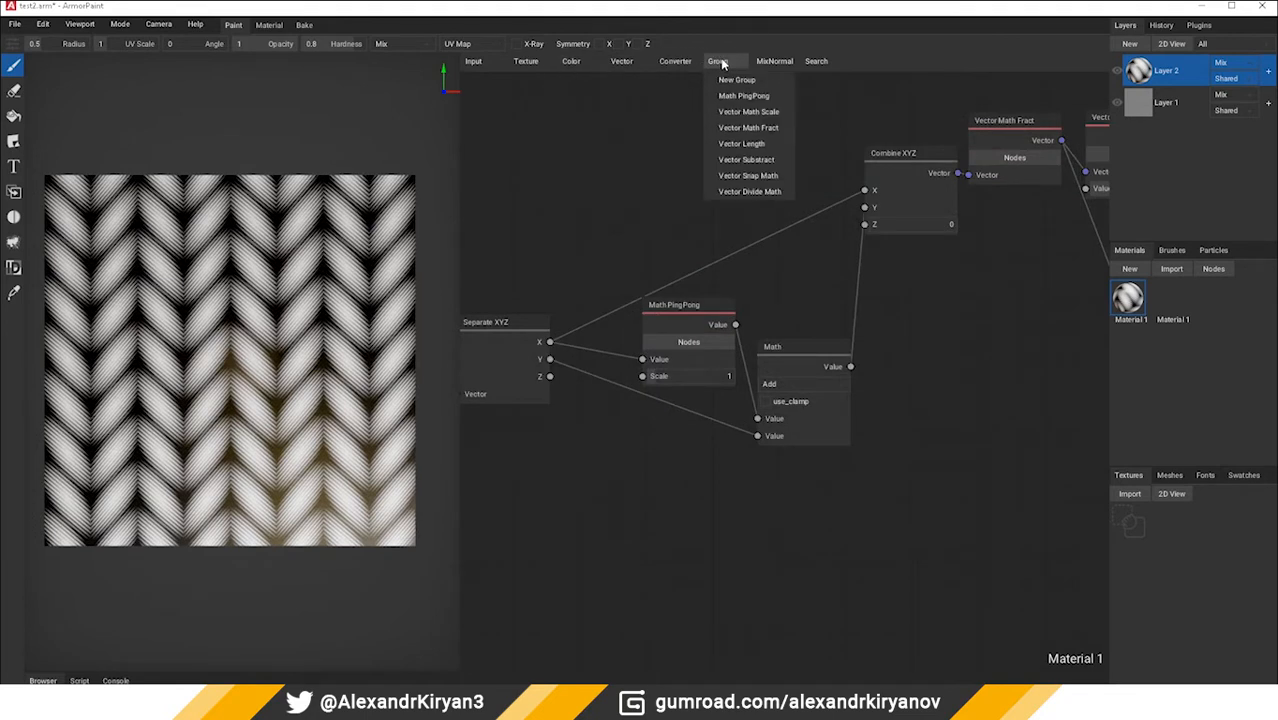
left_click(675, 150)
left_click(577, 185)
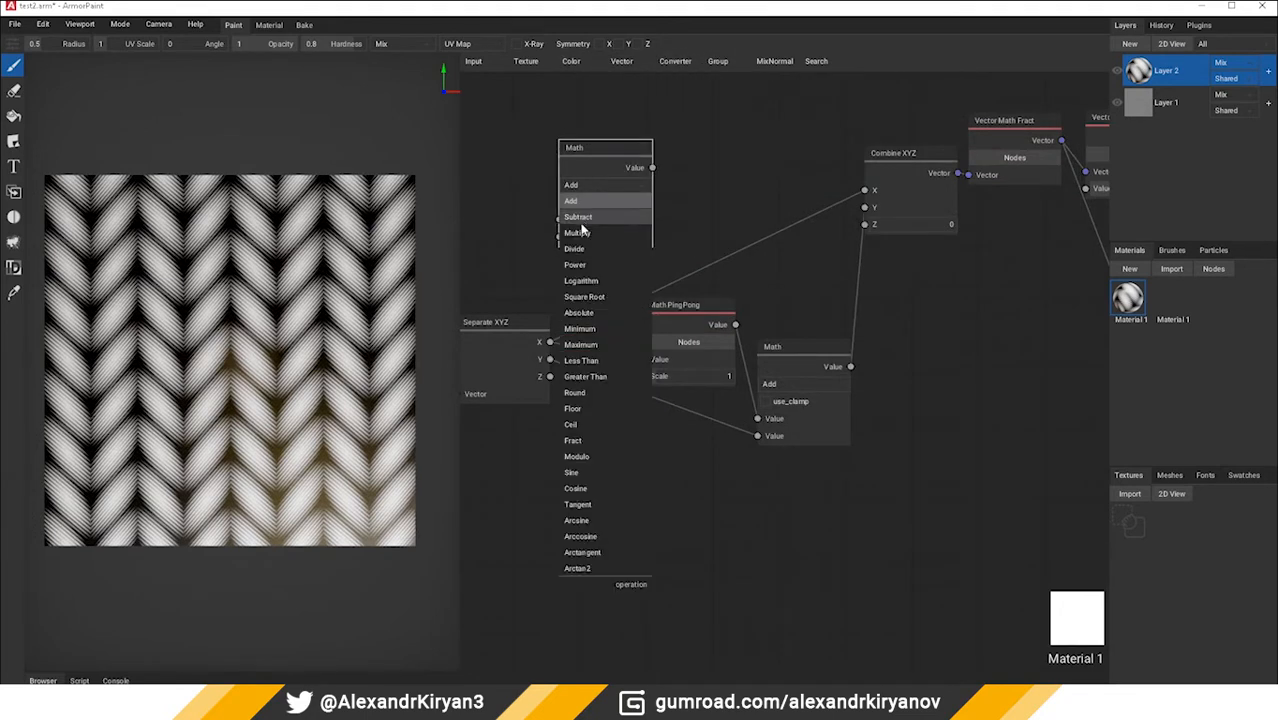
left_click(590, 213)
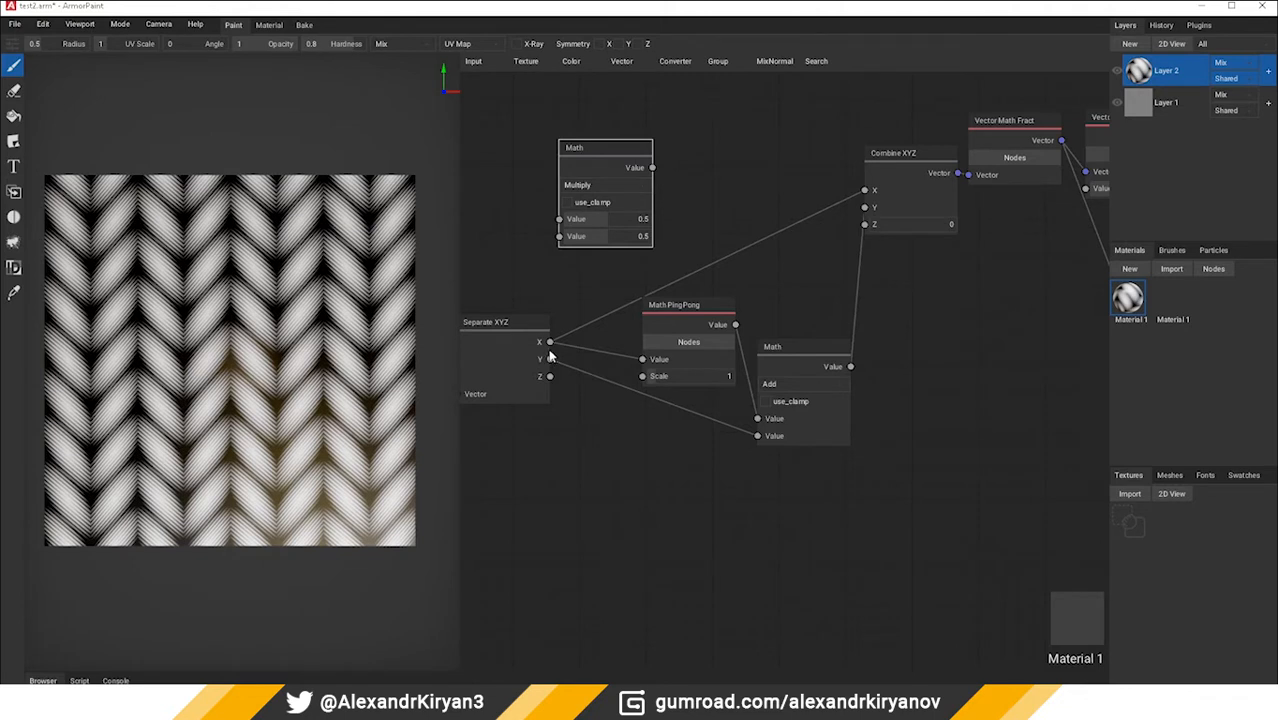
Step: Route Separate XYZ's X through the Multiply node to Combine XYZ's X and Math PingPong's Value, with a multiplier of 1.5
left_click_drag(548, 347, 559, 219)
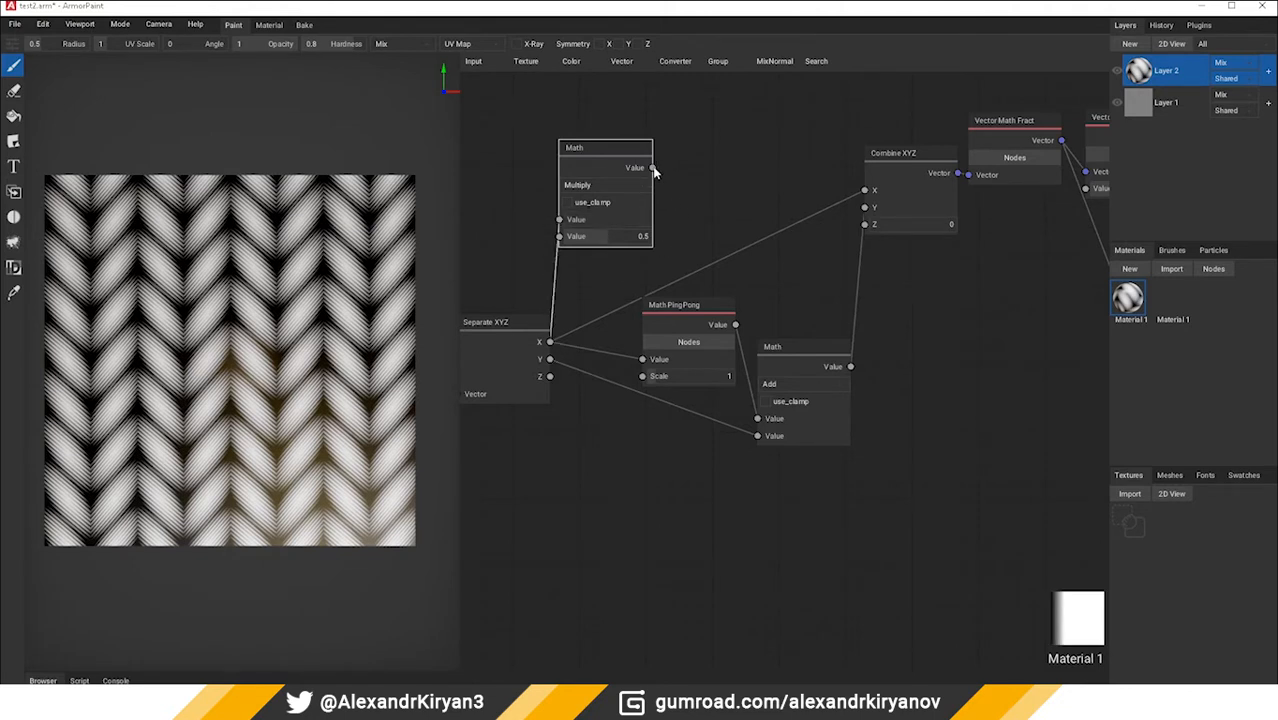
left_click_drag(653, 168, 864, 190)
left_click_drag(642, 361, 643, 365)
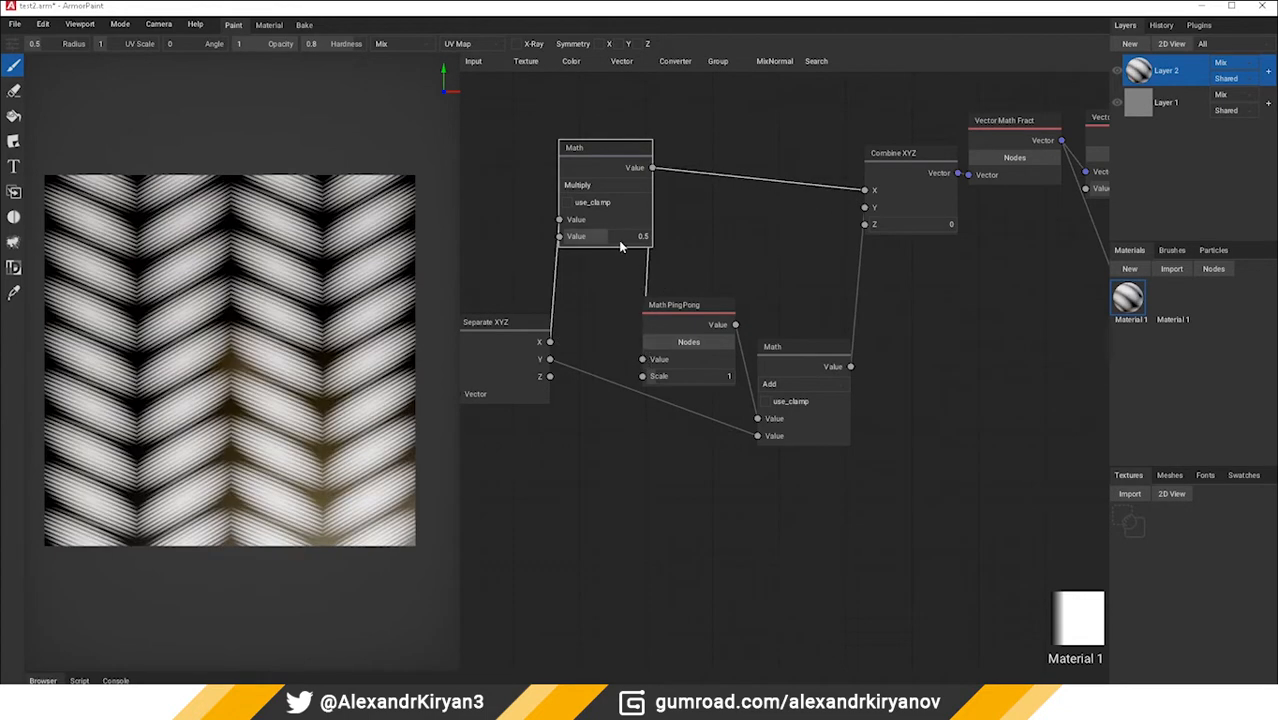
left_click_drag(643, 240, 648, 237)
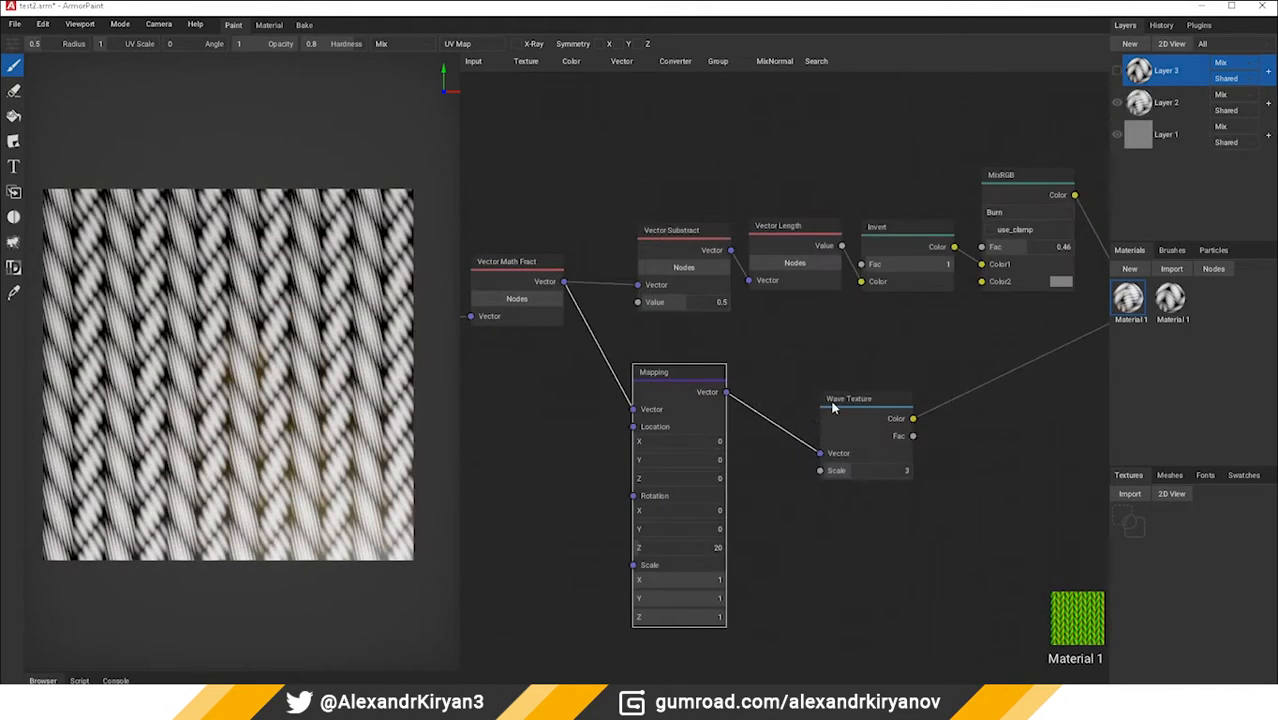
middle_click_drag(937, 415, 802, 453)
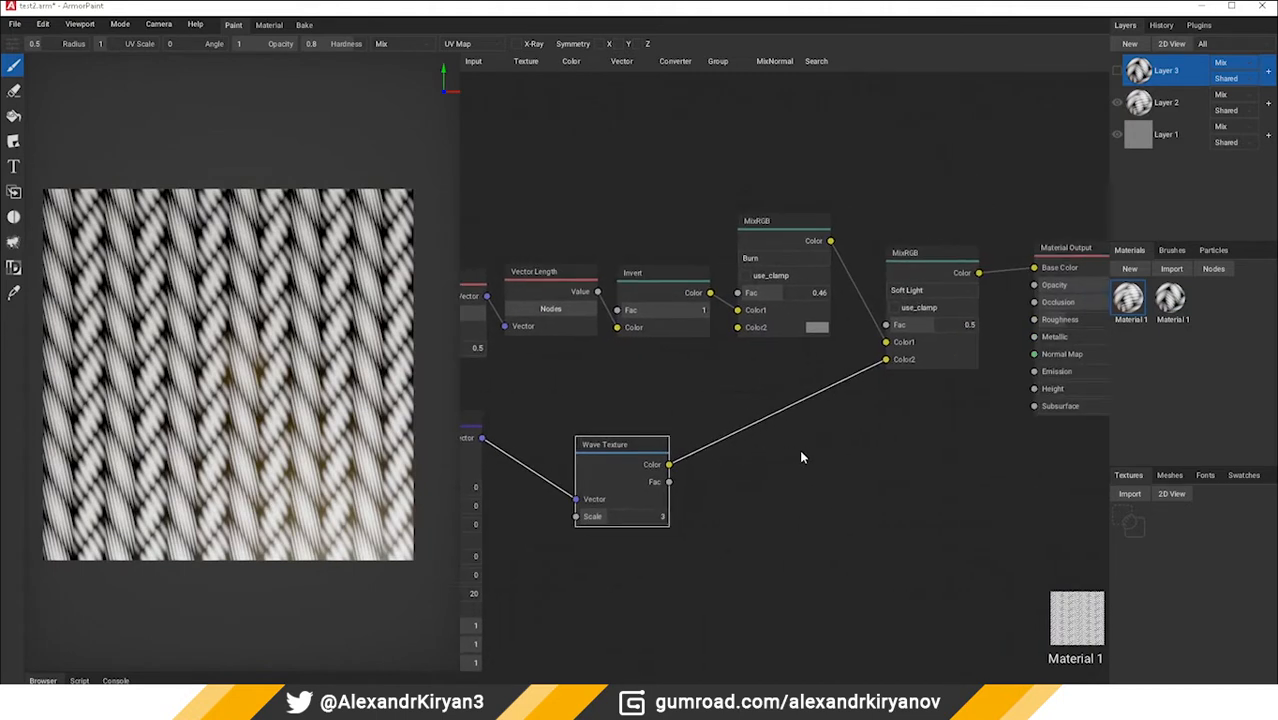
middle_click_drag(957, 319, 816, 351)
left_click(911, 294)
left_click(820, 297)
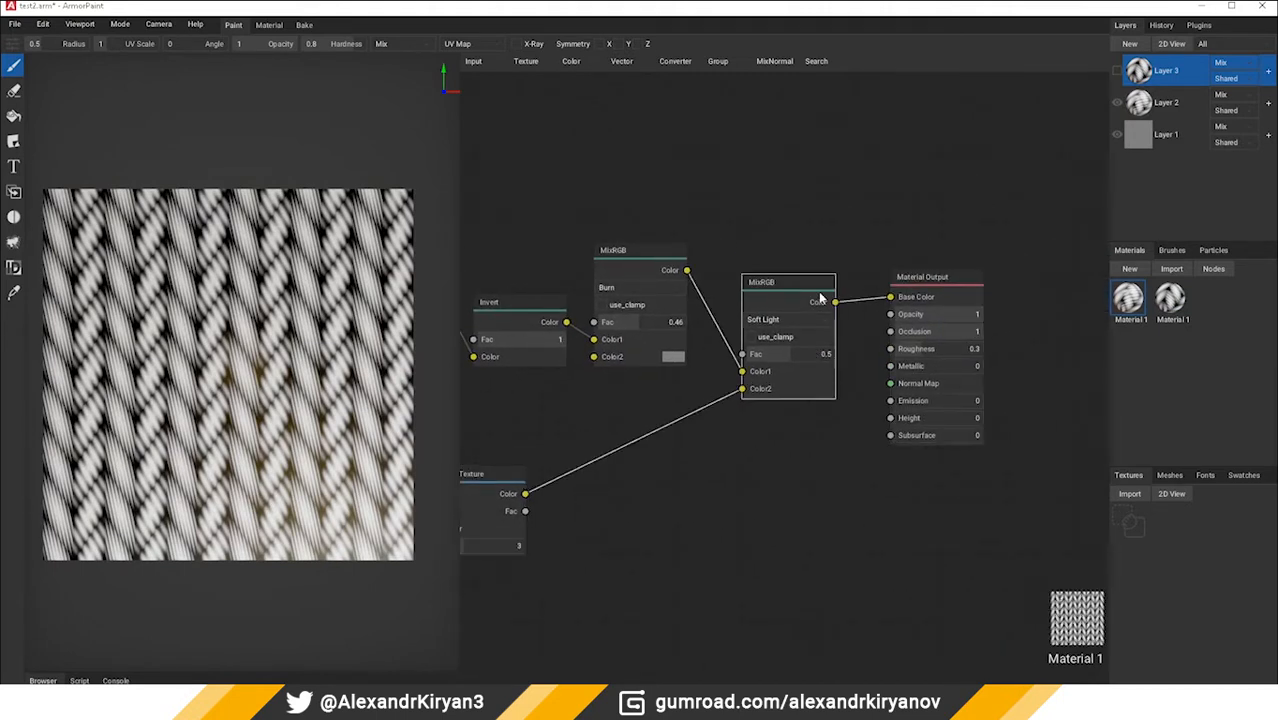
left_click(922, 286)
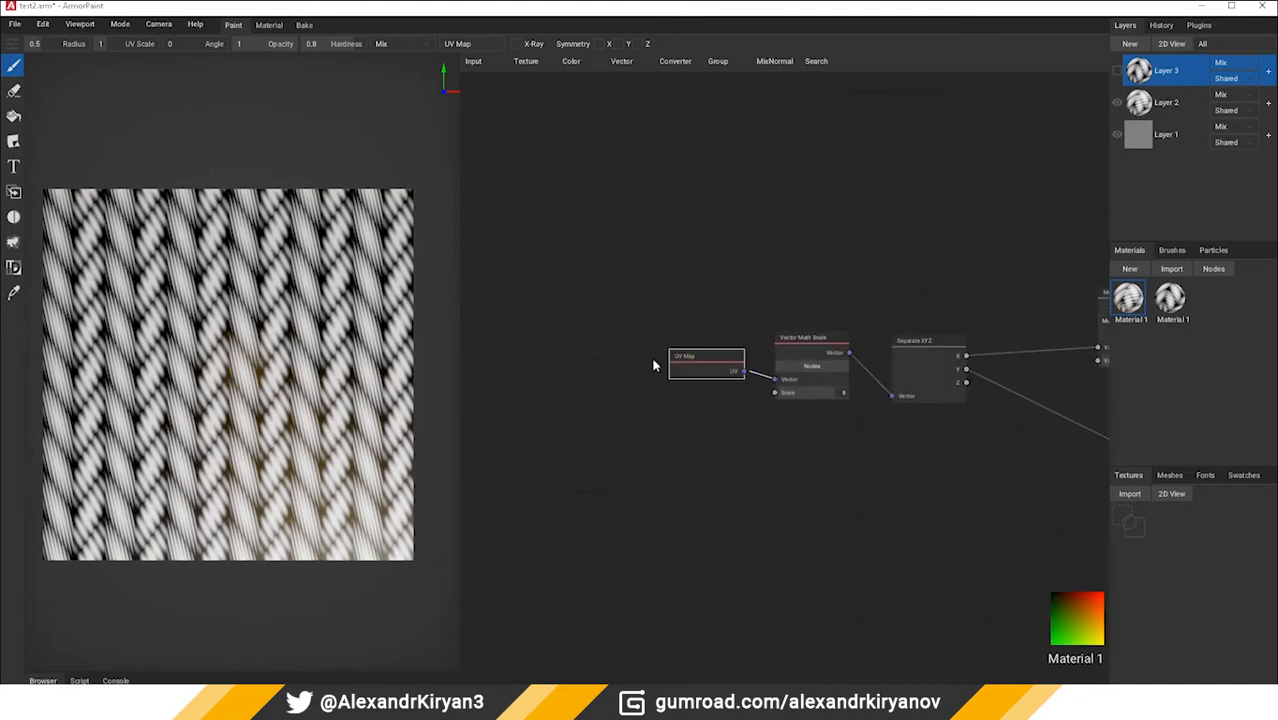
Step: Move the UV Map and Vector Math Scale nodes away from Separate XYZ and add a MixRGB node in the gap
left_click_drag(668, 352, 514, 364)
left_click(651, 336)
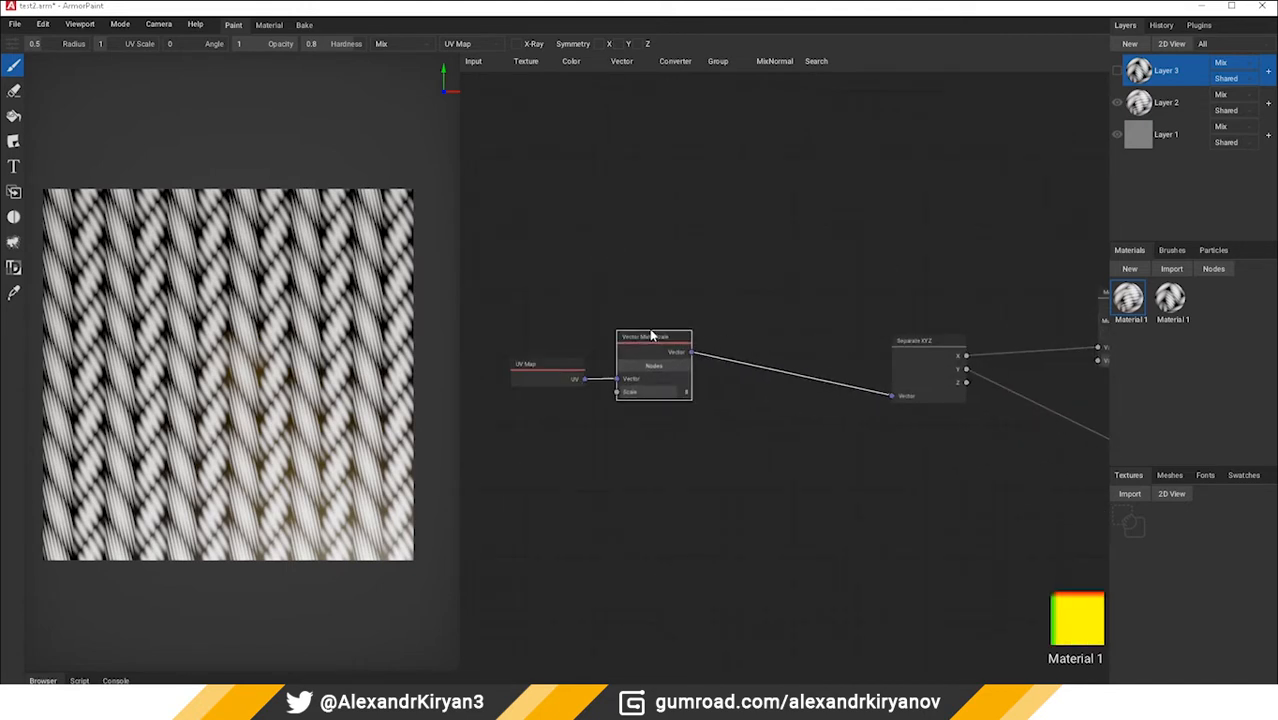
left_click(571, 61)
left_click(576, 180)
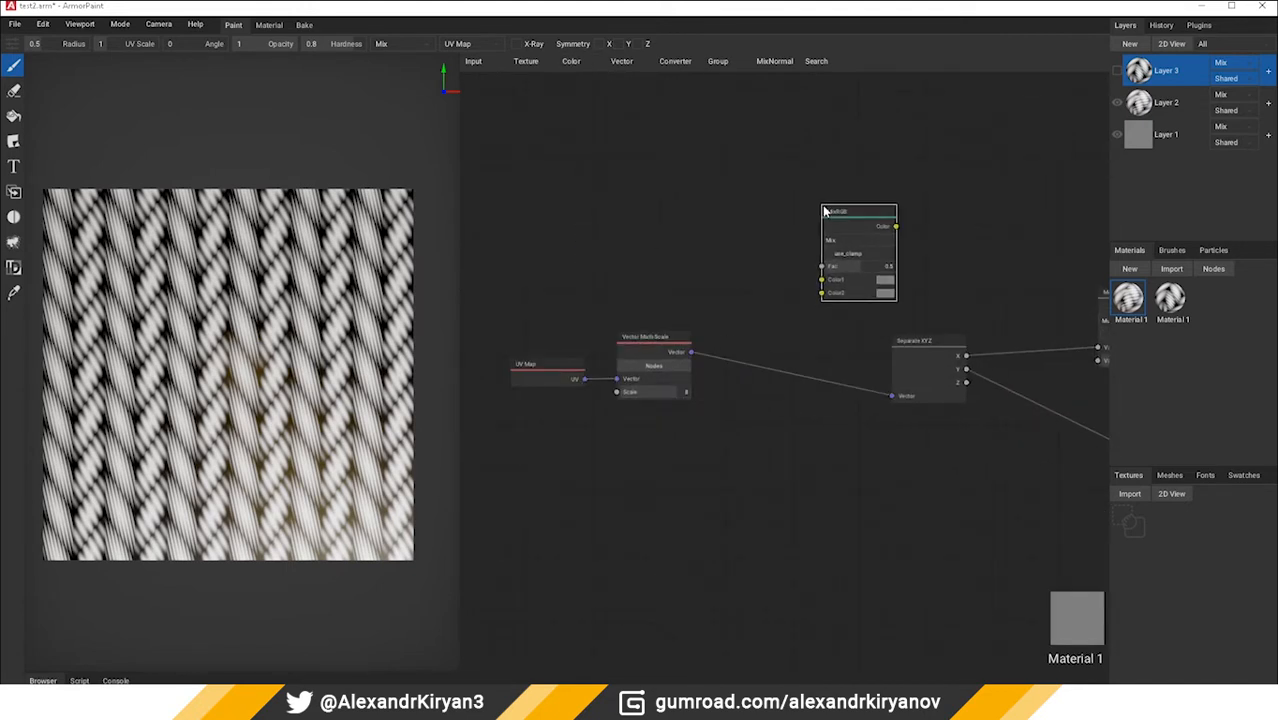
Step: Add a Noise Texture node driven by Vector Math Scale, set its Scale to 2.09, and connect its color to MixRGB's Color2
left_click(526, 61)
left_click(555, 188)
scroll(690, 214, "up", 1)
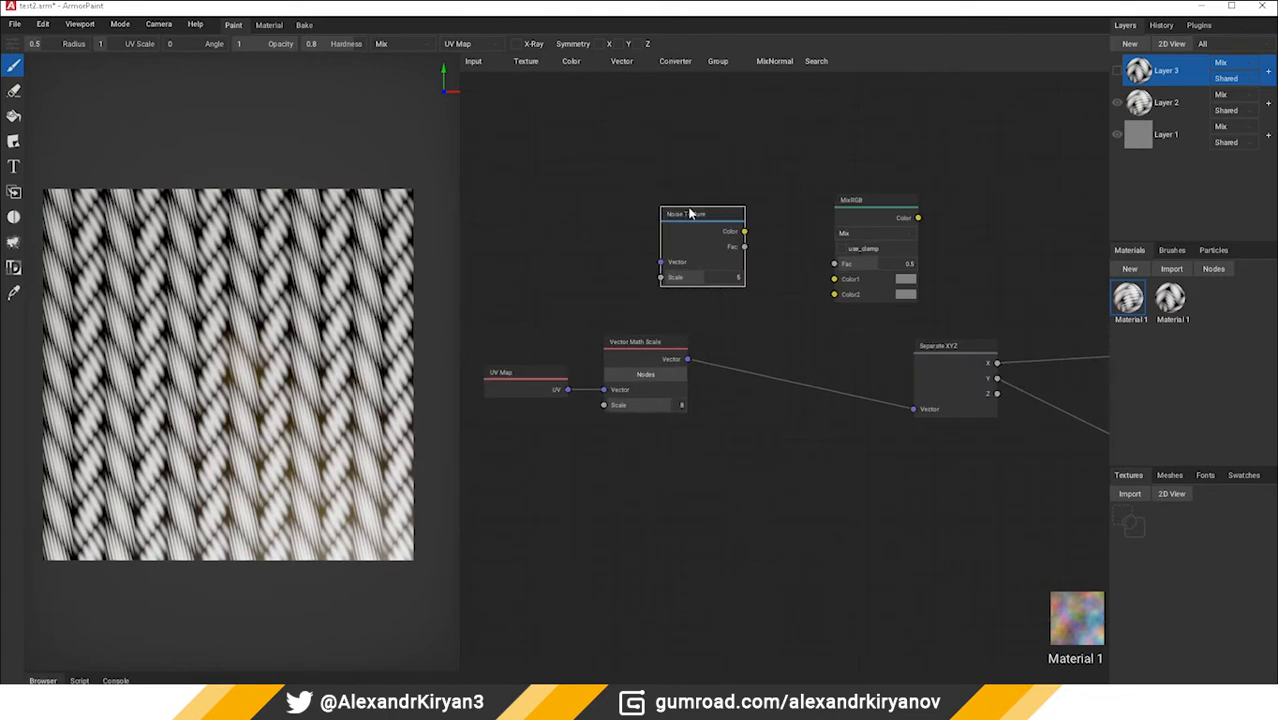
left_click_drag(690, 214, 738, 217)
left_click_drag(687, 358, 708, 263)
middle_click_drag(795, 272, 650, 260)
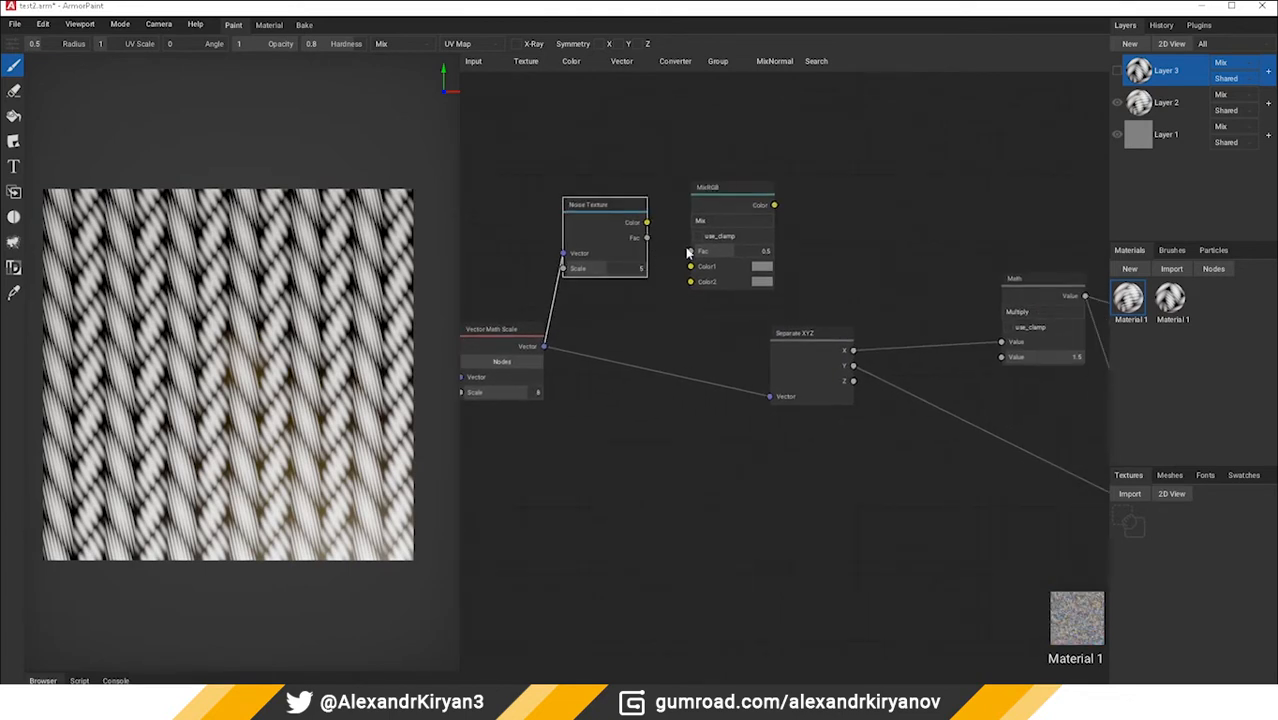
left_click_drag(604, 270, 583, 272)
left_click_drag(679, 296, 690, 281)
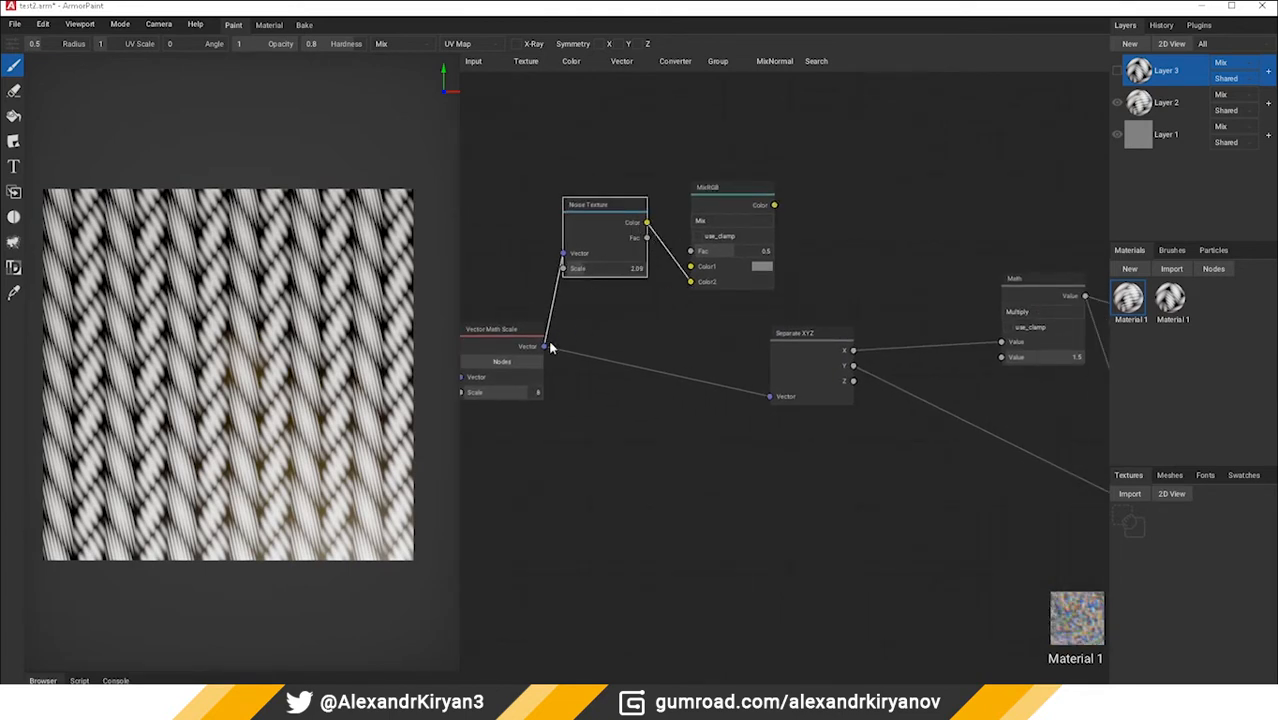
Step: Set the new MixRGB to Linear Light, with Vector Math Scale feeding Color1 and the result feeding Separate XYZ's Vector
left_click(733, 221)
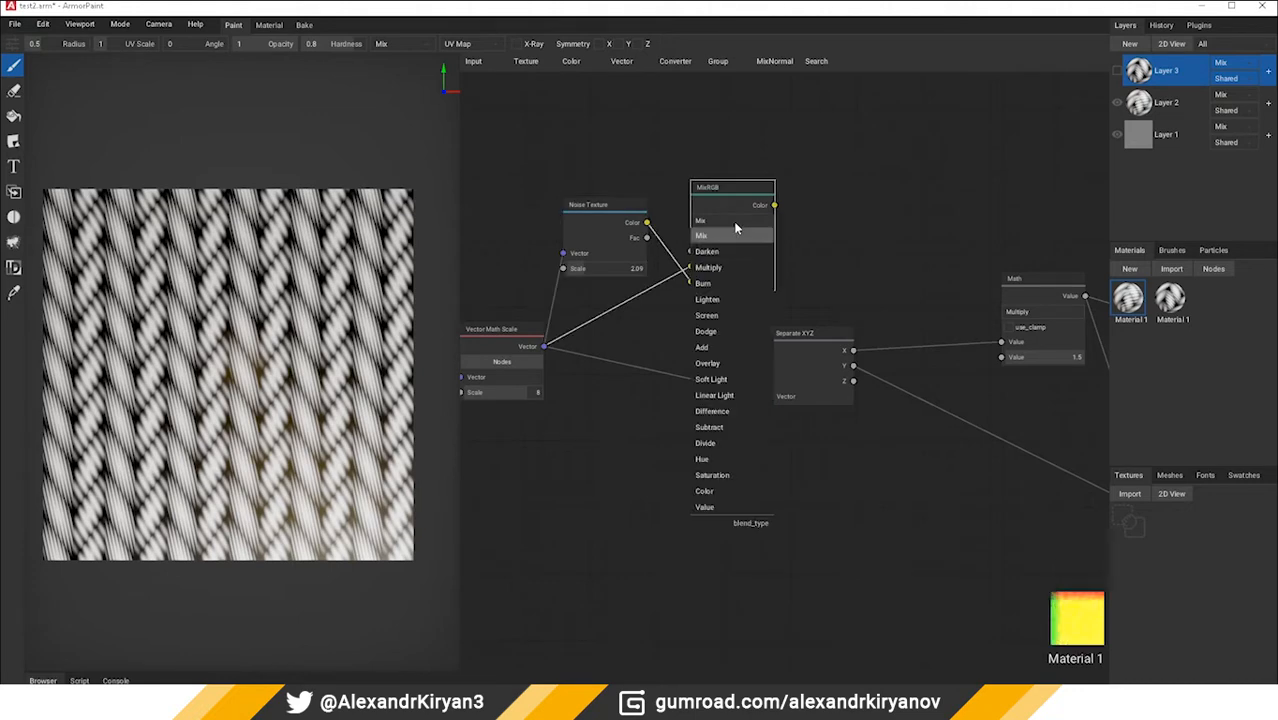
left_click(720, 408)
left_click_drag(774, 204, 769, 396)
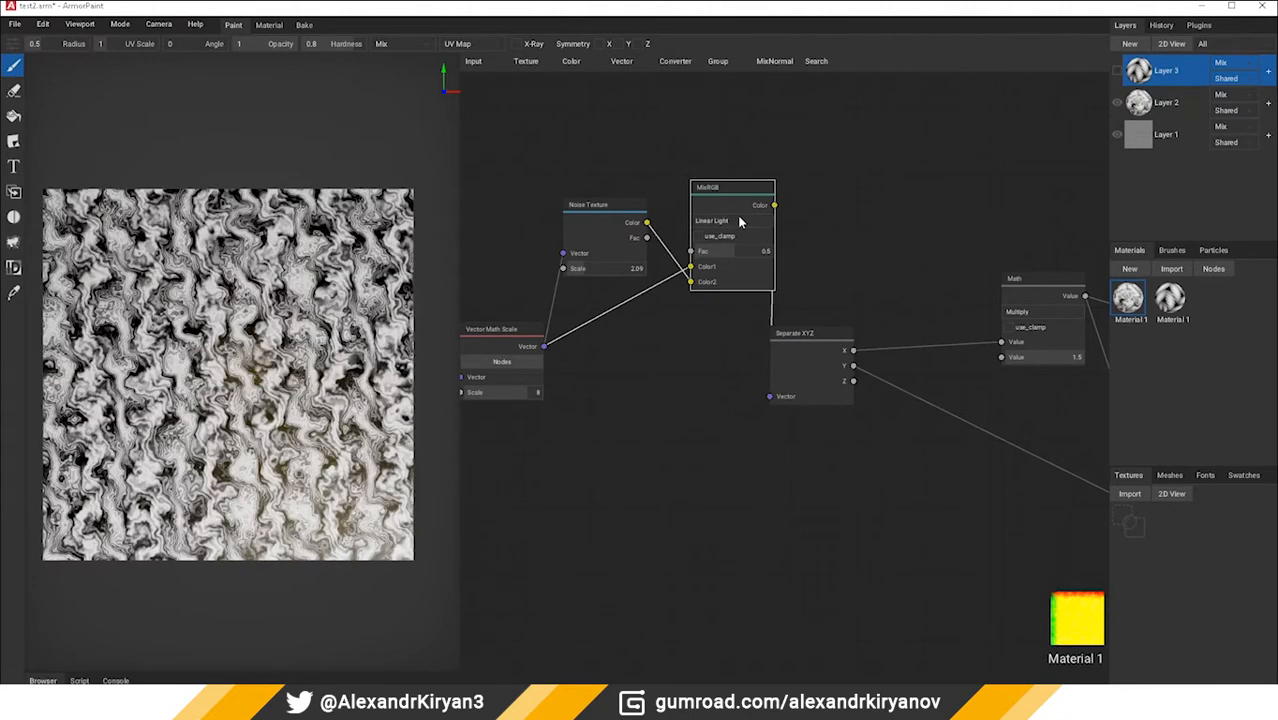
Step: Reposition the Linear Light MixRGB and Noise Texture nodes and set the noise Scale to 0.34
left_click_drag(737, 214, 709, 346)
left_click_drag(600, 218, 596, 235)
left_click_drag(571, 287, 571, 291)
Step: Shift the UV Map, Vector Math Scale, Noise Texture and Linear Light MixRGB nodes back to free space before Separate XYZ
middle_click_drag(528, 309, 881, 256)
left_click_drag(708, 309, 515, 306)
left_click_drag(832, 275, 616, 275)
middle_click_drag(940, 184, 788, 205)
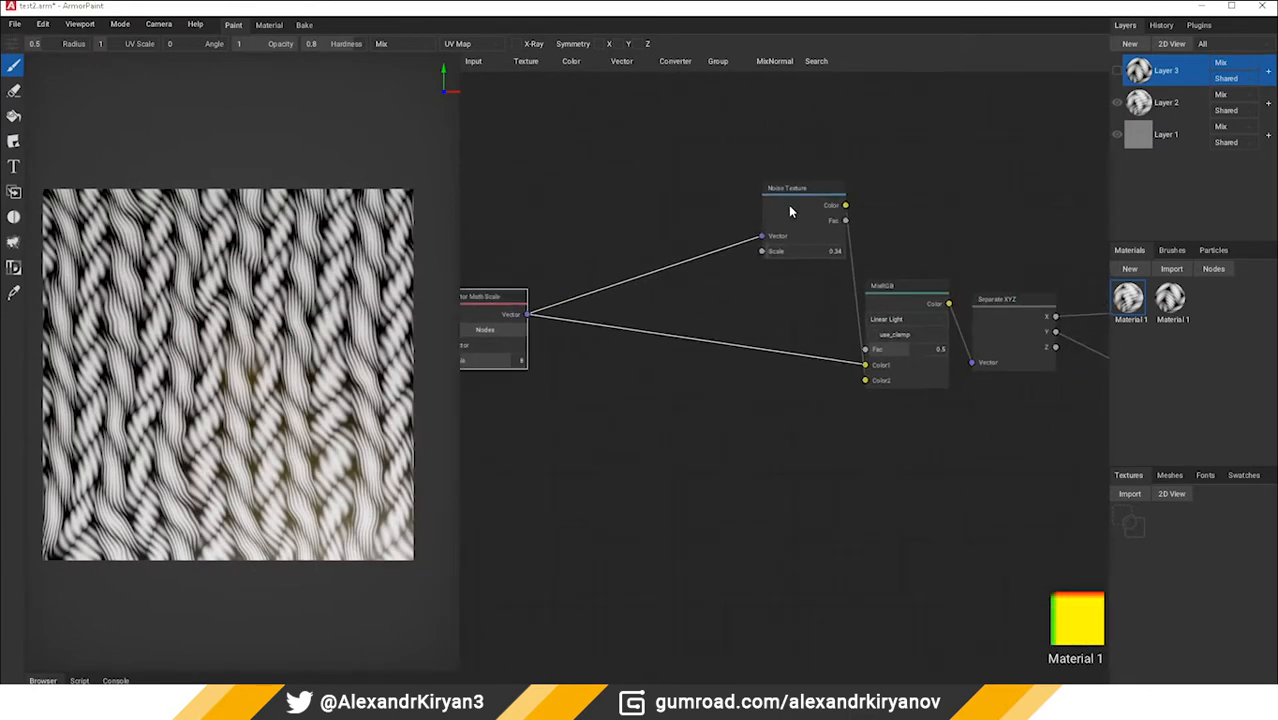
left_click_drag(788, 205, 576, 227)
left_click_drag(907, 289, 728, 220)
left_click(685, 416)
middle_click_drag(936, 289, 904, 287)
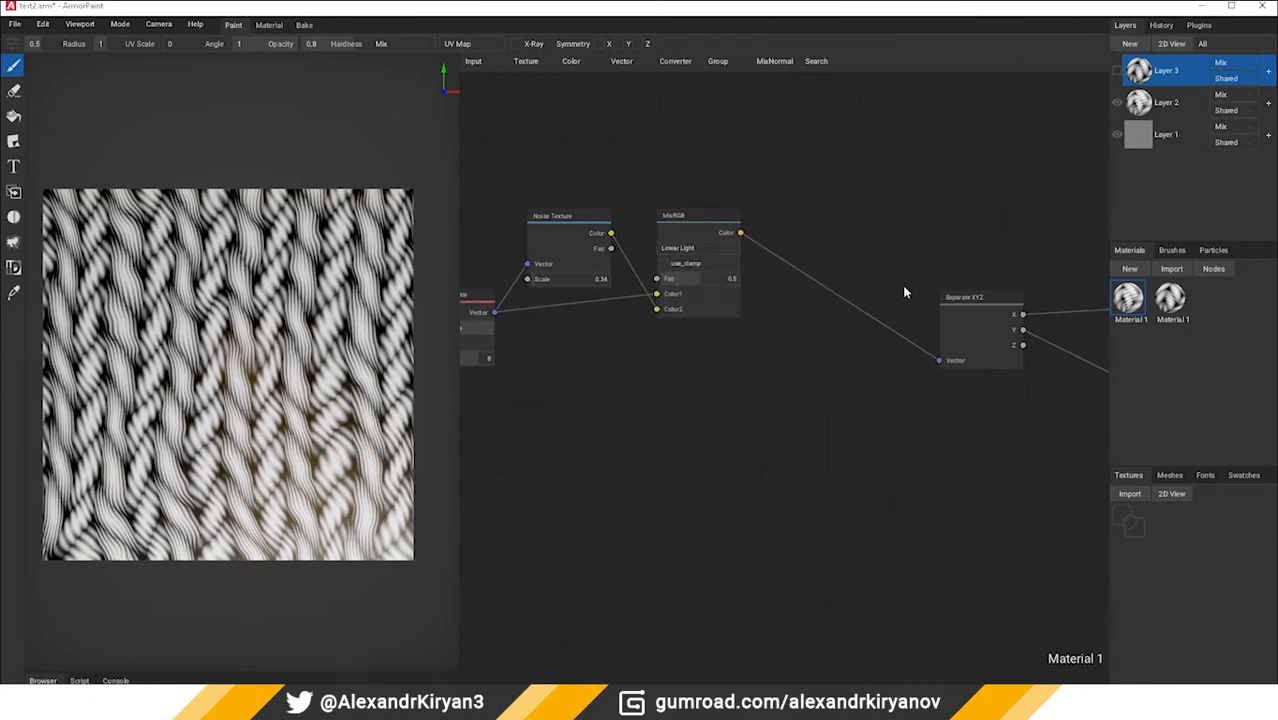
Step: Add a second Noise Texture node below the MixRGB, driven by Vector Math Scale, with Scale set to 1.23
left_click(528, 63)
left_click(542, 191)
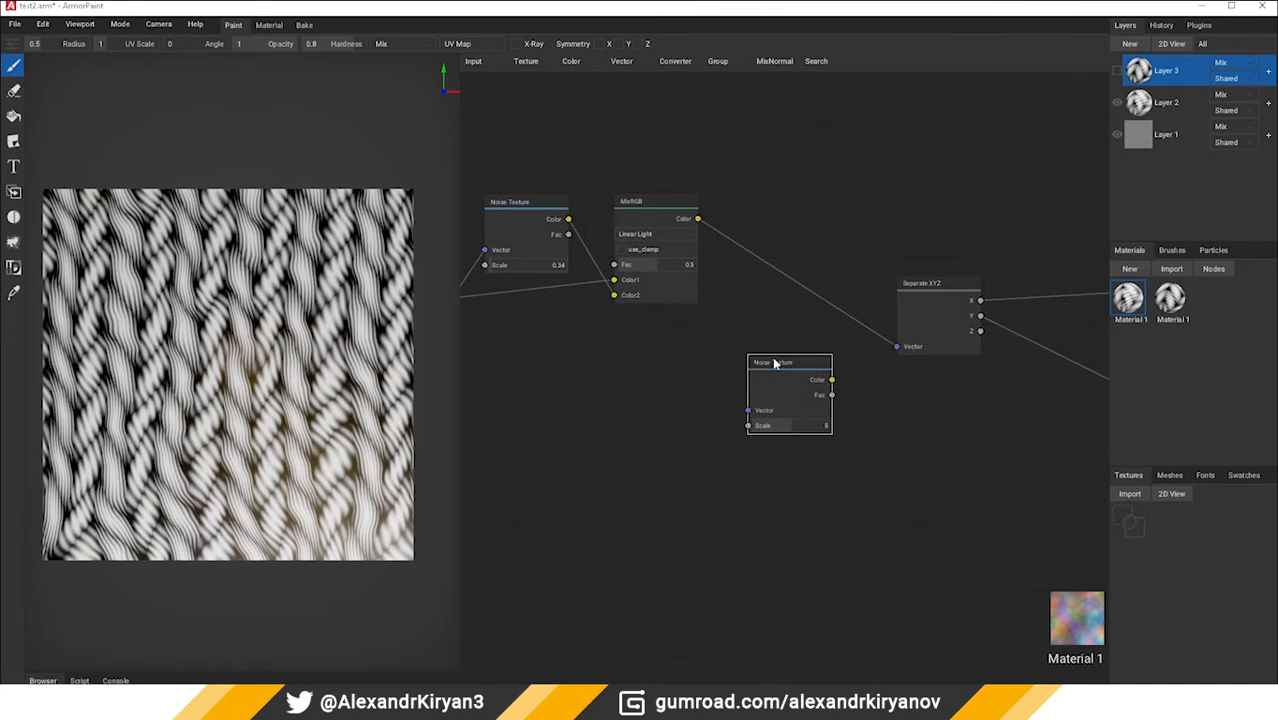
left_click(775, 363)
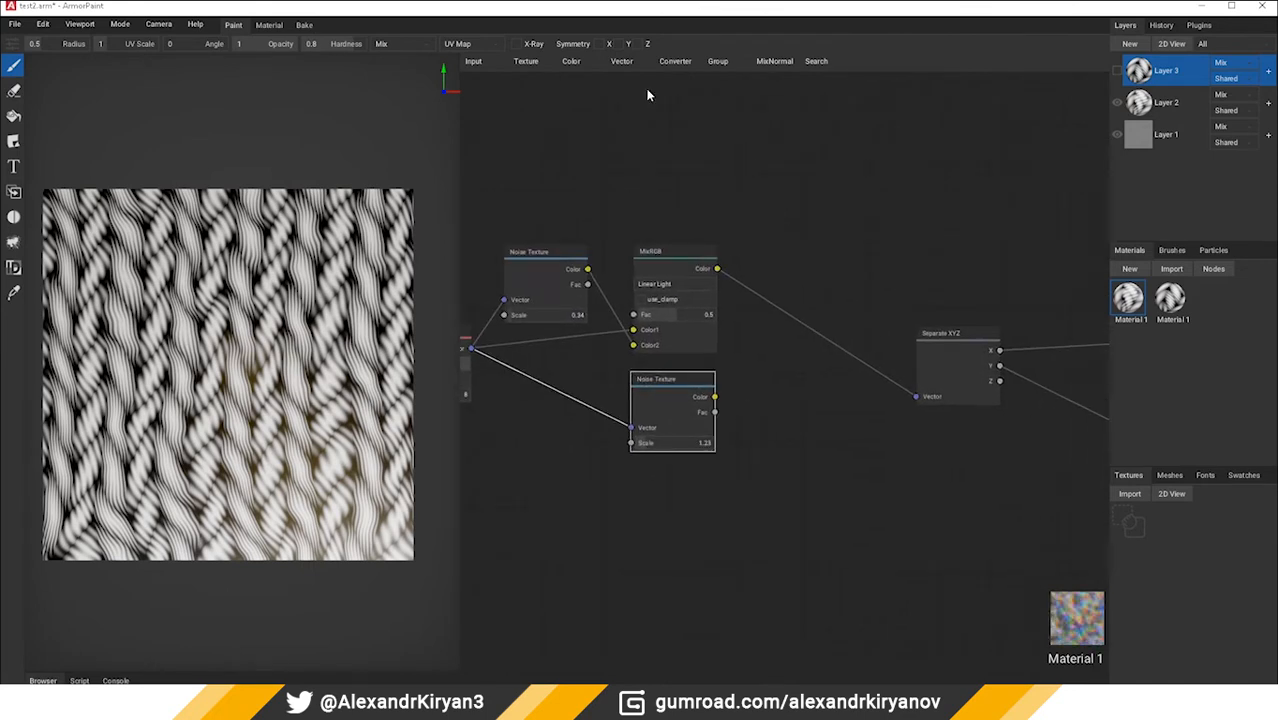
Step: Add another MixRGB combining the Linear Light result in Color1 with the second noise in Color2, and output it to Separate XYZ's Vector
left_click(572, 62)
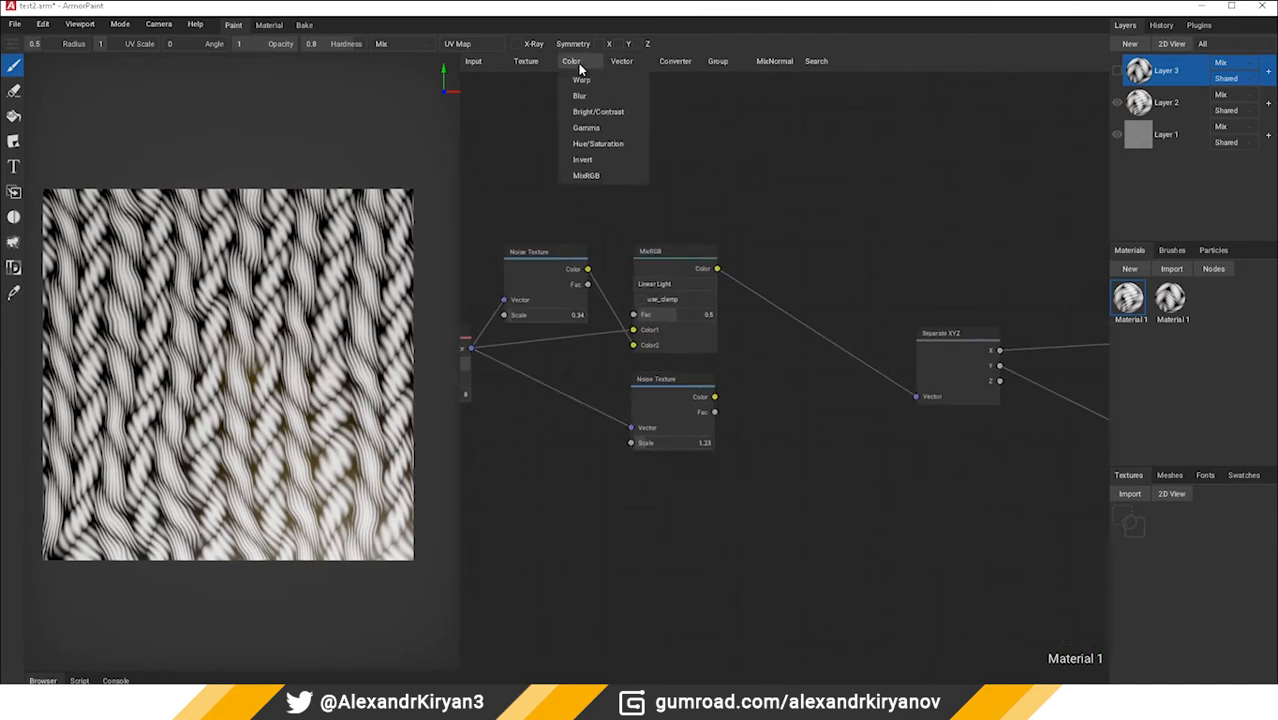
left_click(586, 175)
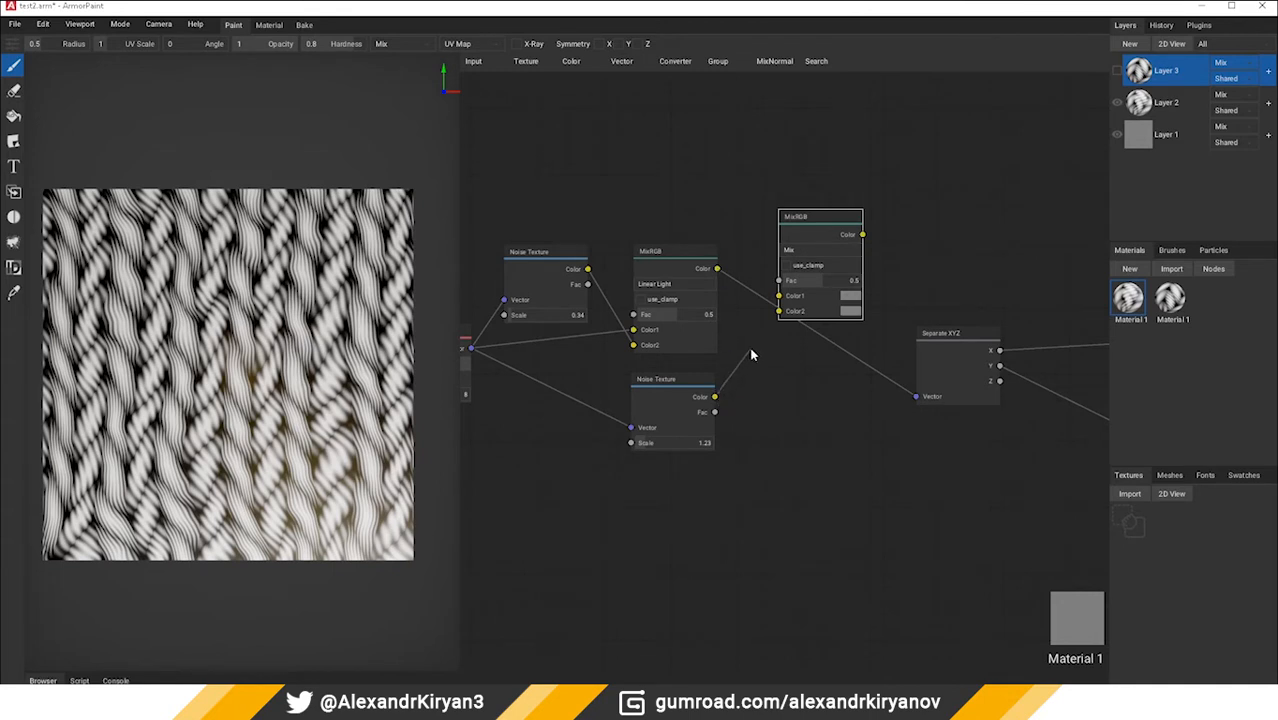
left_click_drag(752, 355, 779, 311)
left_click_drag(717, 268, 779, 295)
left_click_drag(862, 234, 915, 396)
Step: Set the newest MixRGB to Linear Light with Fac 0.12, and the first Linear Light MixRGB's Fac to 0.3
left_click(819, 249)
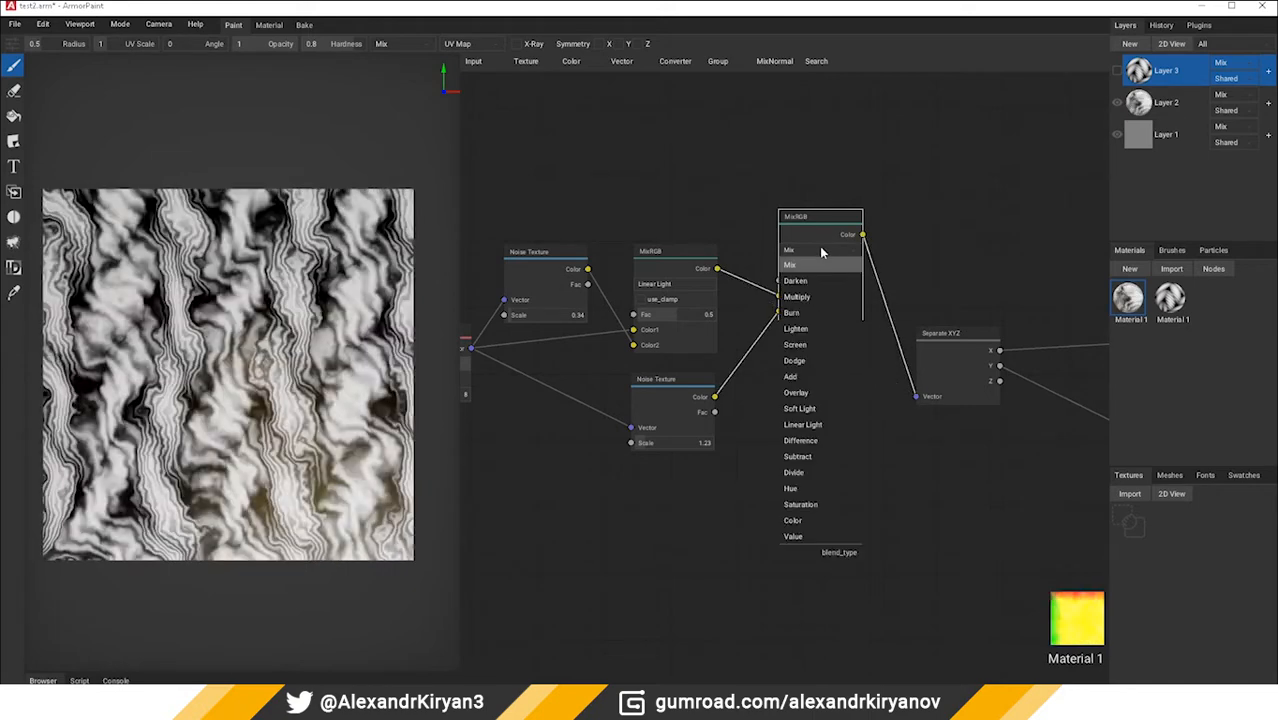
left_click(816, 430)
scroll(284, 338, "down", 1)
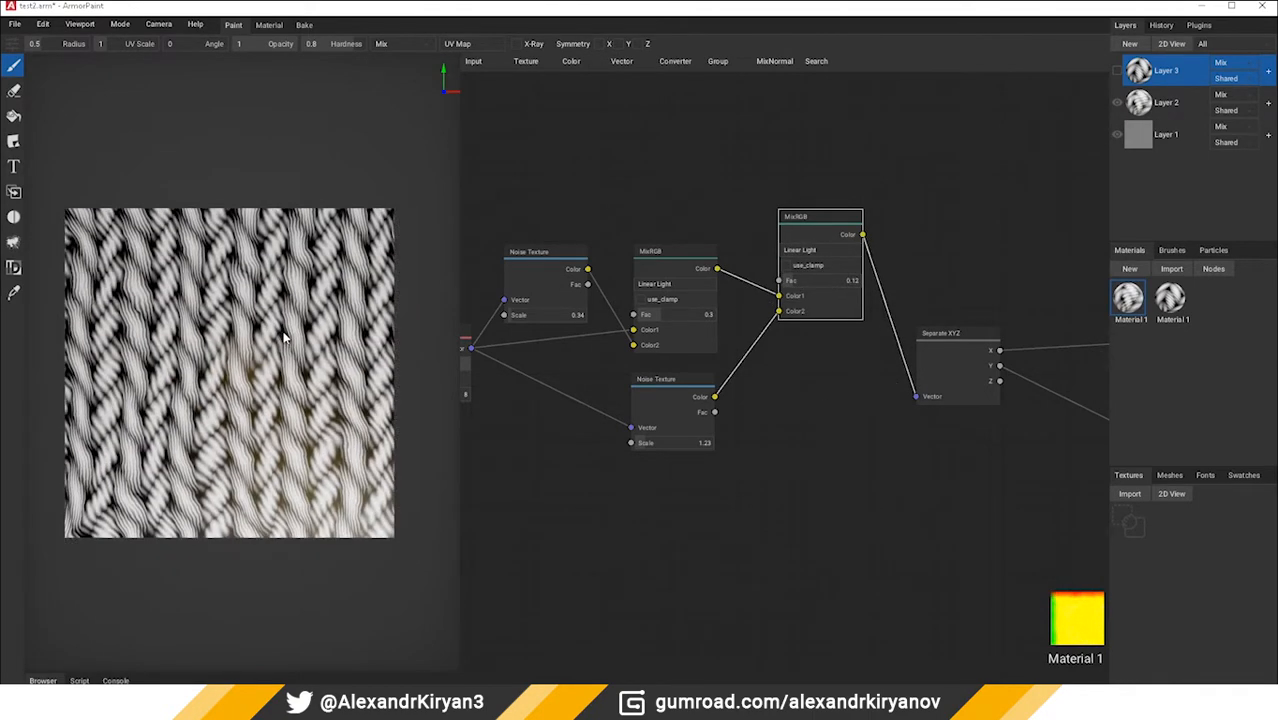
scroll(284, 338, "down", 1)
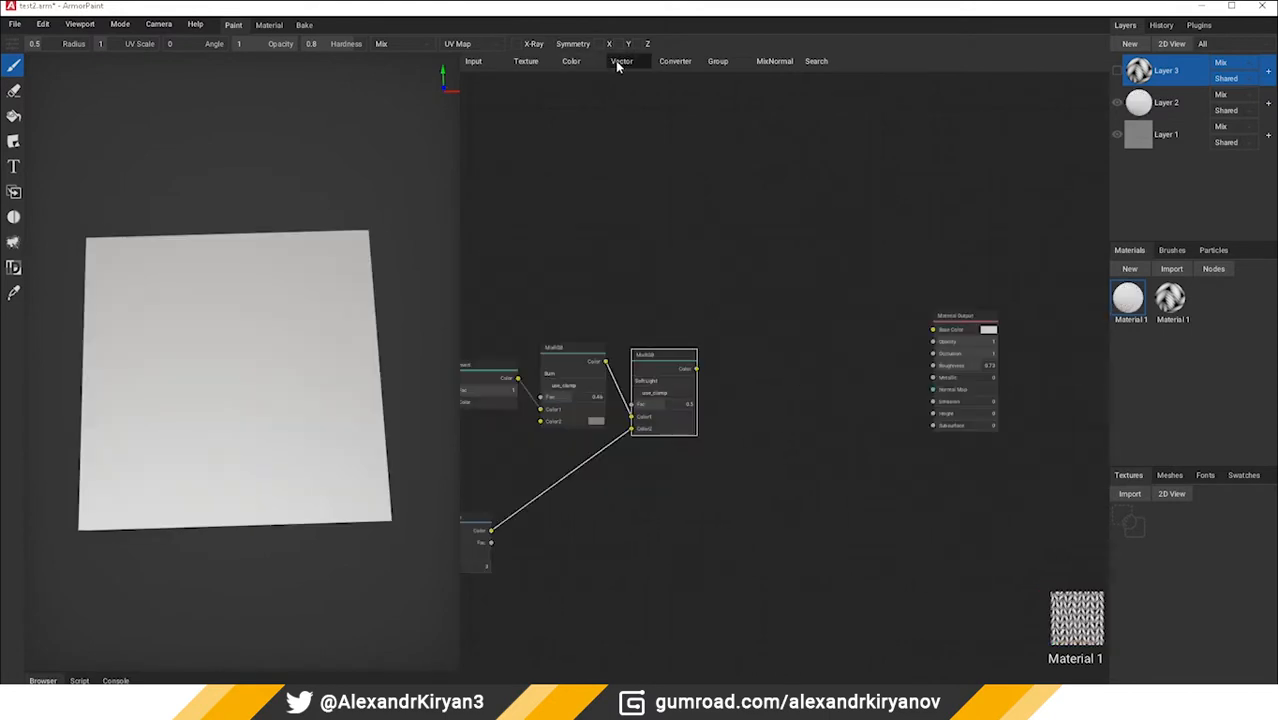
Step: Add a Bump node, connect the Soft Light MixRGB to its Height and its output to Normal Map, and link the MixRGB to Base Color
left_click(620, 61)
left_click(641, 82)
left_click(742, 400)
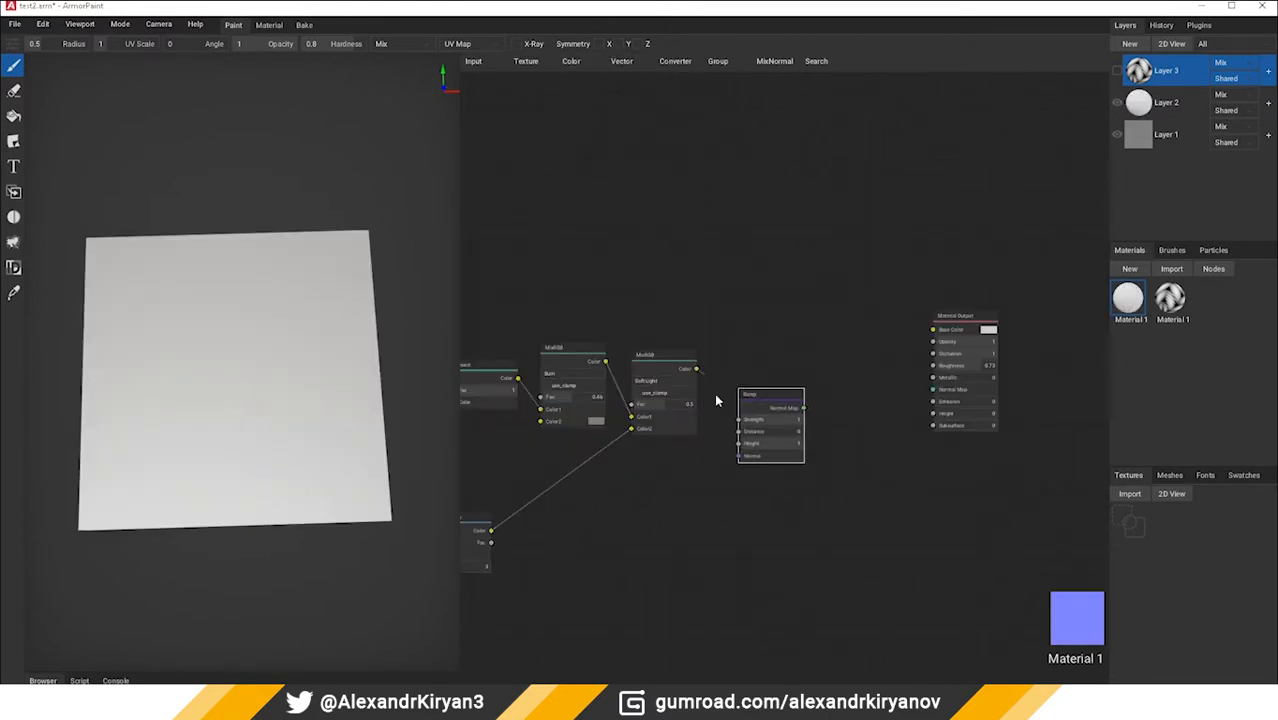
left_click_drag(803, 407, 932, 389)
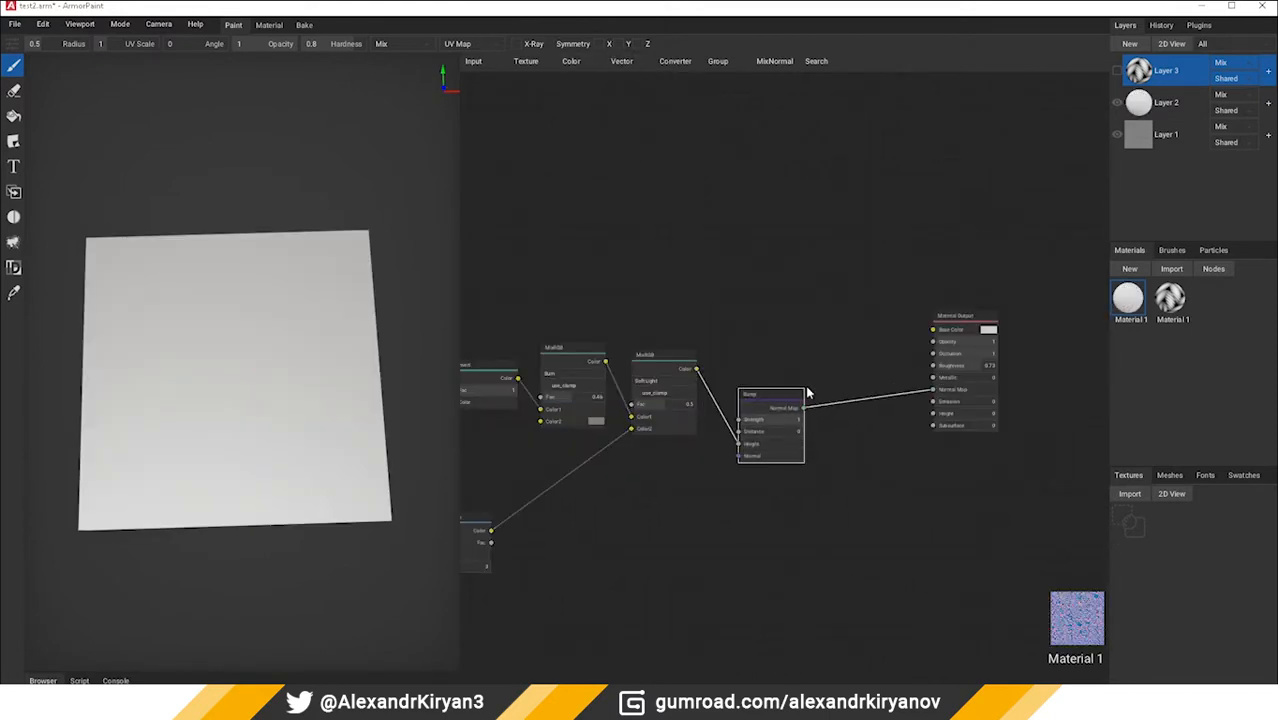
left_click_drag(762, 395, 800, 408)
left_click_drag(697, 369, 930, 330)
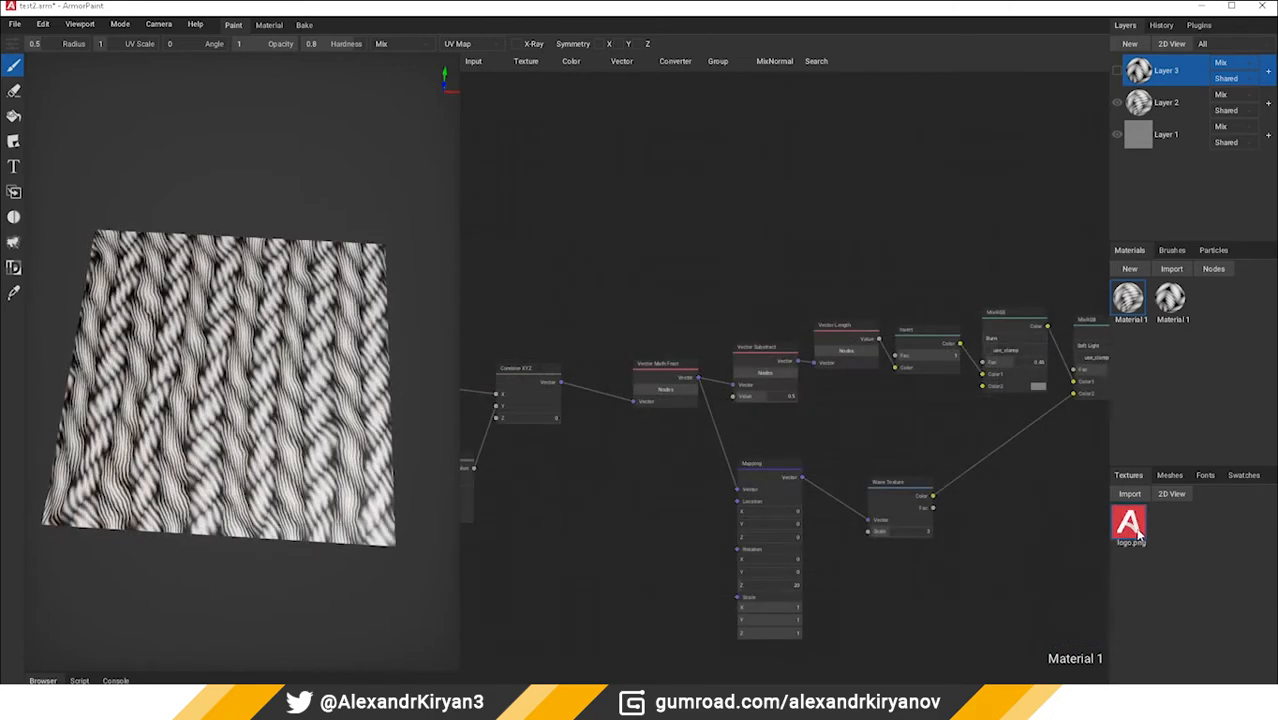
Step: Place the logo.png texture in the graph as an Image Texture node and position it above the Soft Light MixRGB
left_click_drag(1129, 522, 715, 176)
middle_click_drag(608, 270, 609, 272)
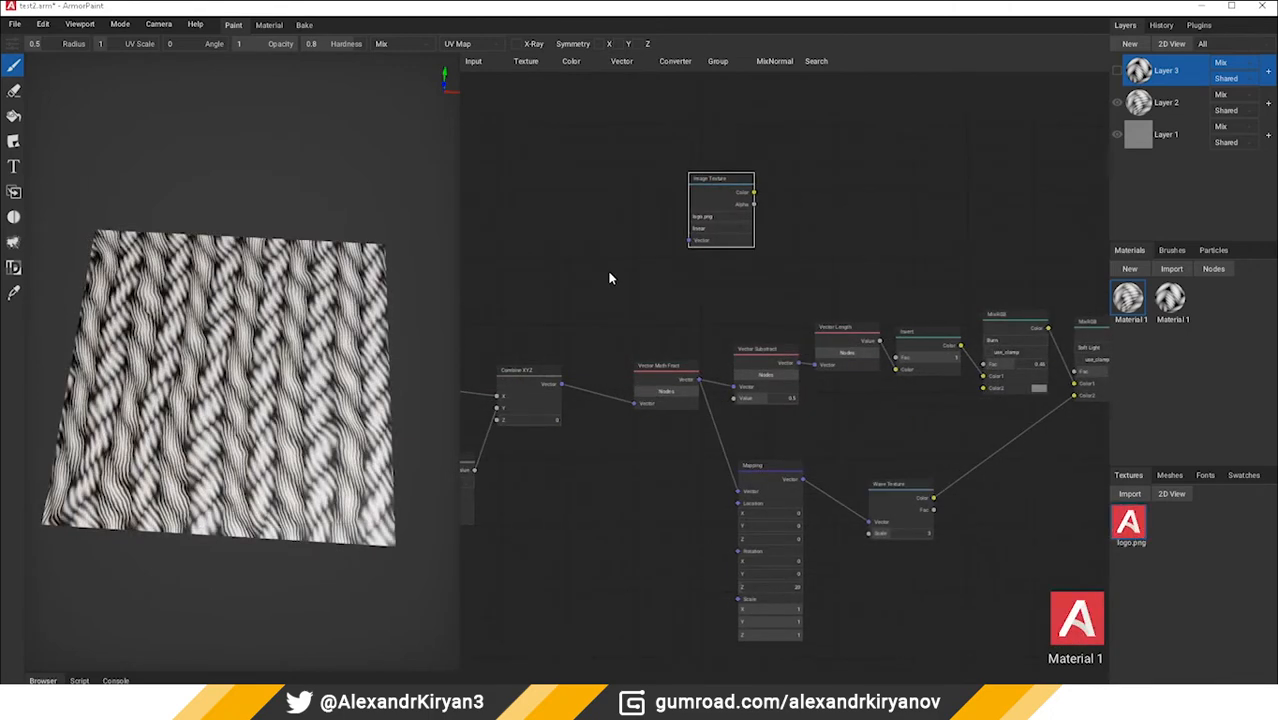
left_click_drag(732, 178, 902, 179)
middle_click_drag(902, 179, 555, 148)
left_click_drag(555, 148, 767, 140)
Step: Add a Vector Snap Math group node with Value 1 and feed it from the Combine XYZ Vector output
middle_click_drag(790, 191, 744, 214)
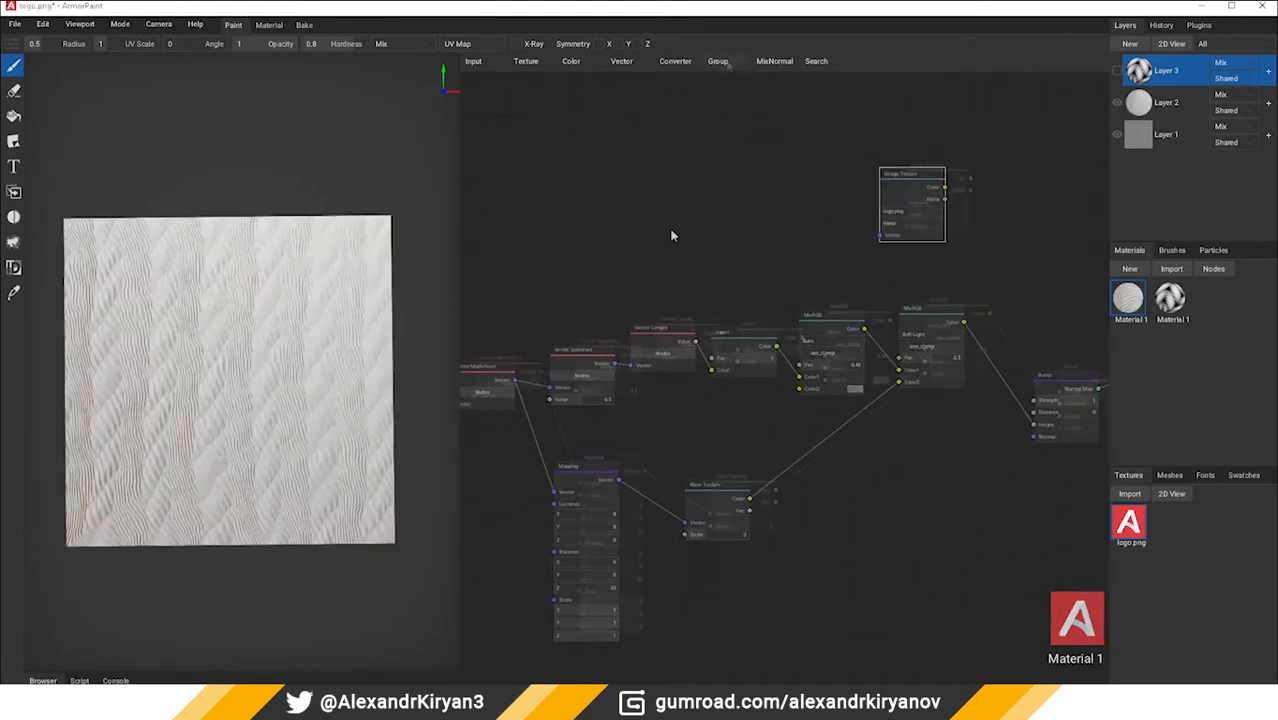
left_click(718, 61)
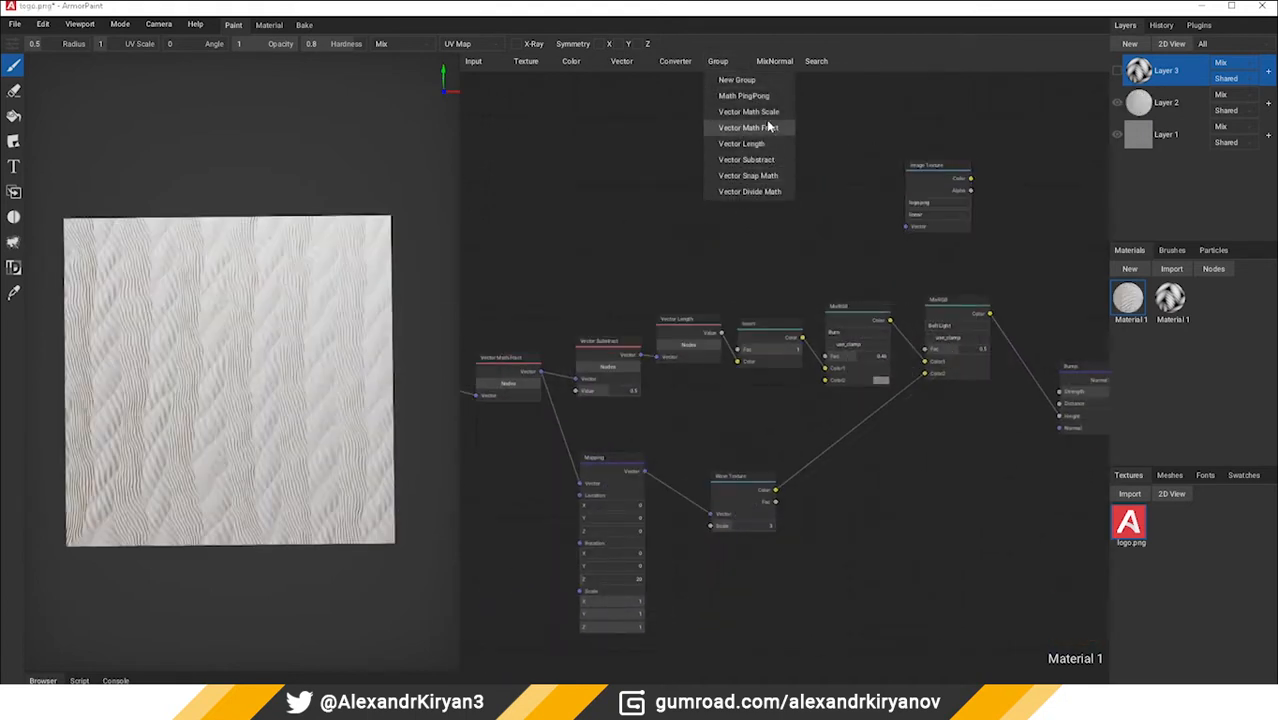
left_click(770, 177)
scroll(613, 285, "up", 4)
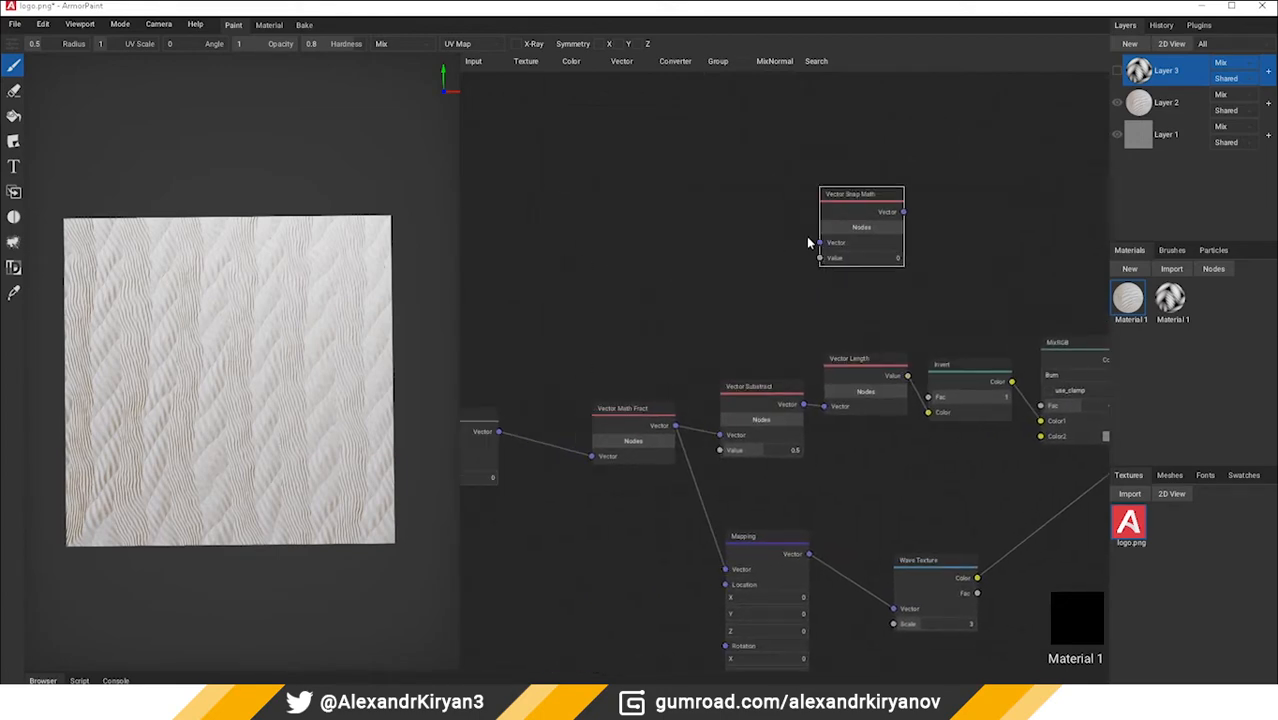
left_click_drag(830, 235, 626, 286)
middle_click_drag(551, 282, 676, 285)
left_click_drag(622, 434, 745, 303)
left_click_drag(745, 303, 740, 296)
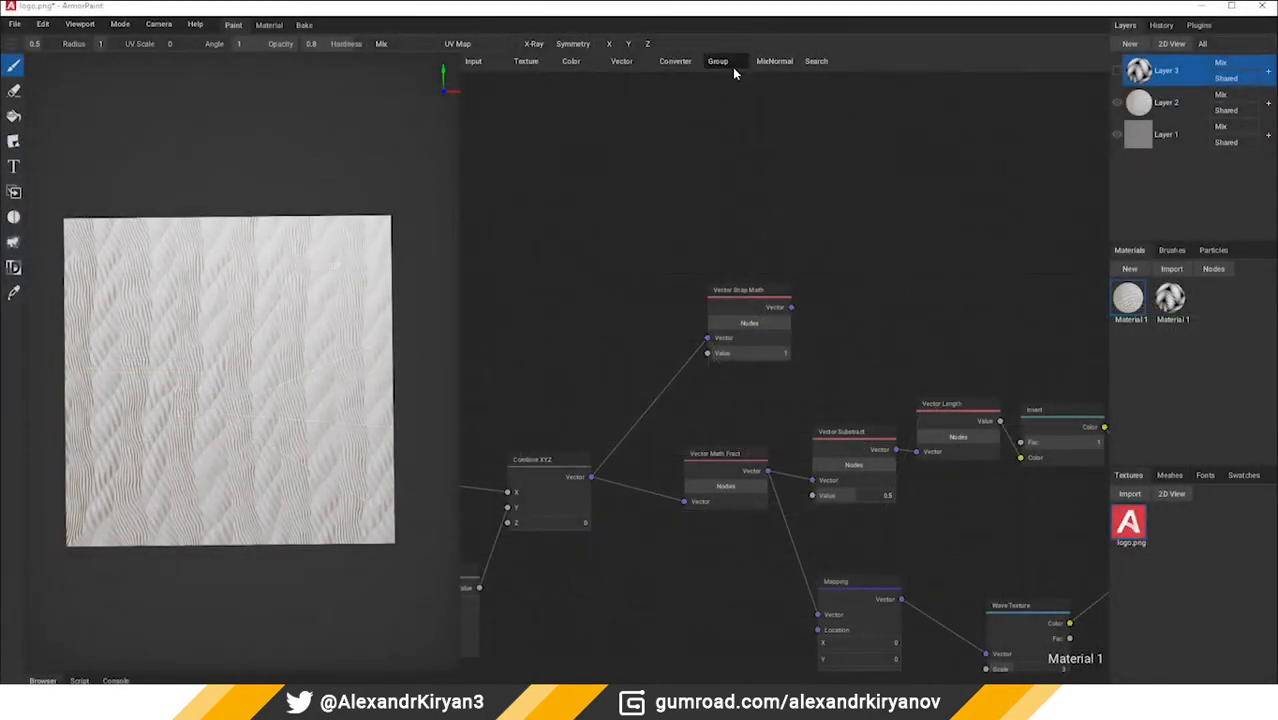
Step: Add a Vector Divide Math group node and connect the Vector Snap Math output to its first Vector input
left_click(731, 63)
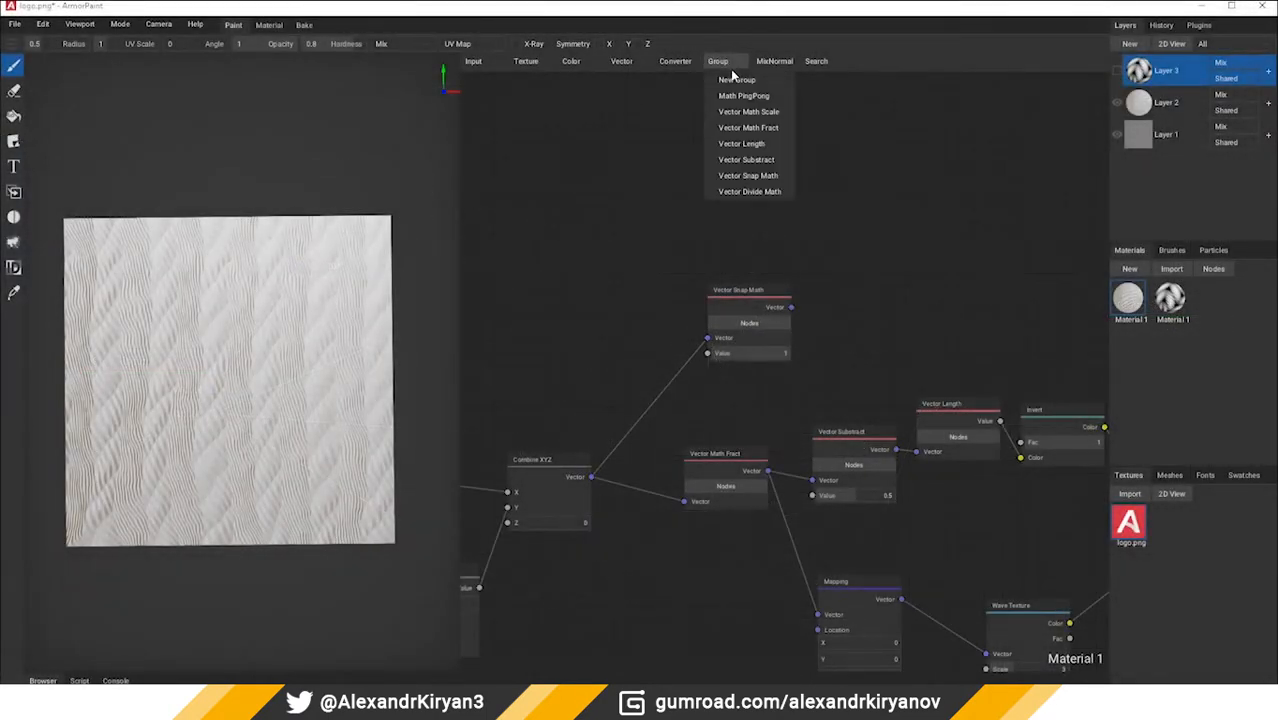
left_click(767, 191)
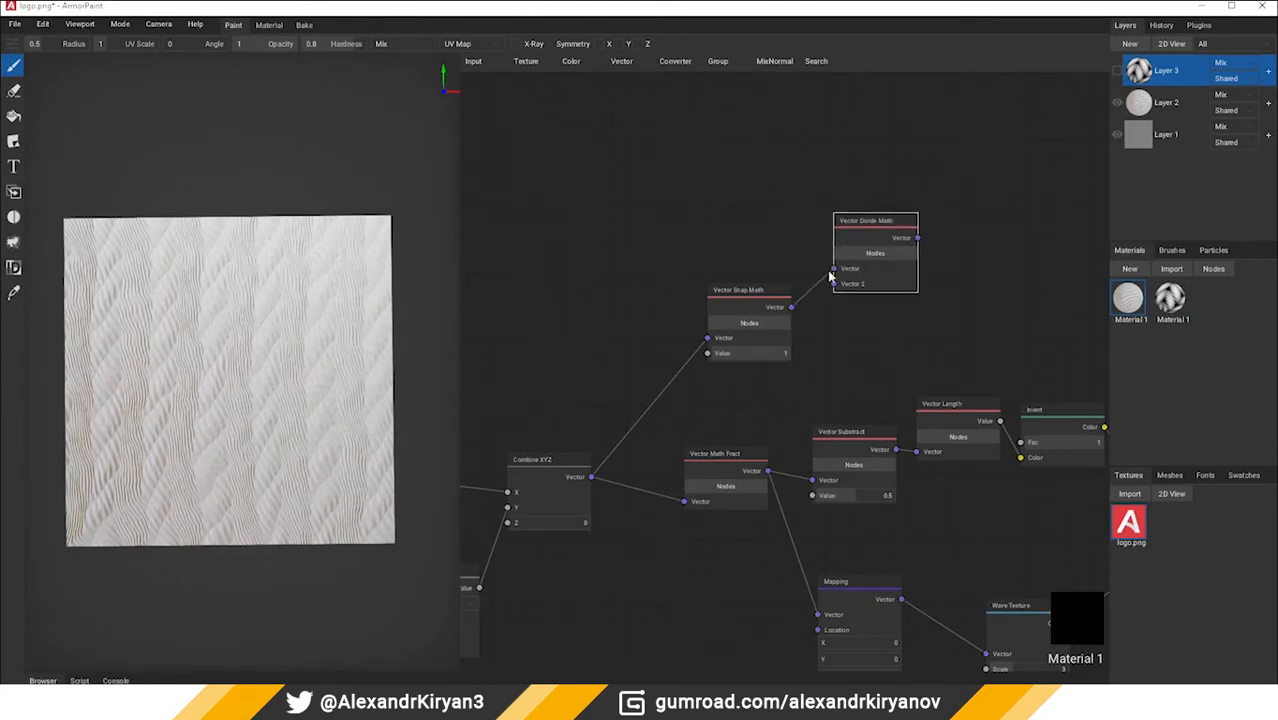
left_click(634, 110)
Step: Add a Combine XYZ node feeding Vector 2 of the Vector Divide Math, with X and Y at about 0.97
left_click(675, 62)
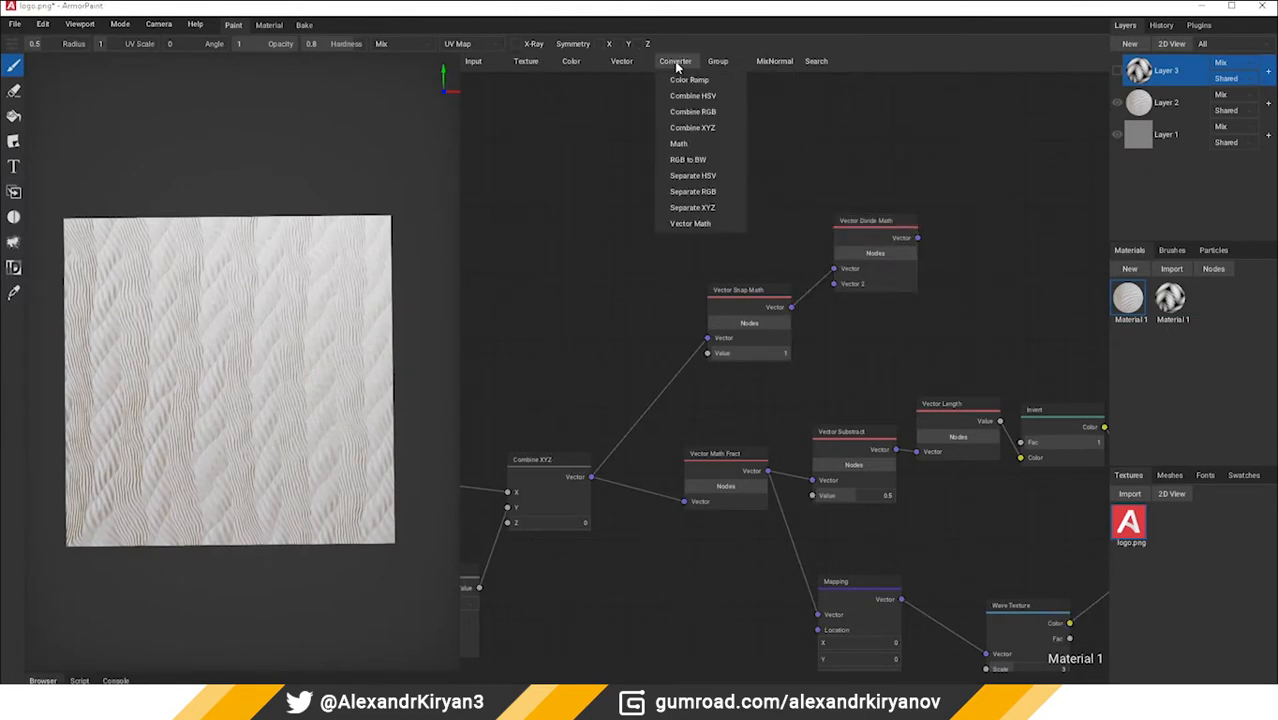
left_click(692, 127)
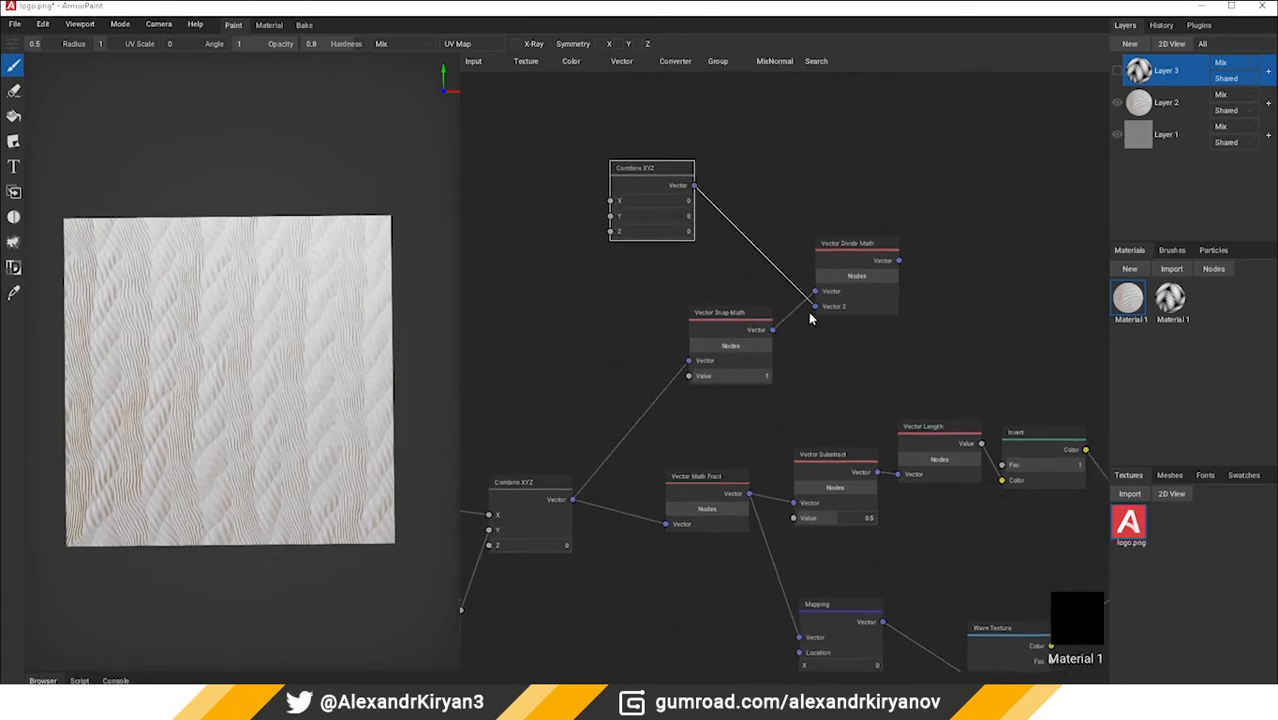
left_click_drag(688, 224, 691, 224)
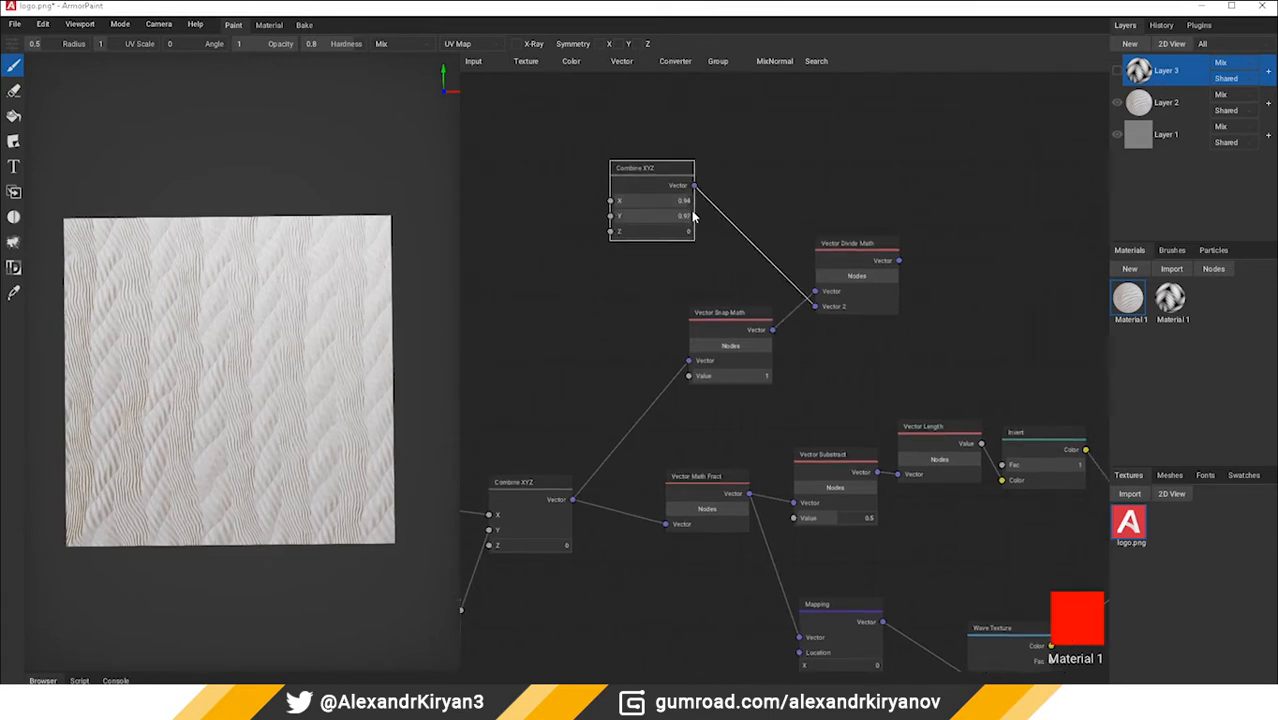
scroll(896, 283, "down", 2)
Step: Add a Mapping node and link it between the Vector Divide Math output and the logo Image Texture's Vector input
middle_click_drag(890, 283, 687, 287)
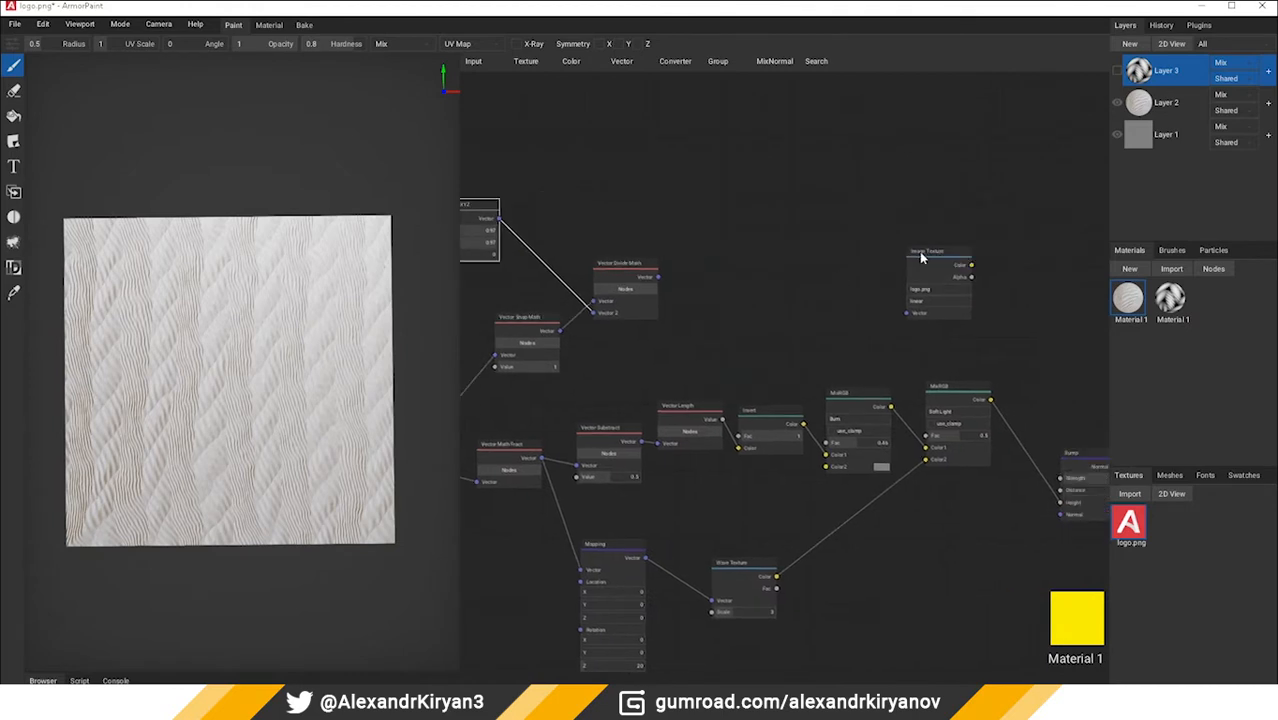
left_click_drag(921, 258, 855, 220)
left_click(625, 68)
left_click(622, 62)
left_click(630, 86)
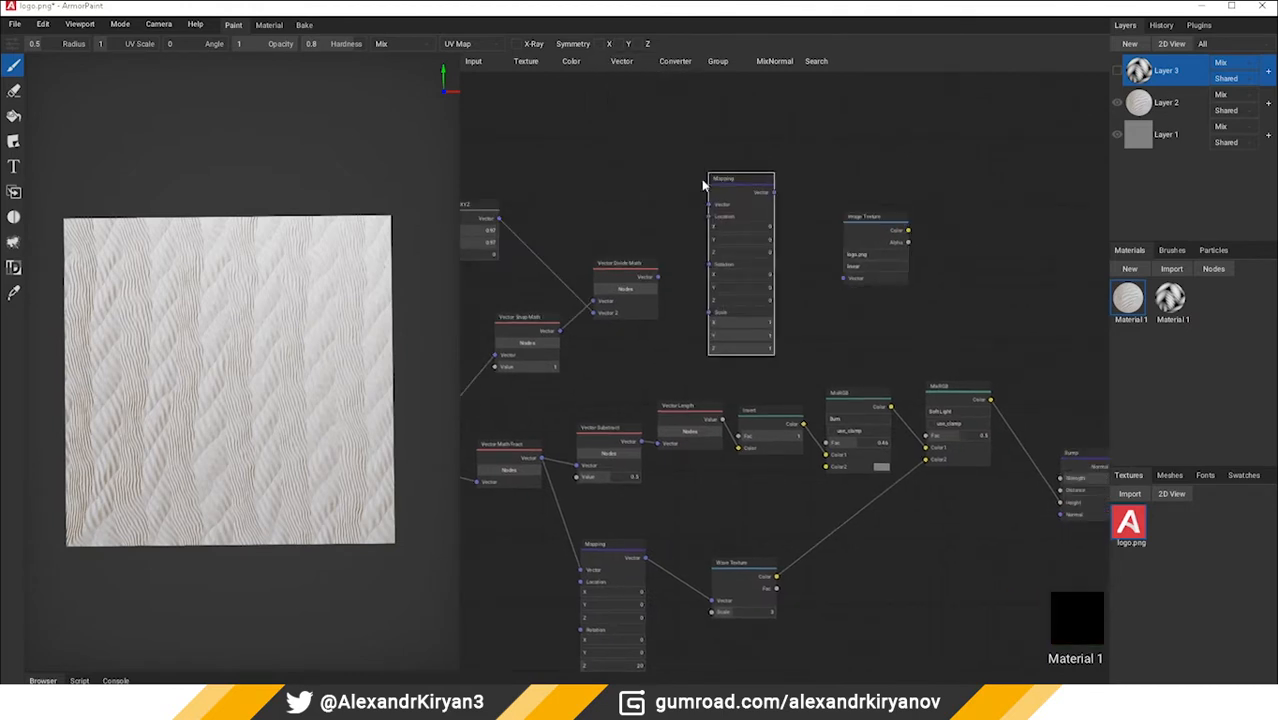
left_click_drag(772, 192, 790, 248)
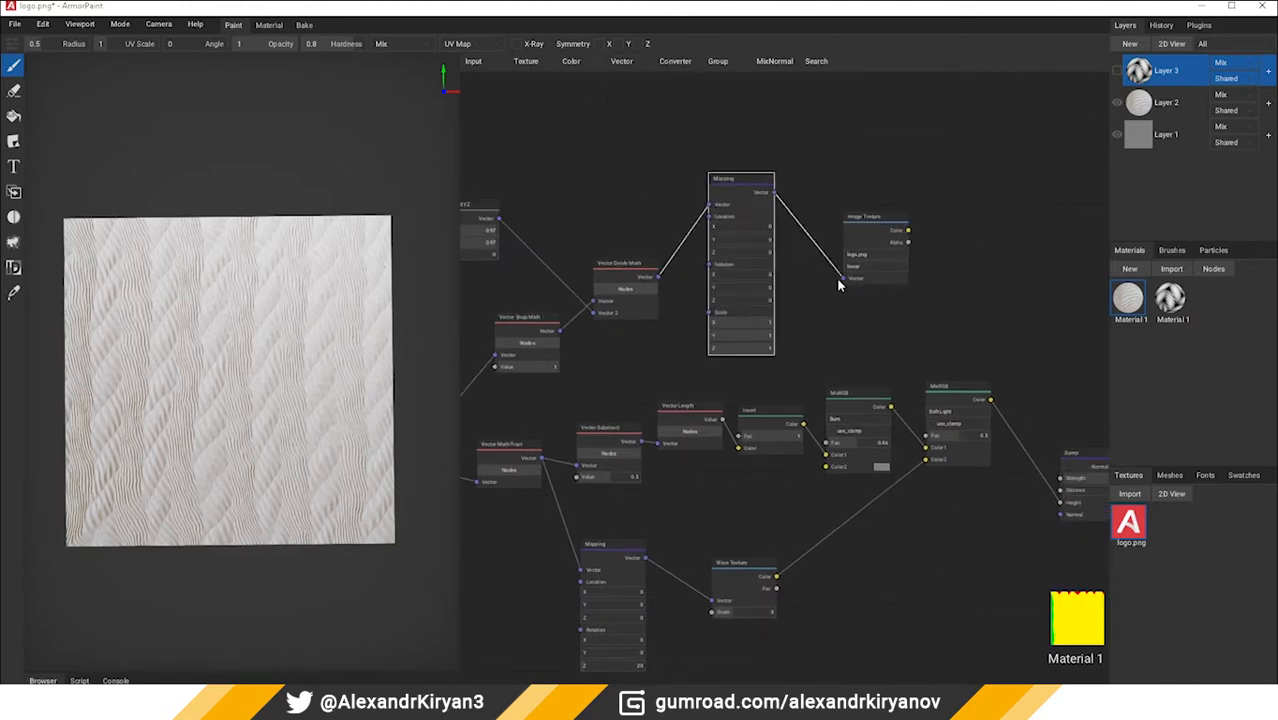
Step: Add a Multiply MixRGB with Fac 1, the Soft Light result in Color1 and the logo Color in Color2, and output it to Base Color
middle_click_drag(838, 285, 705, 266)
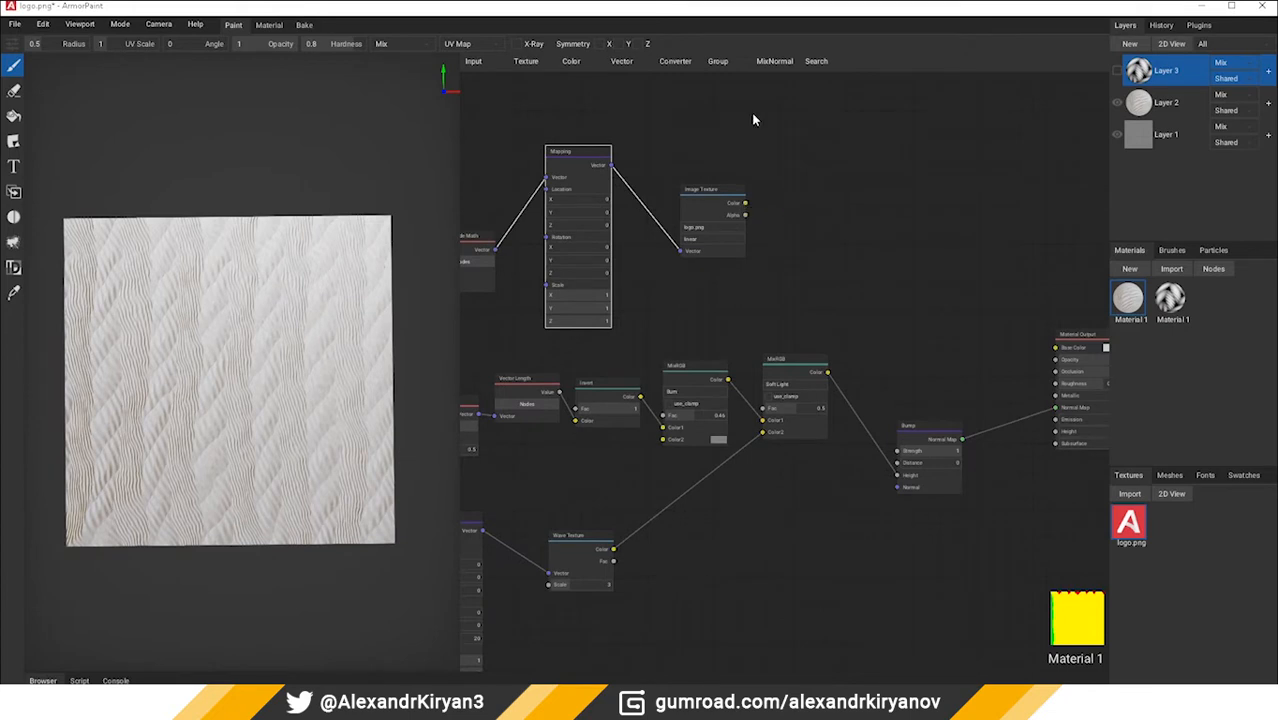
left_click(675, 62)
left_click(640, 171)
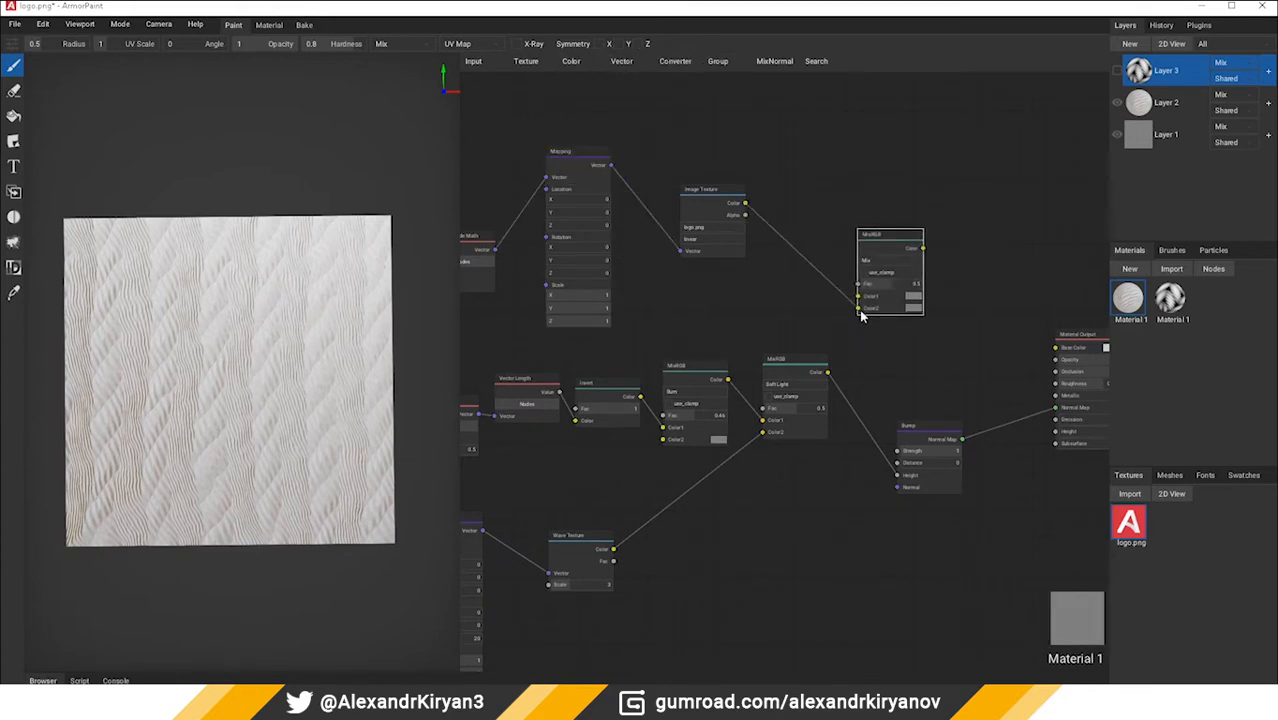
left_click_drag(843, 308, 857, 307)
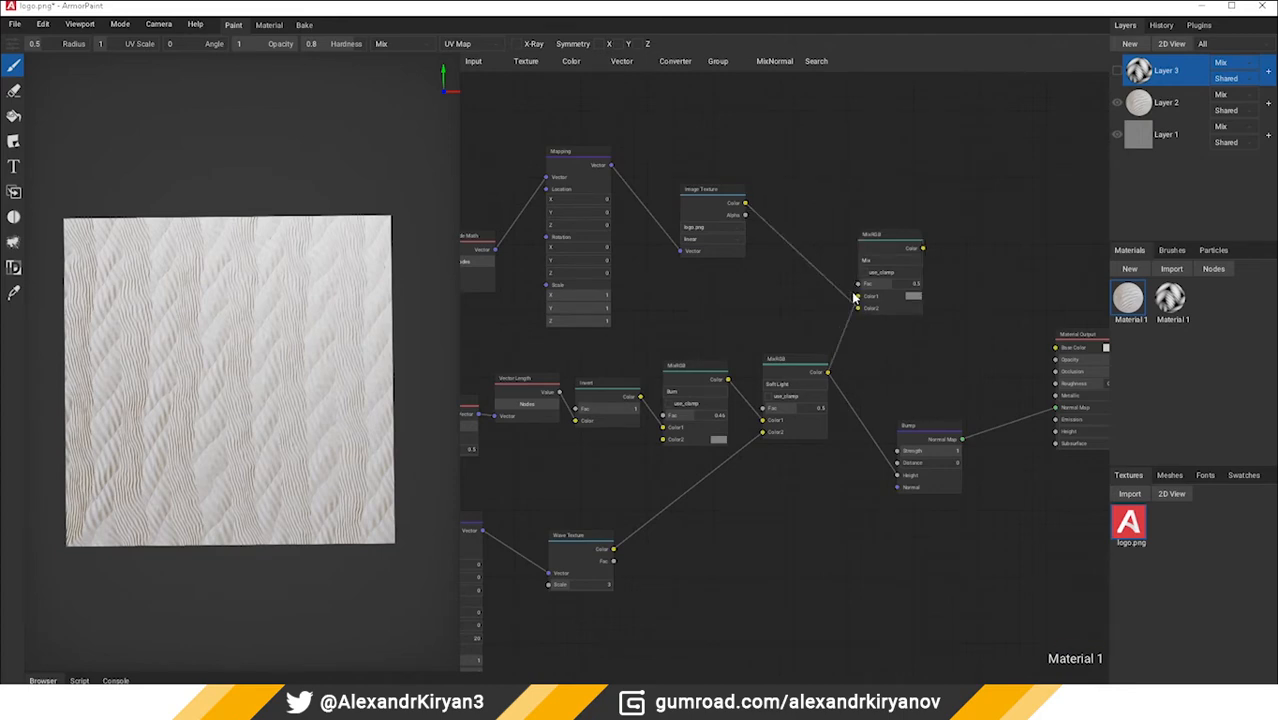
left_click(905, 260)
left_click(910, 276)
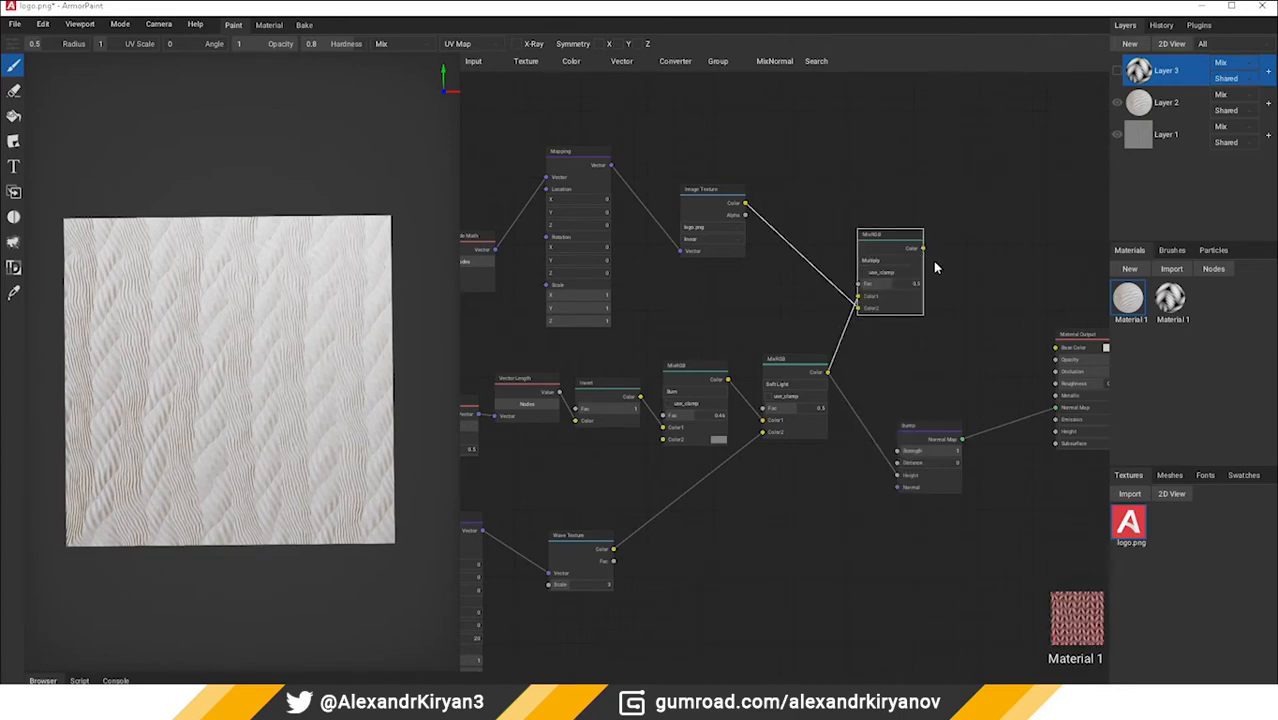
left_click_drag(1053, 355, 1055, 347)
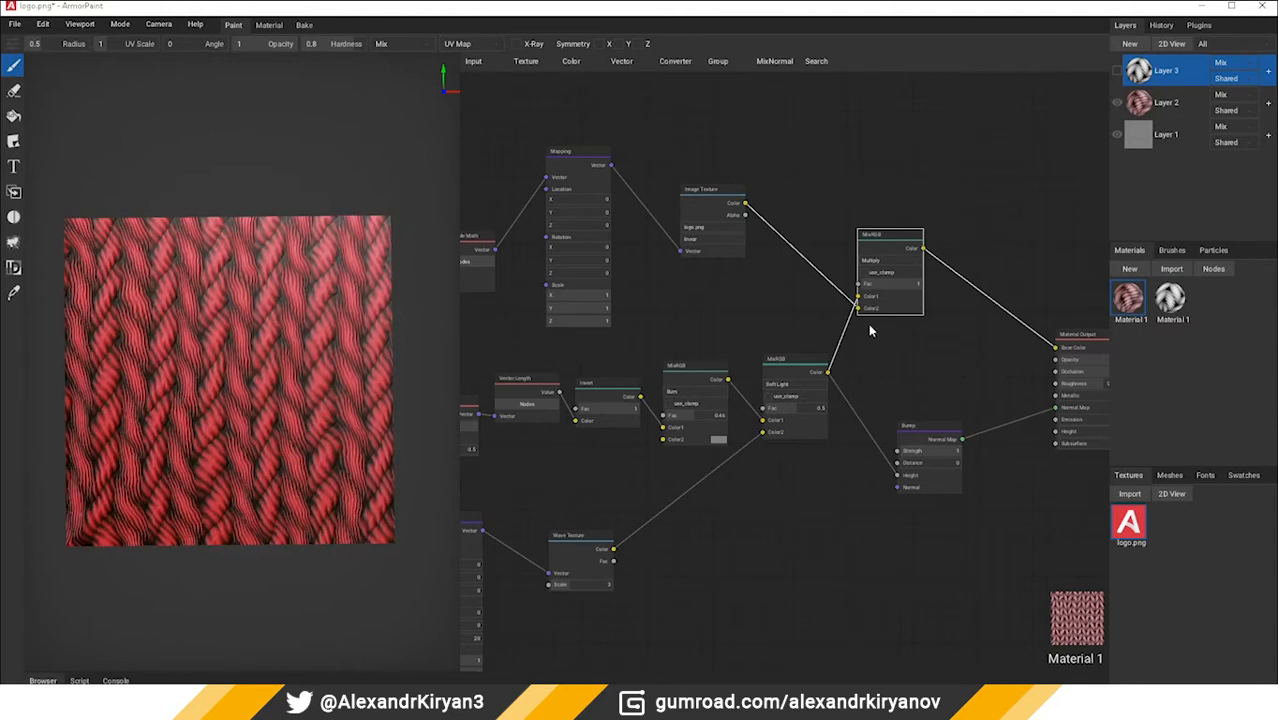
Step: Set the Scale of the Vector Math Scale node after the UV Map to 50
middle_click_drag(698, 338, 801, 350)
middle_click_drag(615, 325, 674, 364)
mouse_move(464, 596)
middle_mouse_down()
mouse_move(702, 511)
mouse_move(850, 515)
middle_mouse_up()
scroll(508, 576, "down", 3)
scroll(599, 537, "up", 3)
middle_click_drag(599, 537, 718, 506)
scroll(718, 506, "up", 2)
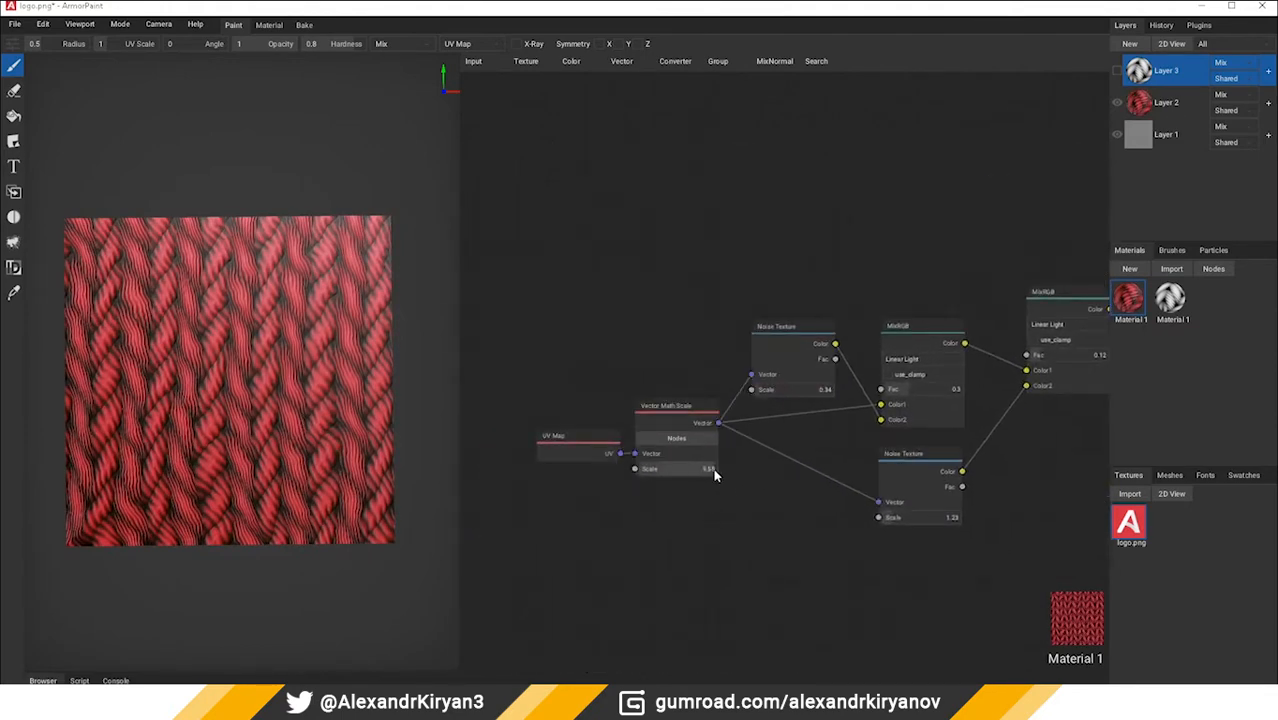
left_click(714, 470)
type("50")
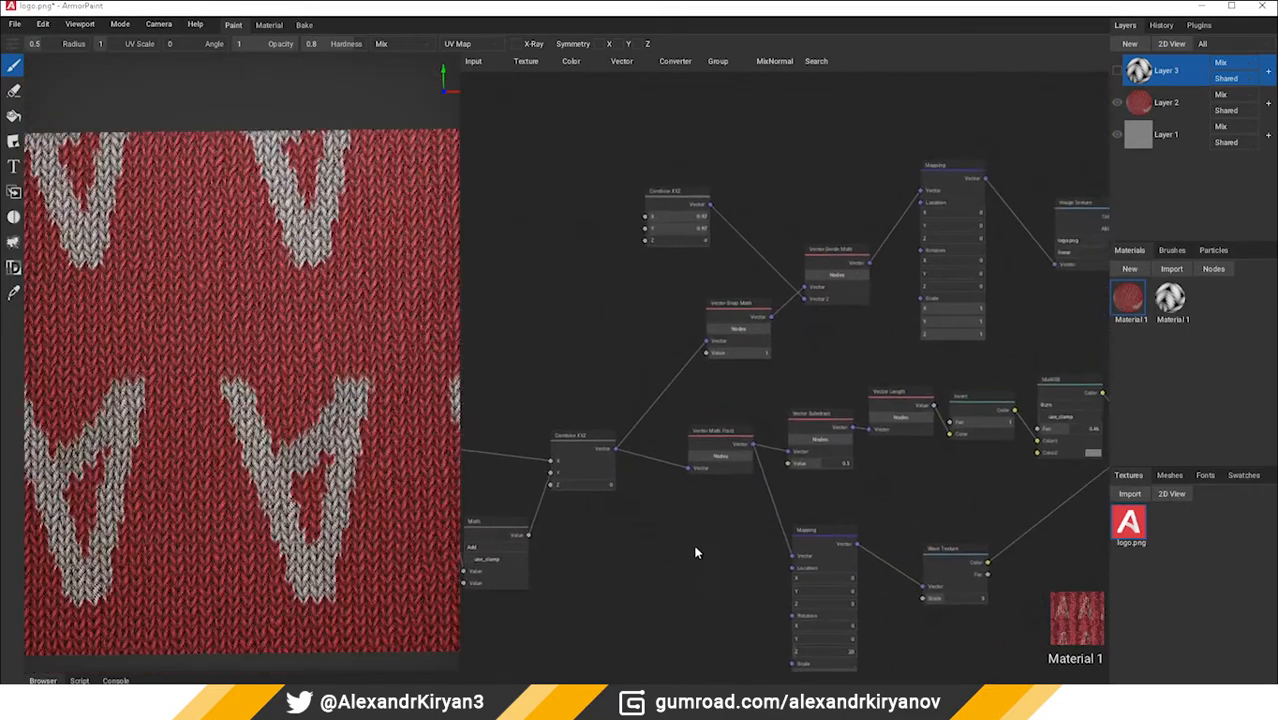
Step: Set Vector Snap Math to 0.5 and the divisor Combine XYZ to X 0.95, Y 0.94, and adjust the logo's Mapping to show one upright logo
scroll(697, 552, "up", 3)
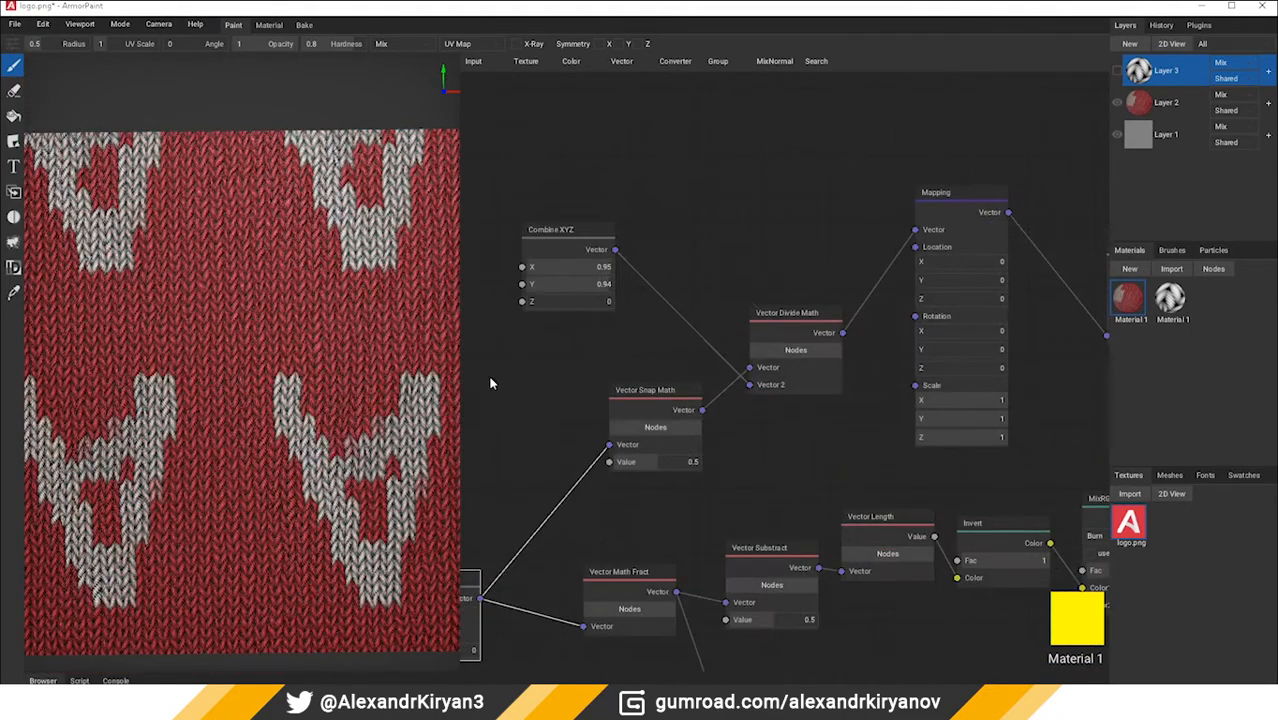
middle_click_drag(592, 366, 562, 368)
left_click(775, 315)
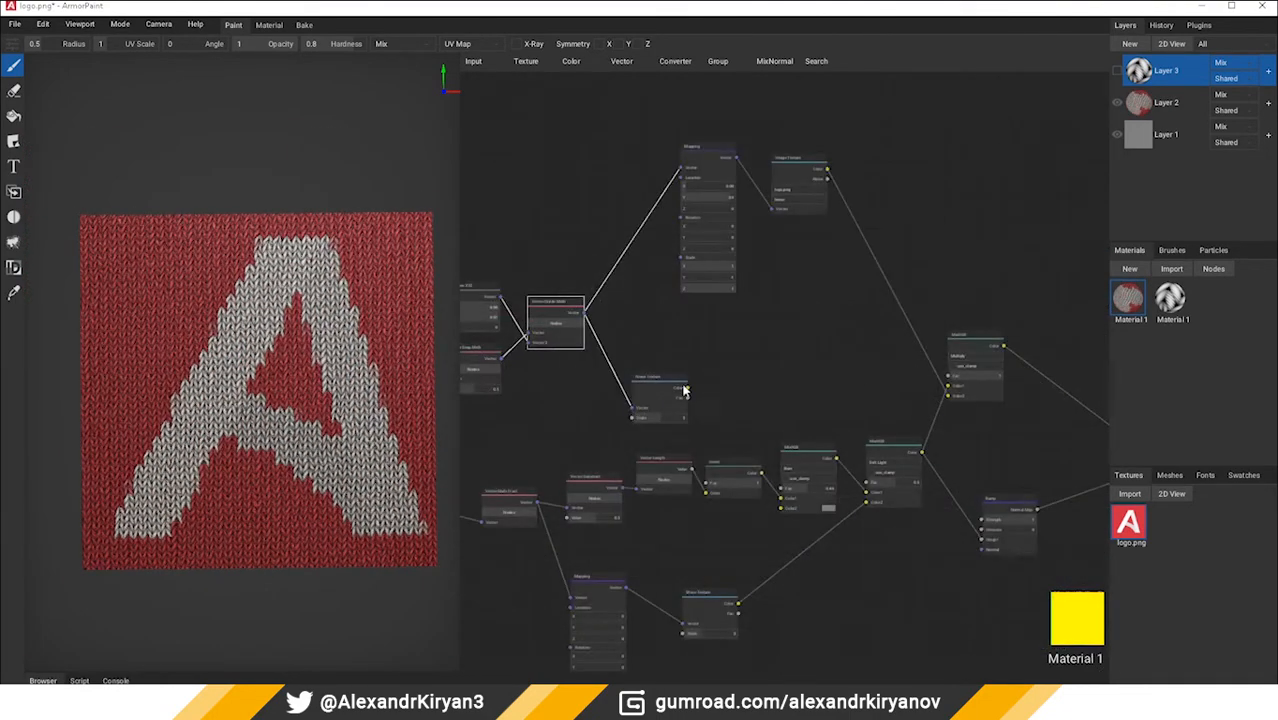
Step: Add a Noise Texture driven by the Vector Divide Math output and connect its Fac to Base Color
middle_click_drag(684, 390, 563, 378)
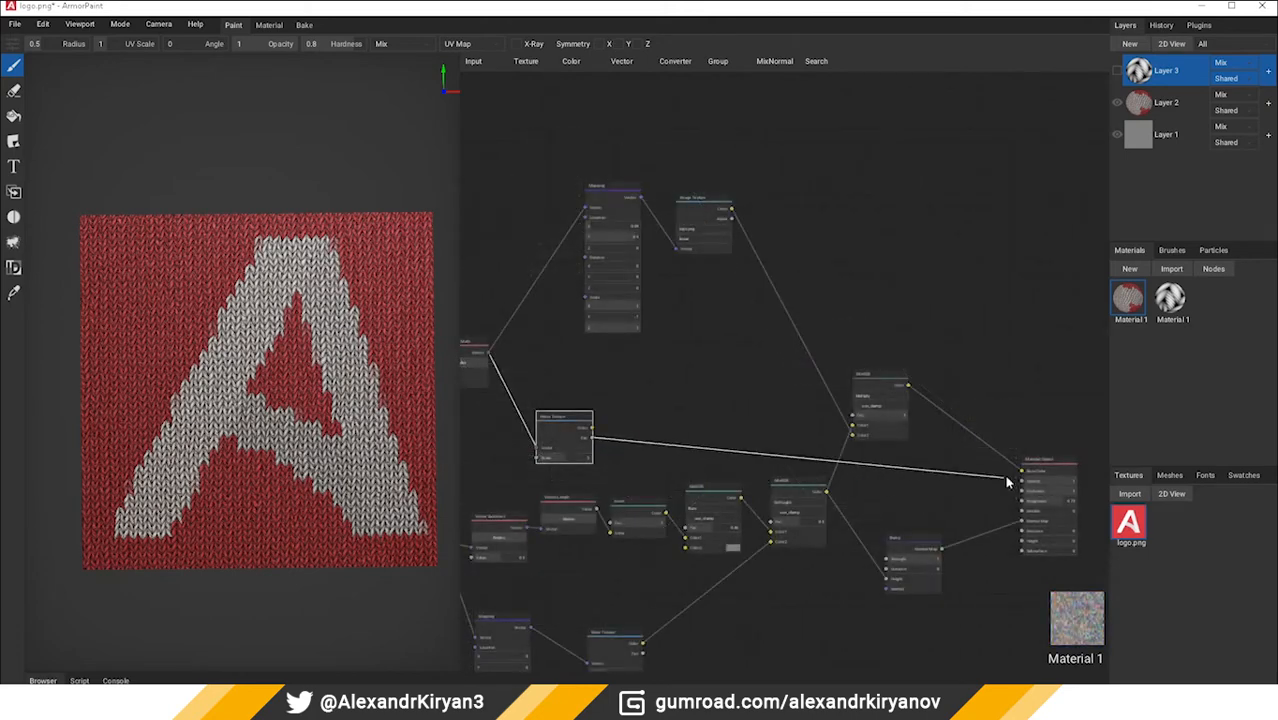
left_click_drag(1007, 482, 1023, 469)
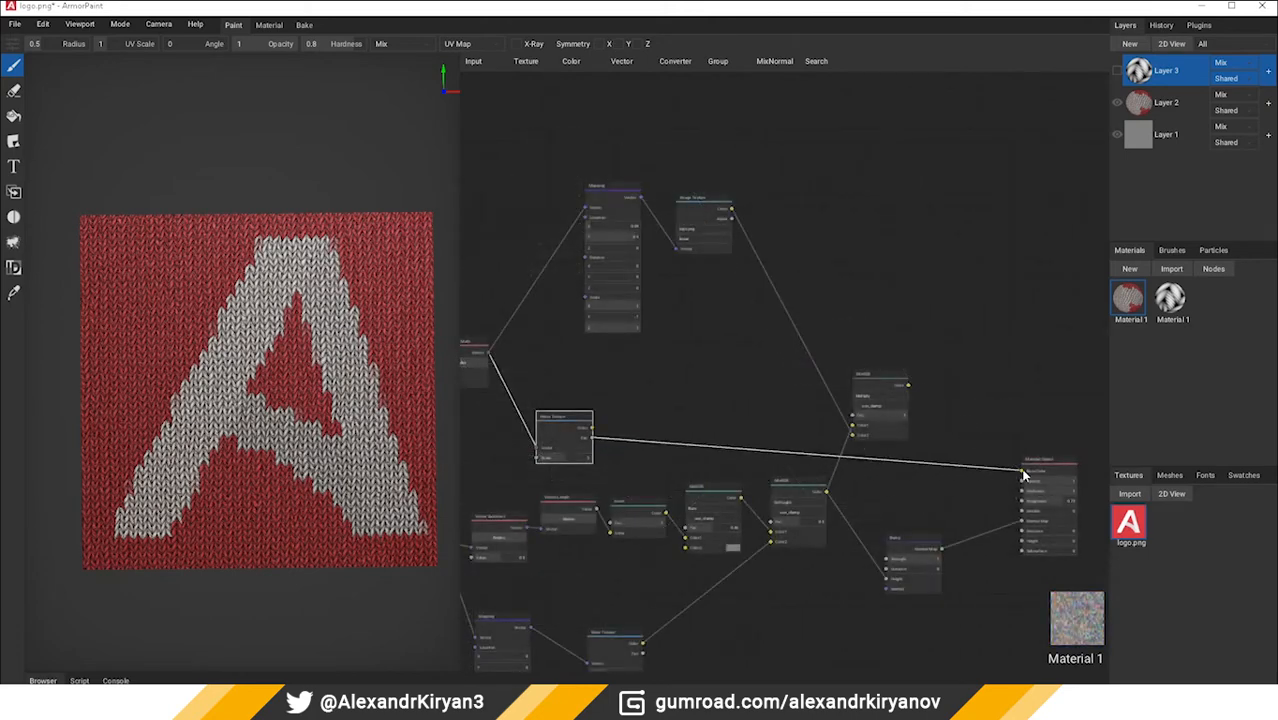
scroll(259, 412, "up", 2)
middle_click_drag(579, 421, 535, 400)
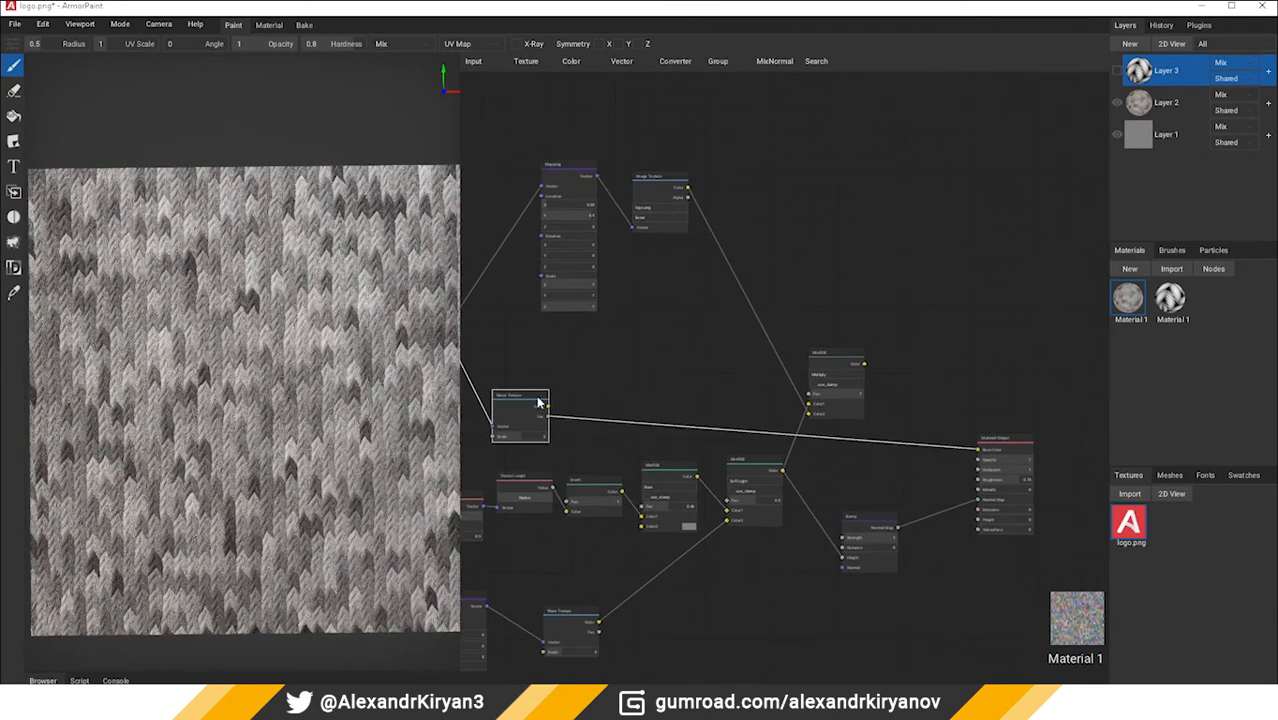
Step: Add a MixRGB with the Soft Light result in Color1 and the noise Fac in Color2, and set it to Multiply
left_click_drag(534, 399, 573, 399)
left_click(749, 470)
middle_click_drag(791, 440, 709, 444)
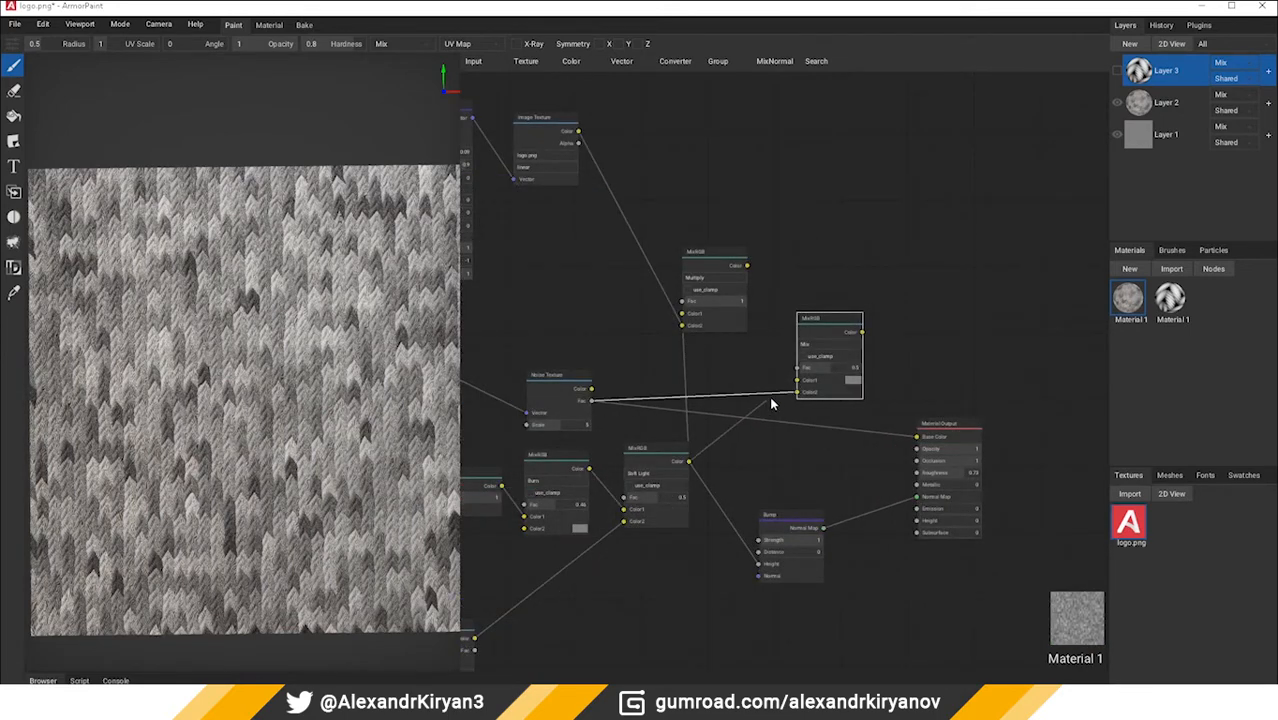
left_click(823, 346)
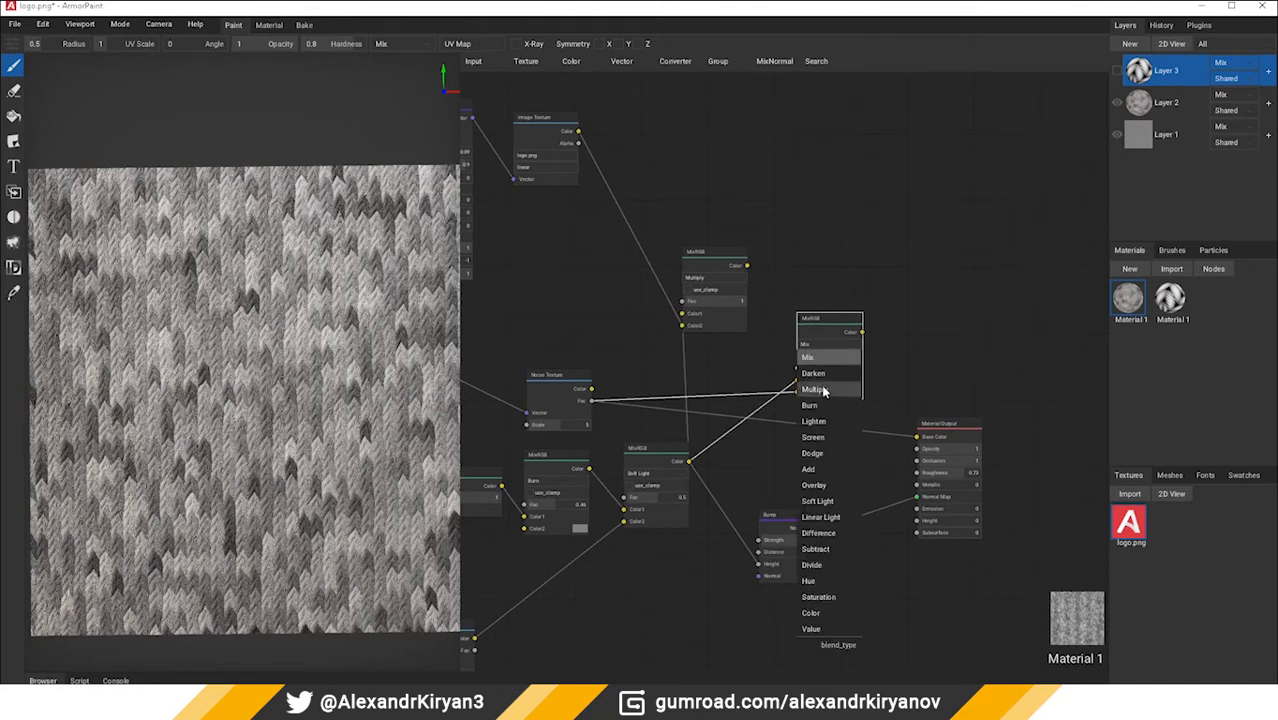
left_click(824, 392)
Step: Feed the noise MixRGB, set to Overlay with Fac 1, into Color1 of the logo's Multiply MixRGB and output that to Base Color
left_click_drag(736, 263, 960, 287)
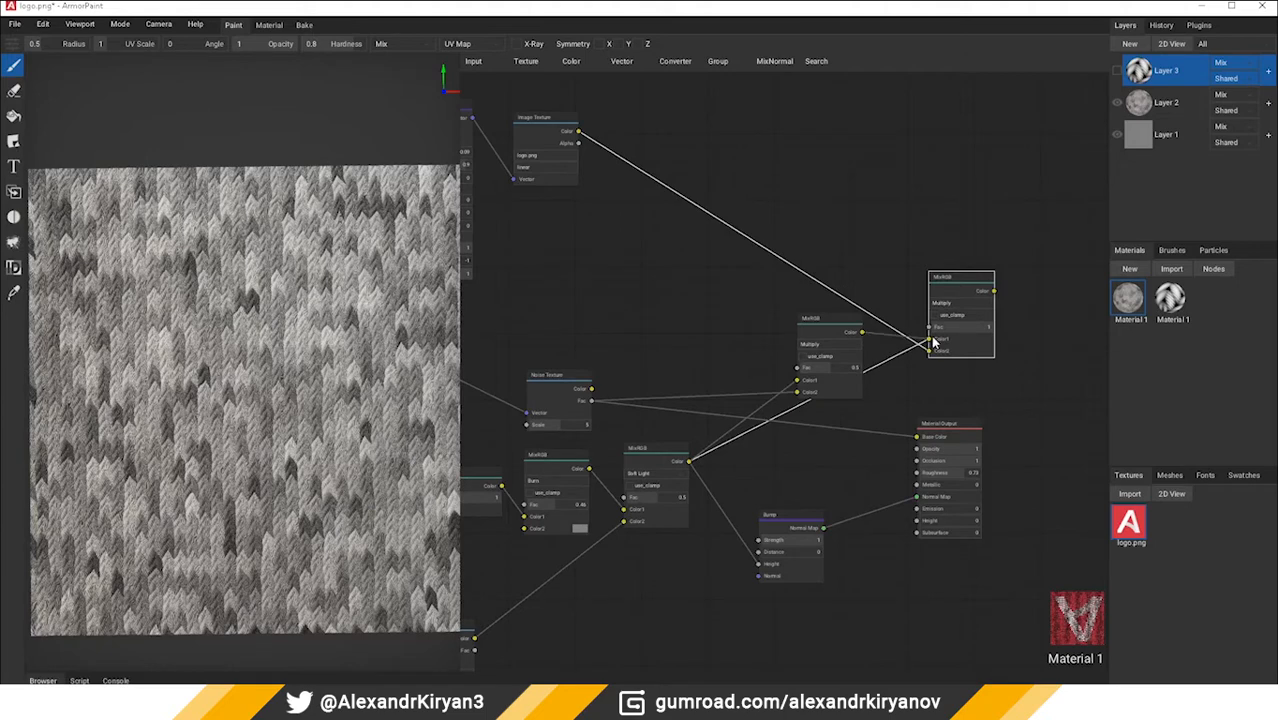
left_click_drag(931, 346, 930, 344)
middle_click_drag(916, 431, 747, 416)
left_click_drag(803, 409, 941, 418)
left_click_drag(823, 276, 945, 417)
scroll(616, 406, "down", 3)
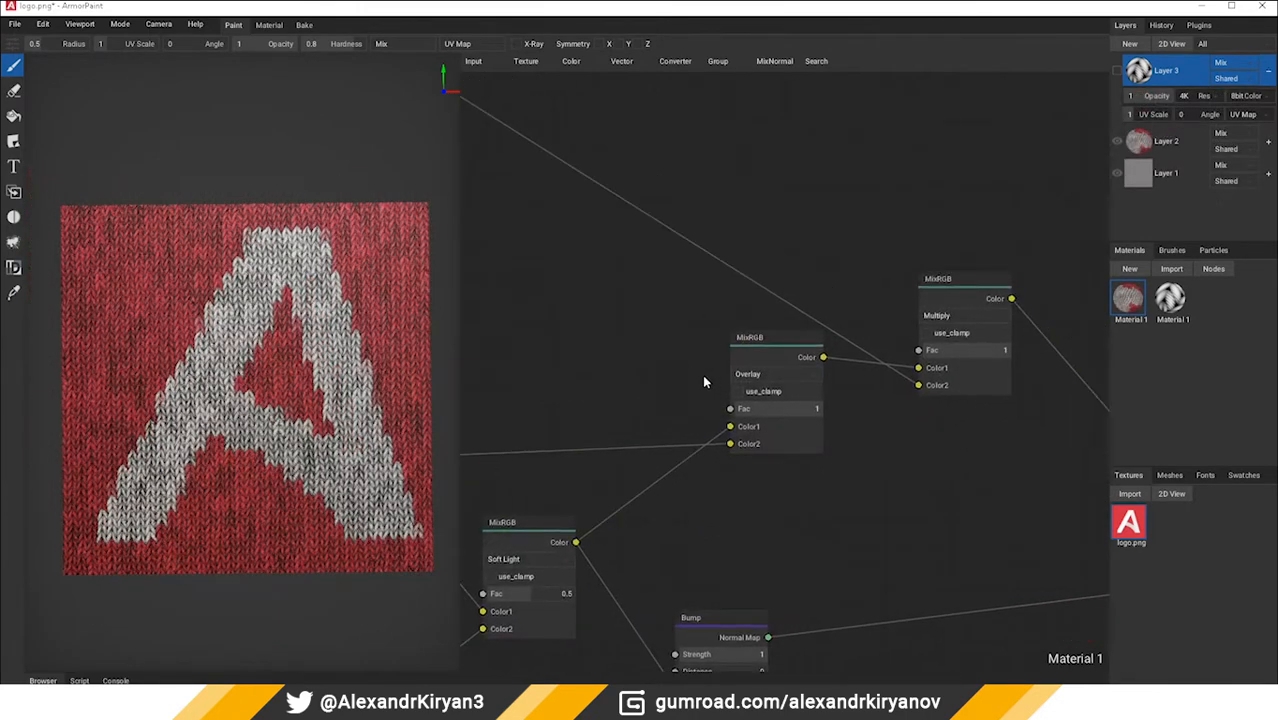
Step: Connect the Overlay MixRGB's Color output to Roughness and display the roughness channel in the viewport
middle_click_drag(930, 442, 741, 378)
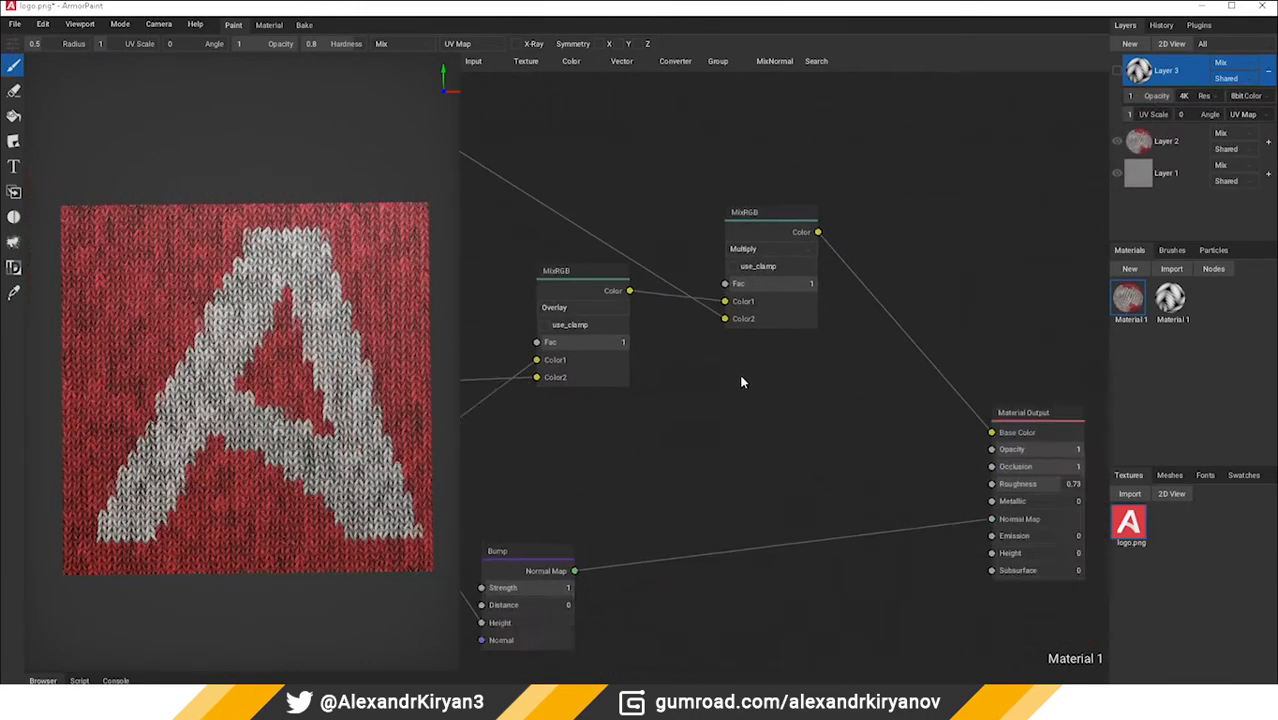
scroll(742, 380, "down", 1)
middle_click_drag(735, 450, 771, 414)
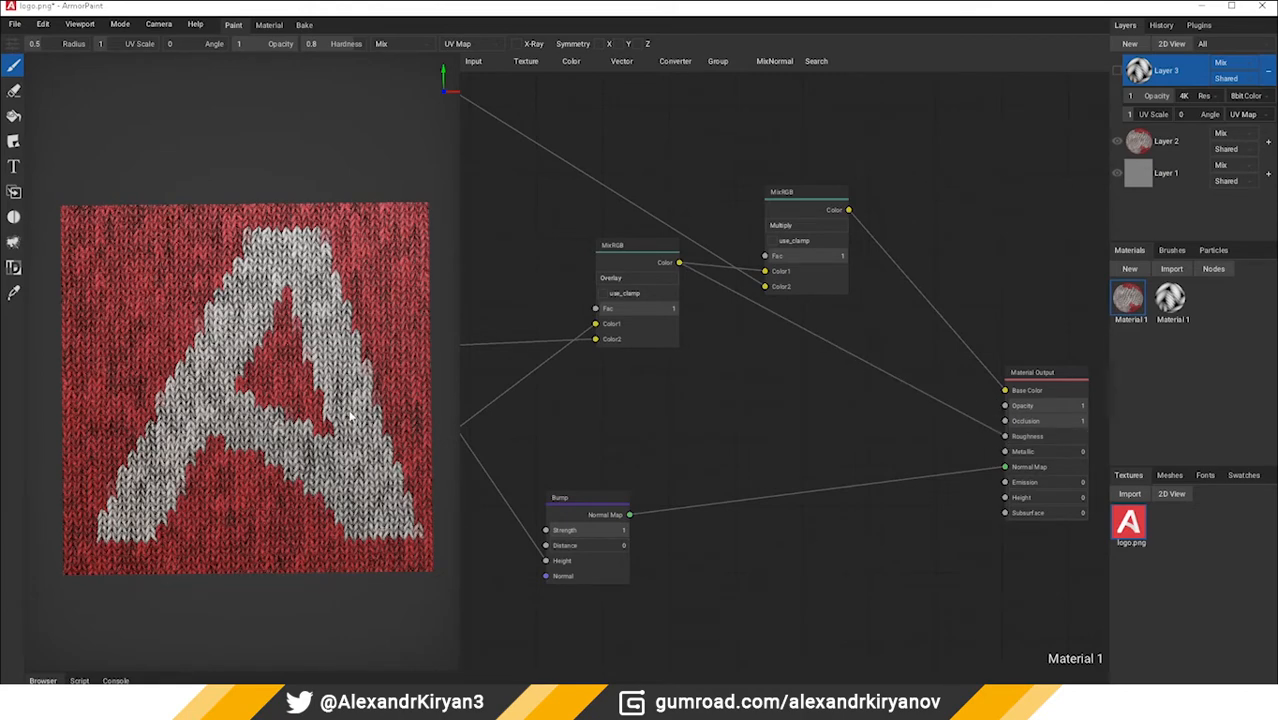
right_click_drag(350, 418, 291, 394)
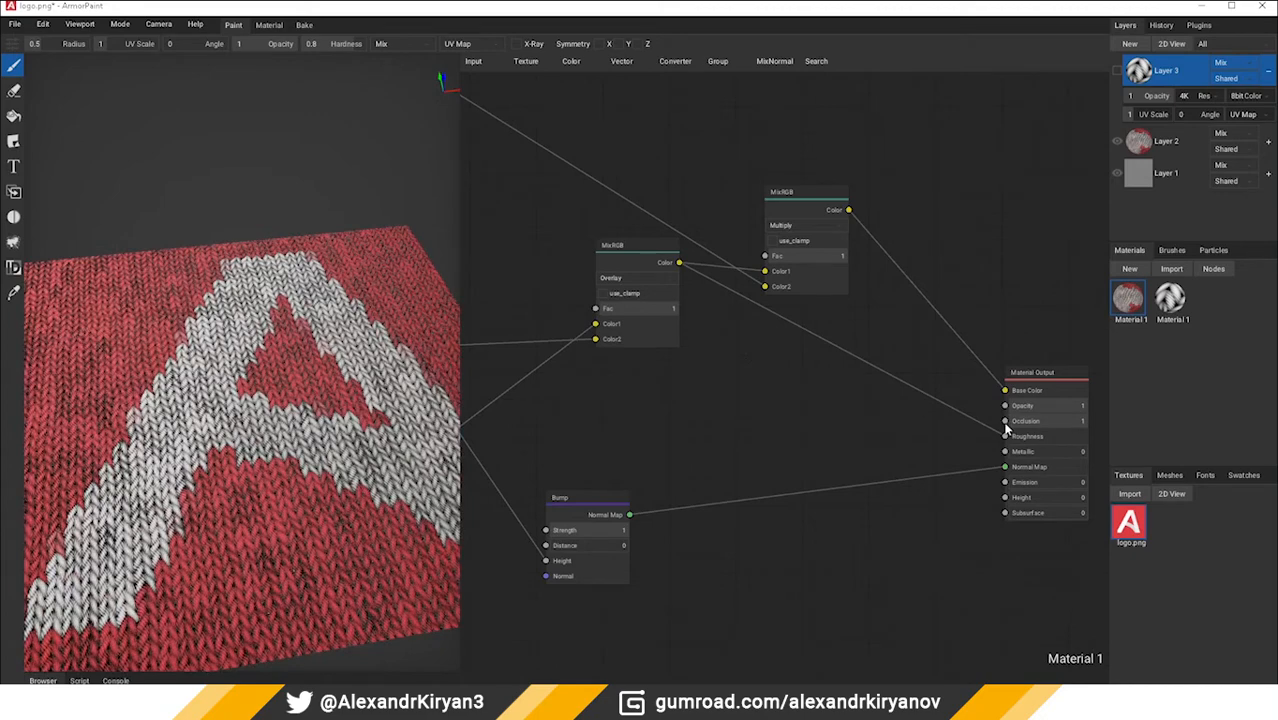
left_click(121, 24)
left_click(113, 118)
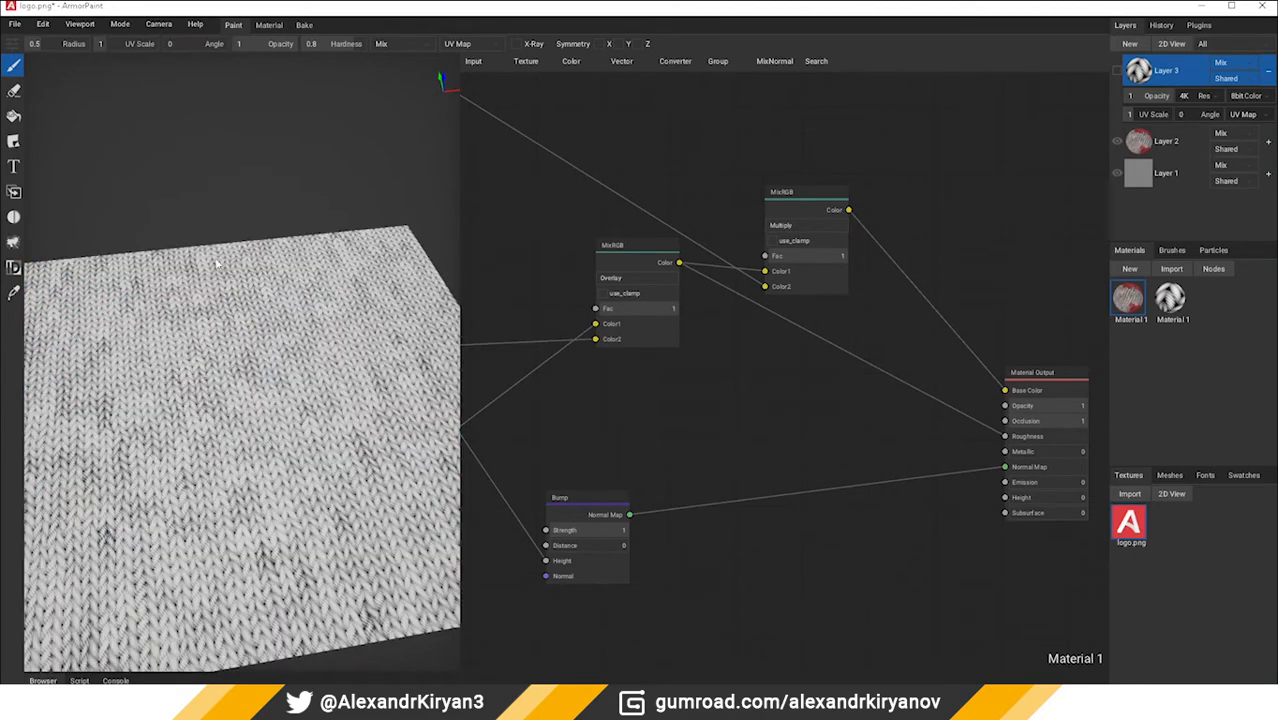
Step: Add a Bright/Contrast node fed by the Overlay MixRGB's Color and connect its output to the material's Height
right_click_drag(622, 360, 679, 376)
left_click_drag(680, 275, 673, 297)
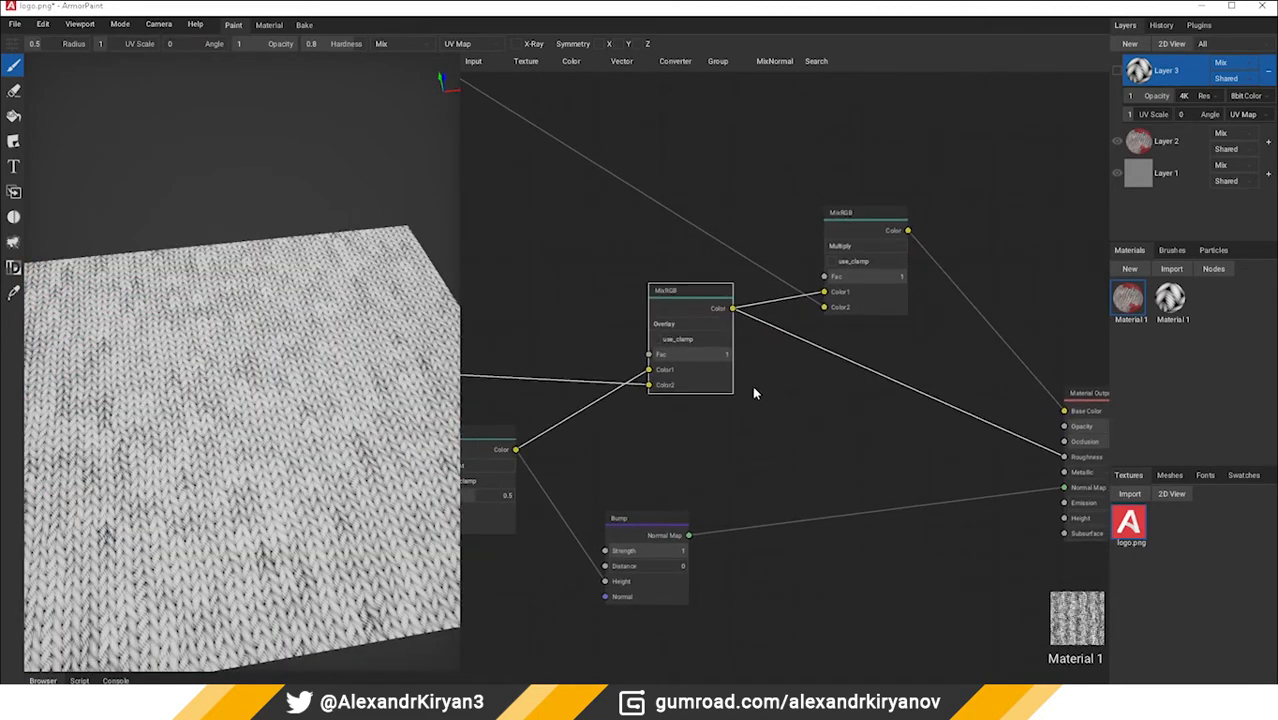
right_click_drag(752, 387, 738, 374)
right_click_drag(725, 491, 664, 445)
left_click(605, 468)
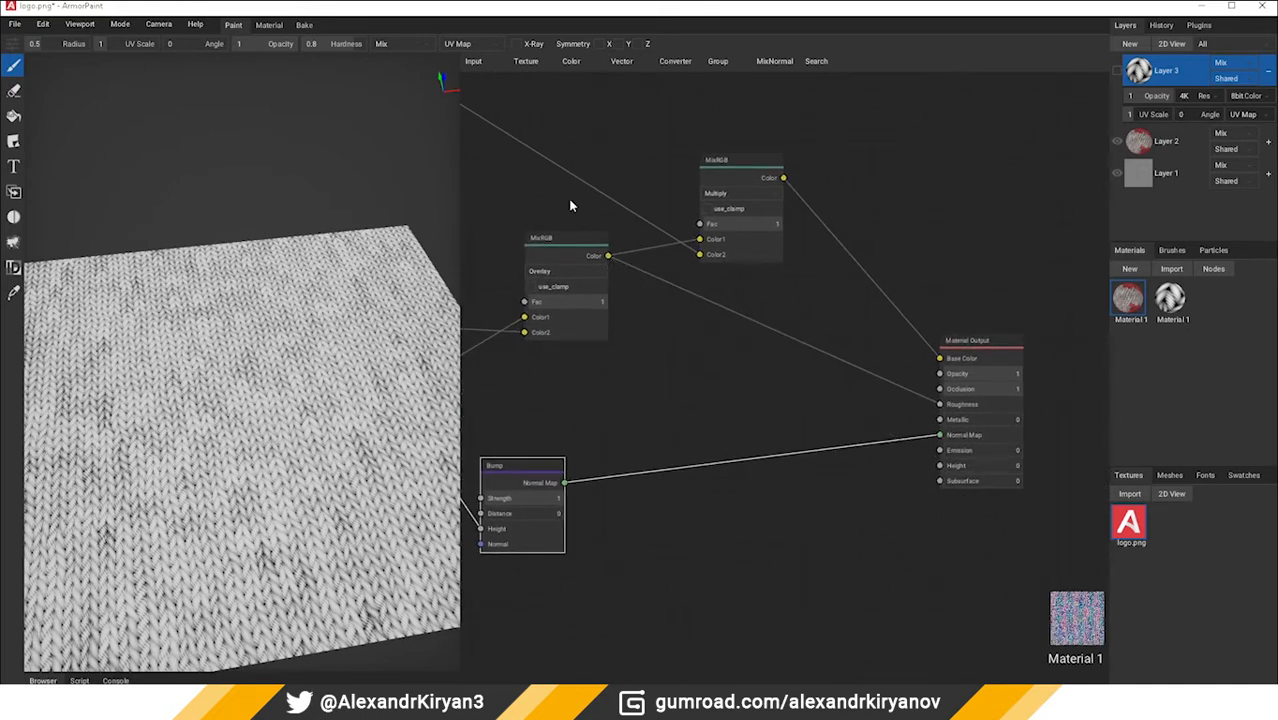
left_click(538, 60)
mouse_move(571, 61)
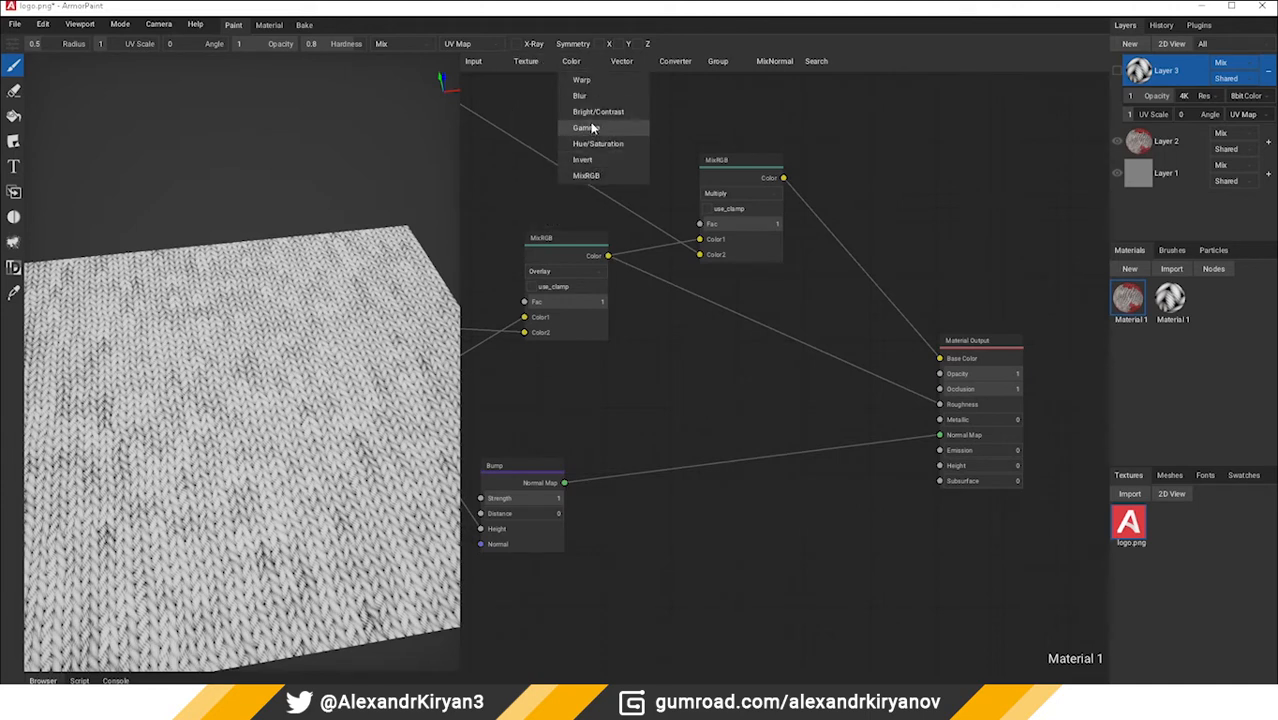
left_click(592, 113)
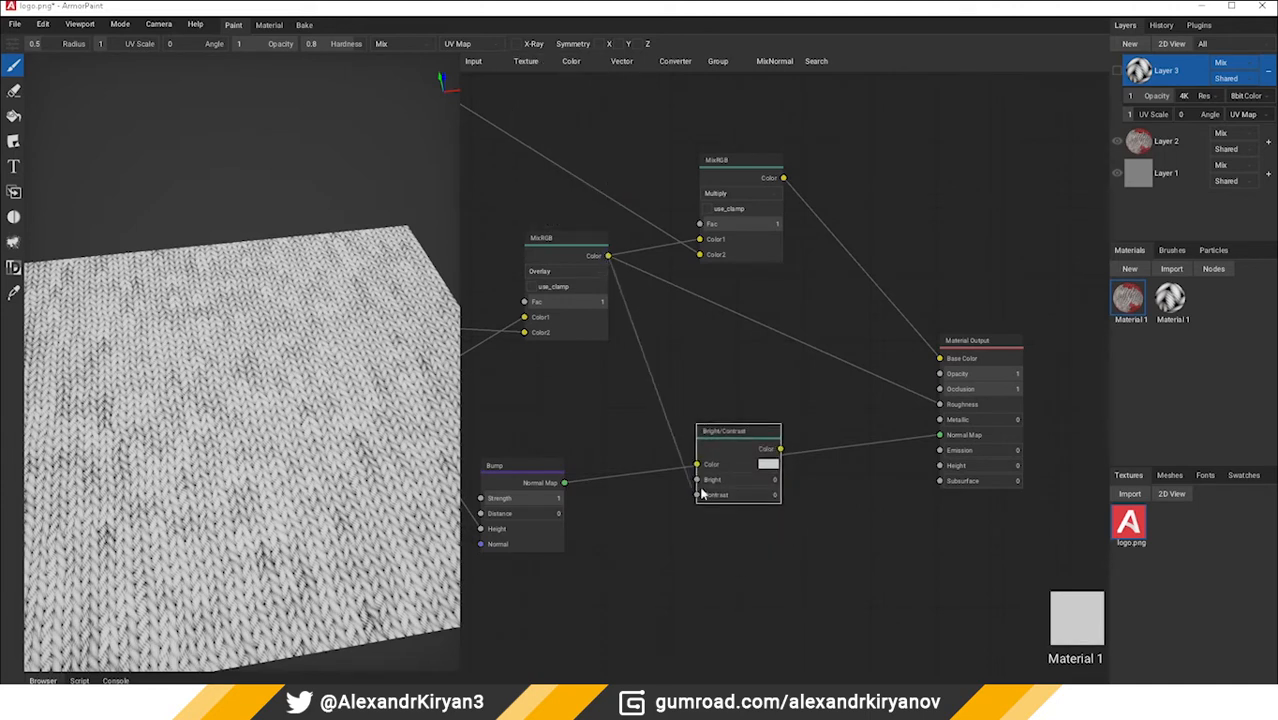
left_click_drag(728, 432, 726, 392)
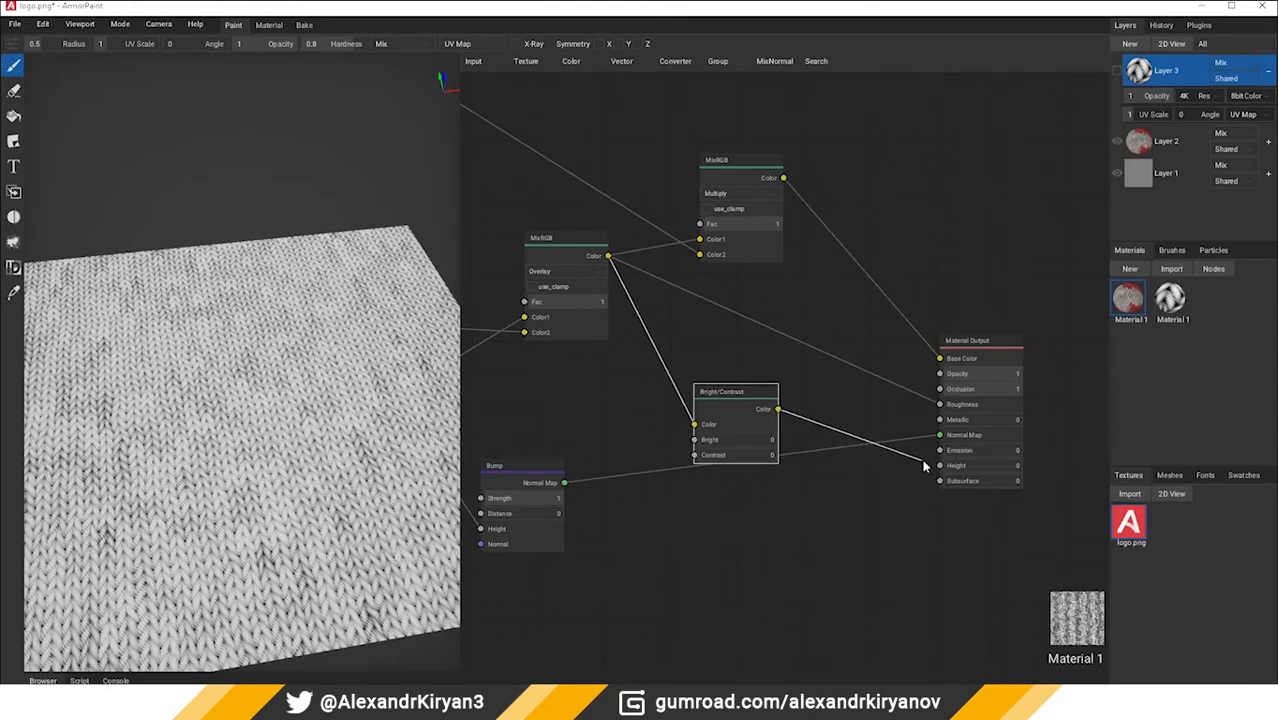
Step: Display the height channel in the viewport and set the new Bright/Contrast node's Contrast to 0.76
left_click(121, 25)
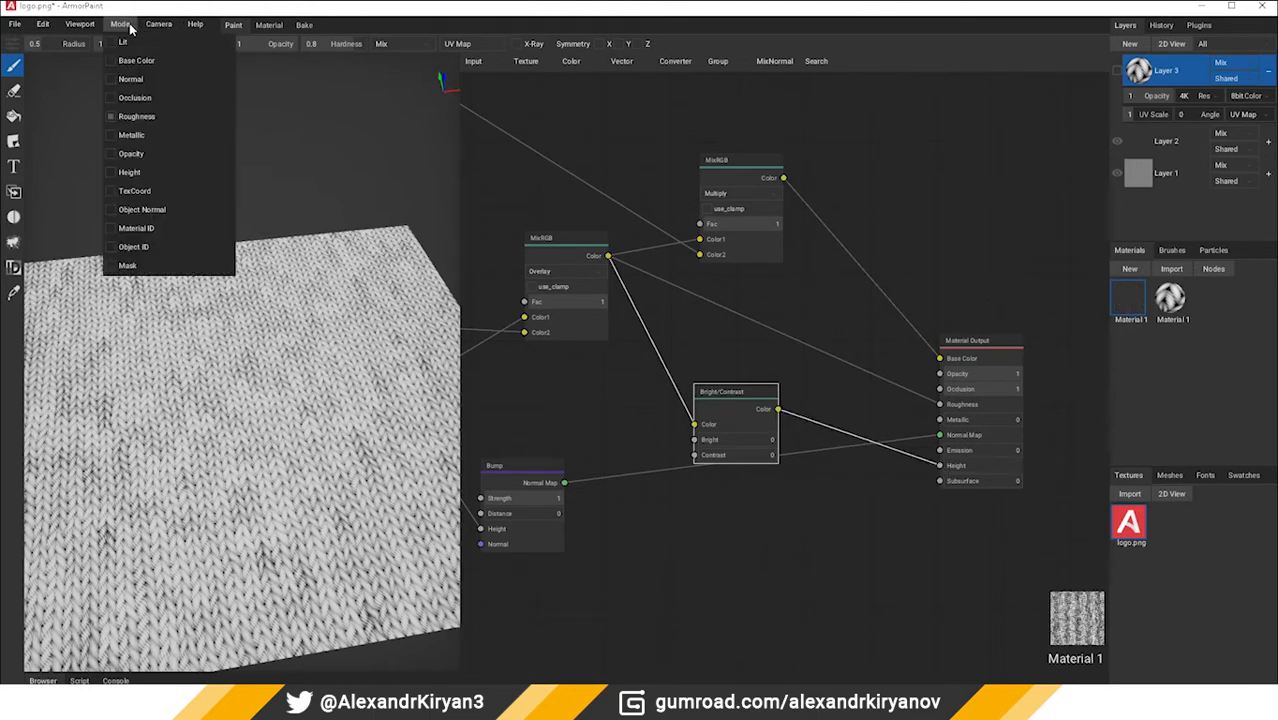
left_click(753, 433)
left_click(124, 26)
left_click(112, 177)
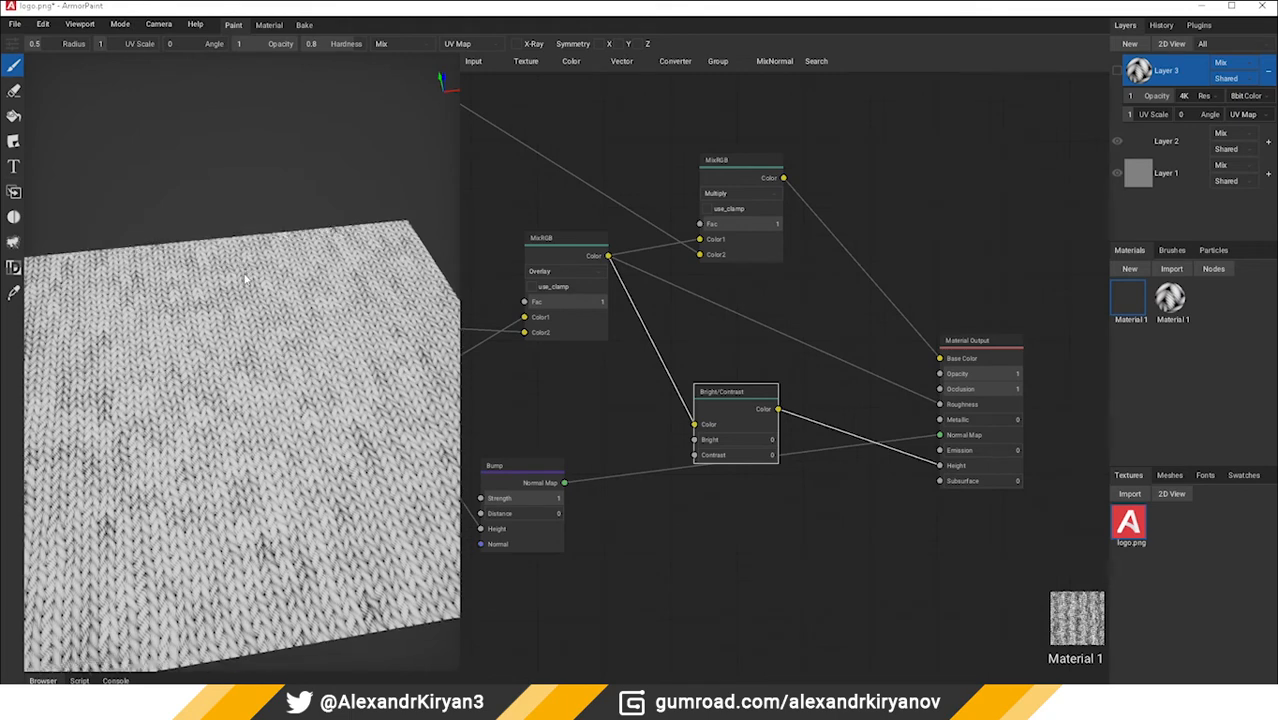
left_click_drag(717, 456, 760, 457)
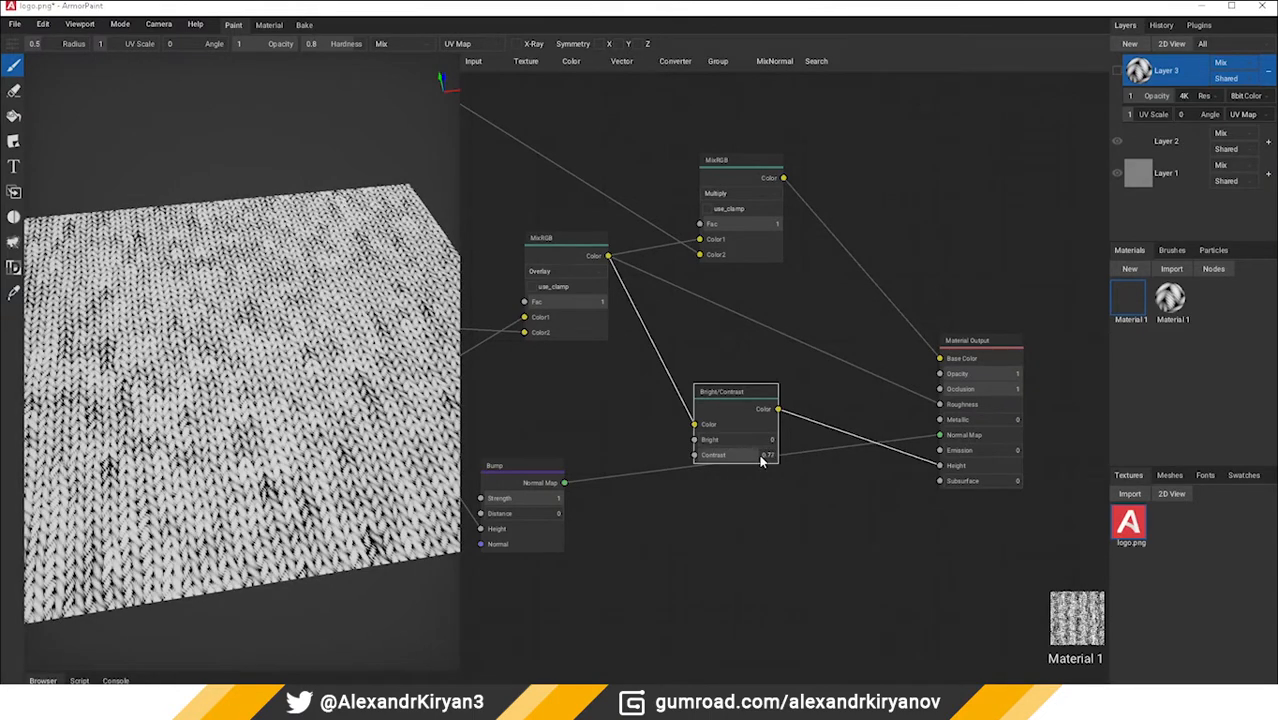
Step: Return the viewport to Lit mode and examine the knitted logo plane's relief from several angles
left_click(119, 24)
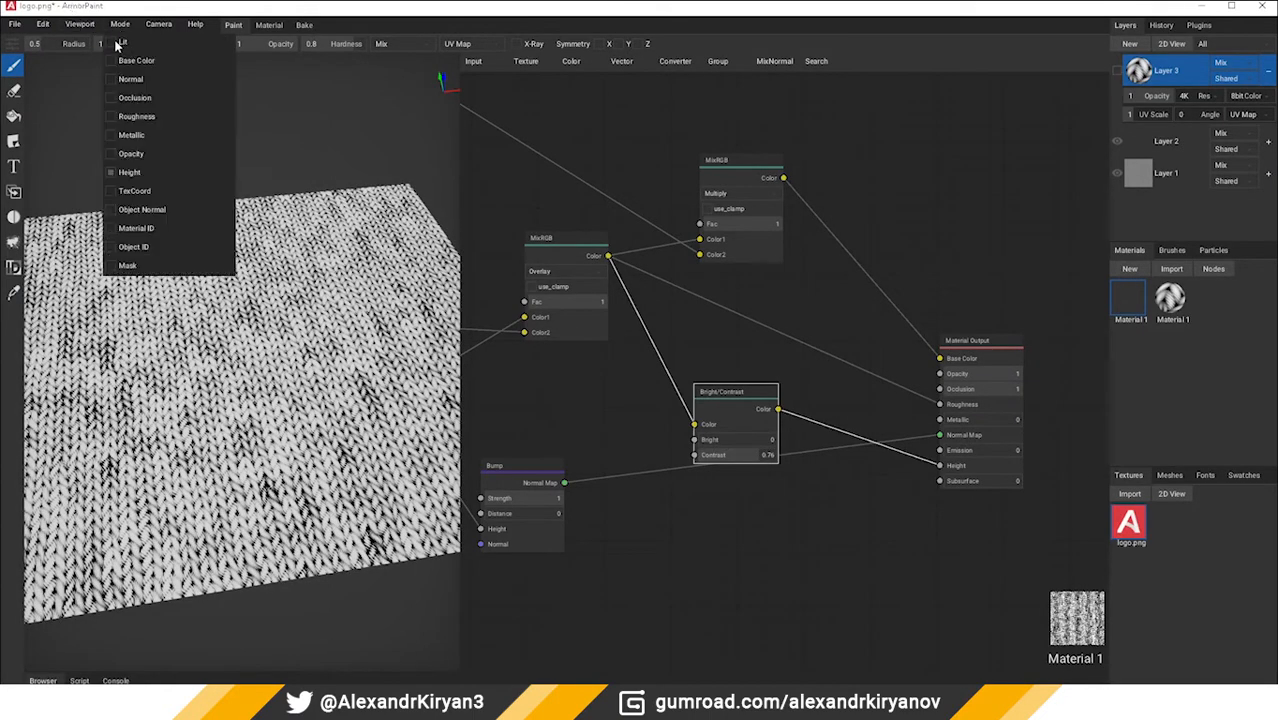
left_click(118, 43)
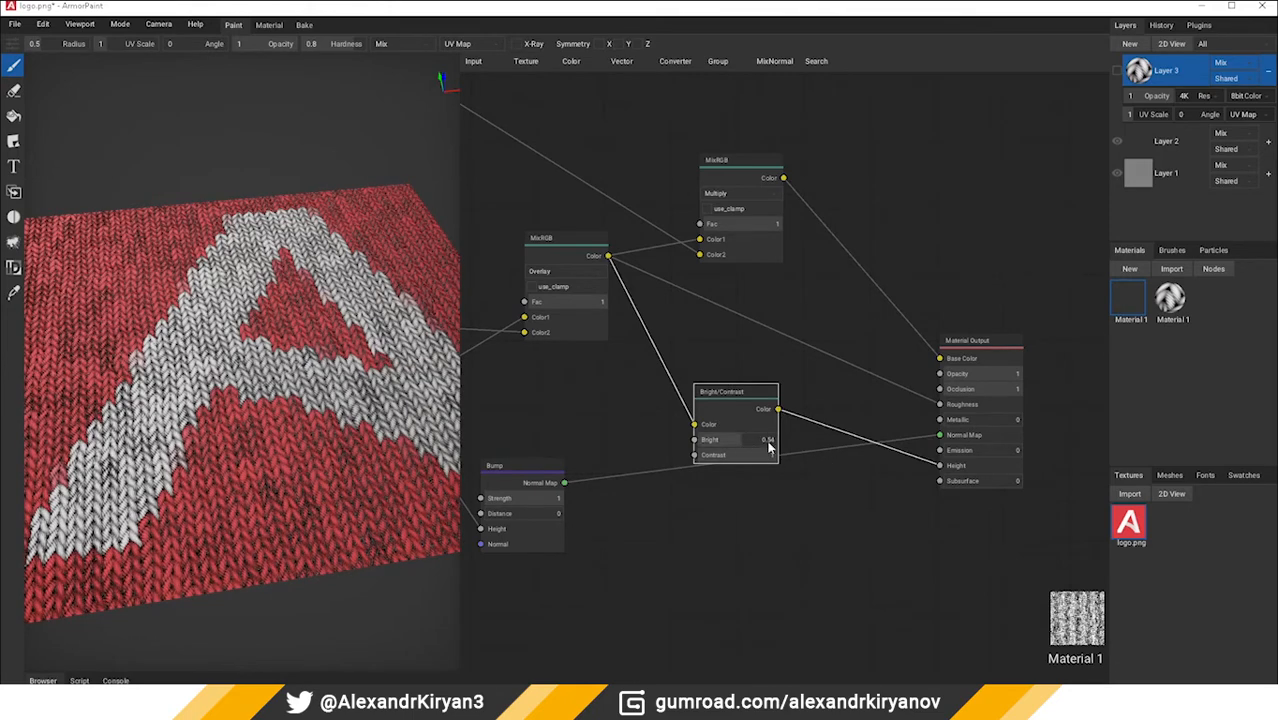
right_click_drag(357, 457, 293, 488)
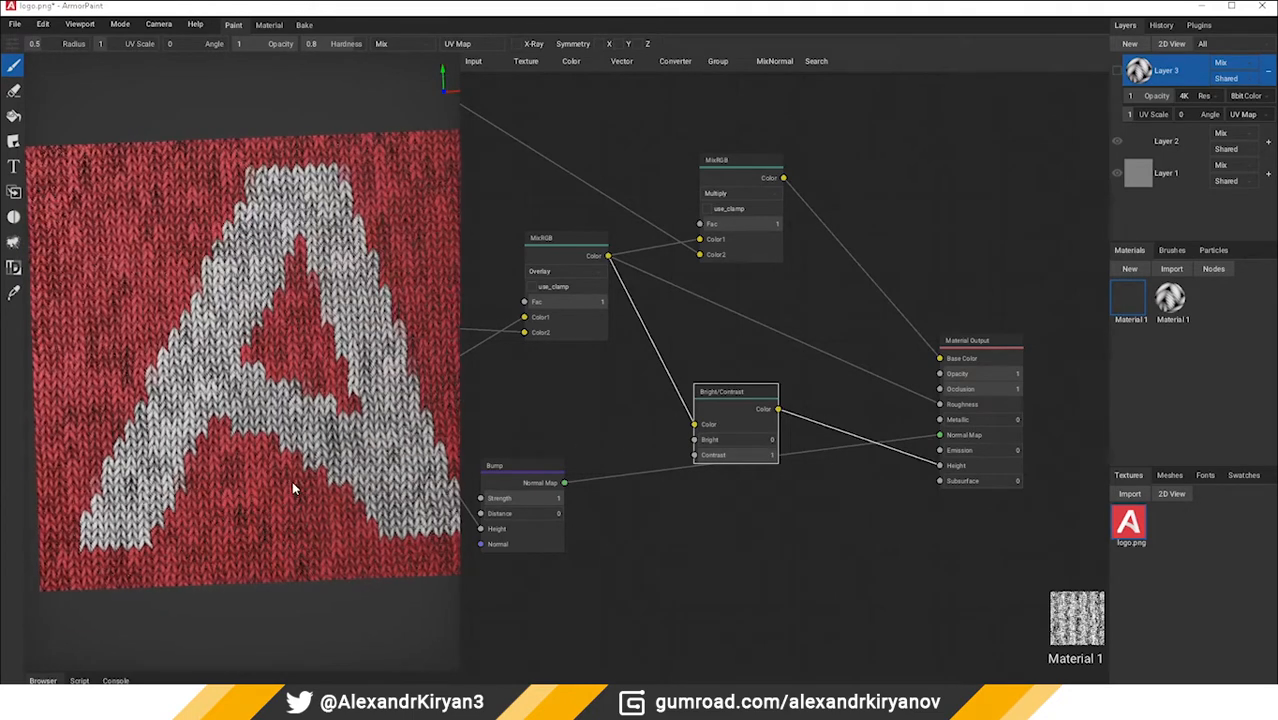
middle_click_drag(293, 488, 2, 422, "shift")
mouse_move(262, 428)
middle_mouse_down("shift")
mouse_move(114, 428)
mouse_move(255, 430)
middle_mouse_up("shift")
right_click_drag(255, 430, 326, 367)
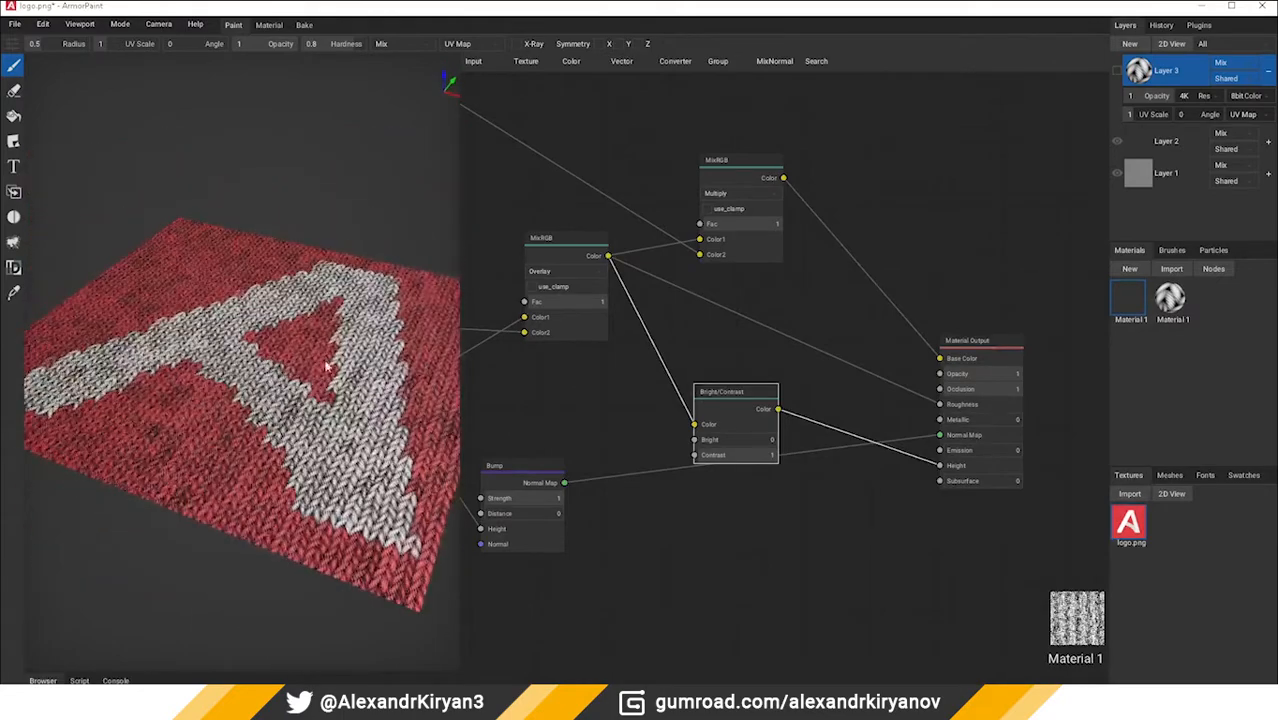
middle_click_drag(326, 367, 271, 371, "shift")
right_click_drag(270, 404, 183, 427)
scroll(240, 405, "up", 3)
right_click_drag(251, 405, 282, 363)
middle_click_drag(282, 363, 270, 388, "shift")
right_click_drag(270, 400, 242, 451)
scroll(258, 457, "down", 3)
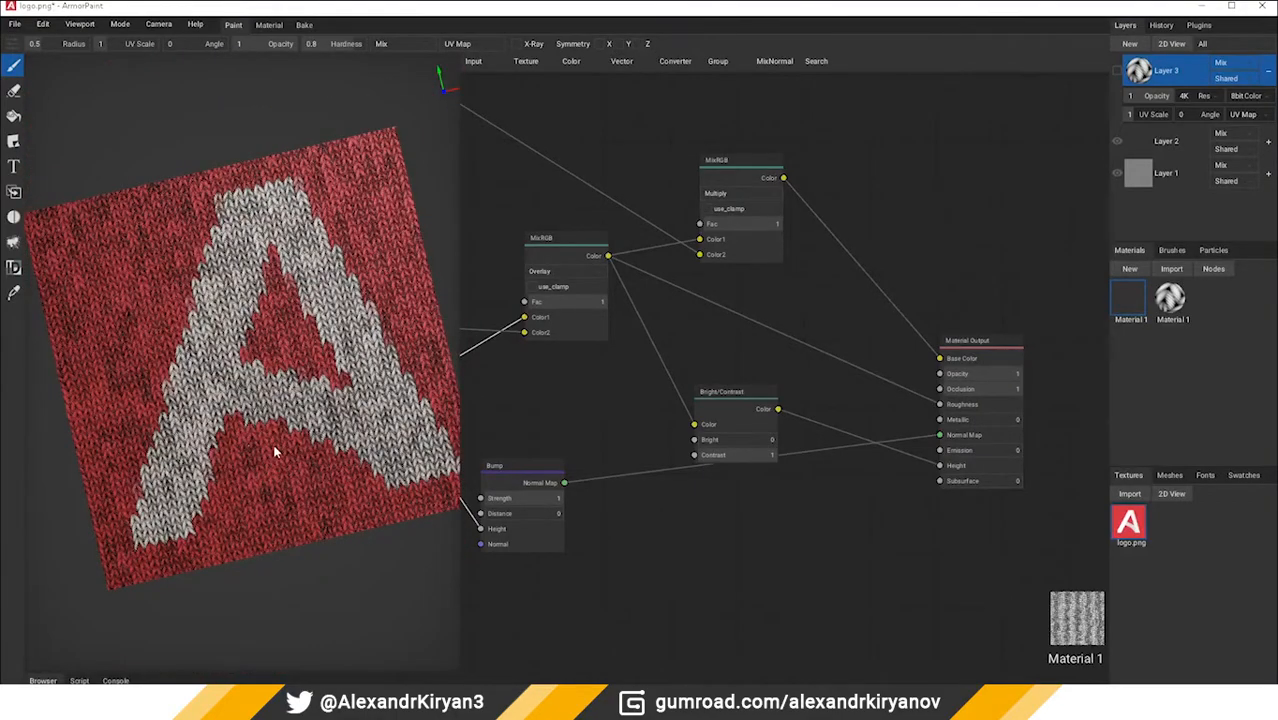
right_click_drag(700, 497, 765, 467)
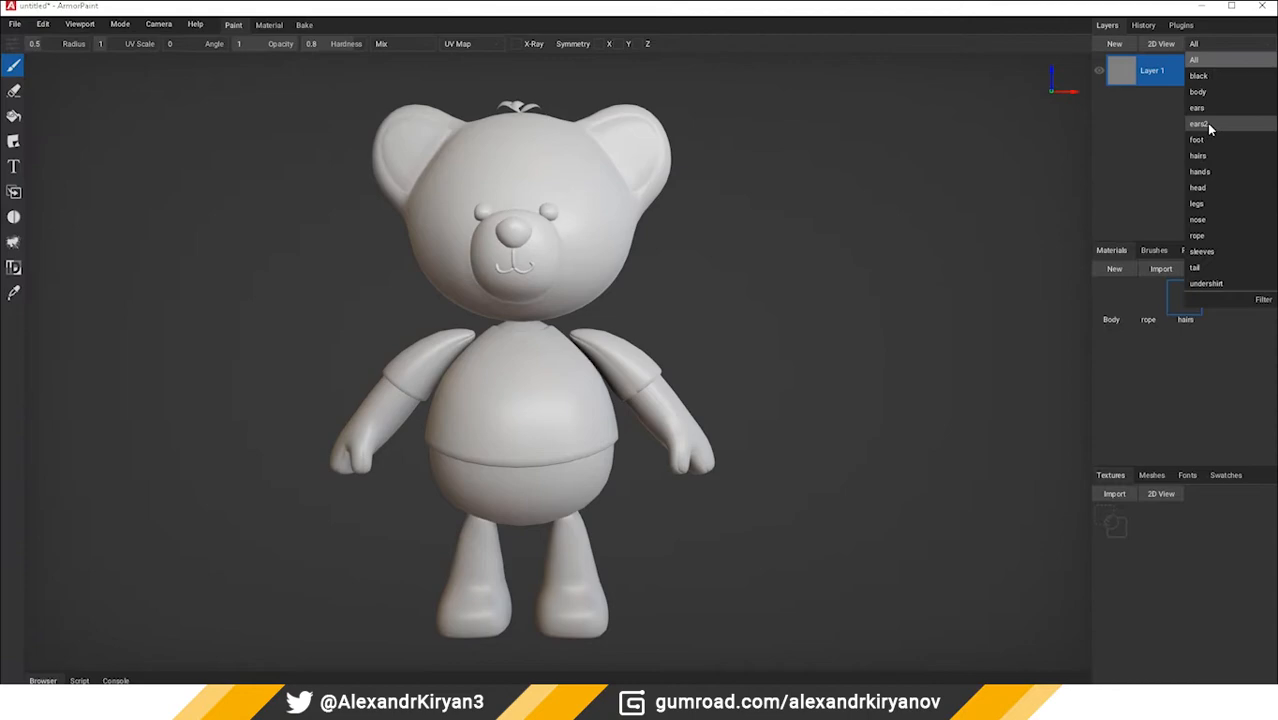
Step: Apply the Body material to the bear's isolated body part as its own layer and set the layer resolution to 8K
left_click(1204, 92)
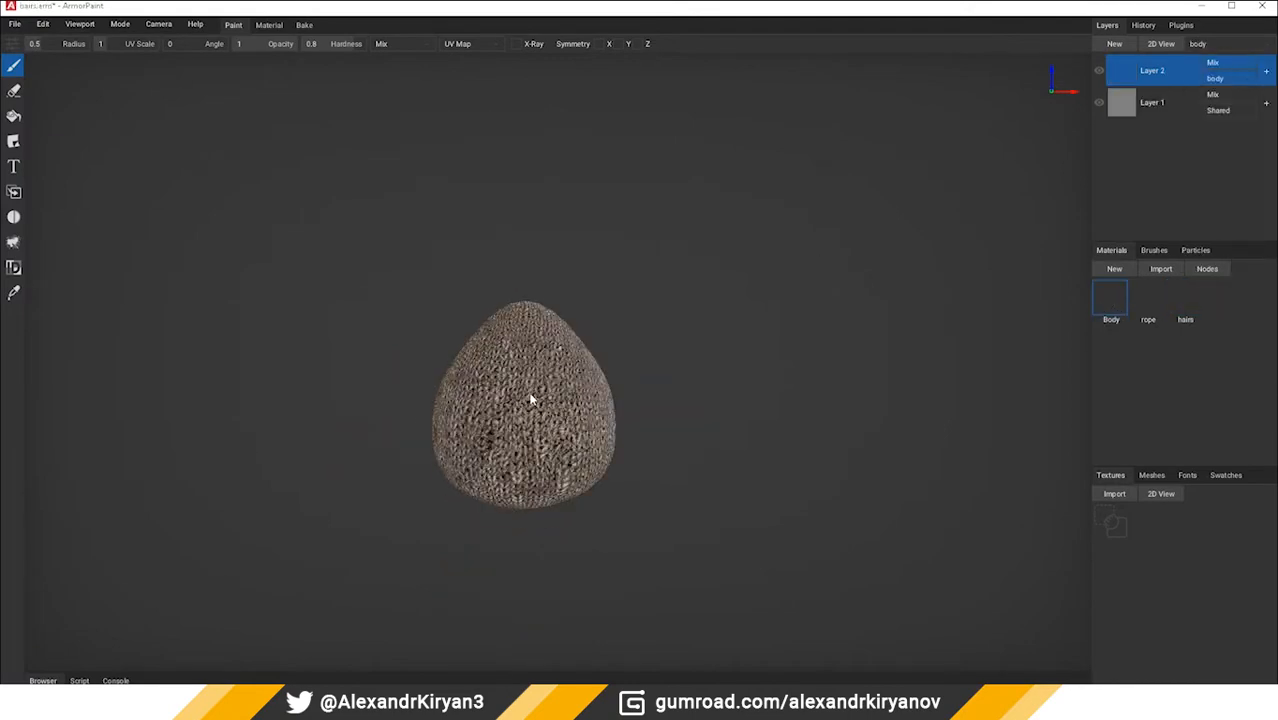
scroll(533, 399, "up", 3)
right_click_drag(533, 399, 686, 358)
left_click(1263, 73)
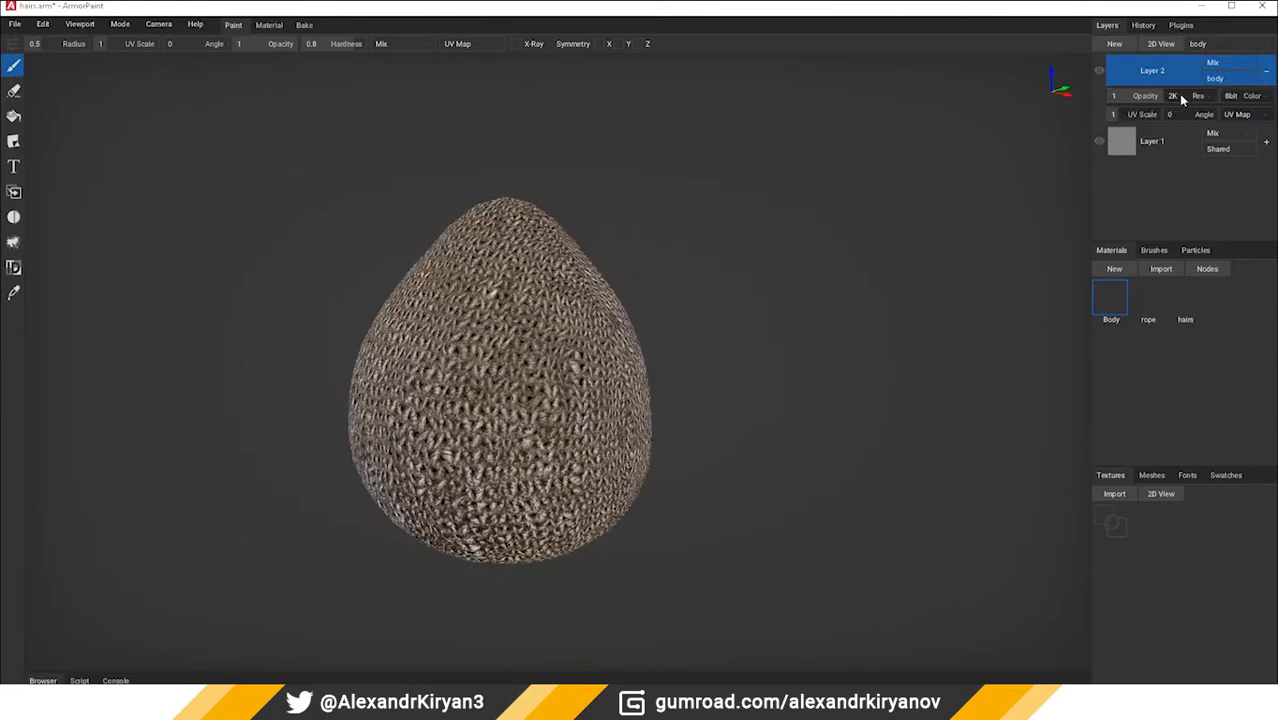
left_click(1178, 96)
middle_click_drag(500, 304, 546, 322)
scroll(546, 322, "up", 2)
right_click_drag(546, 322, 575, 326)
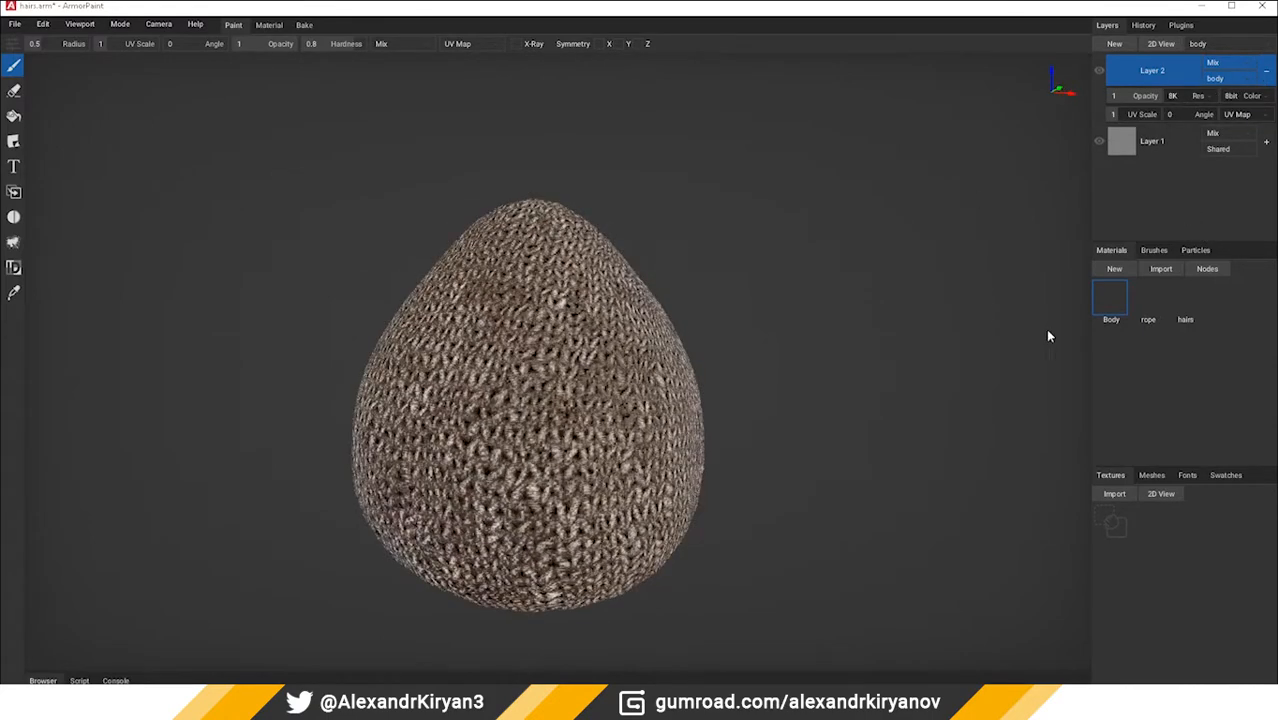
Step: Open the Body material's node graph and examine it from the final Bright/Contrast back to the Mapping and Vector Math Scale nodes
double_click(1112, 299)
middle_click_drag(846, 362, 460, 387)
middle_click_drag(996, 425, 730, 428)
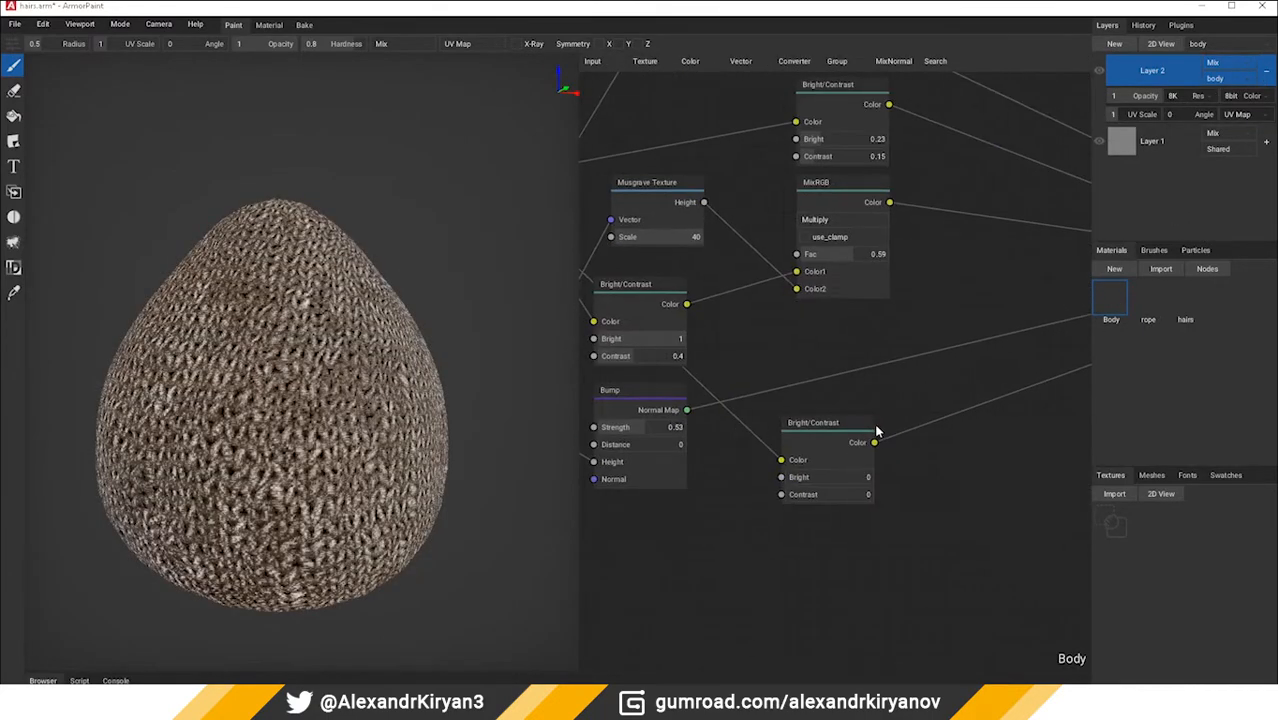
middle_click_drag(879, 431, 802, 374)
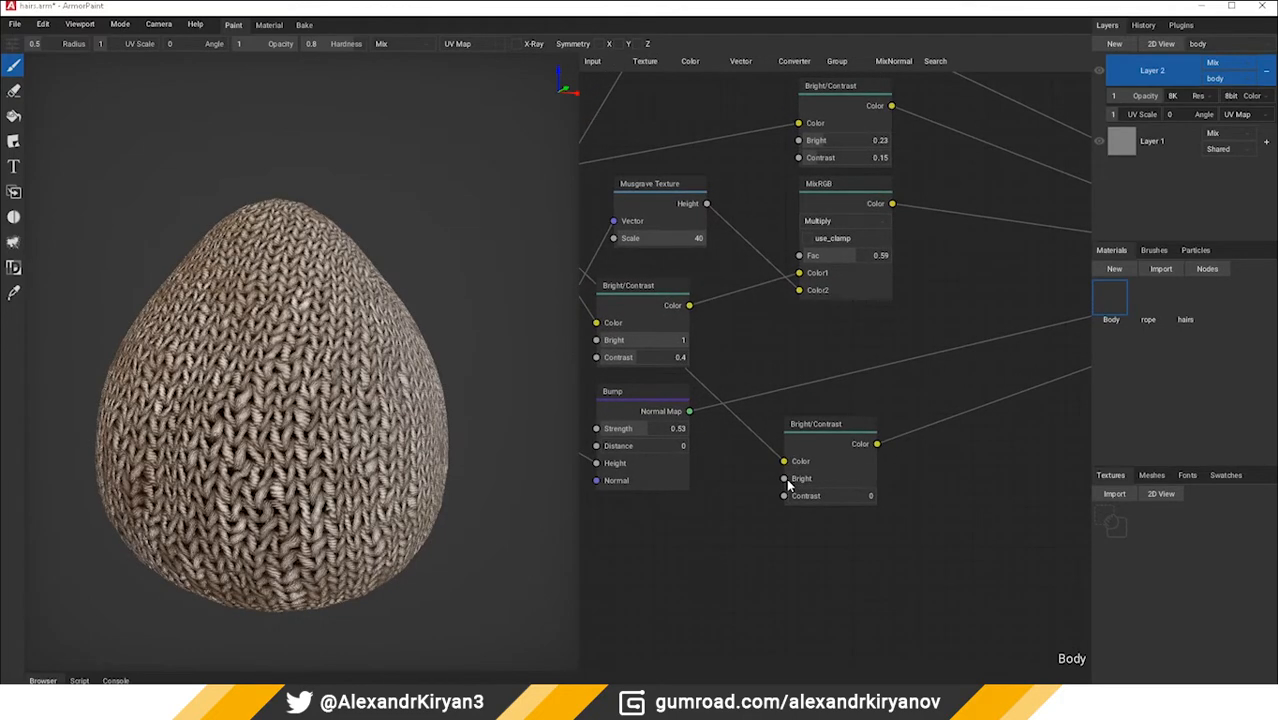
right_click_drag(304, 411, 330, 390)
middle_click_drag(695, 517, 890, 525)
middle_click_drag(739, 541, 940, 528)
middle_click_drag(755, 511, 959, 503)
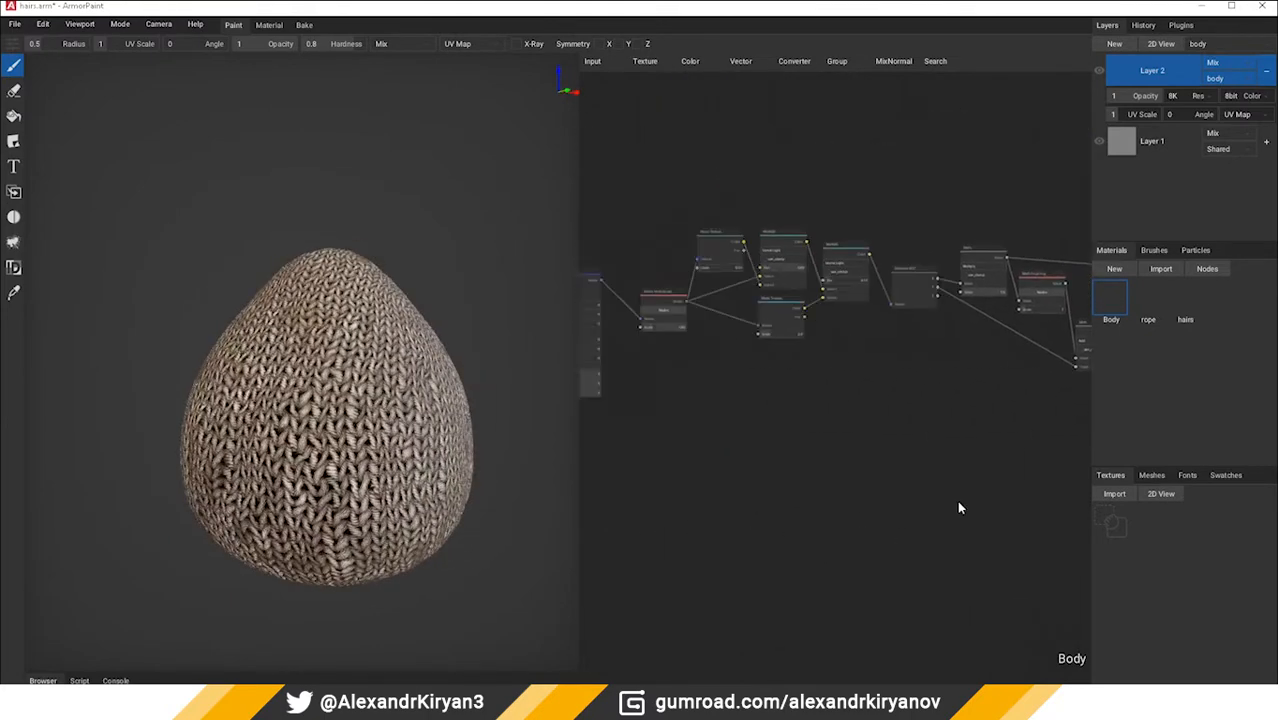
middle_click_drag(700, 488, 848, 479)
scroll(855, 488, "up", 2)
right_click_drag(398, 479, 375, 462)
middle_click_drag(963, 529, 949, 528)
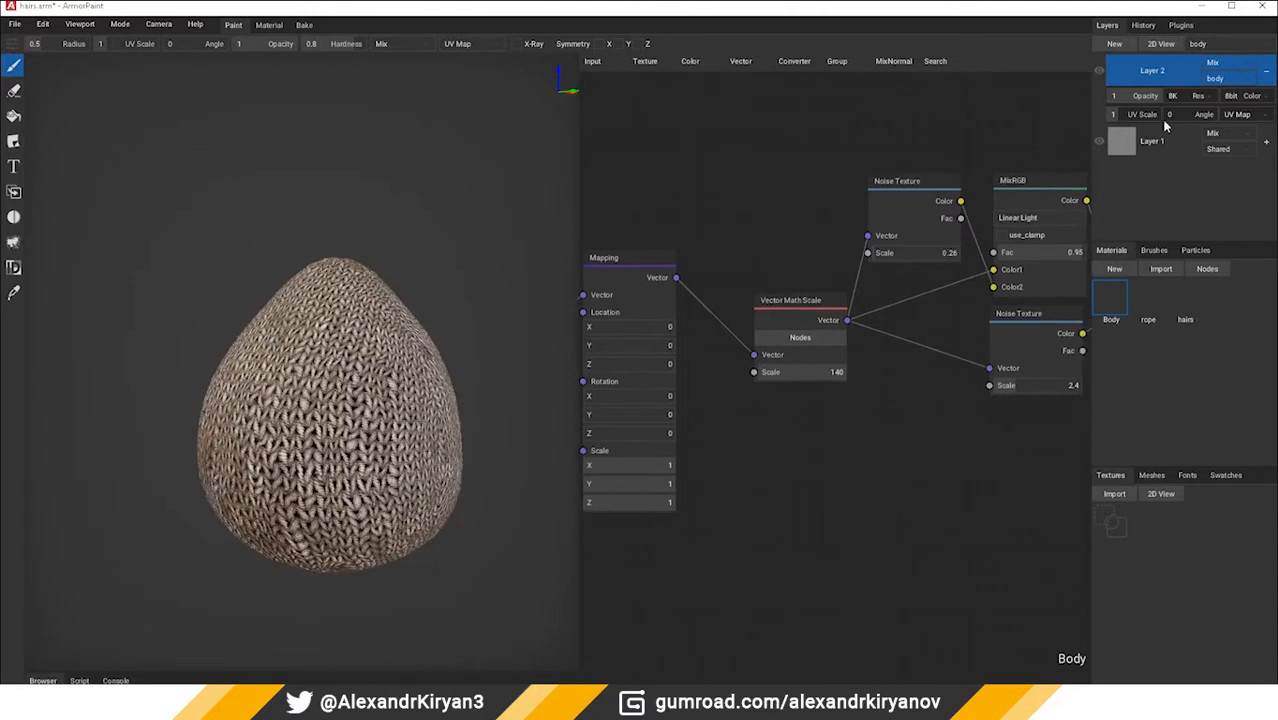
Step: Isolate the bear's legs and fill them with the Body material on a separate layer
left_click(1200, 44)
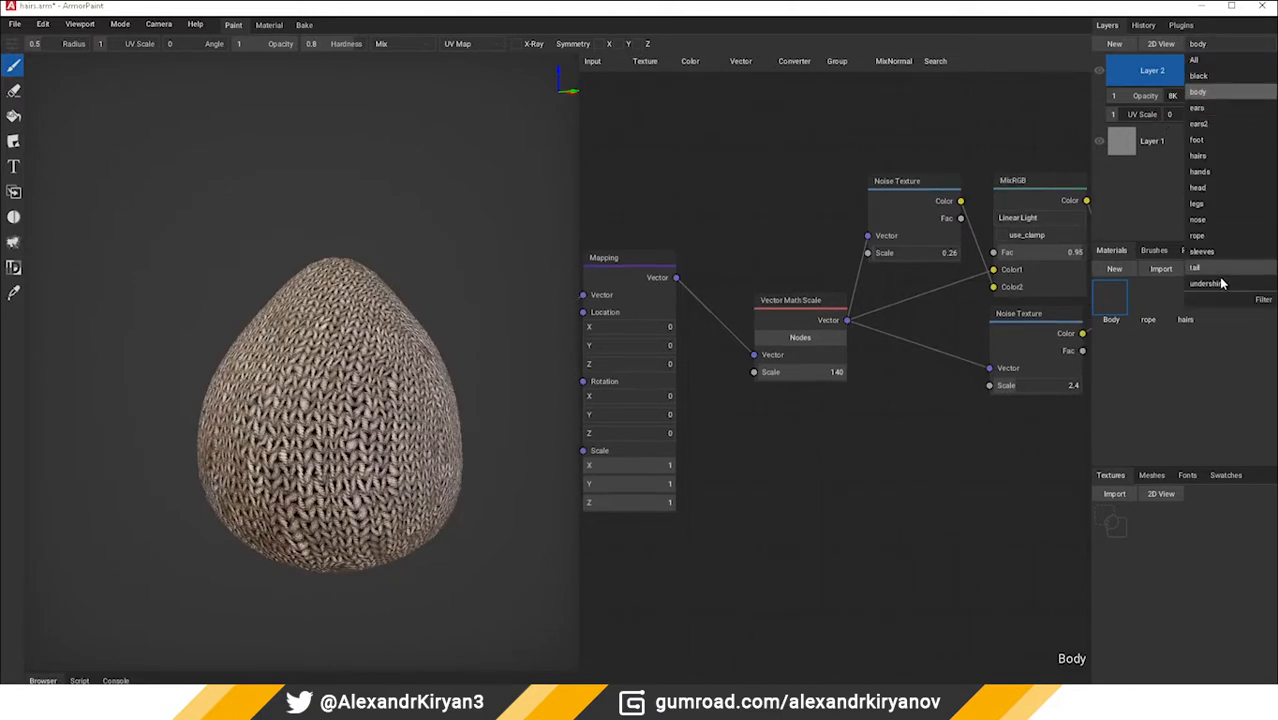
left_click(1200, 60)
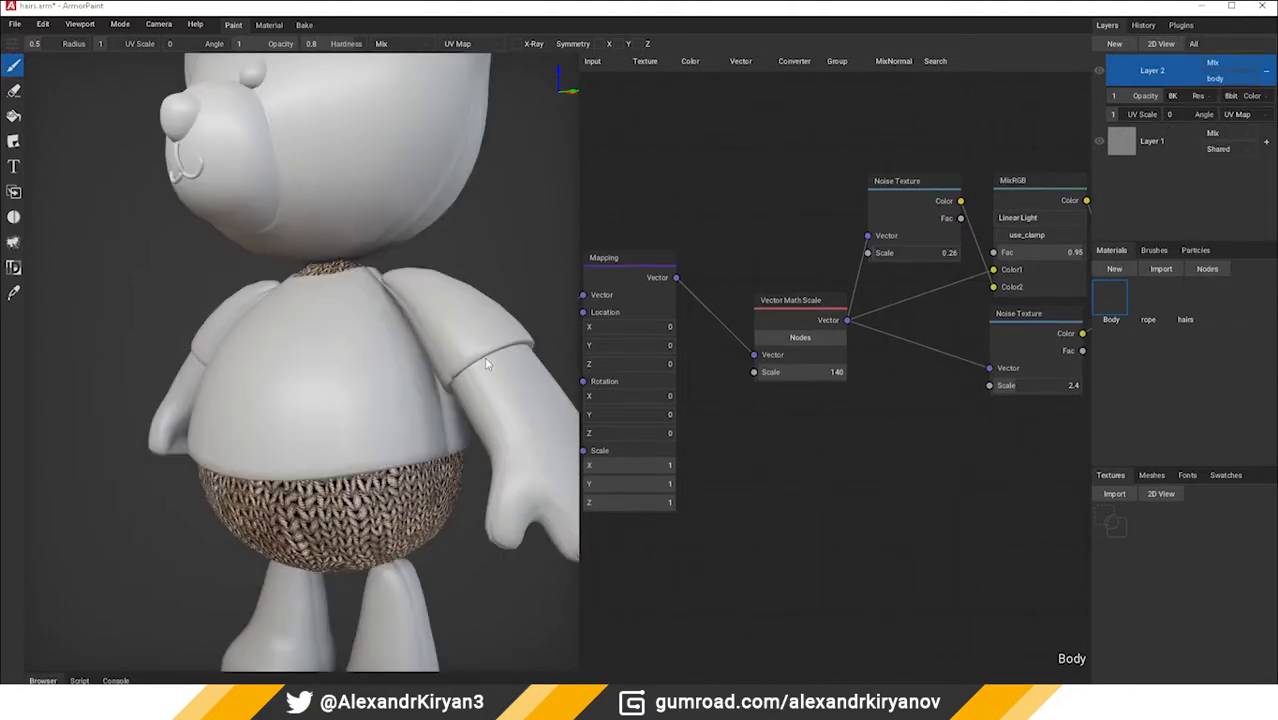
left_click(1220, 45)
left_click(1197, 204)
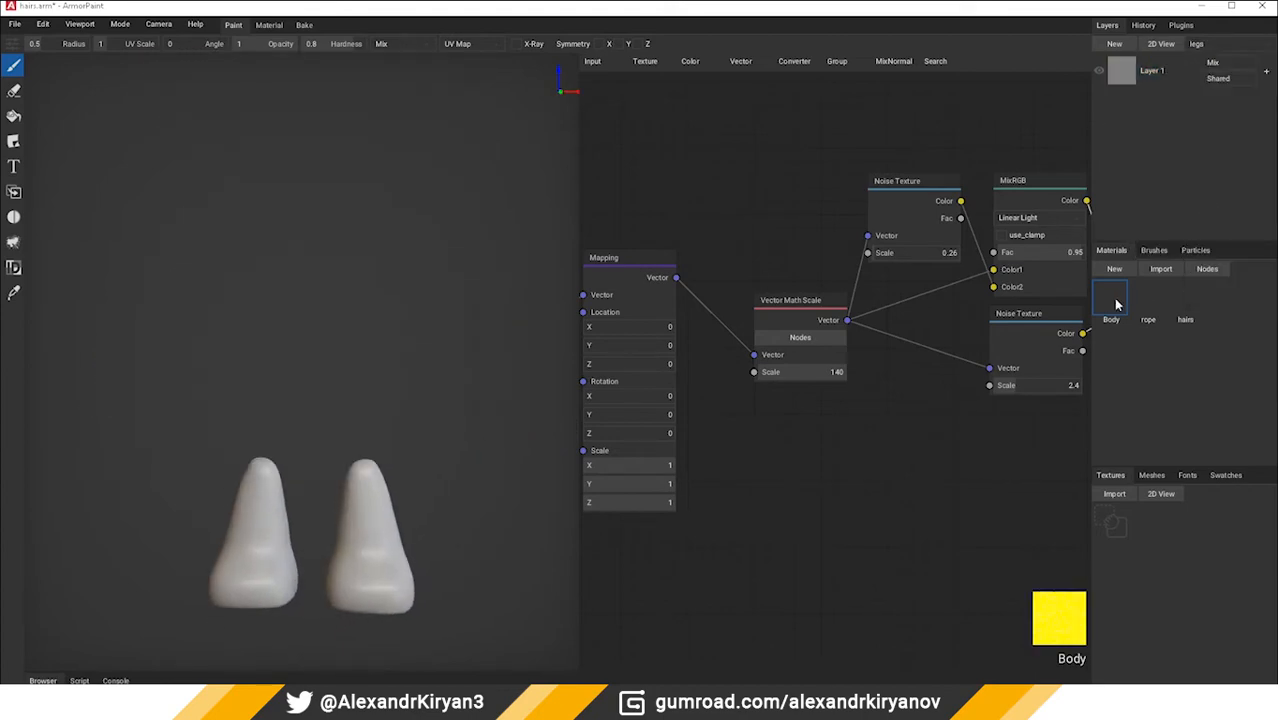
left_click_drag(1113, 301, 384, 522)
right_click_drag(384, 522, 380, 480)
Step: Apply the Body material to the hands and the head as separate layers, with the whole bear shown again
left_click(1205, 44)
left_click(1200, 60)
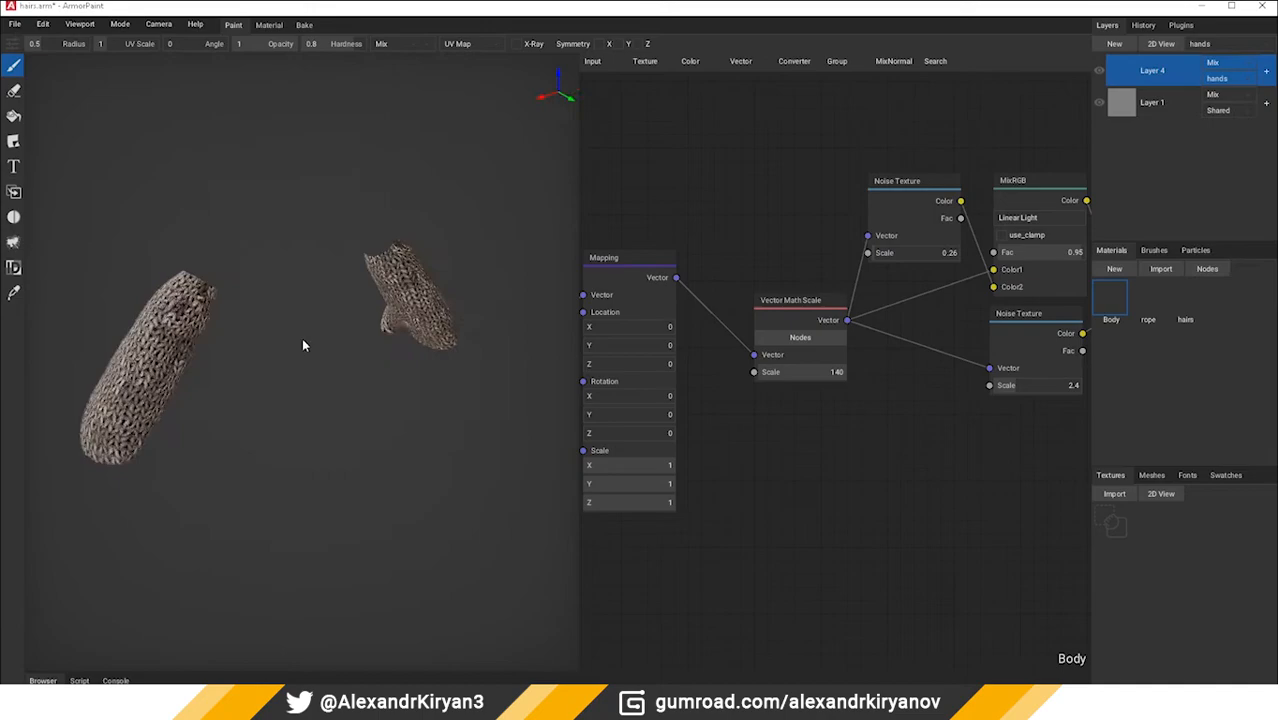
right_click_drag(302, 345, 505, 312)
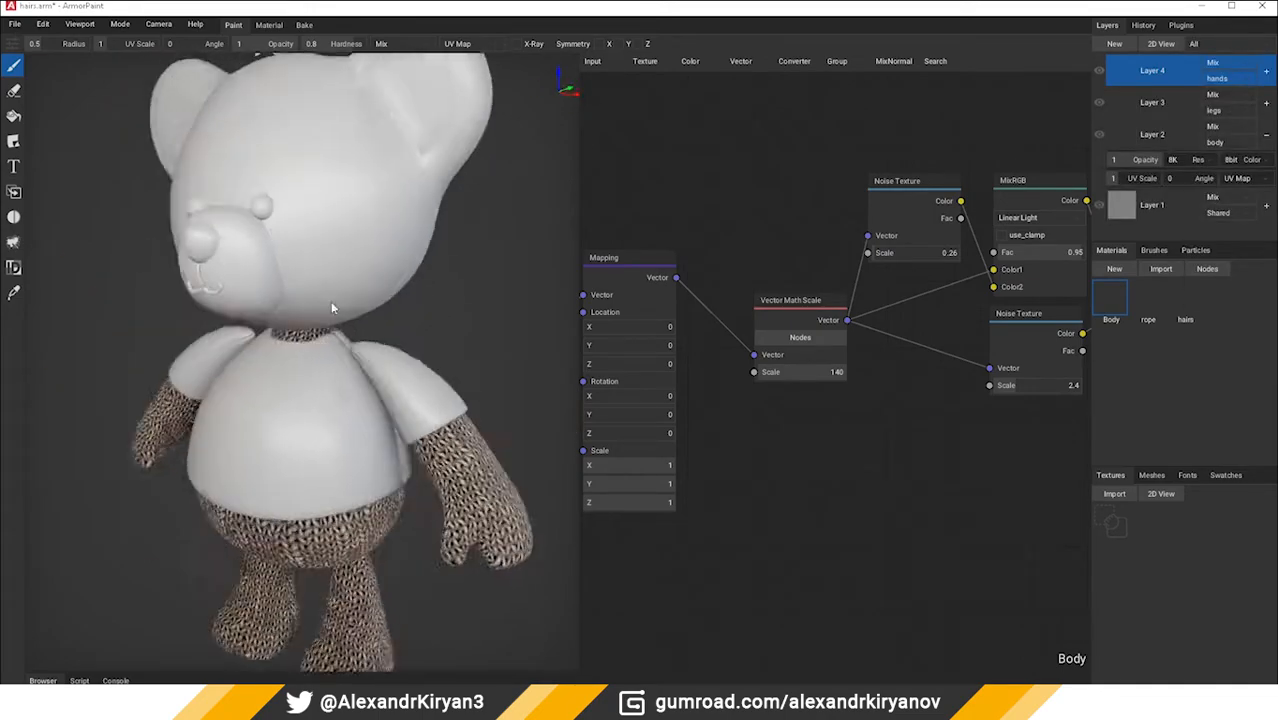
right_click_drag(330, 301, 249, 330)
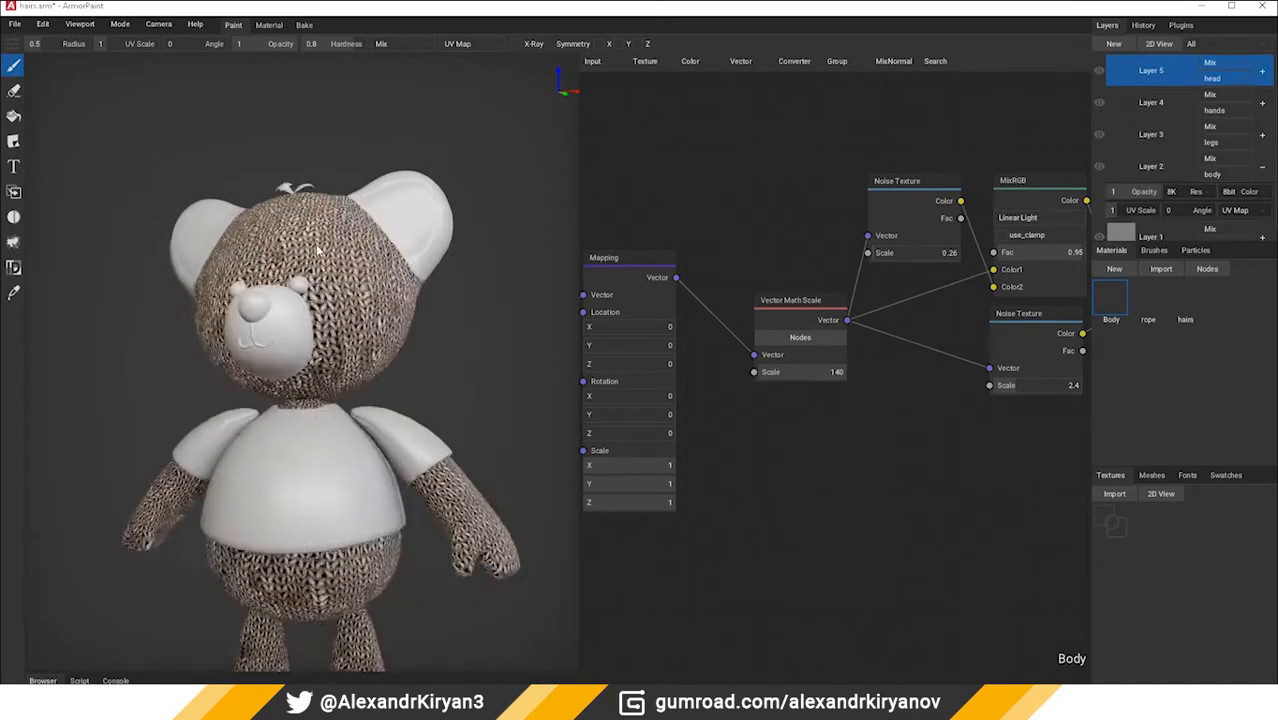
Step: Apply the rope material to the isolated rope part that forms the mouth, and show all parts again
left_click(1200, 46)
left_click(1197, 236)
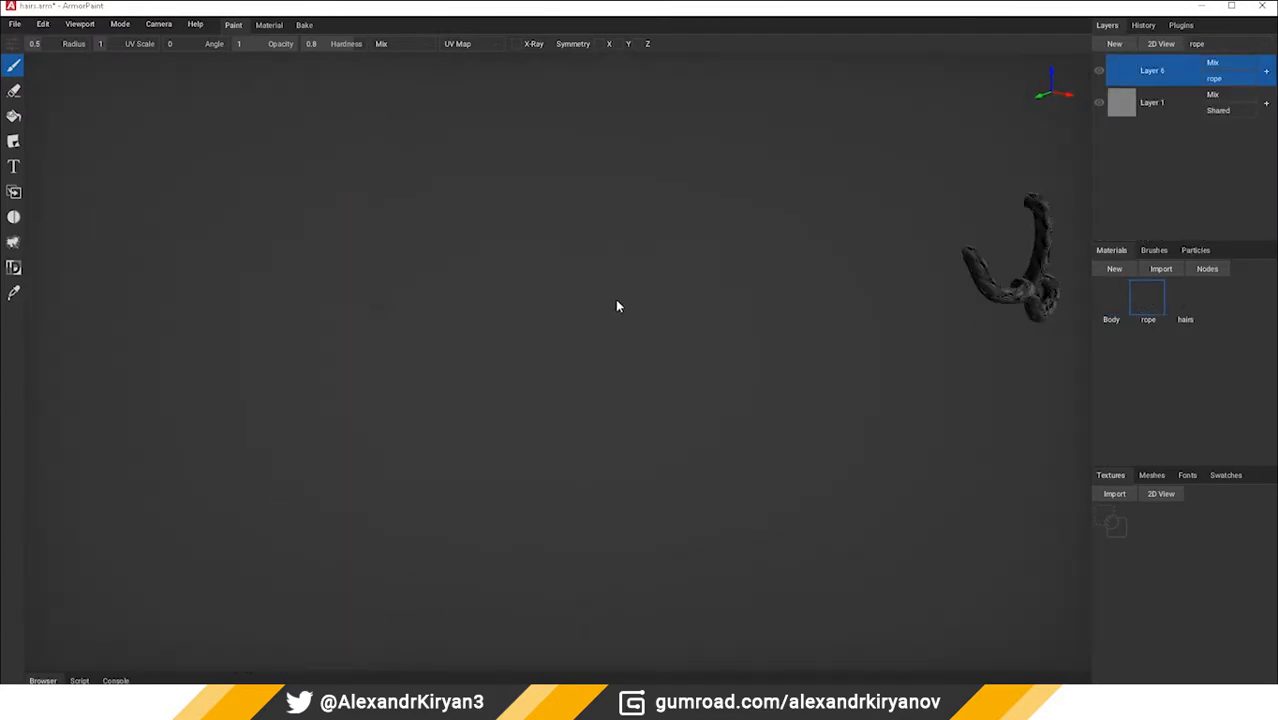
middle_click_drag(617, 306, 840, 275)
left_click(1200, 45)
left_click(1200, 63)
scroll(468, 398, "down", 4)
middle_click_drag(502, 368, 522, 458)
Step: Apply the hairs material to the isolated hairs part on top of the head, and show all parts again
left_click(1200, 45)
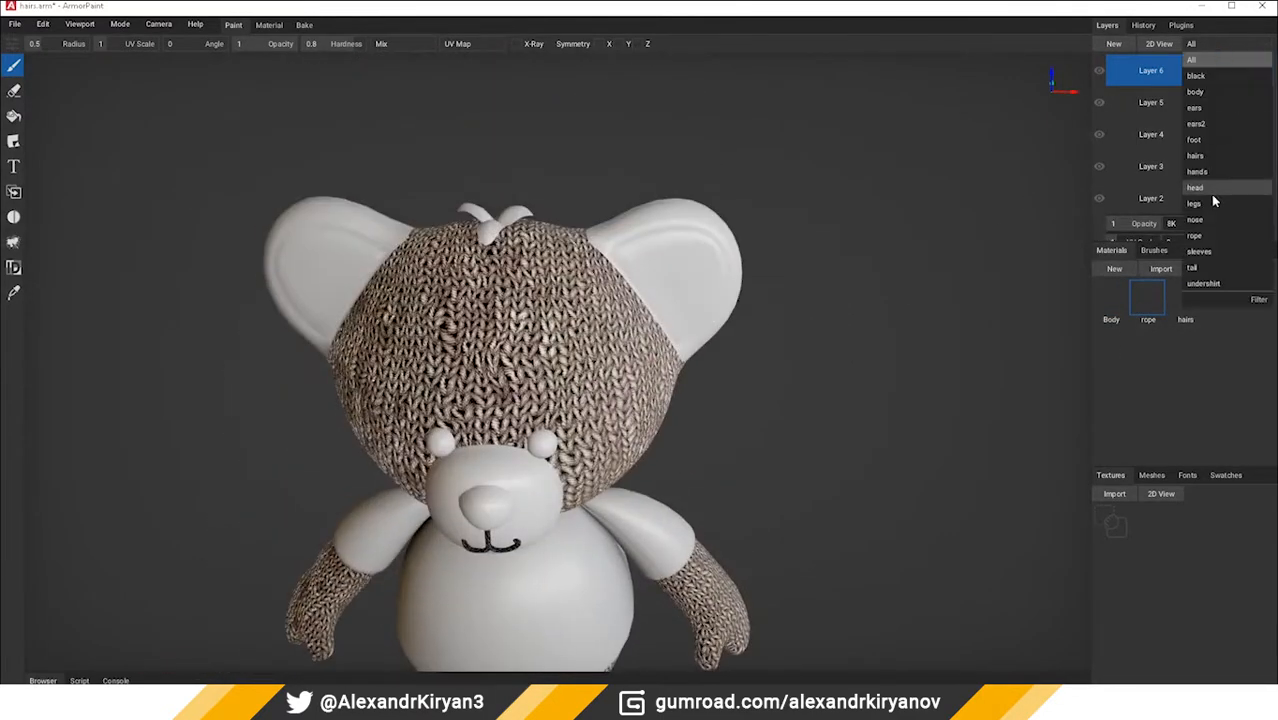
left_click(1212, 190)
left_click_drag(1179, 302, 498, 235)
middle_click_drag(498, 212, 512, 470)
scroll(493, 382, "up", 3)
middle_click_drag(512, 500, 498, 210)
scroll(498, 300, "down", 3)
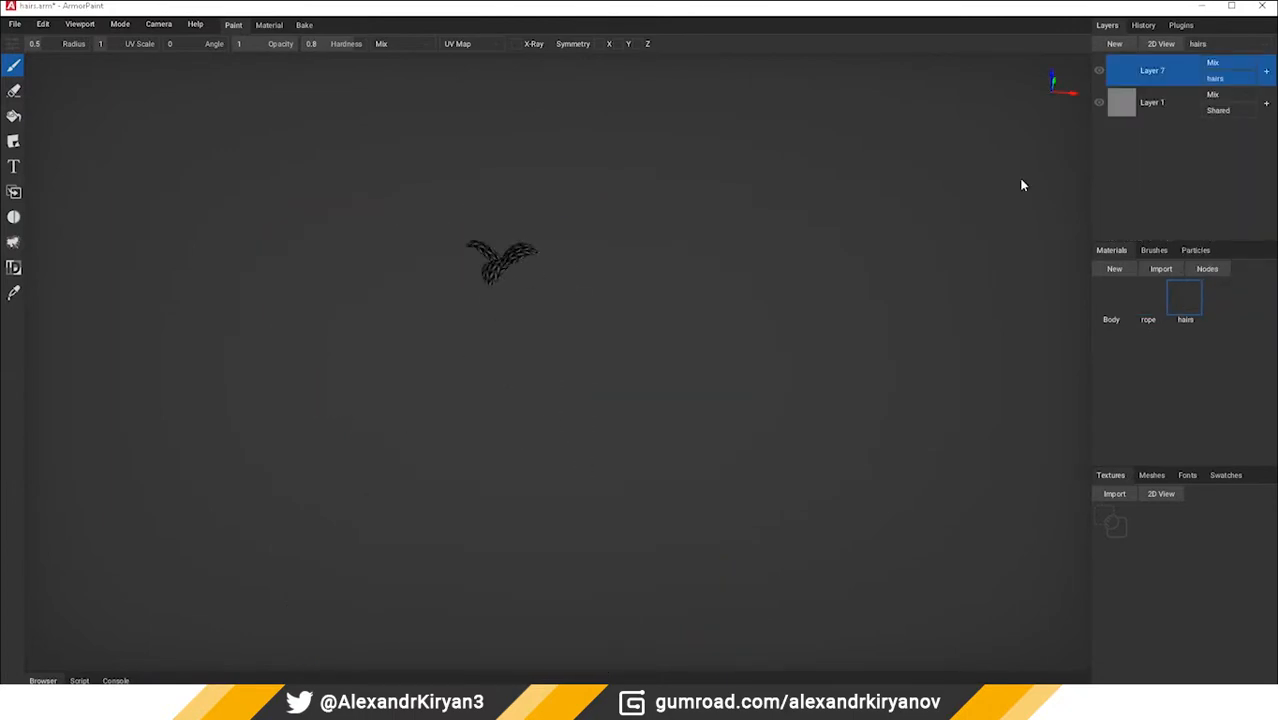
left_click(1200, 45)
left_click(1200, 63)
mouse_move(545, 320)
middle_mouse_down()
mouse_move(553, 267)
mouse_move(556, 325)
middle_mouse_up()
Step: Duplicate the Body material as Ears 1 and apply it to the ears2 part with the Mapping Z rotation at 86.83
right_click(1118, 301)
left_click(1138, 385)
key("Tab")
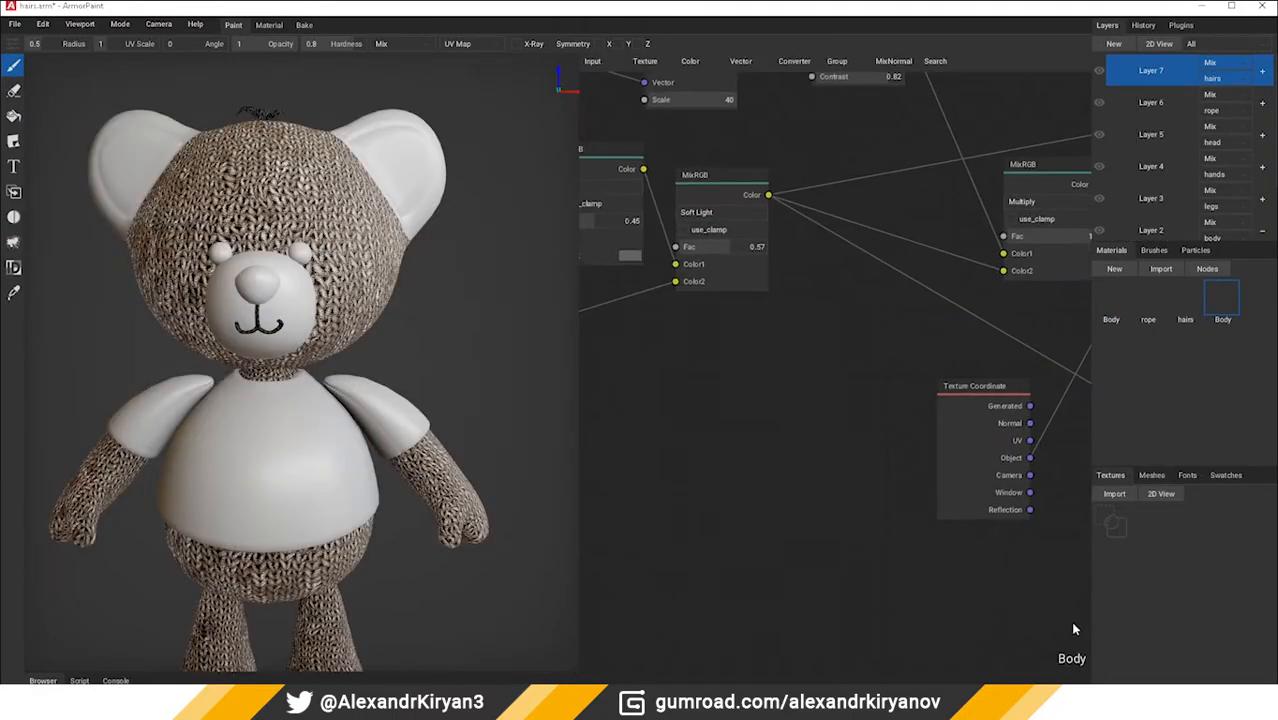
left_click(1224, 44)
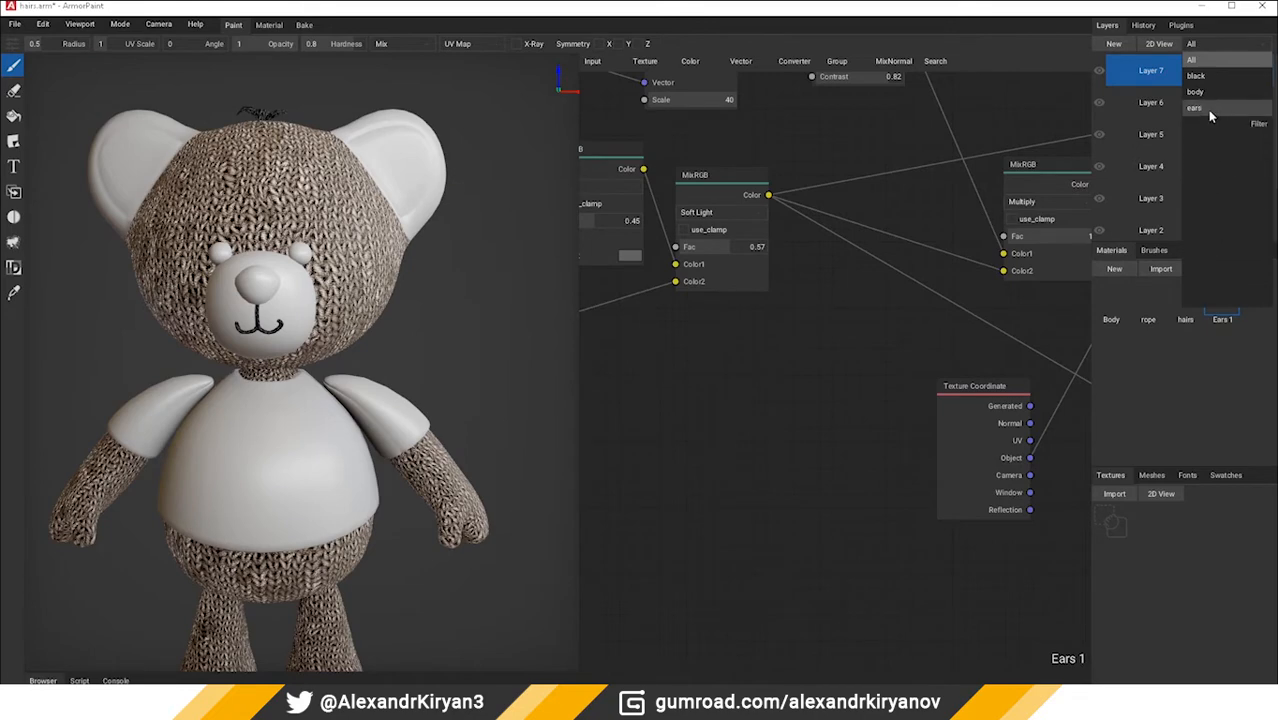
left_click(1212, 112)
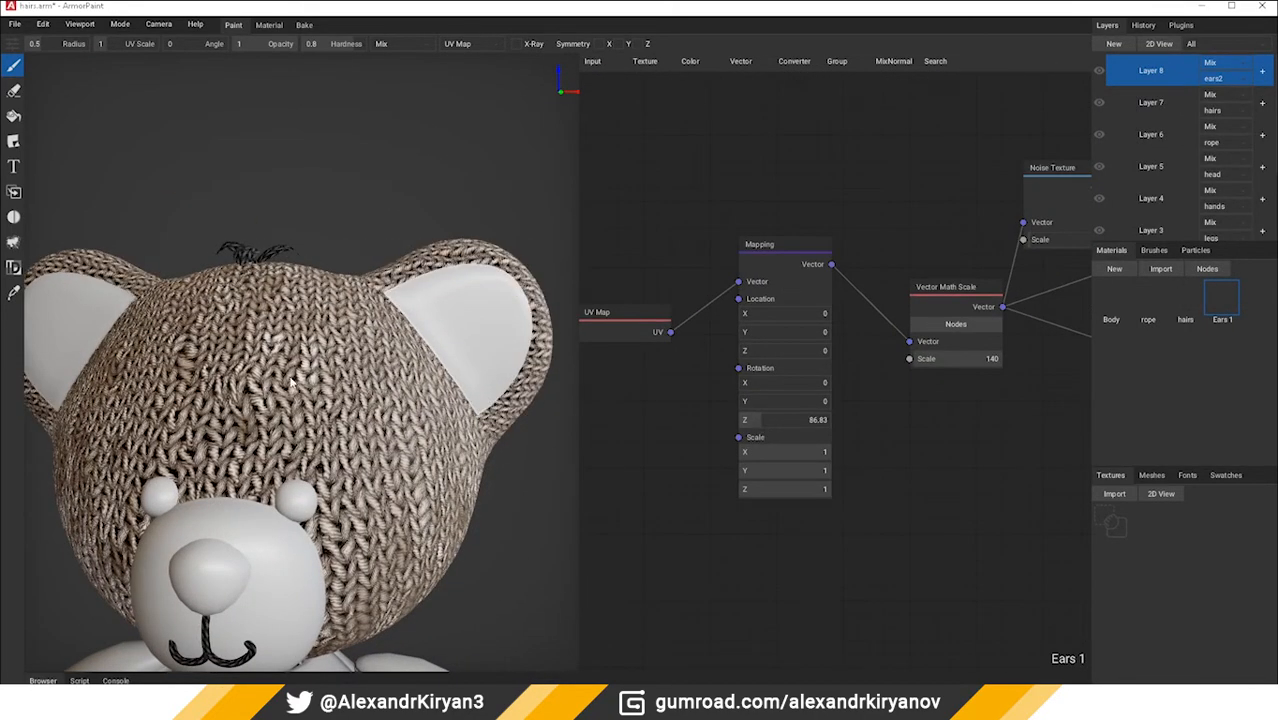
Step: Duplicate Ears 1 as Ears 2 for the inner ears and set its Soft Light MixRGB to a grey Color1 with Fac 0.46
right_click(1219, 309)
left_click(1175, 387)
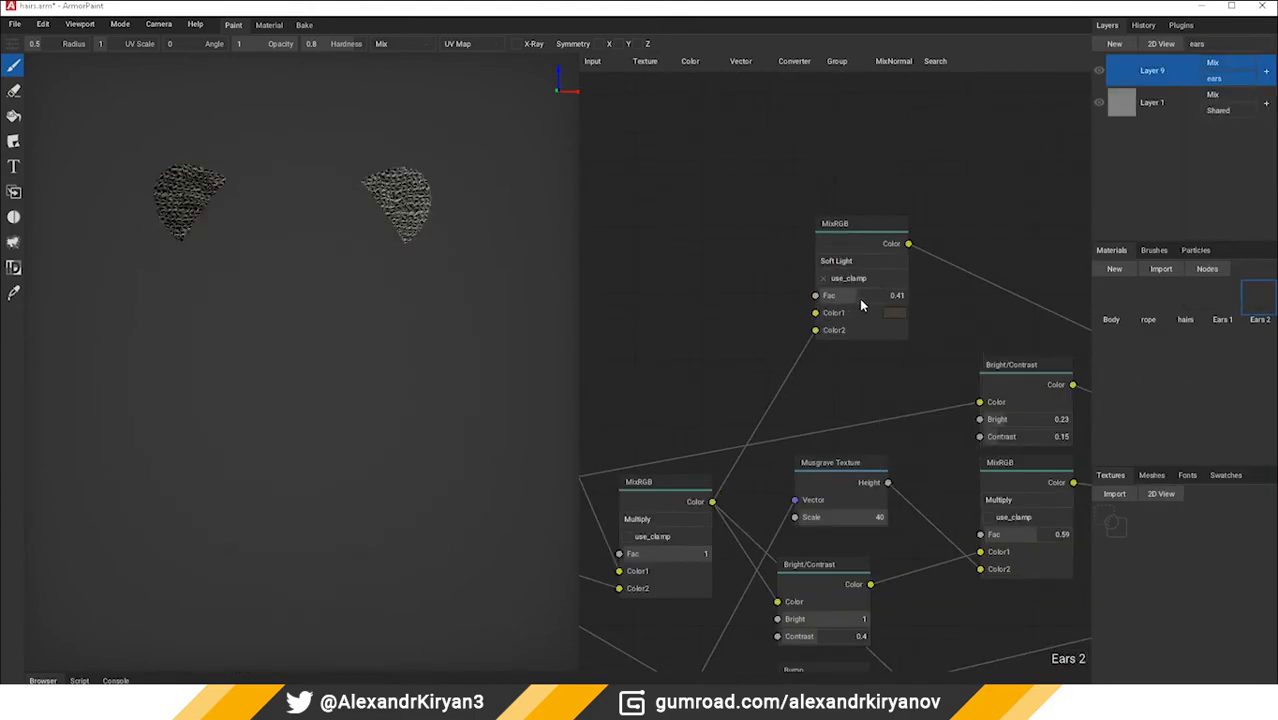
left_click(893, 312)
left_click_drag(898, 455, 934, 454)
left_click(891, 419)
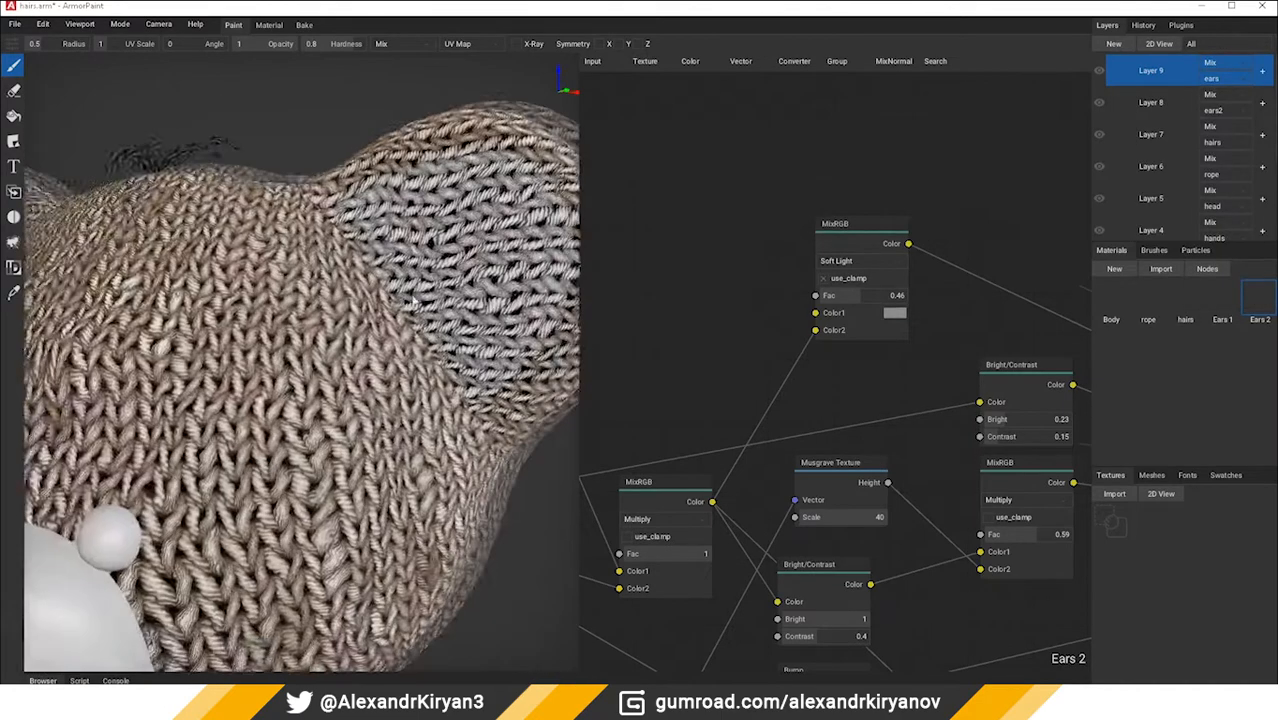
Step: Set the Mapping node's Z rotation to 170.36 in the Ears 2 material
scroll(763, 397, "down", 5)
scroll(763, 397, "up", 5)
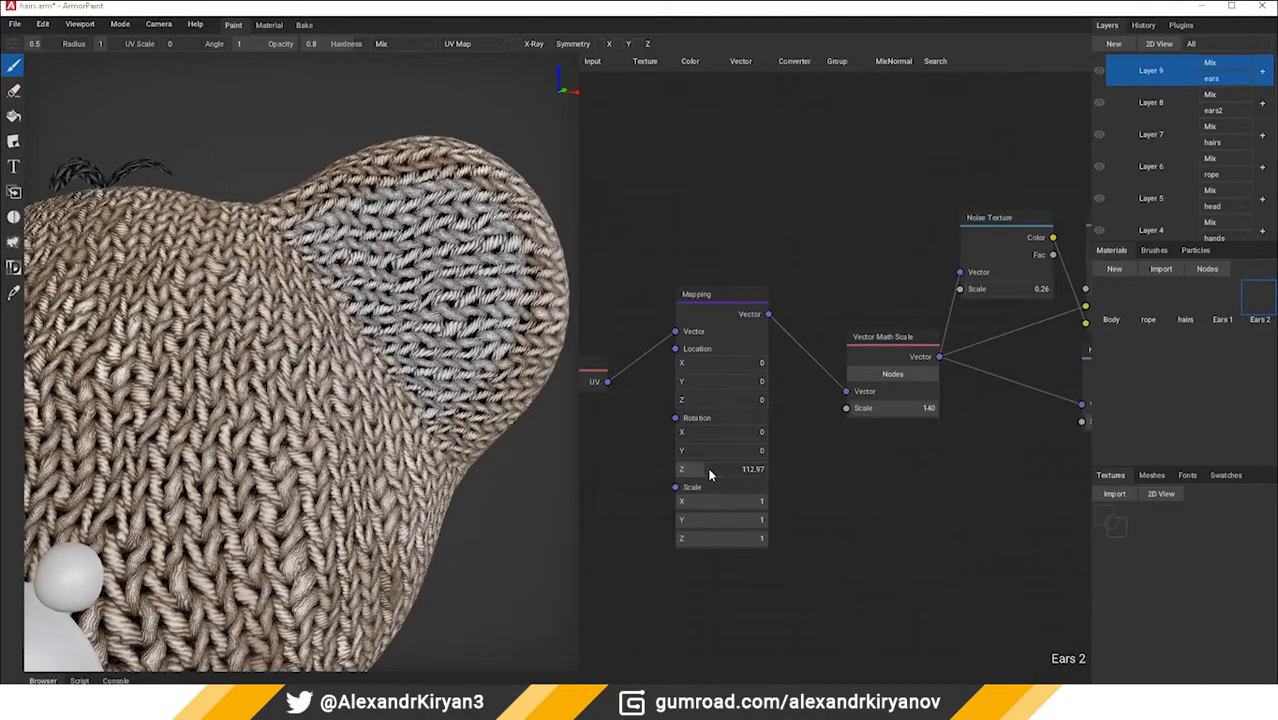
scroll(326, 346, "down", 5)
middle_click_drag(326, 346, 520, 365)
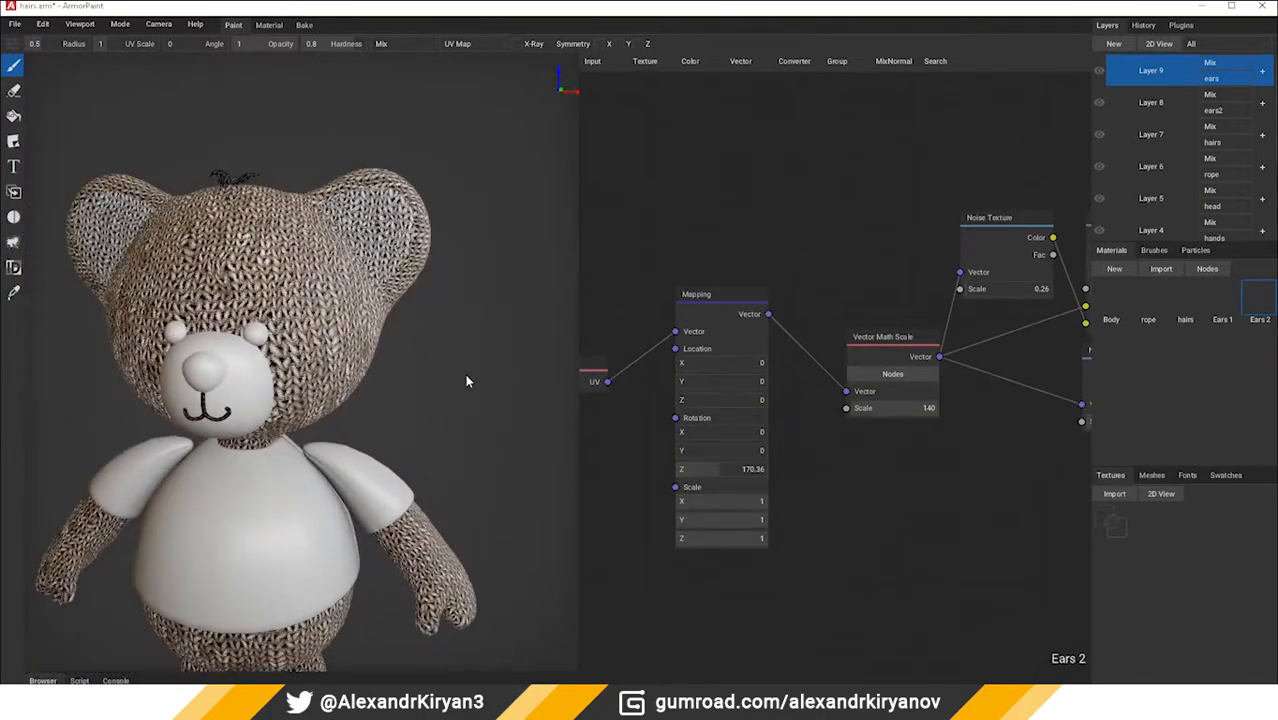
middle_click_drag(384, 304, 355, 364)
Step: Apply the Ears 2 material to the isolated nose part, and show all parts again
left_click(1191, 43)
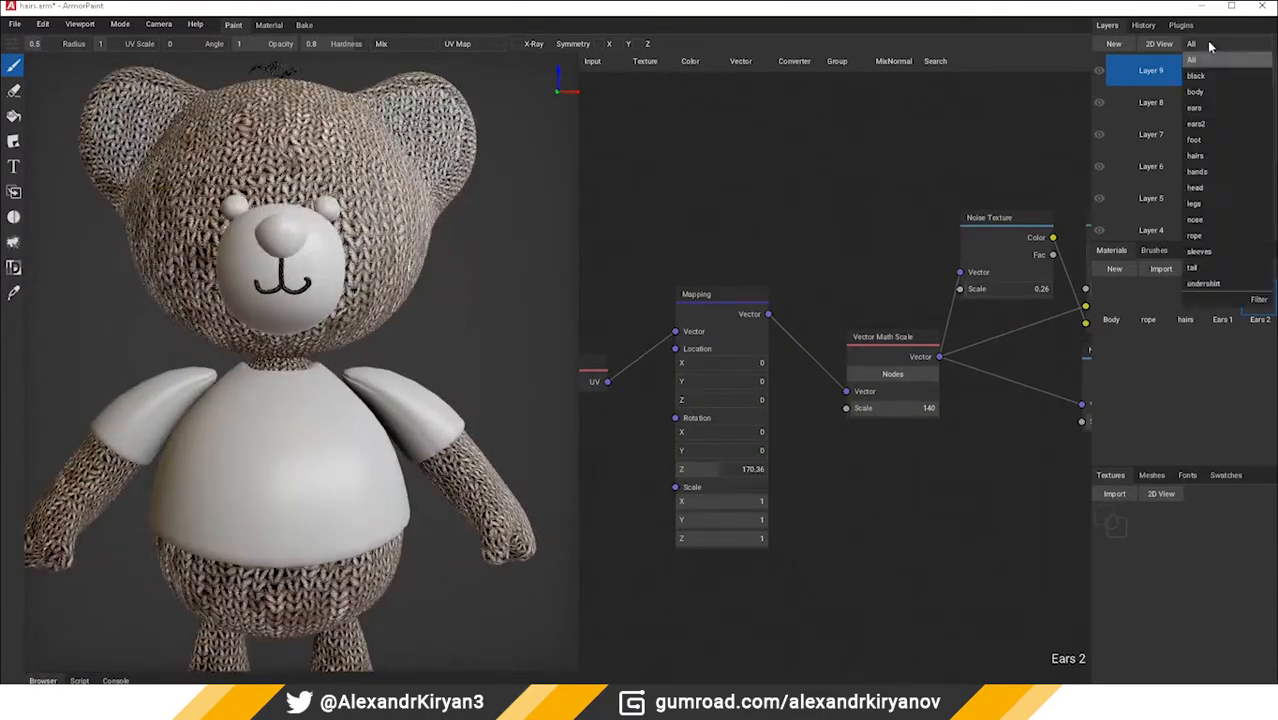
left_click(1228, 306)
left_click_drag(315, 290, 314, 289)
left_click(1224, 46)
left_click(1224, 65)
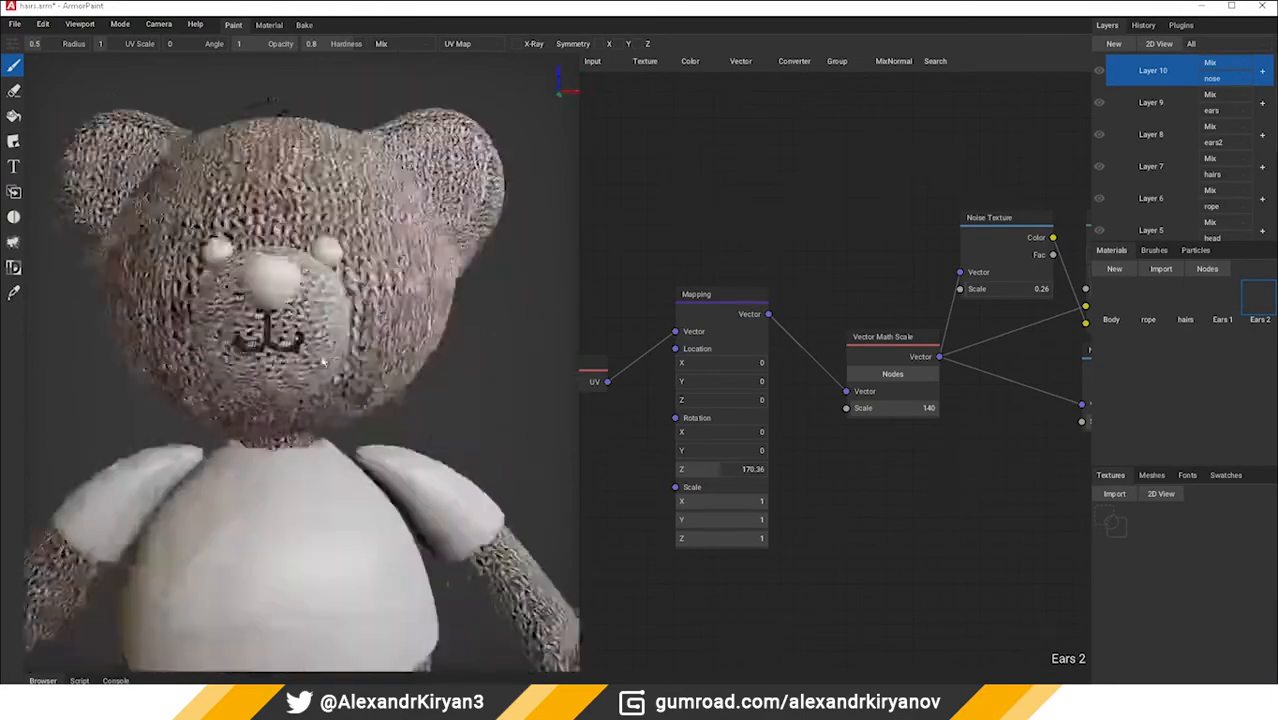
Step: Apply the Ears 2 material to the isolated foot part, and show all parts again
middle_click_drag(328, 376, 336, 330)
left_click(1216, 45)
left_click(1214, 141)
left_click_drag(1257, 303, 394, 394)
left_click(1198, 45)
left_click(1196, 62)
Step: Apply the Ears 2 material to the isolated tail part, and show all parts again
middle_click_drag(330, 320, 157, 358)
right_click_drag(157, 362, 165, 440)
left_click(1206, 44)
left_click(1200, 267)
left_click_drag(1257, 302, 368, 448)
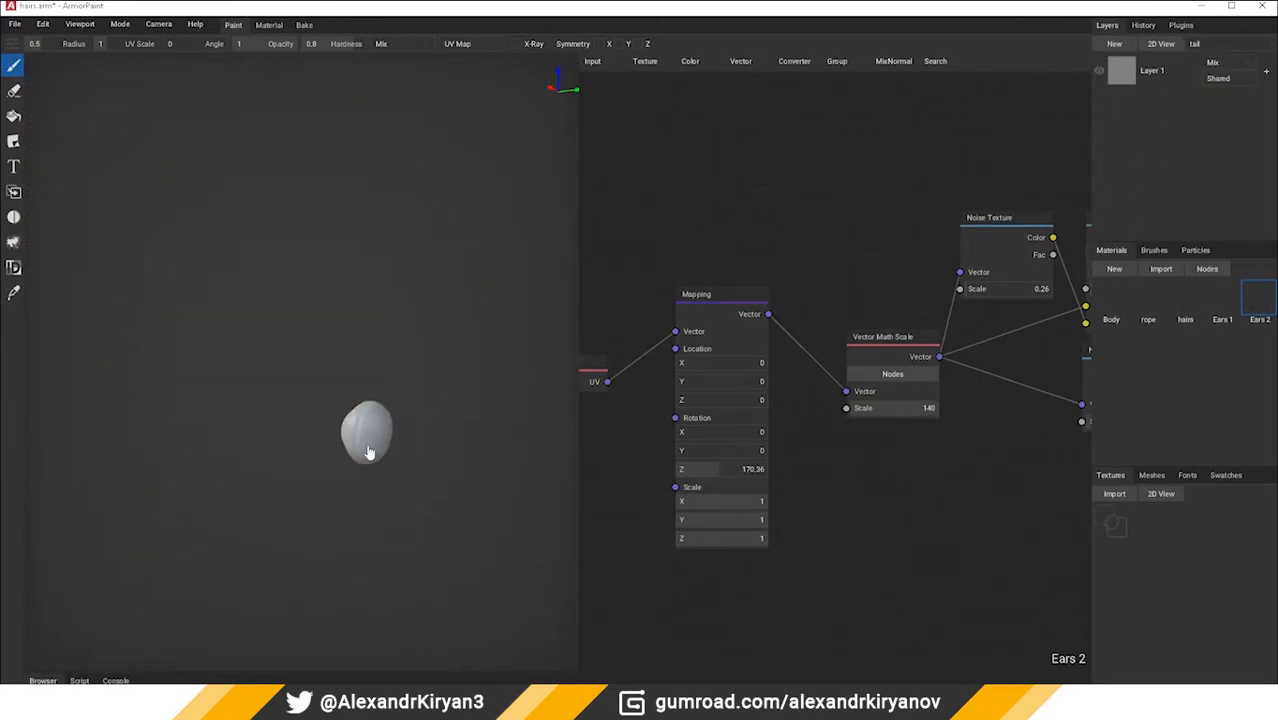
scroll(368, 446, "up", 5)
mouse_move(375, 442)
right_mouse_down()
mouse_move(313, 438)
mouse_move(392, 440)
right_mouse_up()
left_click(1208, 45)
left_click(1210, 62)
right_click_drag(190, 345, 328, 345)
scroll(330, 340, "down", 4)
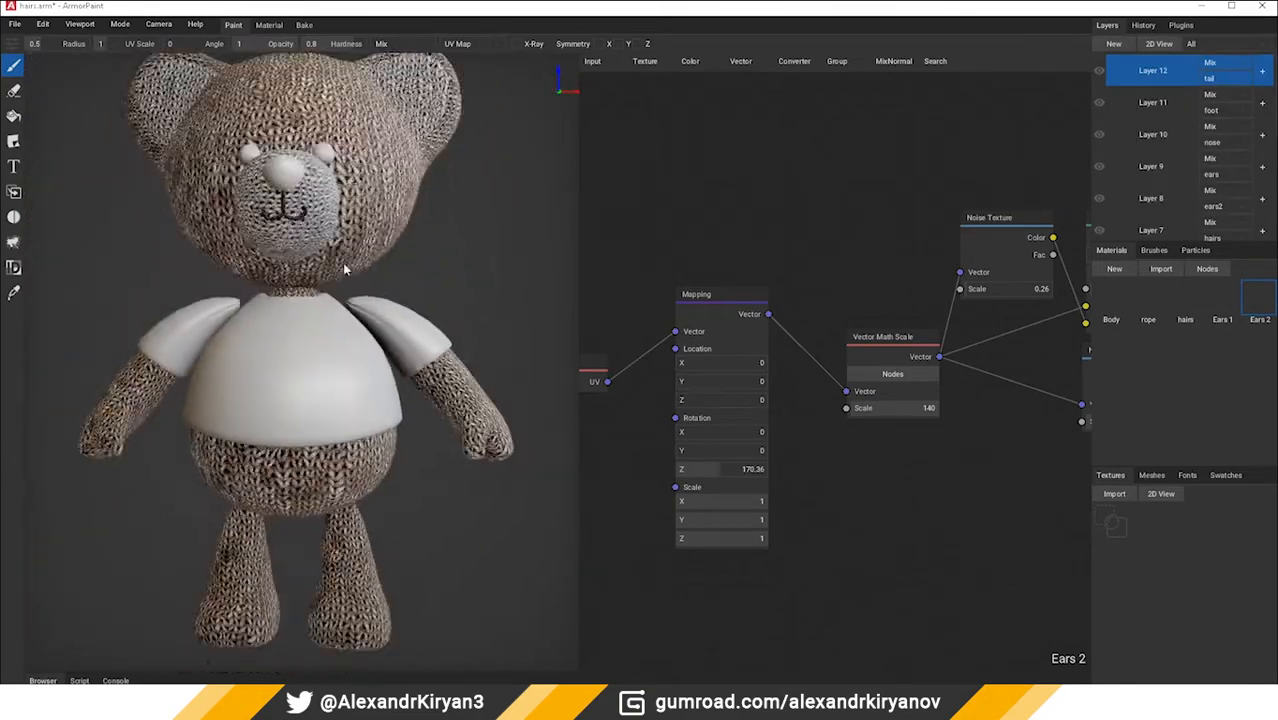
middle_click_drag(348, 268, 356, 290)
Step: Import the undershirt material from final.arm and apply it to the isolated undershirt part
left_click(1163, 270)
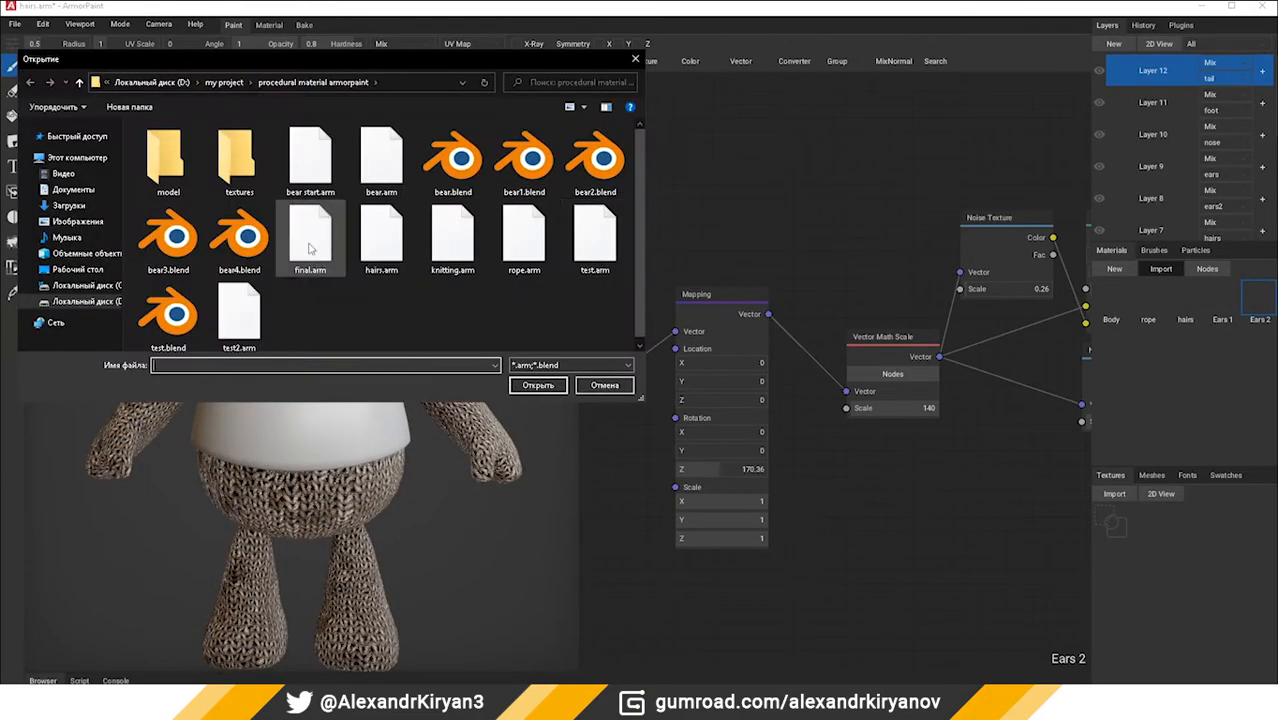
double_click(310, 249)
left_click(1200, 44)
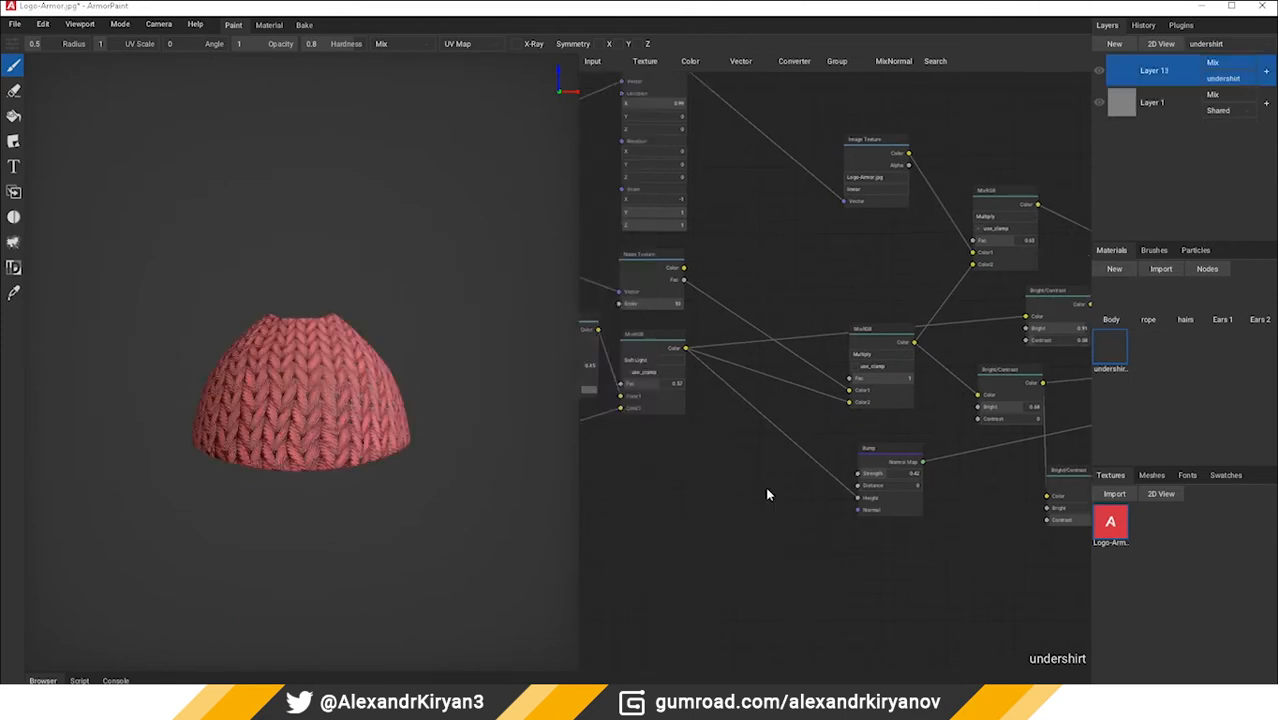
Step: Insert a Mapping node between the UV Map and Vector Math Scale nodes, and set the vector scale to 140
left_click(741, 61)
left_click(755, 96)
left_click(724, 324)
left_click_drag(685, 431, 732, 370)
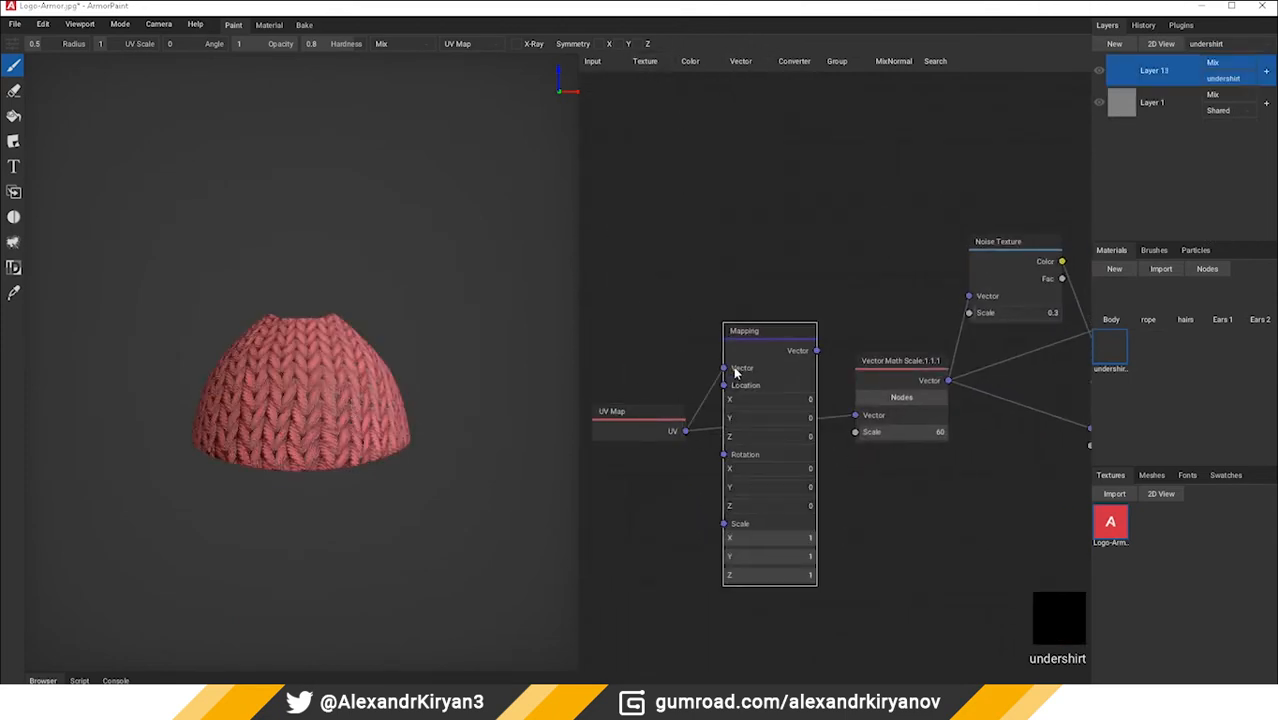
left_click_drag(817, 351, 855, 415)
left_click(936, 433)
left_click(936, 434)
type("140")
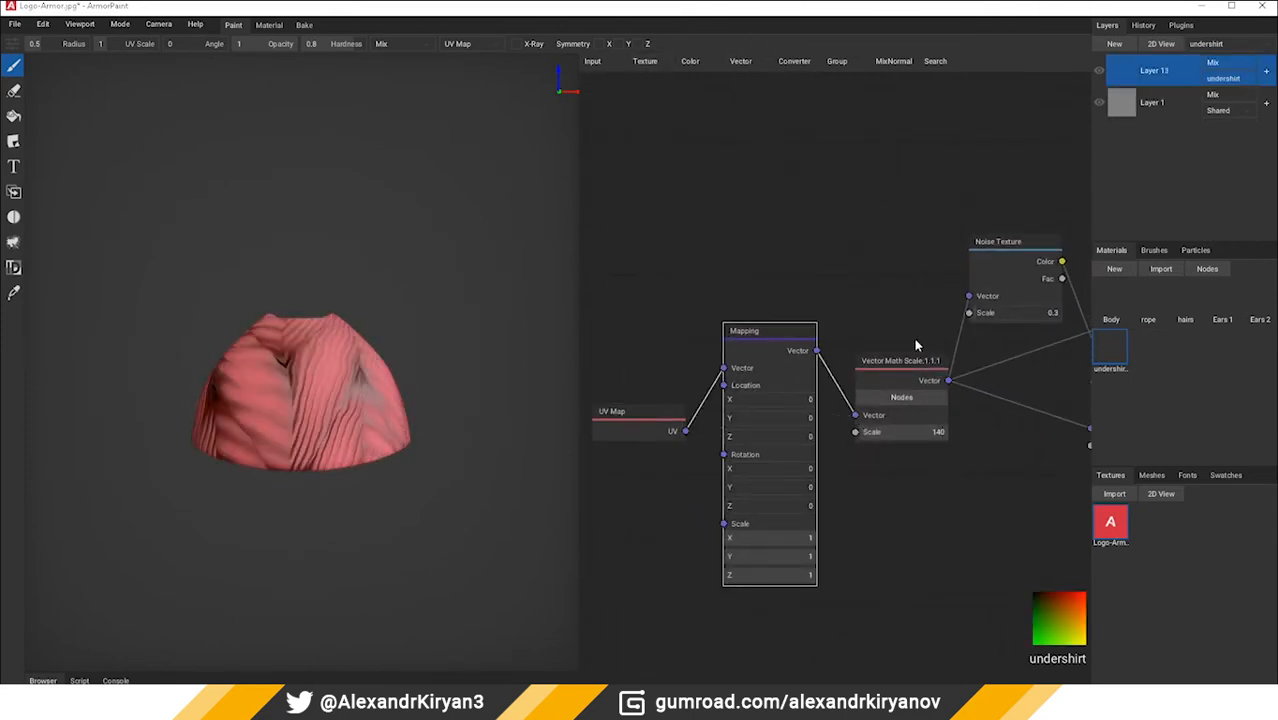
key("Return")
Step: Export the undershirt material to a file named undershirt
right_click(1110, 348)
left_click(1139, 386)
left_click(705, 379)
type("un")
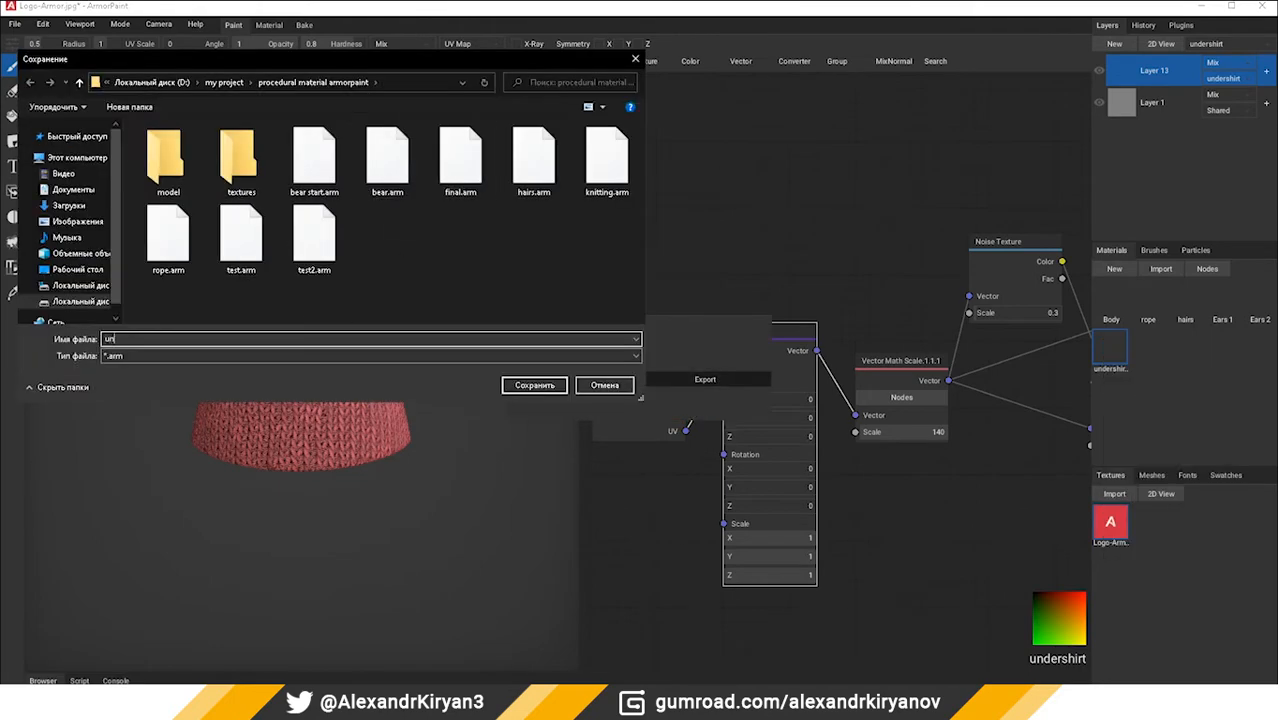
type("dershirt")
key("Return")
Step: Shift the X and Y location of the logo texture's Mapping node and set its Y scale to -1
right_click_drag(370, 374, 684, 489)
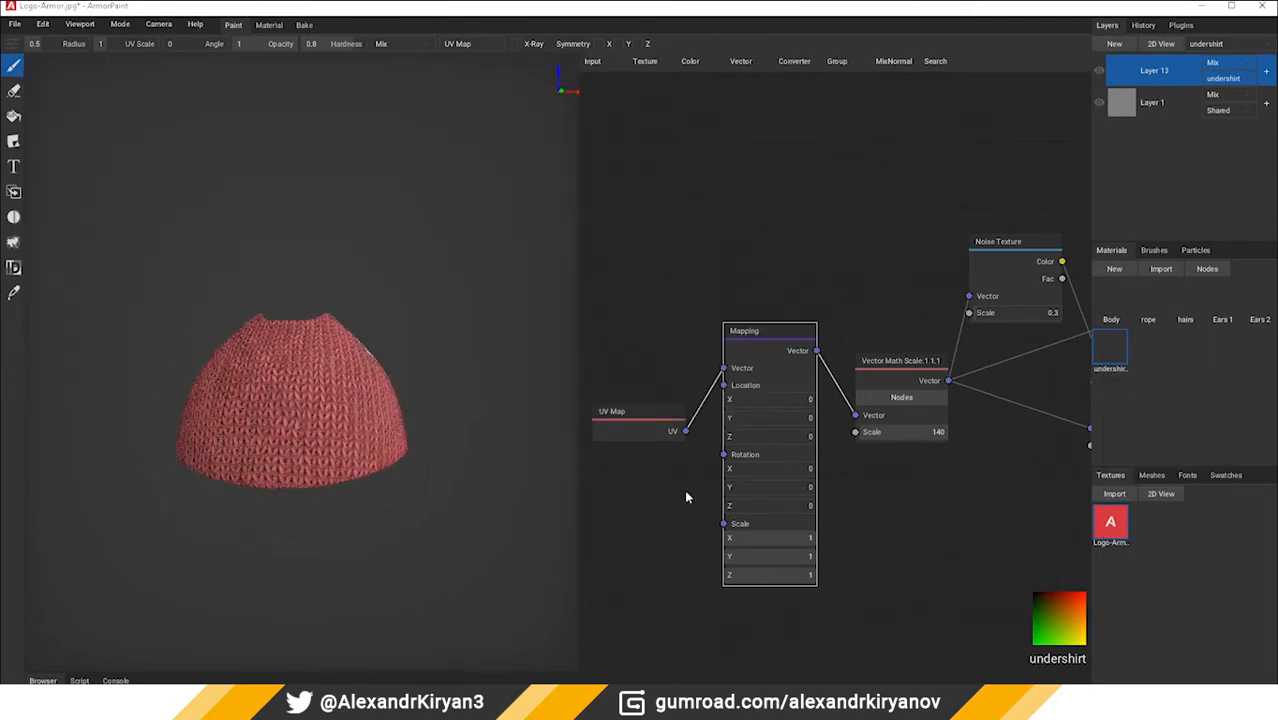
scroll(970, 379, "down", 5)
right_click_drag(948, 165, 657, 312)
scroll(657, 312, "up", 3)
left_click_drag(790, 312, 767, 312)
left_click_drag(776, 331, 799, 332)
mouse_move(776, 313)
left_mouse_down()
mouse_move(797, 318)
mouse_move(791, 328)
left_mouse_up()
left_click_drag(812, 451, 903, 462)
left_click_drag(804, 315, 843, 313)
left_click(855, 467)
type("-1")
key("Return")
Step: Adjust the logo Mapping node's Y location and set its X scale to -1
left_click_drag(815, 331, 841, 334)
left_click(858, 451)
type("-1")
key("Return")
right_click_drag(300, 400, 399, 433)
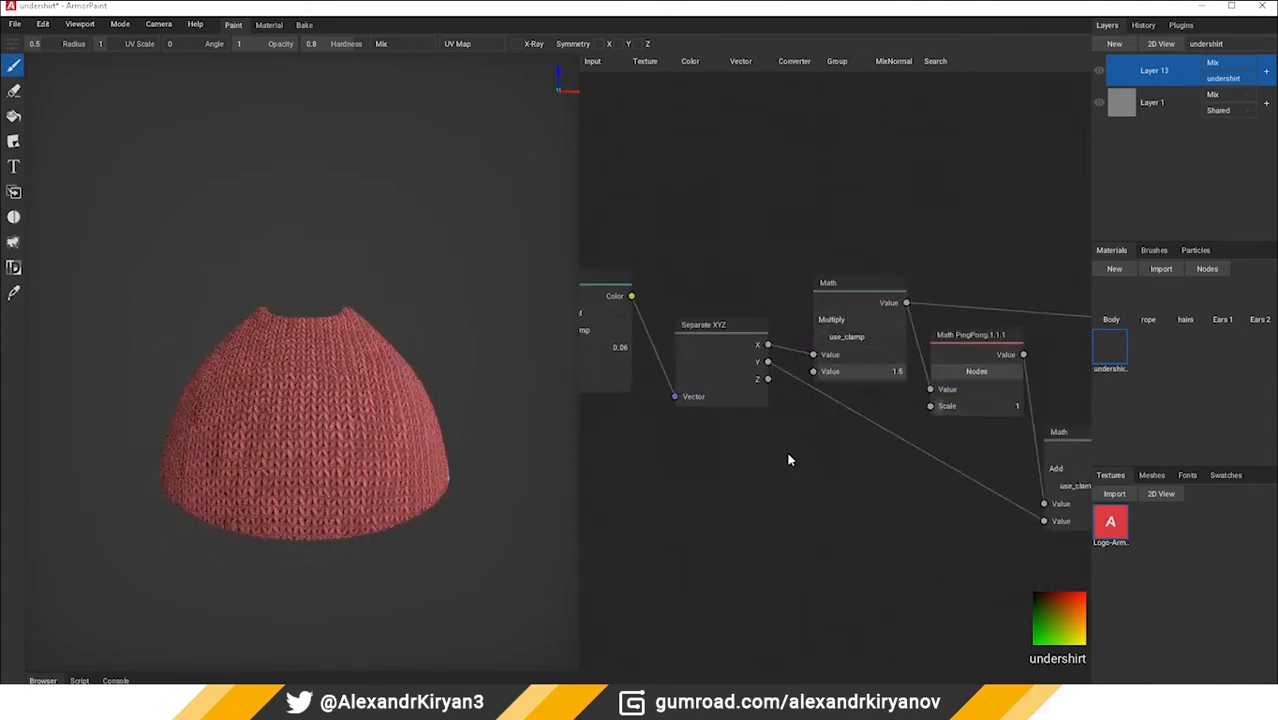
Step: Position the logo on the front of the undershirt, with the logo Mapping node's X location at 0.69
scroll(820, 400, "down", 3)
scroll(751, 363, "up", 1)
middle_click_drag(847, 345, 900, 390)
scroll(790, 340, "up", 5)
left_click_drag(787, 329, 783, 330)
left_click_drag(762, 311, 779, 317)
mouse_move(783, 329)
left_mouse_down()
mouse_move(794, 330)
mouse_move(783, 314)
left_mouse_up()
mouse_move(302, 447)
right_mouse_down()
mouse_move(320, 413)
mouse_move(302, 455)
right_mouse_up()
left_click_drag(783, 313, 785, 312)
Step: Apply the undershirt material to the sleeves with the logo Mapping node's Y location at 1, and show all parts again
scroll(300, 440, "down", 3)
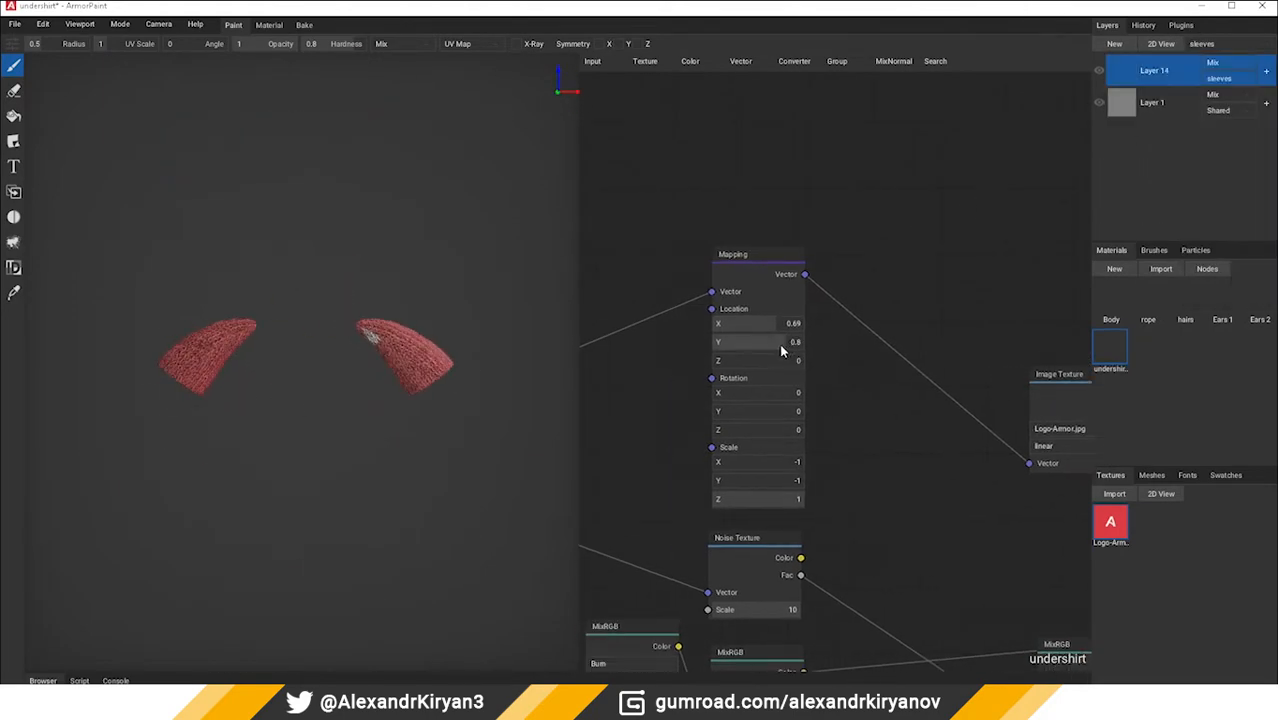
left_click_drag(782, 350, 798, 348)
right_click_drag(465, 383, 273, 323)
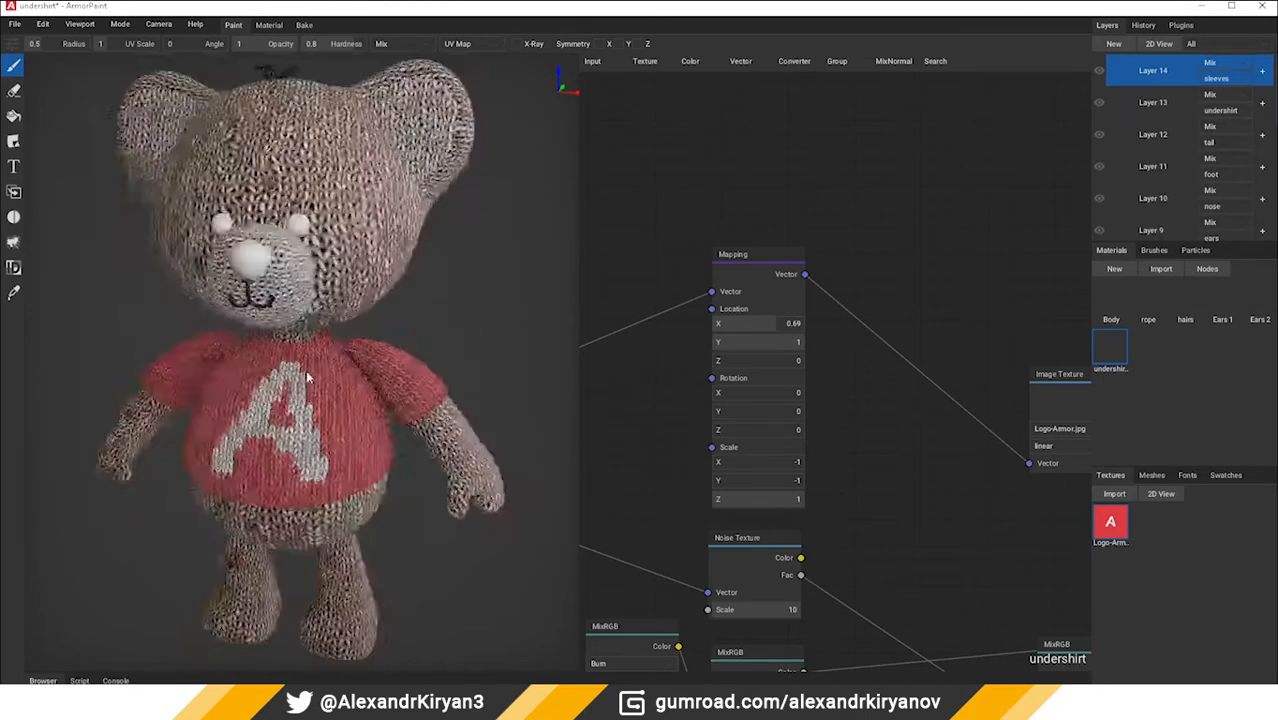
Step: Create a material named blacks with a black RGB node as Base Color, and add a Noise Texture node
left_click(1114, 269)
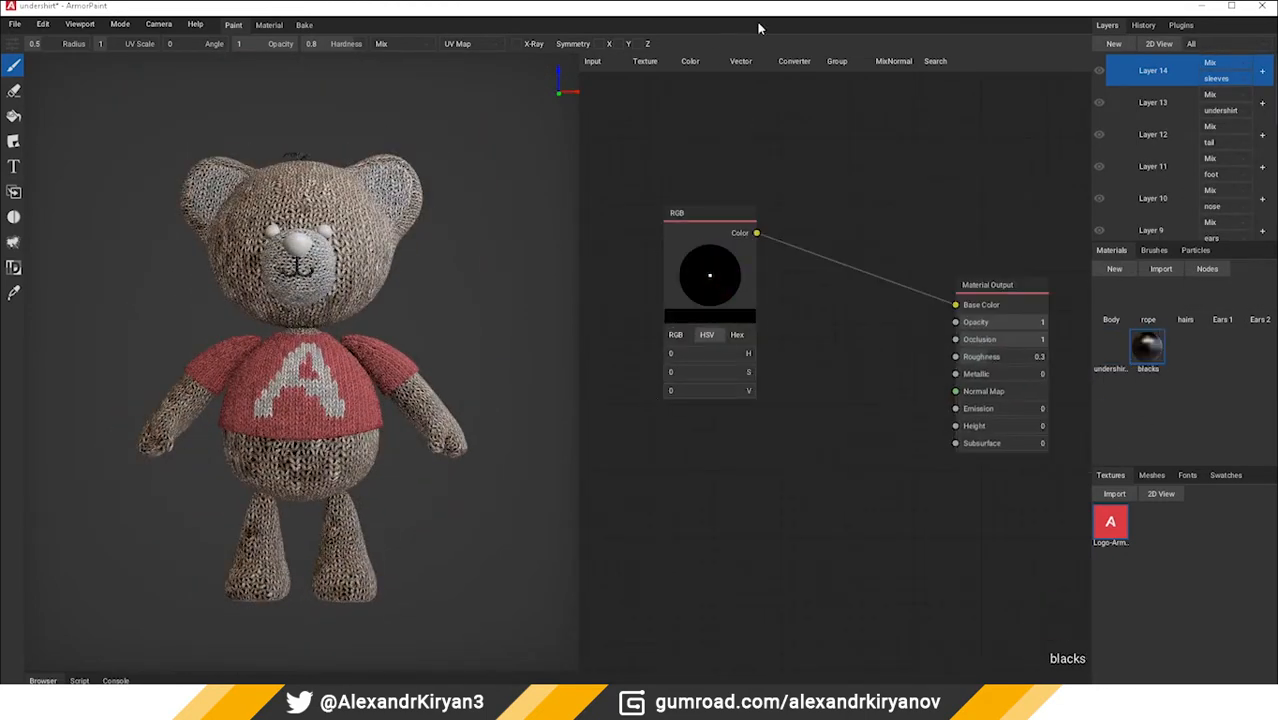
left_click(692, 62)
mouse_move(650, 62)
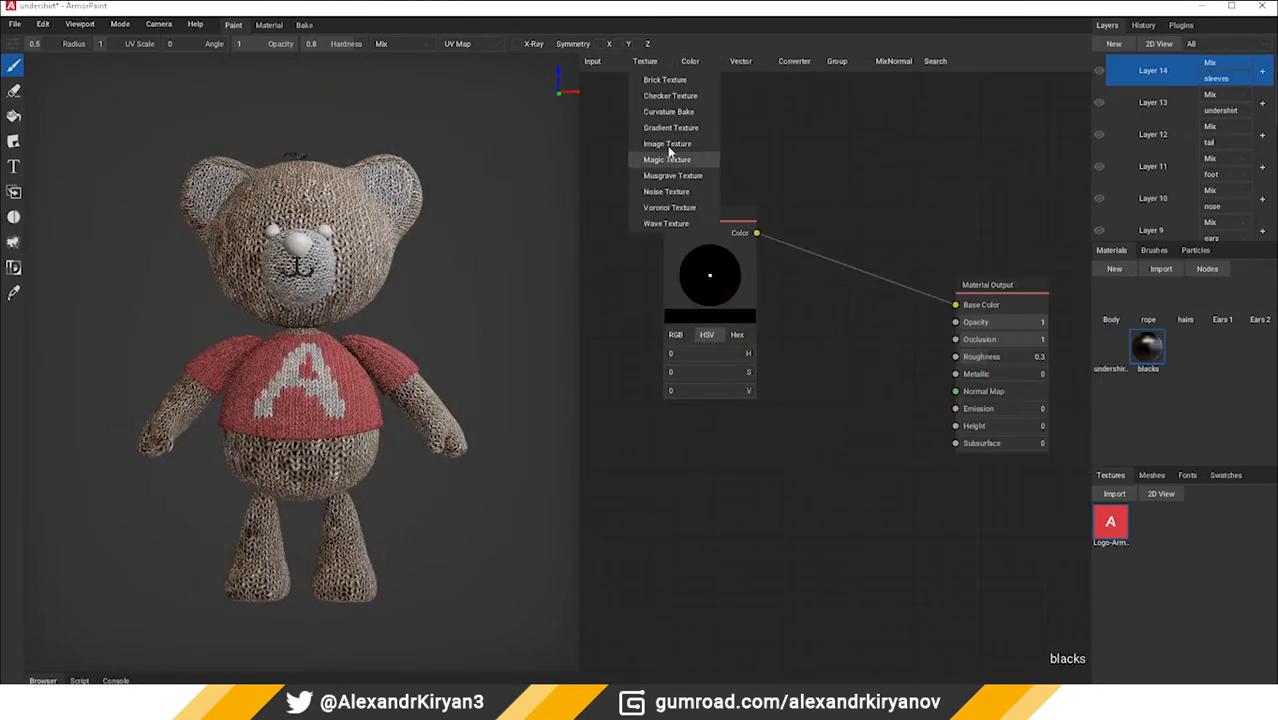
left_click(671, 192)
left_click(626, 489)
Step: Feed the Noise Texture at Scale 180 through a new Bump node with Strength 0.8 into the Normal Map
left_click(741, 62)
left_click(752, 79)
left_click(812, 430)
key("Return")
left_click_drag(697, 526, 790, 502)
left_click_drag(883, 450, 956, 391)
left_click_drag(879, 467, 864, 466)
Step: Apply the blacks material to the isolated black part containing the eyes and nose tip
left_click(1214, 44)
left_click(1207, 75)
left_click_drag(1147, 346, 303, 250)
right_click_drag(303, 250, 328, 364)
scroll(328, 364, "up", 8)
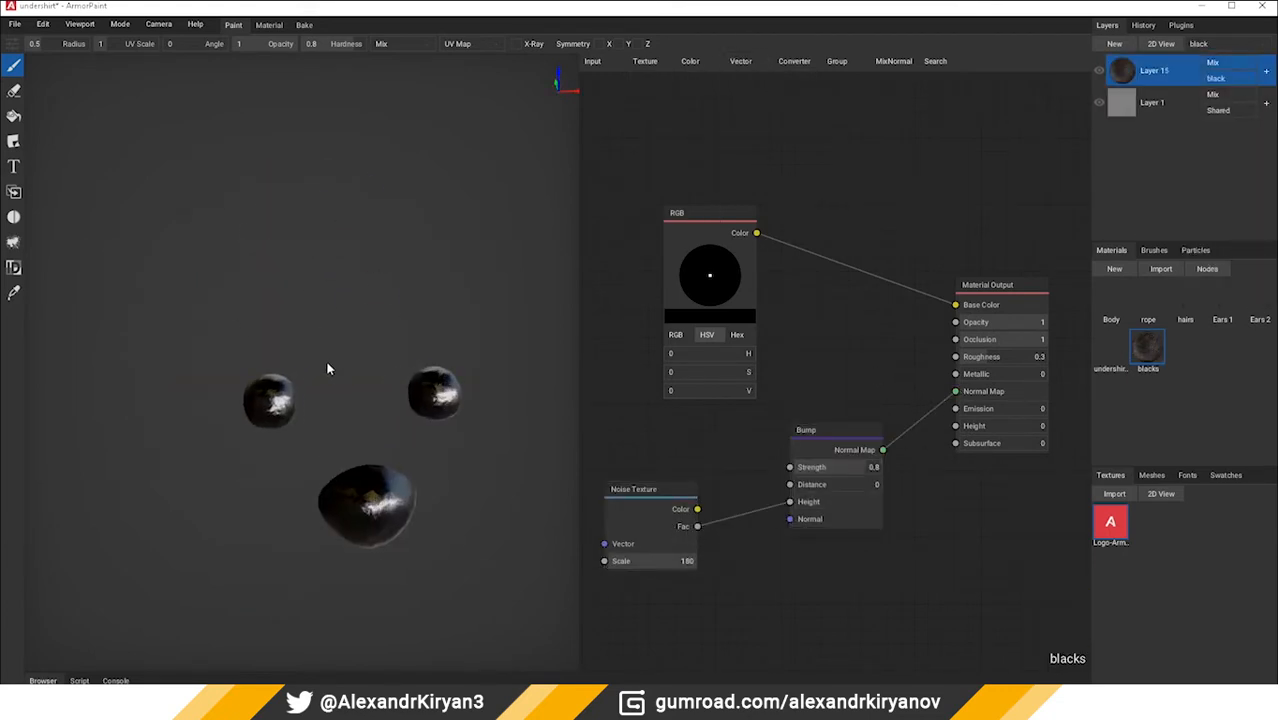
Step: Set the blacks material's Roughness to 0.2 and its Noise Texture Scale to 500
right_click_drag(850, 370, 769, 395)
left_click_drag(906, 383, 898, 385)
left_click(630, 568)
type("300")
key("Return")
left_click(597, 569)
type("500")
key("Return")
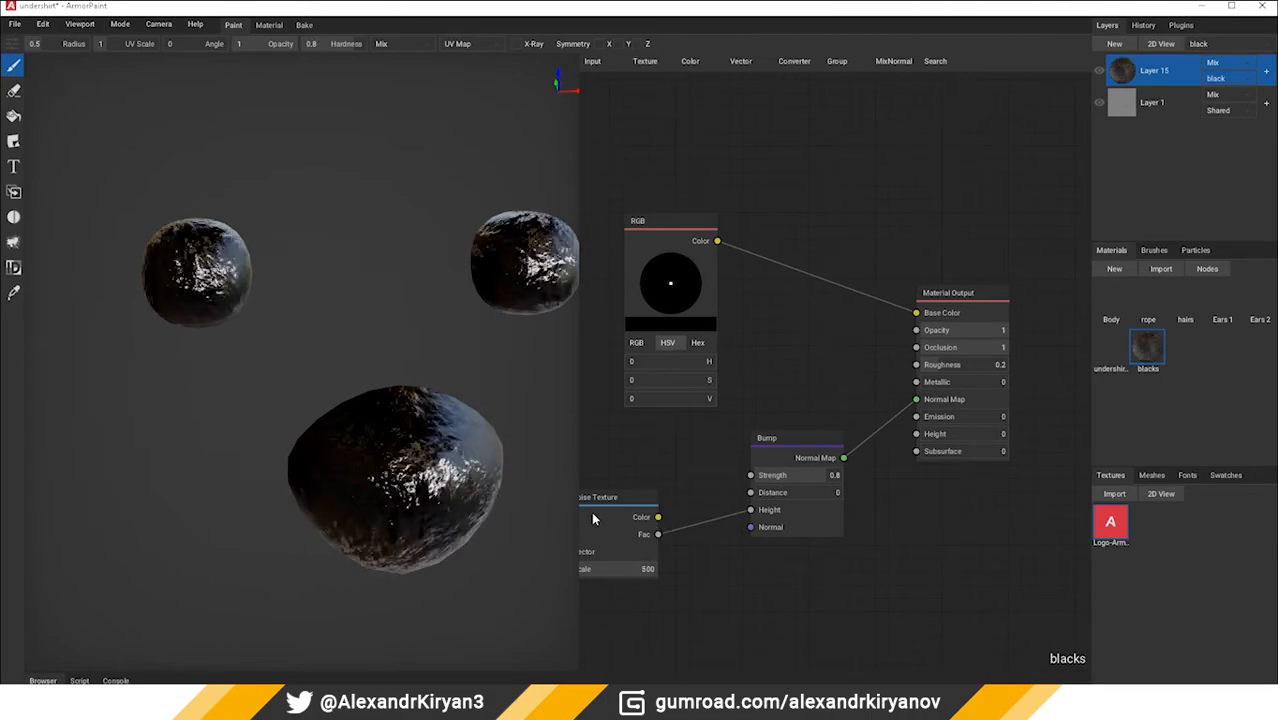
Step: Set the blacks material's Roughness to 0.52 and show all parts of the bear again
scroll(430, 430, "down", 8)
right_click_drag(430, 430, 370, 425)
left_click_drag(930, 368, 965, 367)
scroll(275, 340, "up", 3)
right_click_drag(275, 340, 320, 350)
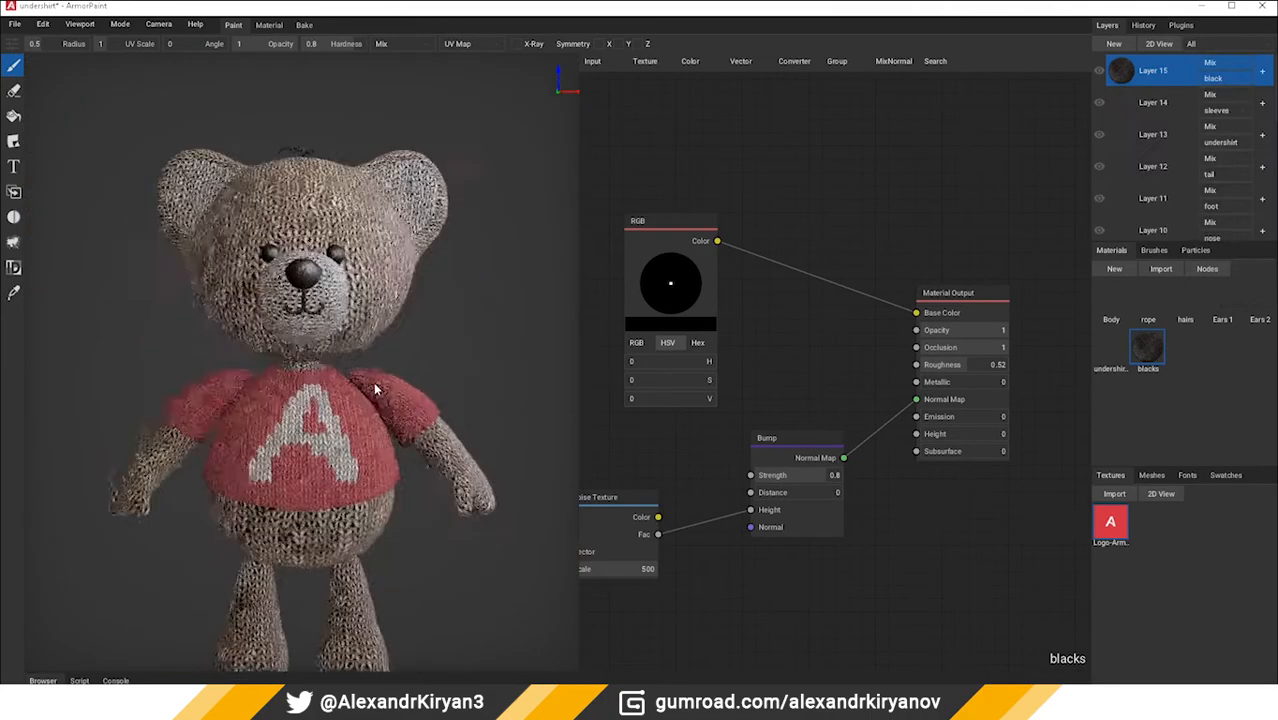
Step: Save the textured bear project to a project file
right_click_drag(371, 385, 354, 370)
left_click(15, 24)
left_click(45, 112)
left_click(385, 158)
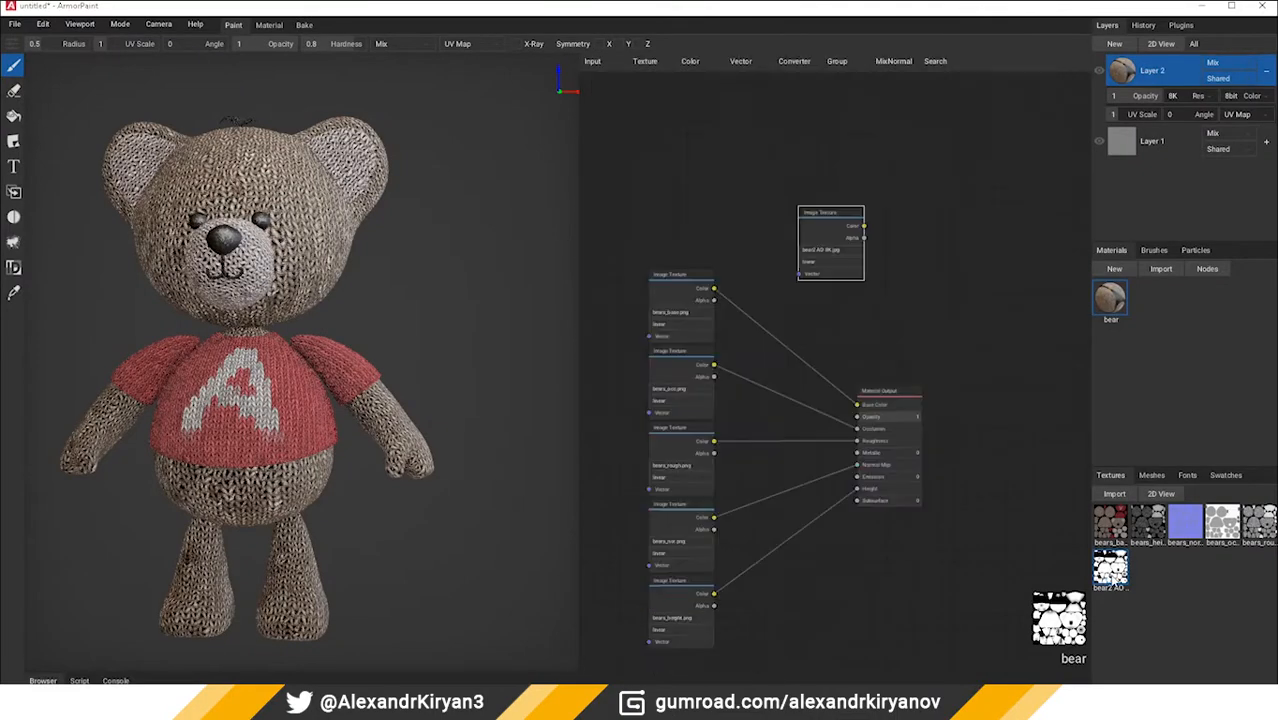
Step: Mix the bear2 AO 8K.jpg texture with a dark red Color1 through a new MixRGB node into the Base Color
left_click_drag(856, 391, 1013, 437)
left_click_drag(796, 258, 670, 228)
left_click(645, 61)
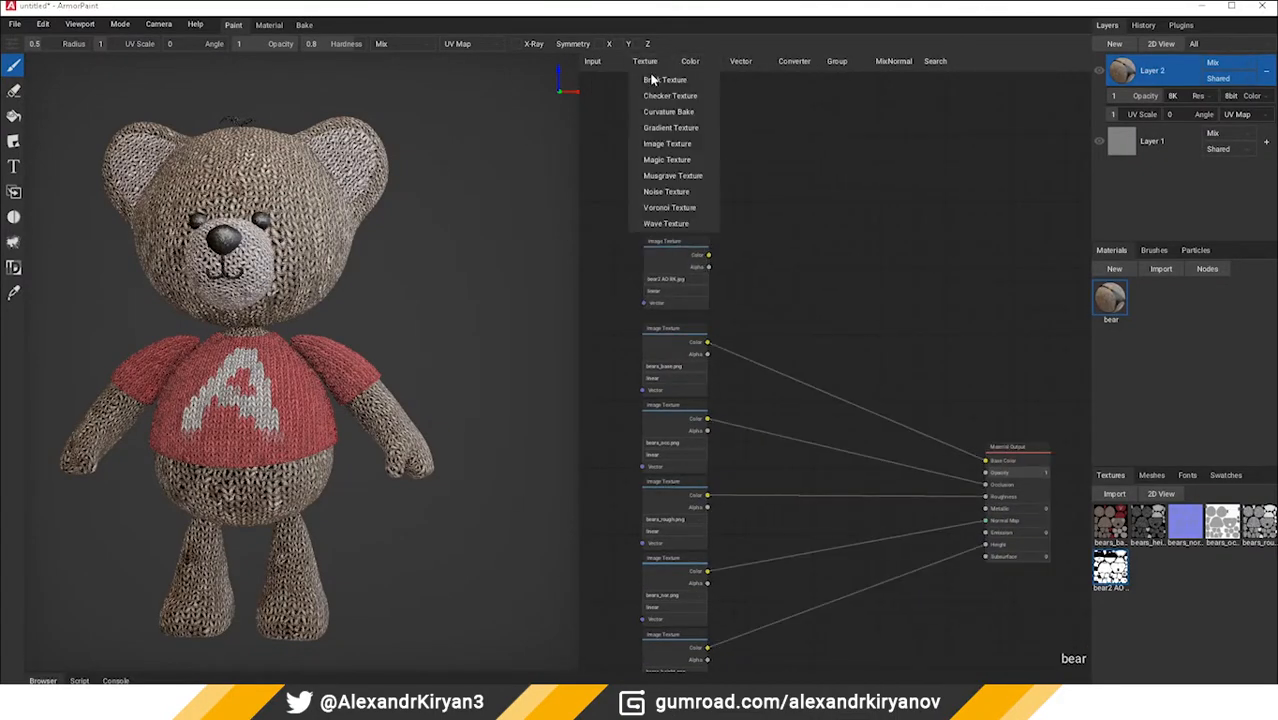
left_click(700, 178)
left_click(776, 204)
left_click_drag(690, 239, 689, 208)
middle_click_drag(732, 234, 716, 235)
left_click_drag(690, 226, 758, 280)
left_click(812, 270)
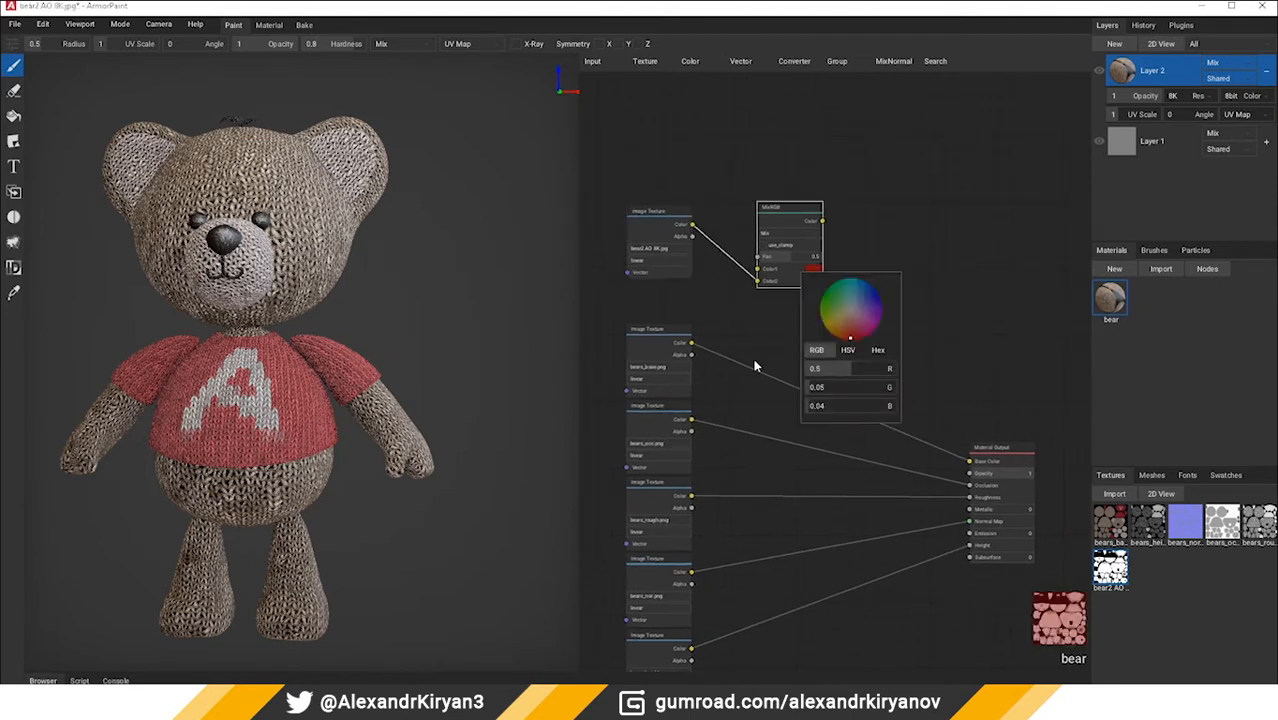
left_click_drag(822, 221, 970, 462)
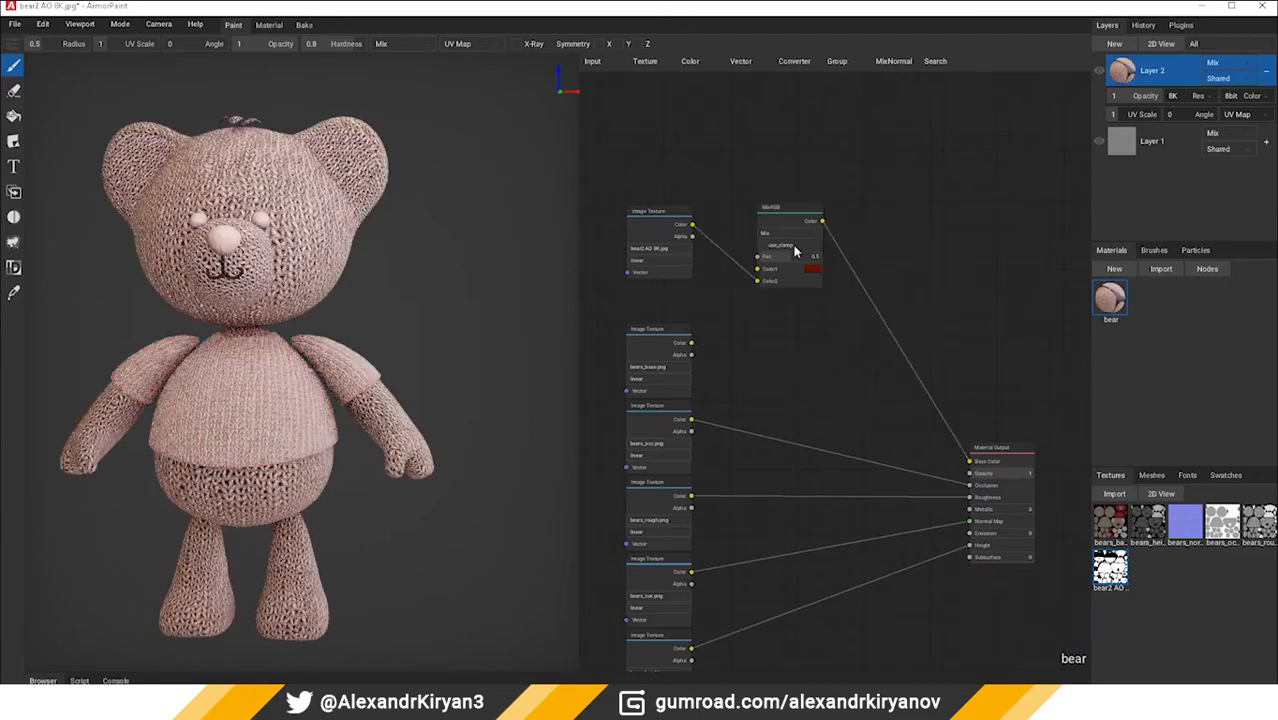
Step: Try Subtract and Screen blending on the MixRGB node, and set it to Add with Fac 1
left_click(776, 233)
left_click(782, 433)
left_click(802, 268)
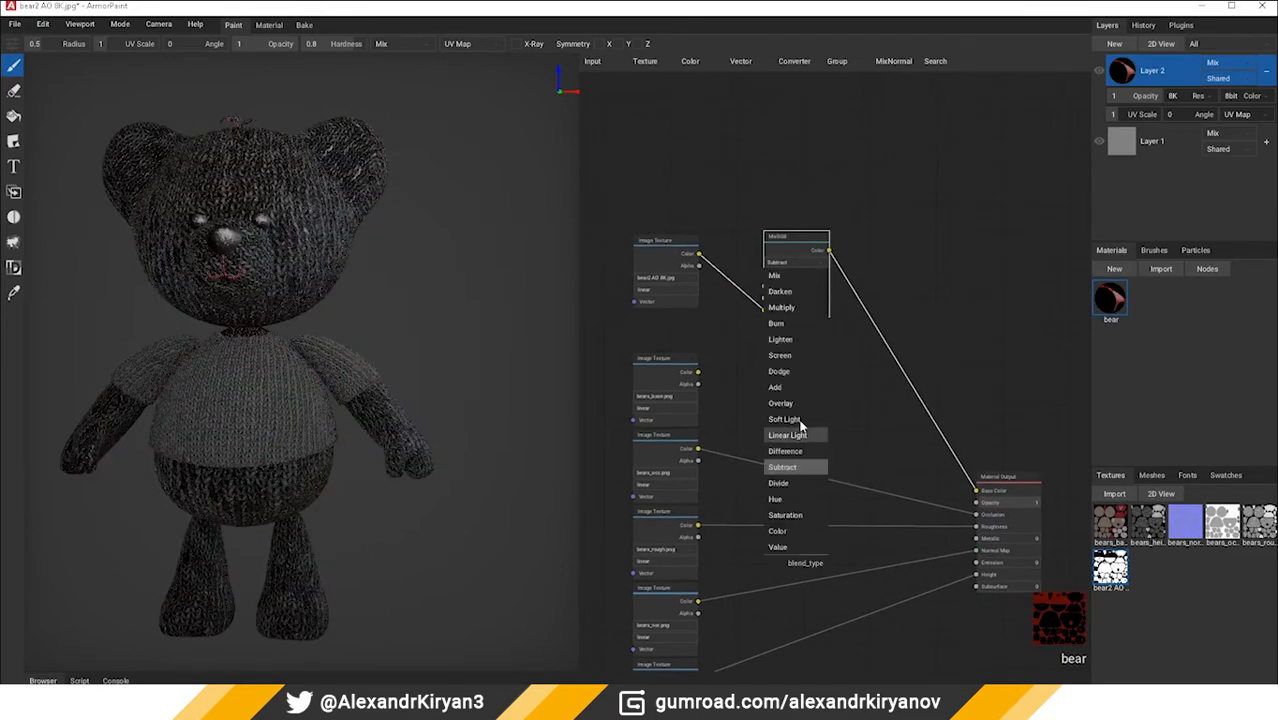
left_click(780, 355)
scroll(788, 301, "up", 2)
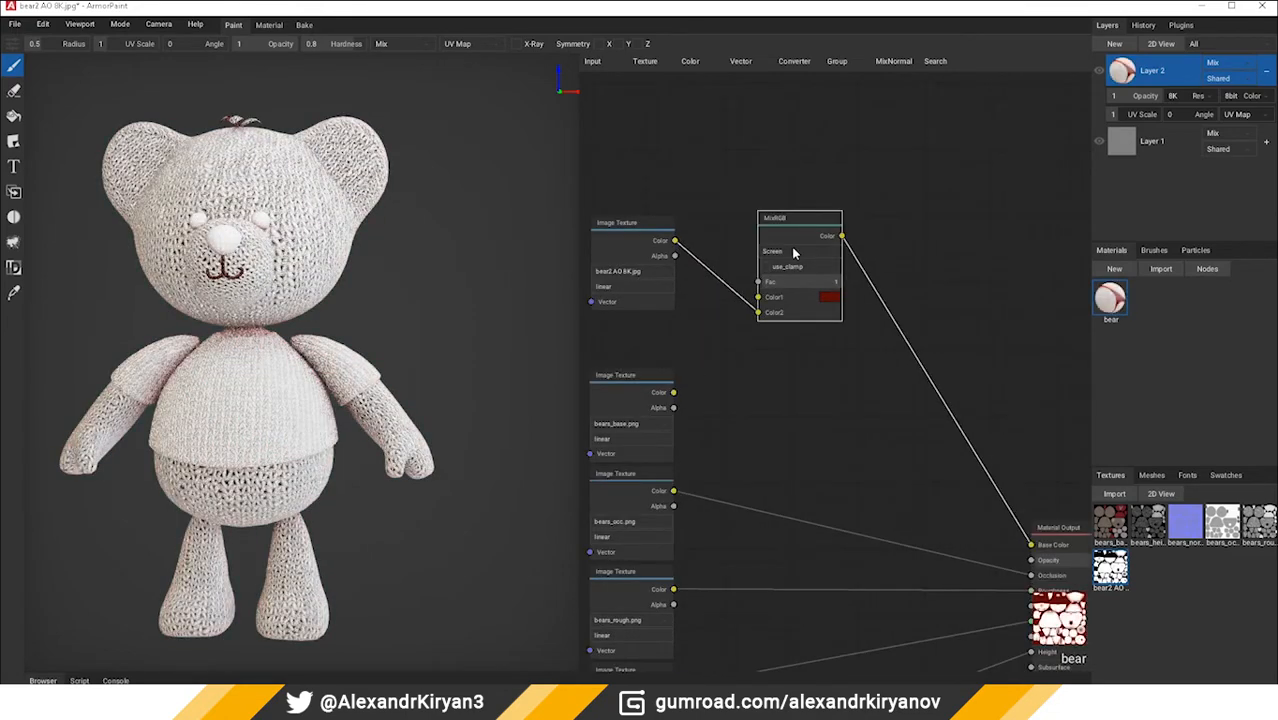
left_click(790, 251)
left_click(783, 379)
Step: Darken the MixRGB node's Color1 to a Value of about 0.23 and shift its hue towards brown
left_click(829, 296)
left_click_drag(850, 437, 840, 441)
scroll(320, 365, "up", 3)
right_click_drag(310, 370, 534, 343)
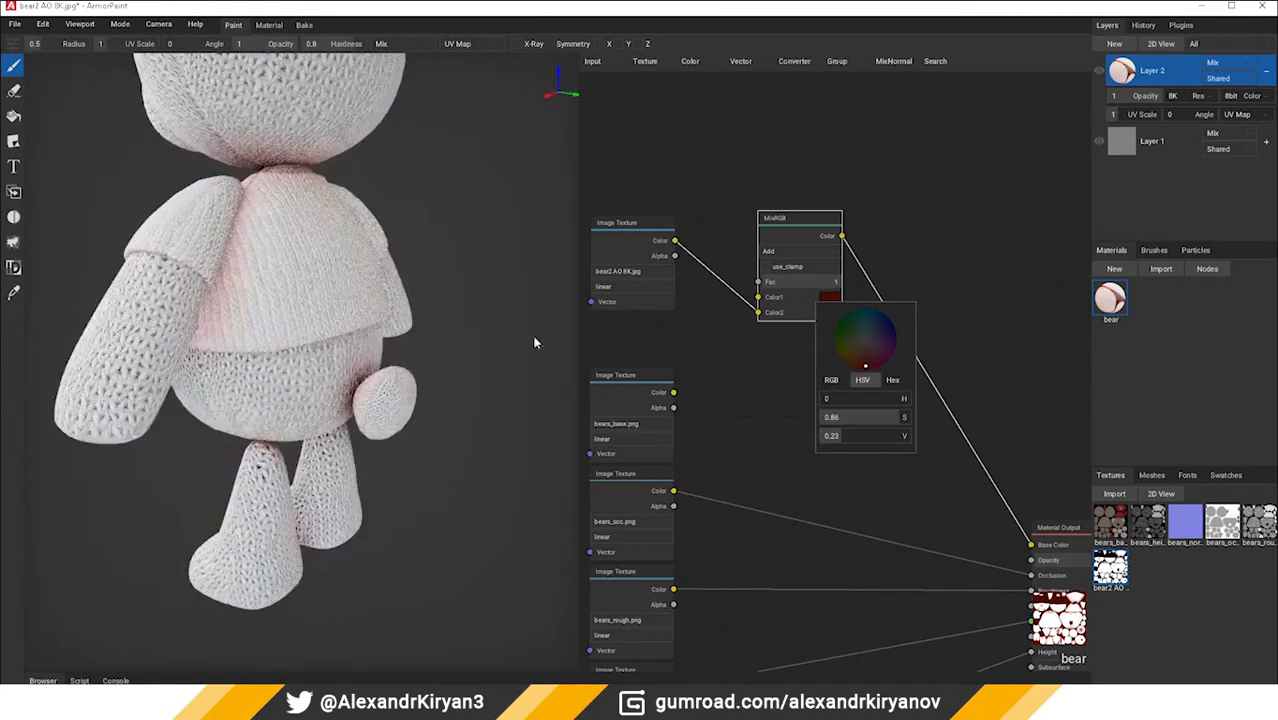
left_click_drag(866, 367, 853, 371)
right_click_drag(240, 276, 435, 345)
left_click(702, 325)
Step: Insert a Bright/Contrast node between the AO image texture and the MixRGB node's Color2
left_click_drag(776, 217, 824, 173)
left_click(690, 61)
left_click(705, 80)
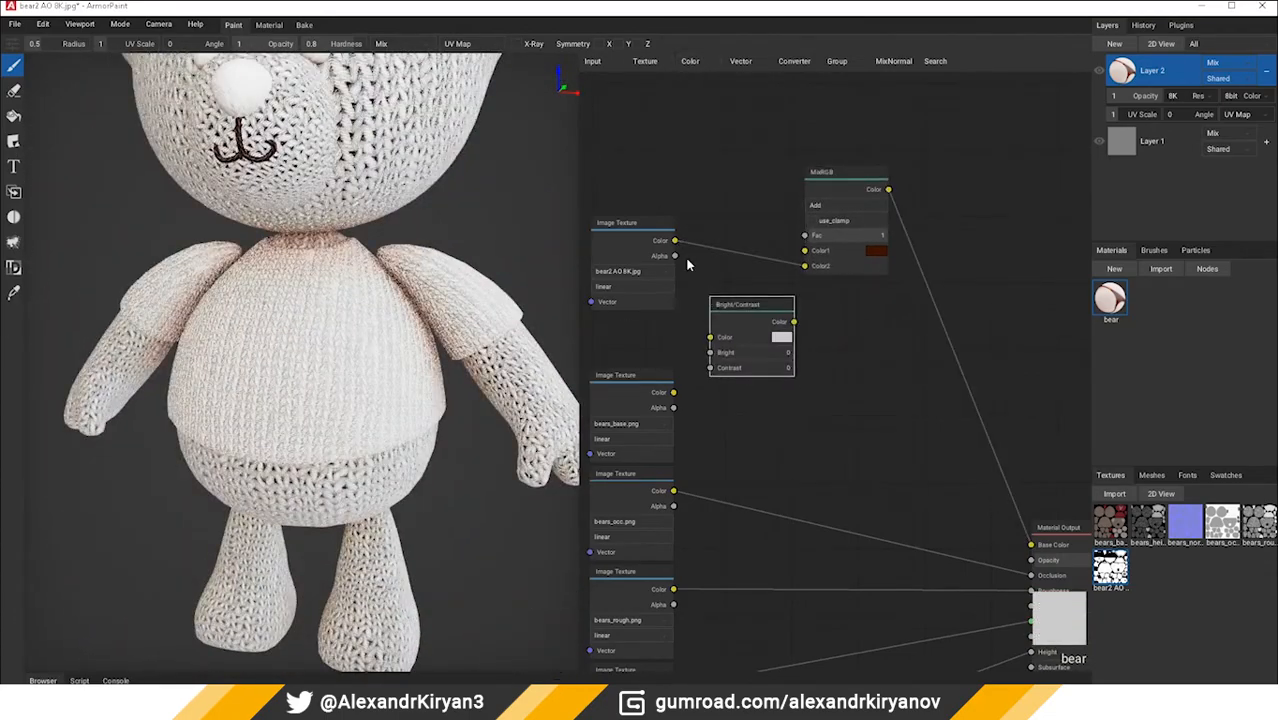
left_click_drag(675, 240, 710, 337)
left_click_drag(793, 322, 804, 266)
left_click_drag(851, 180, 872, 258)
left_click_drag(750, 305, 745, 231)
left_click_drag(850, 255, 836, 212)
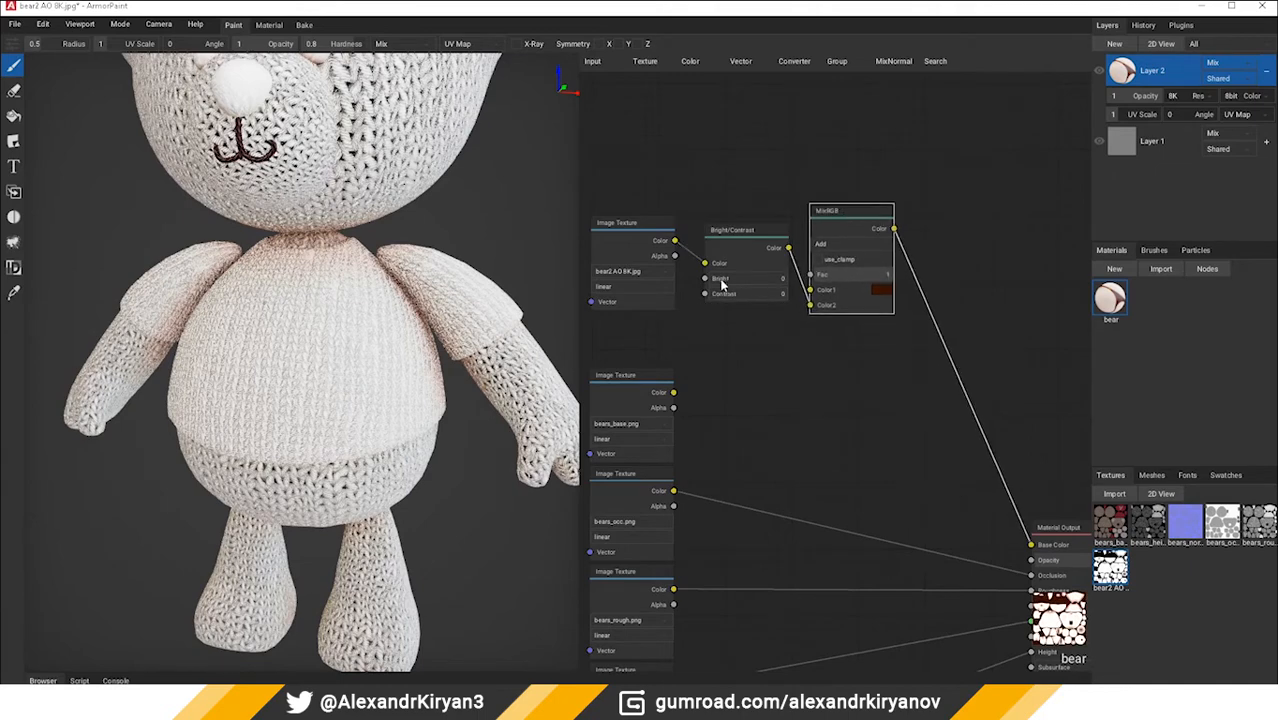
Step: Set the Bright/Contrast node to Bright -0.3 and Contrast 0.5
left_click_drag(722, 278, 795, 229)
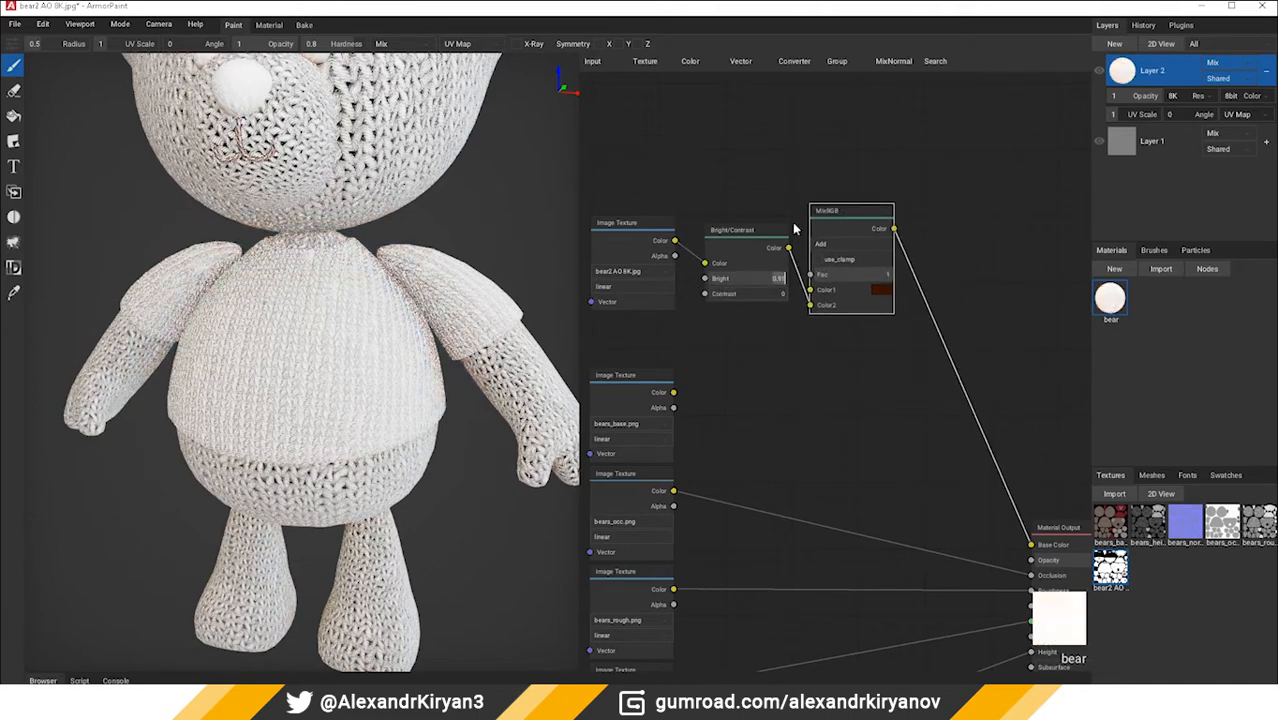
type("-0.3")
key("Return")
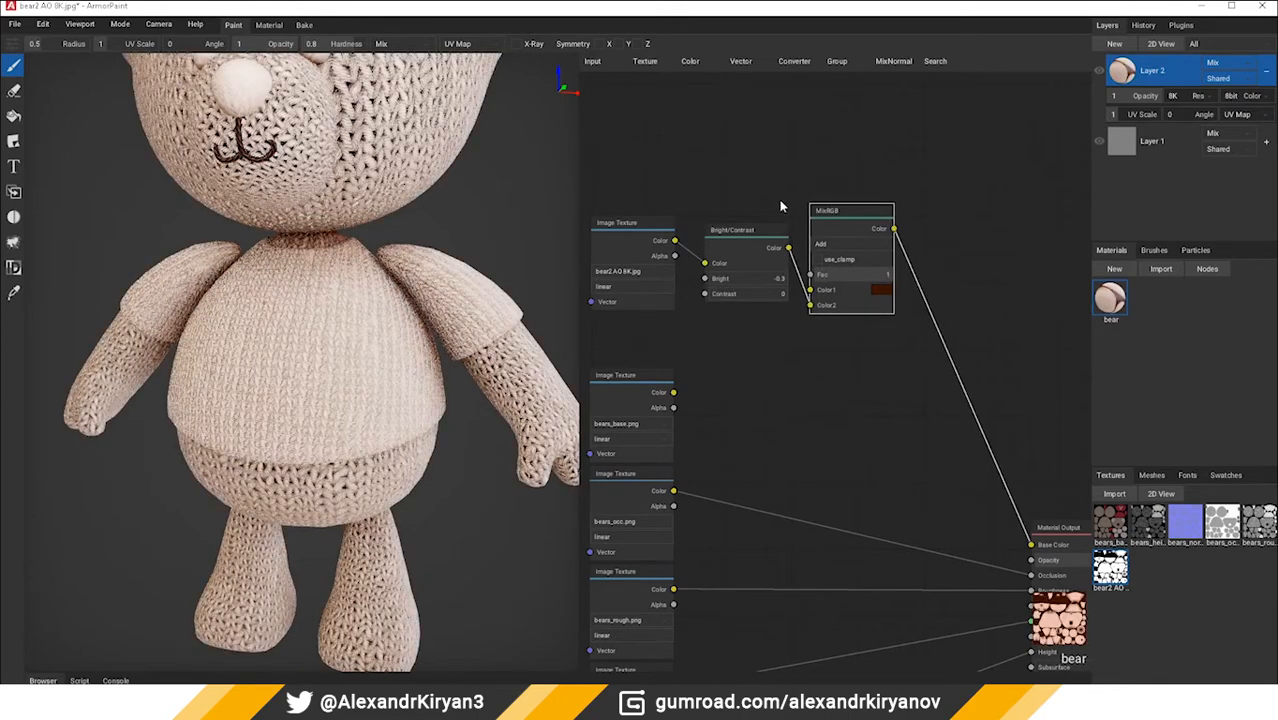
left_click_drag(718, 294, 747, 302)
left_click(752, 376)
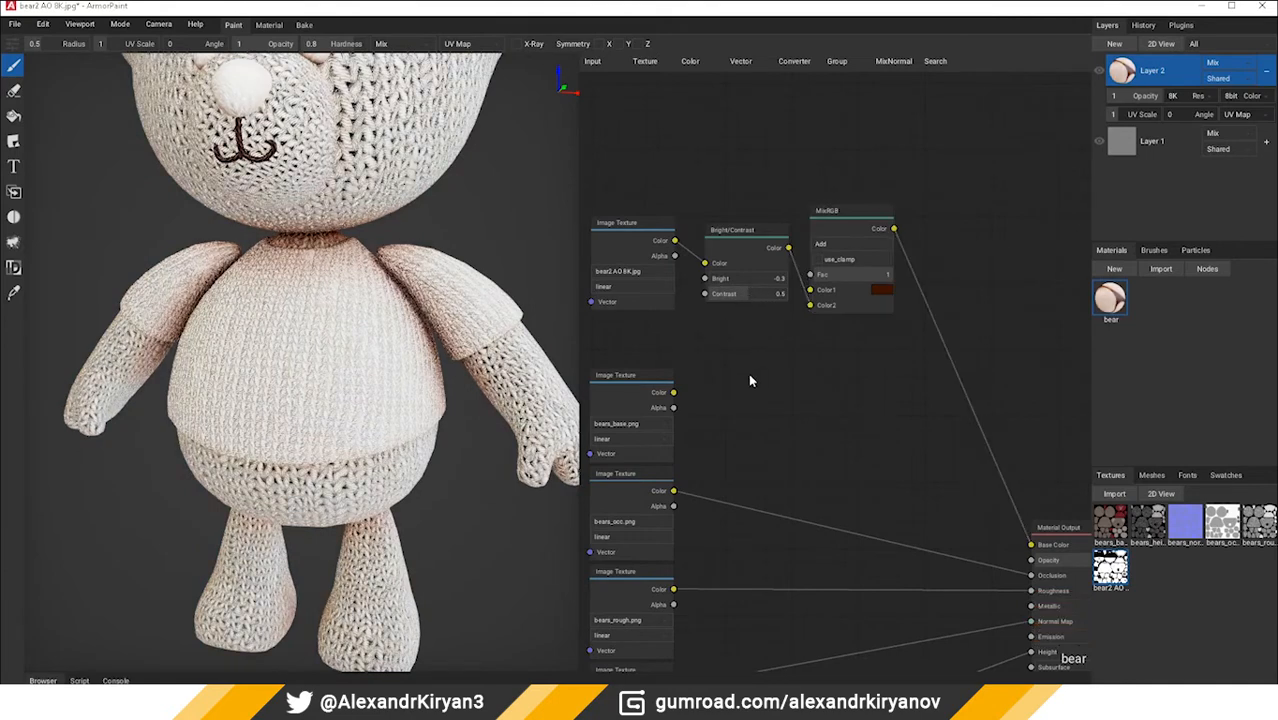
Step: Add a MixRGB node that combines bears_base.png as Color1 with the tinted AO mix, and connect it to Base Color
middle_click_drag(752, 376, 750, 311)
left_click_drag(645, 308, 645, 288)
scroll(740, 260, "down", 2)
middle_click_drag(858, 205, 790, 205)
left_click(742, 62)
mouse_move(708, 68)
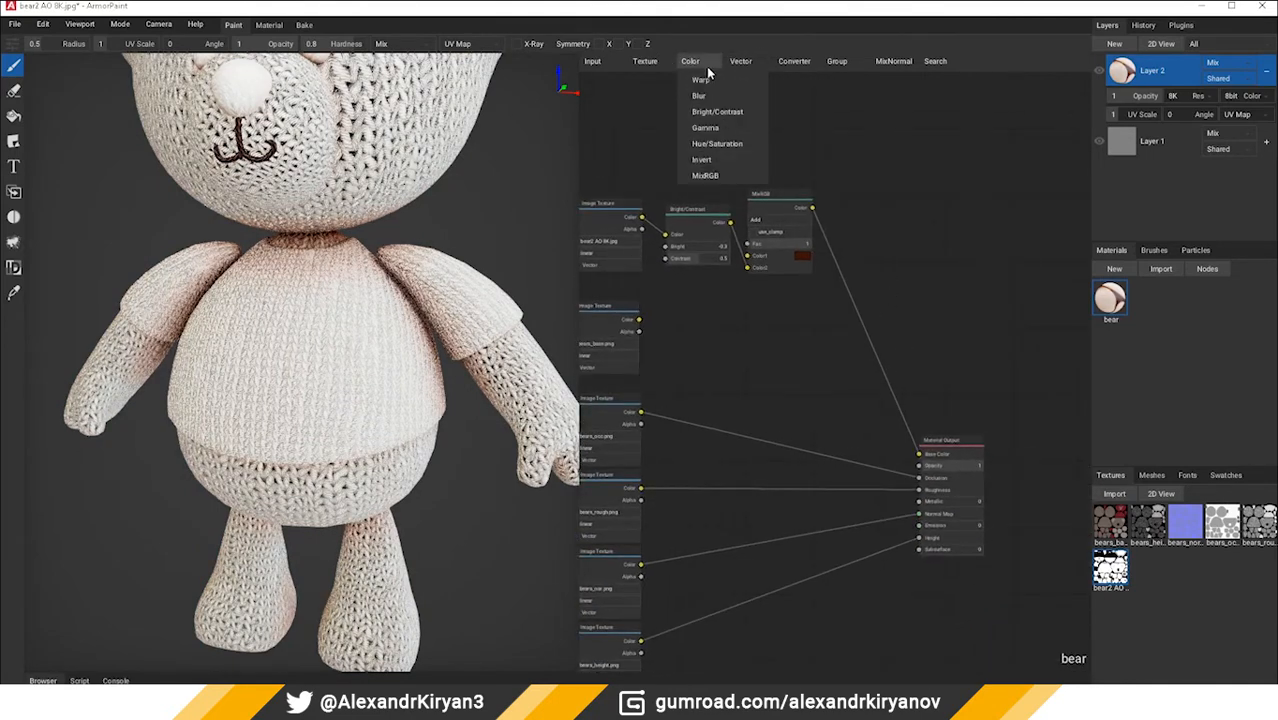
left_click(708, 176)
left_click_drag(639, 320, 783, 387)
left_click_drag(847, 325, 918, 454)
Step: Reposition the new MixRGB node and set its blending mode to Multiply
left_click_drag(804, 311, 845, 308)
left_click(838, 332)
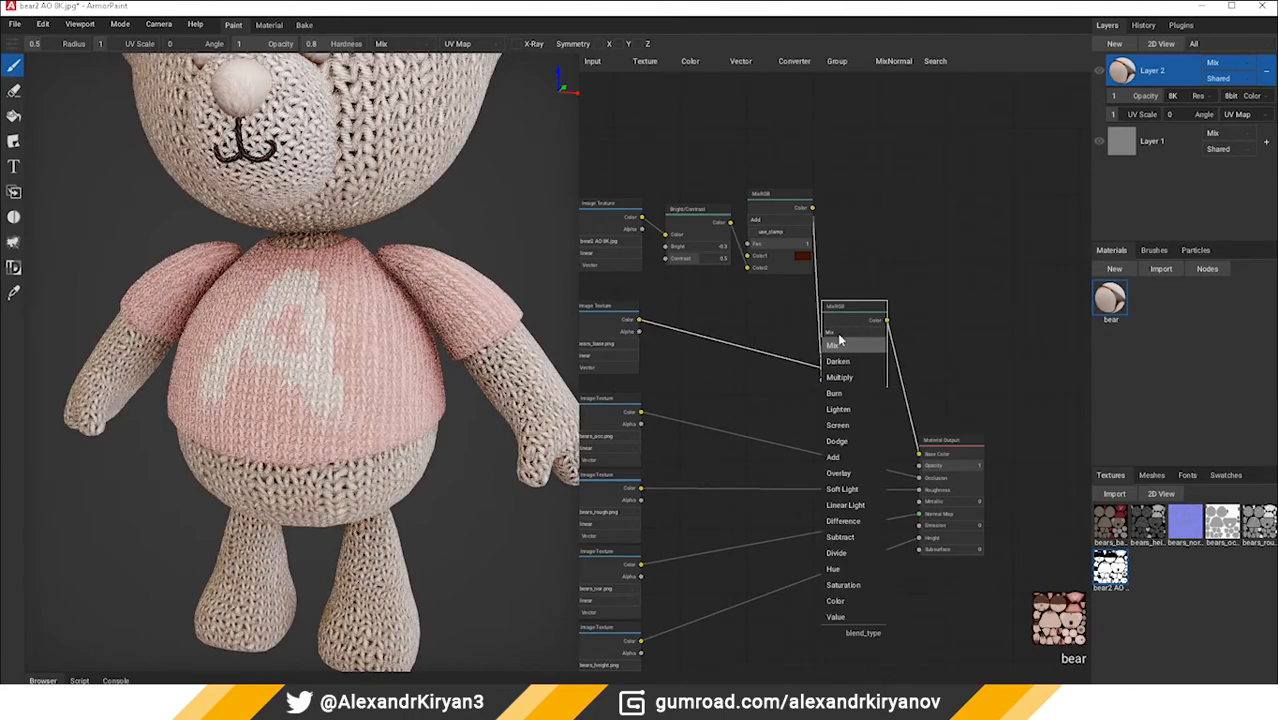
left_click(838, 377)
Step: Arrange the AO image, Bright/Contrast and Add mix nodes above the base texture, and adjust the Multiply node's Fac
middle_click_drag(787, 246, 916, 288)
left_click_drag(733, 247, 647, 249)
left_click_drag(823, 252, 722, 250)
left_click_drag(901, 239, 804, 259)
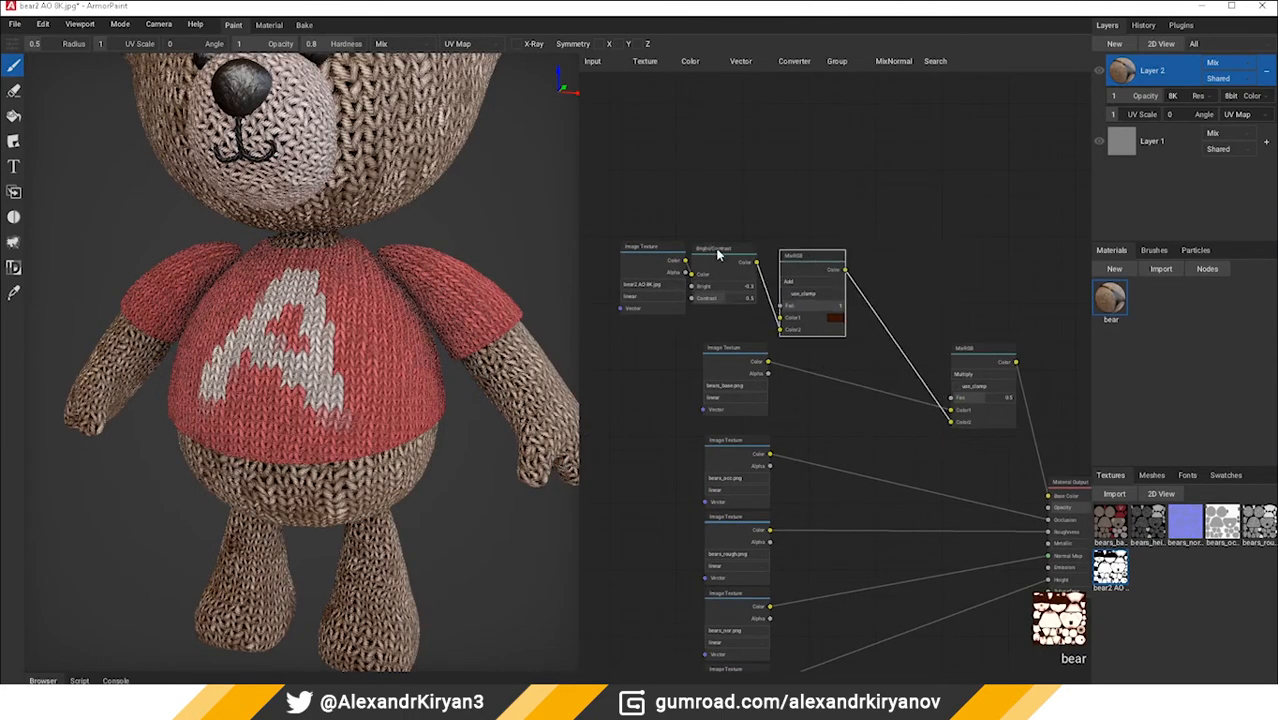
left_click_drag(719, 250, 729, 252)
left_click_drag(1014, 396, 1018, 396)
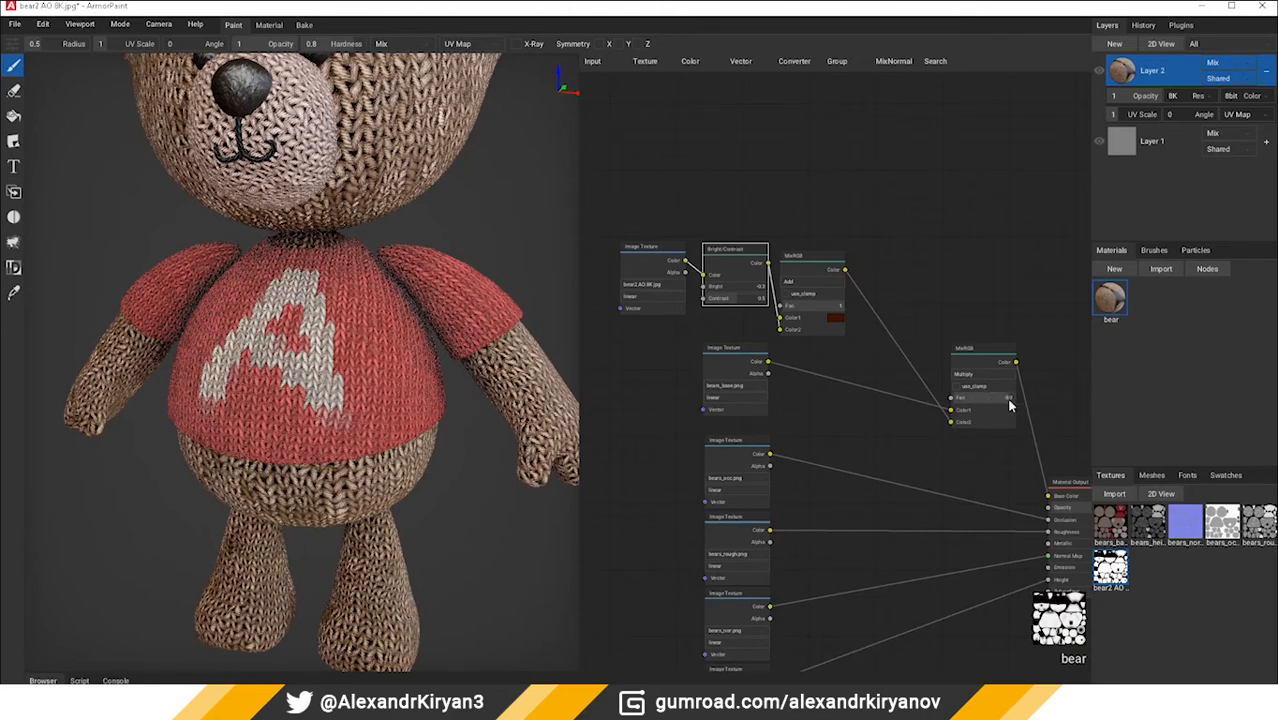
key("0")
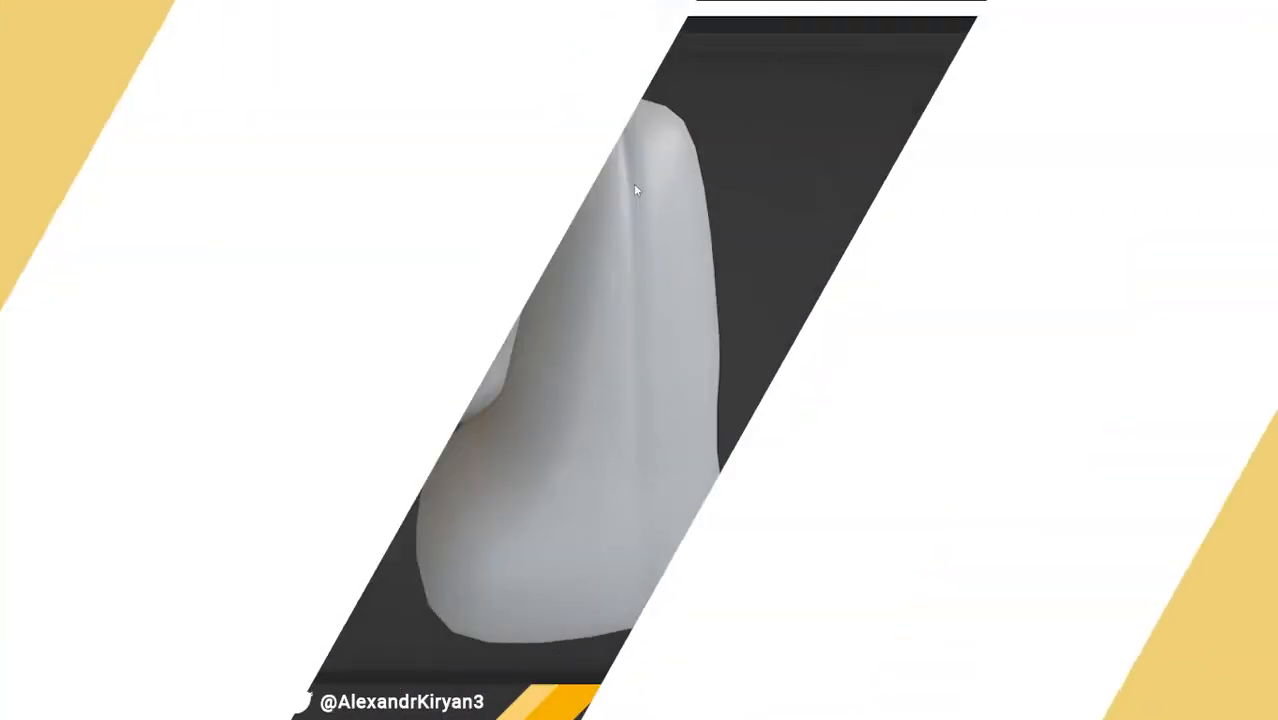
Step: Paint a thin dark brown seam with Material 3 along the legs' grooves and over their upper edge on Layer 3
left_click_drag(633, 185, 639, 337)
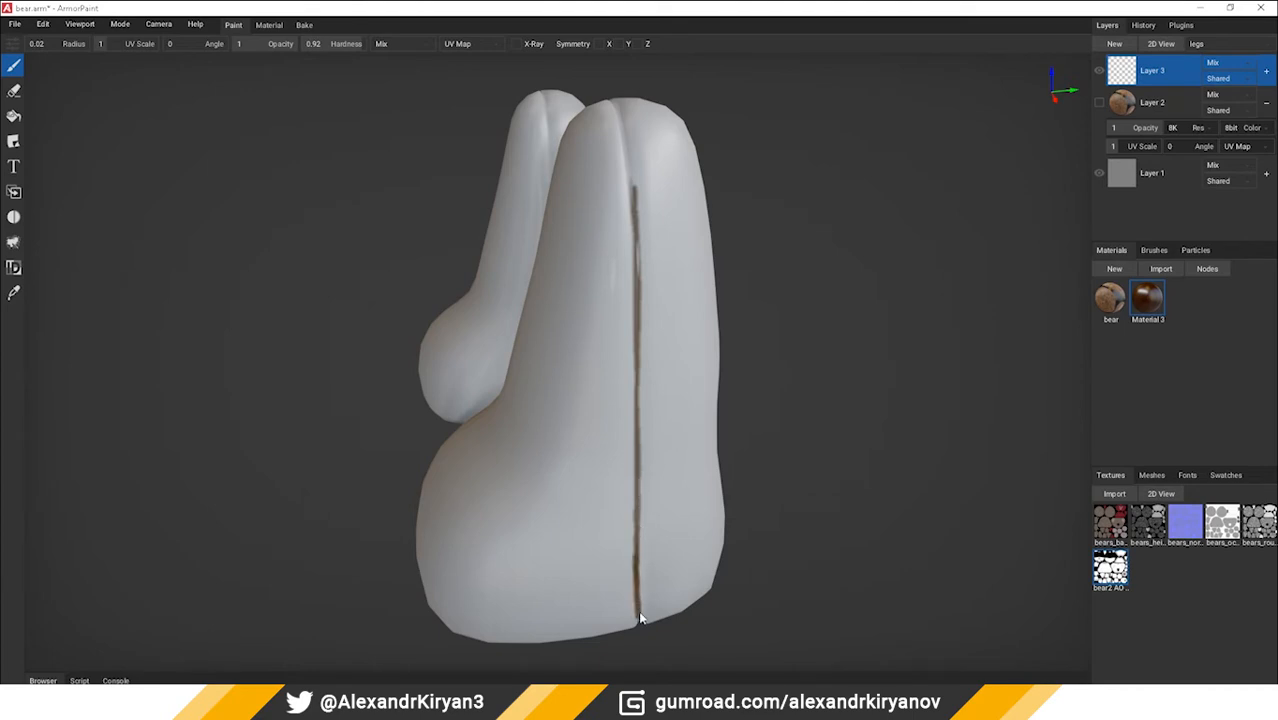
mouse_move(643, 538)
right_mouse_down()
mouse_move(618, 333)
mouse_move(622, 452)
right_mouse_up()
left_click_drag(622, 452, 621, 336)
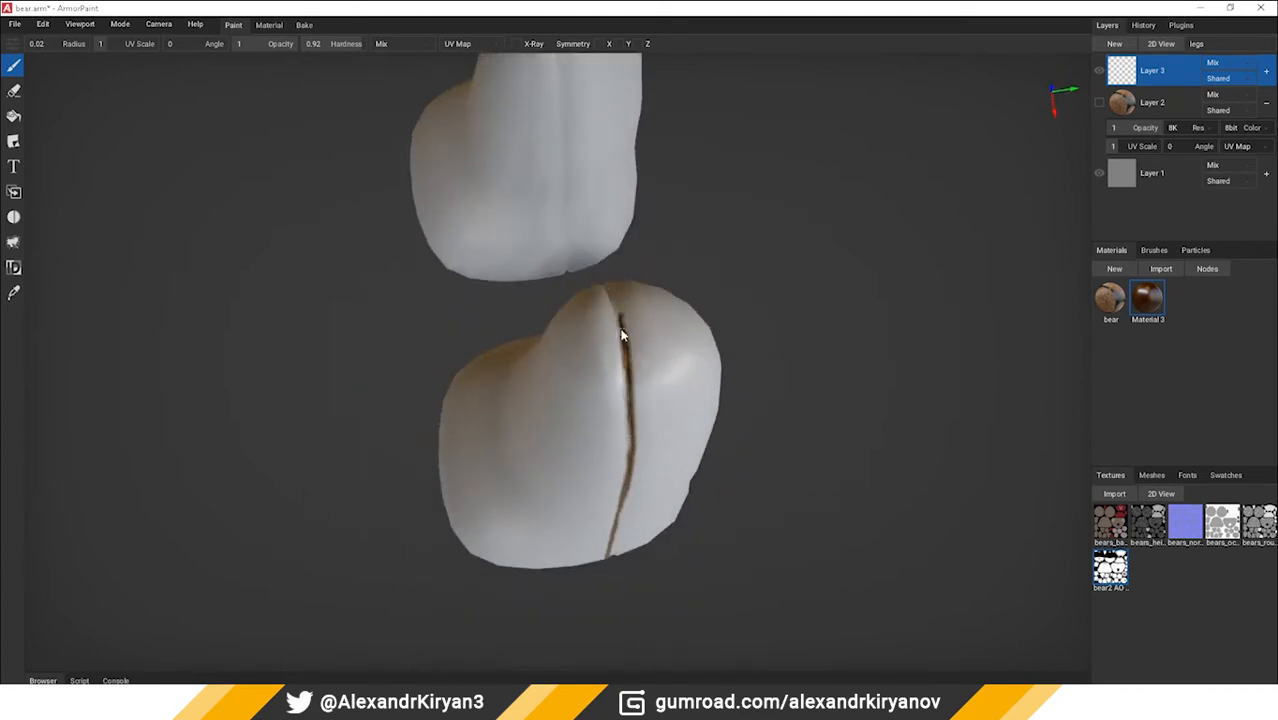
mouse_move(620, 338)
right_mouse_down()
mouse_move(699, 365)
mouse_move(537, 506)
right_mouse_up()
left_click_drag(537, 506, 521, 301)
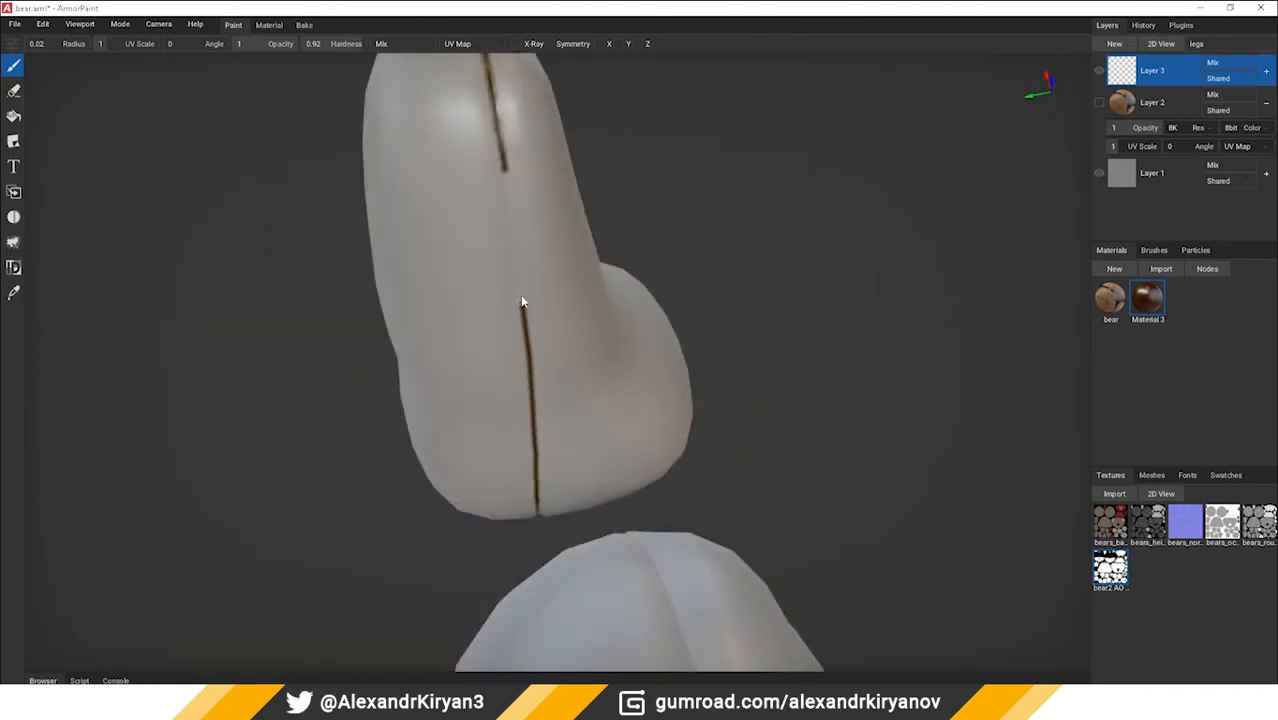
right_click_drag(535, 496, 573, 315)
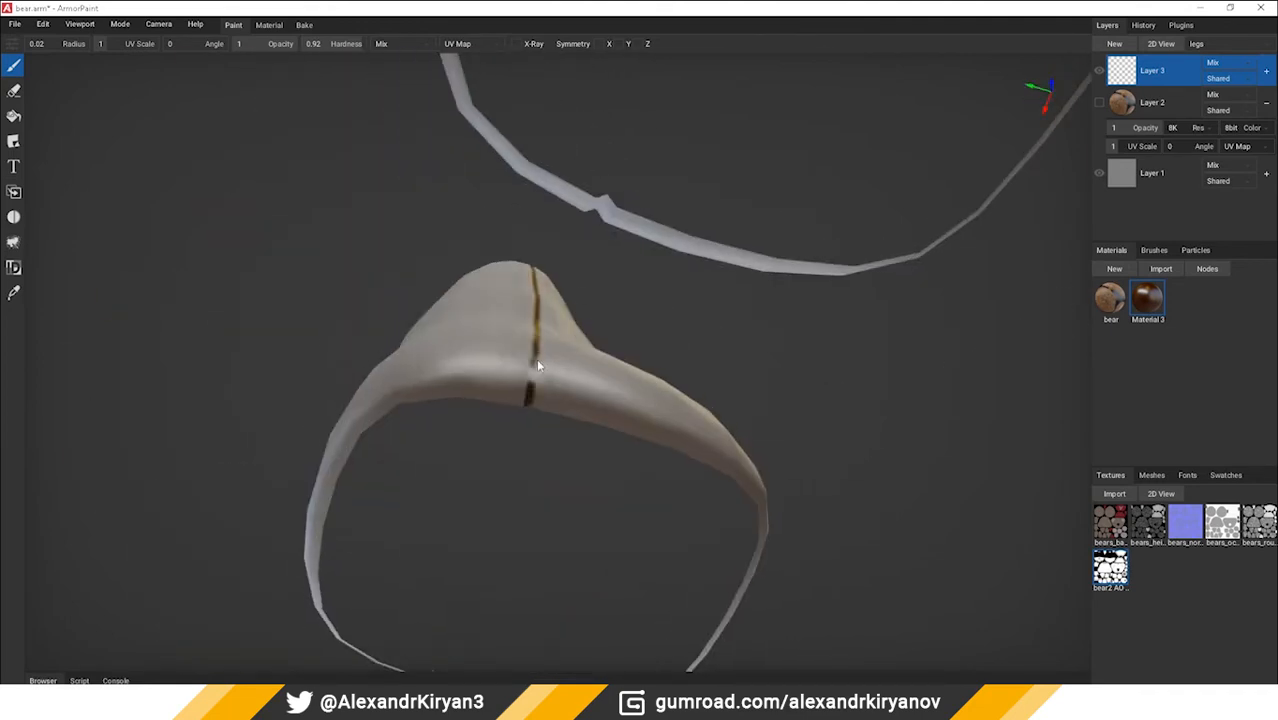
left_click_drag(537, 360, 530, 392)
scroll(500, 340, "down", 5)
right_click_drag(485, 324, 540, 470)
Step: Isolate the body part and paint the seam along its side groove
left_click(1191, 46)
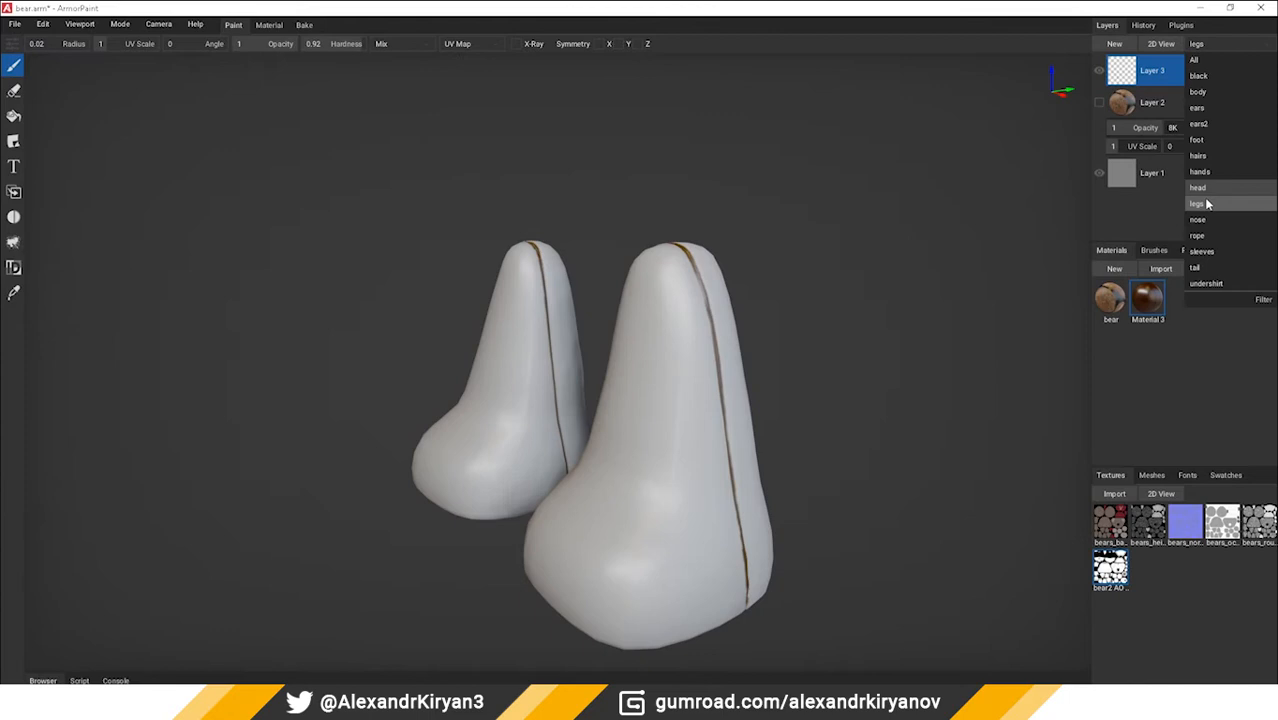
left_click(1199, 92)
mouse_move(516, 300)
left_mouse_down()
mouse_move(537, 545)
mouse_move(510, 172)
left_mouse_up()
mouse_move(510, 172)
right_mouse_down()
mouse_move(617, 318)
mouse_move(1146, 210)
right_mouse_up()
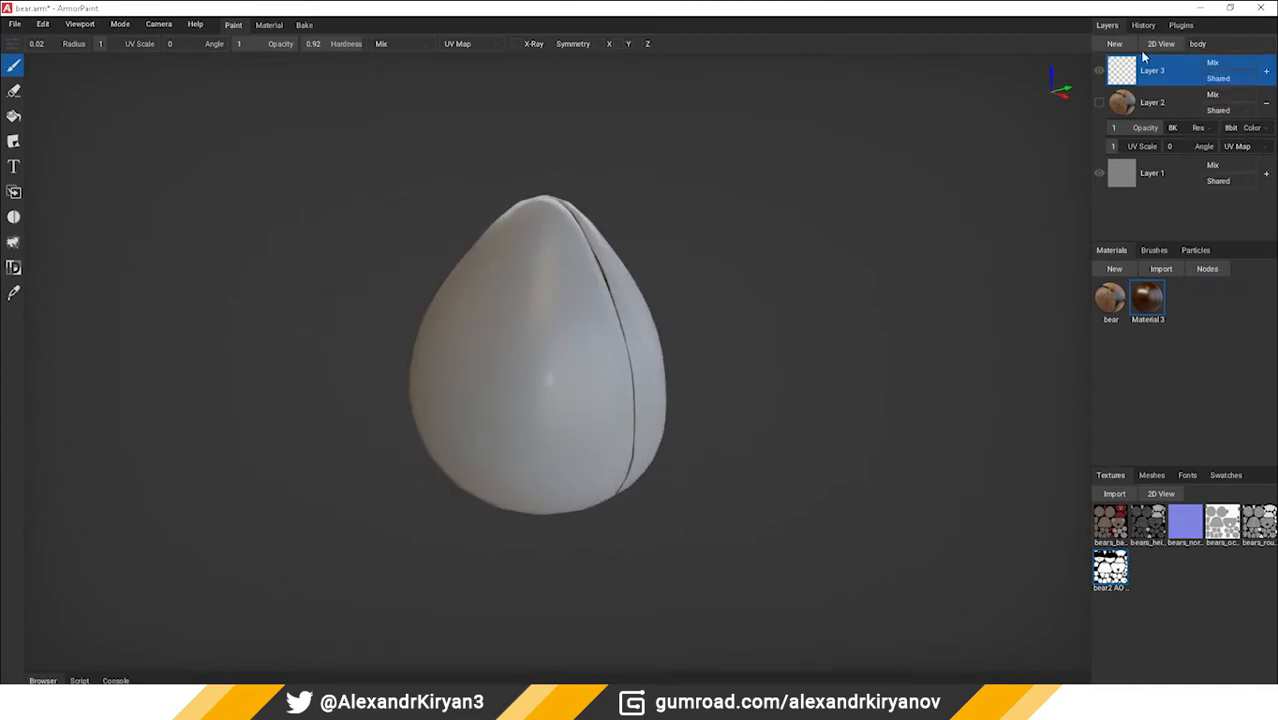
Step: Show all parts, trace the inner ear outline with a thin seam, and undo the last stroke
left_click(1197, 43)
left_click(1200, 62)
mouse_move(584, 279)
left_mouse_down()
mouse_move(776, 206)
mouse_move(928, 286)
mouse_move(890, 509)
left_mouse_up()
left_click_drag(784, 567, 580, 286)
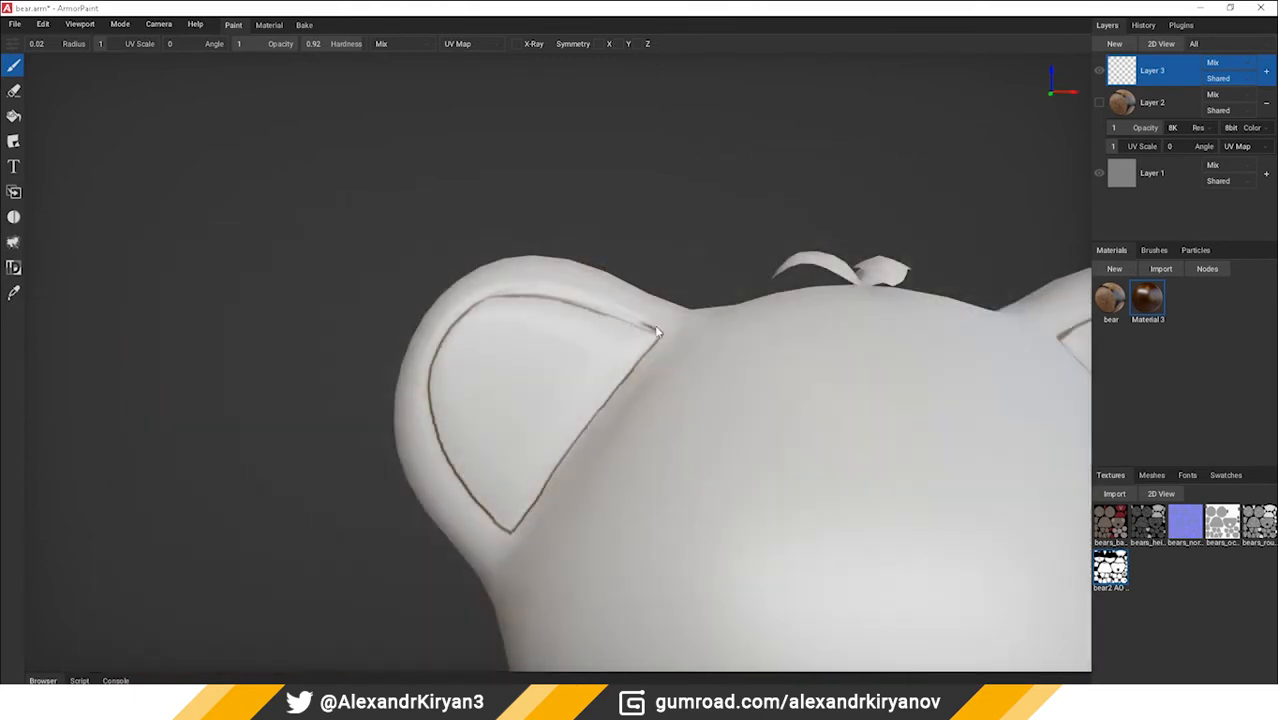
key("ctrl+z")
Step: Paint the seam around the muzzle where it meets the head, using a brush radius of 0.03
right_click_drag(485, 184, 455, 215)
scroll(500, 240, "up", 3)
mouse_move(682, 394)
left_mouse_down()
mouse_move(571, 319)
mouse_move(521, 303)
mouse_move(664, 371)
left_mouse_up()
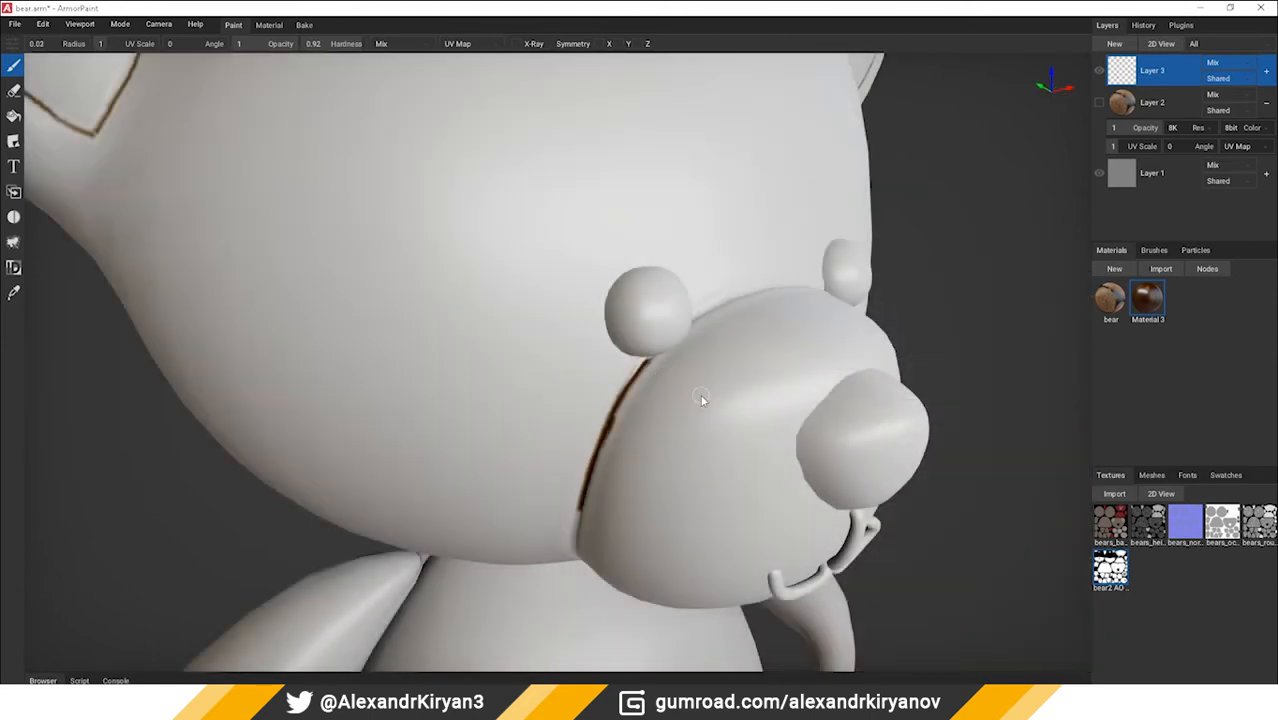
right_click_drag(701, 400, 522, 478)
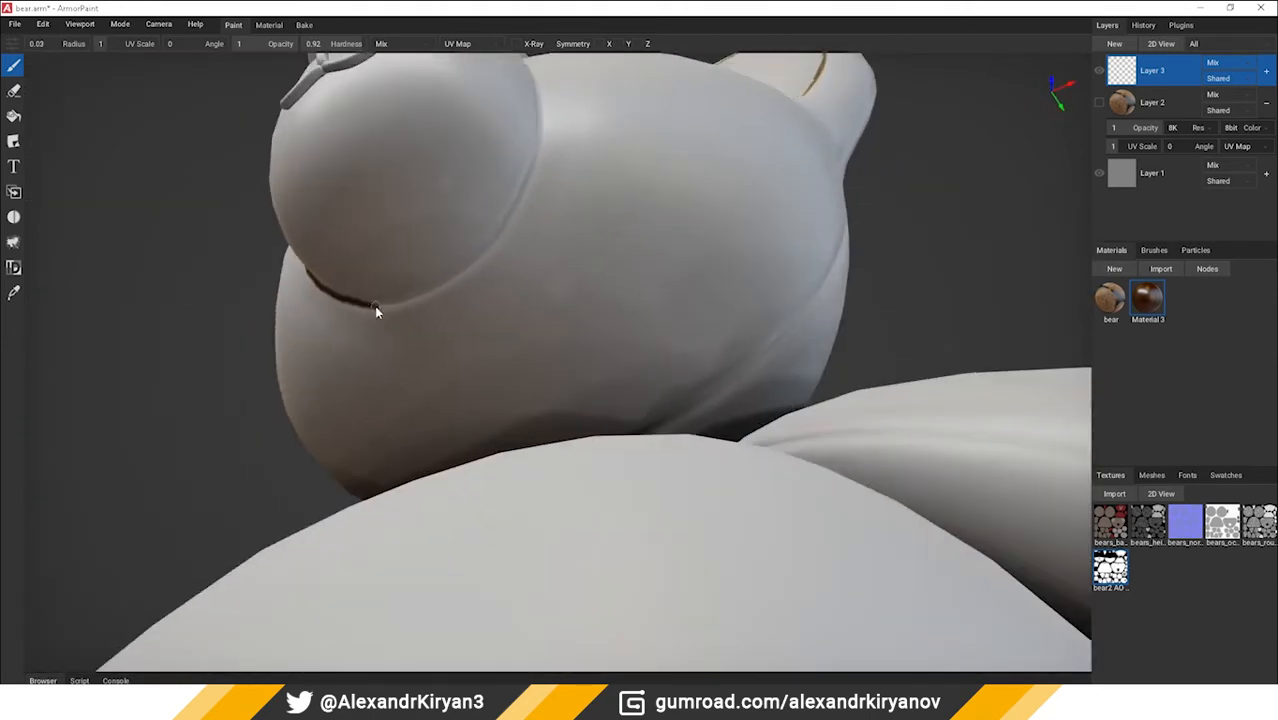
left_click_drag(374, 306, 556, 130)
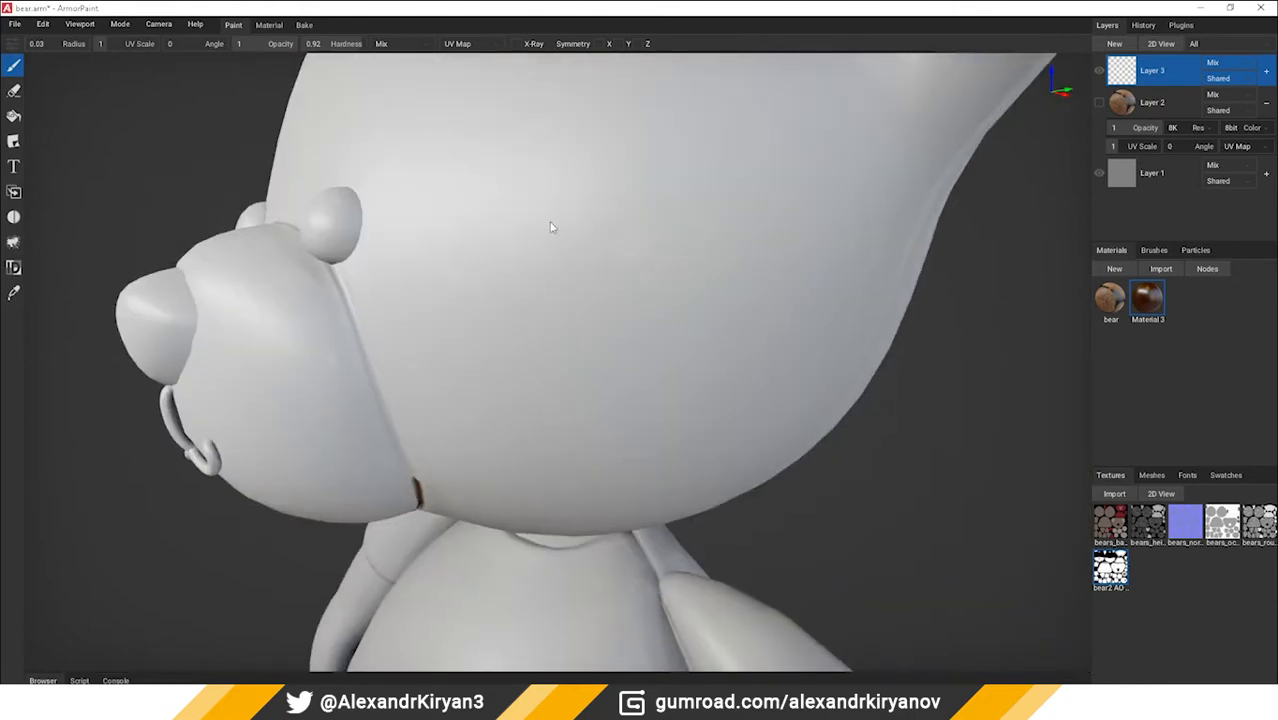
left_click_drag(418, 495, 350, 312)
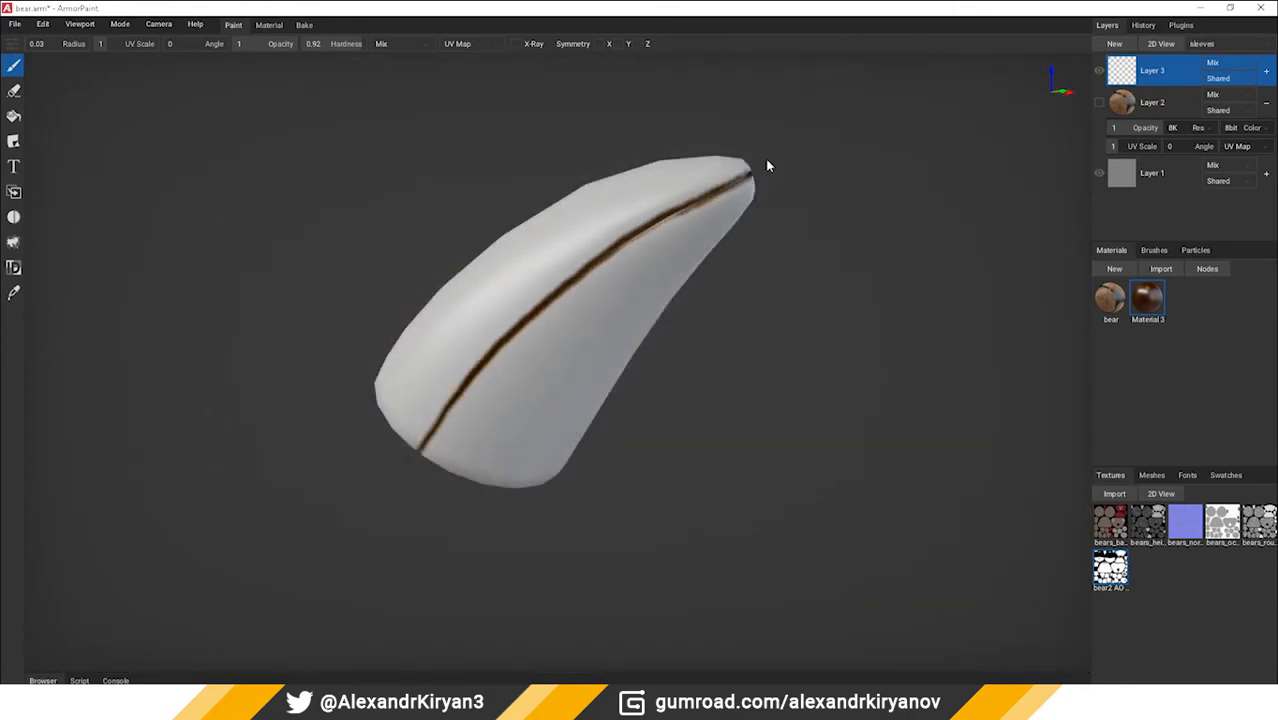
Step: Paint the seams along the grooves of the isolated sleeves with the 0.03 brush radius
right_click_drag(767, 165, 647, 195)
right_click_drag(590, 305, 502, 111)
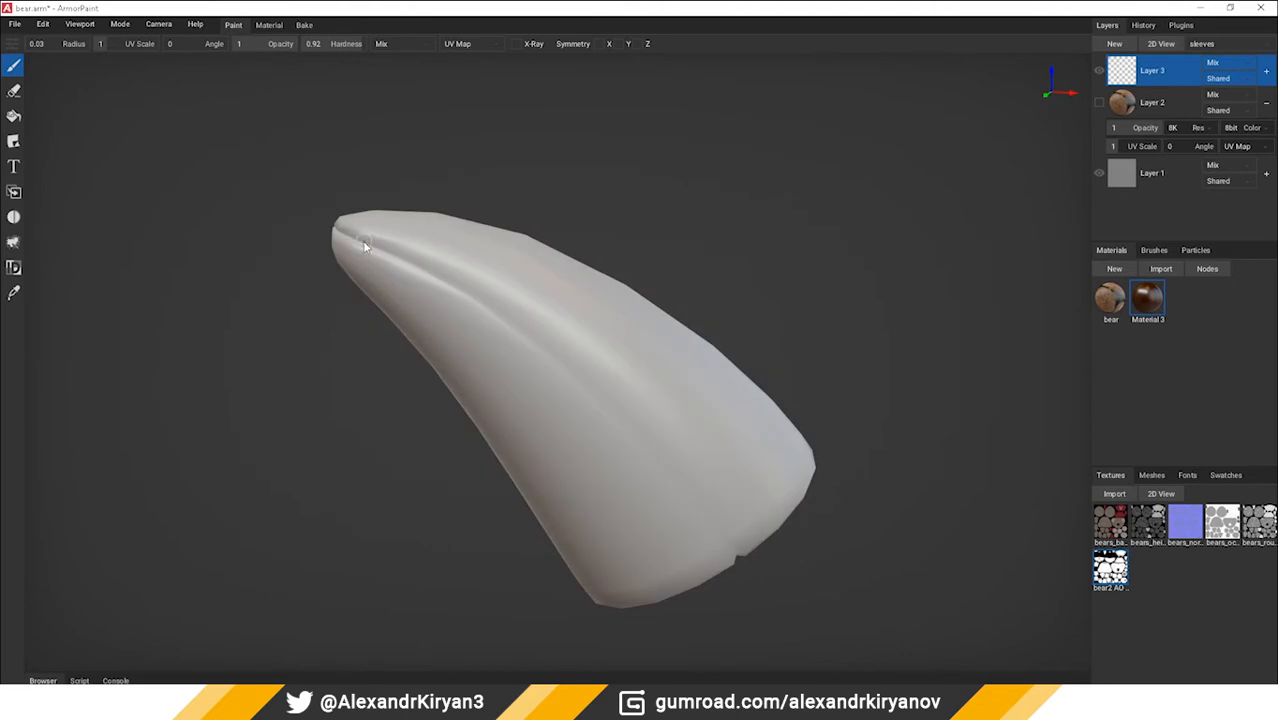
mouse_move(360, 245)
left_mouse_down()
mouse_move(584, 379)
mouse_move(776, 556)
left_mouse_up()
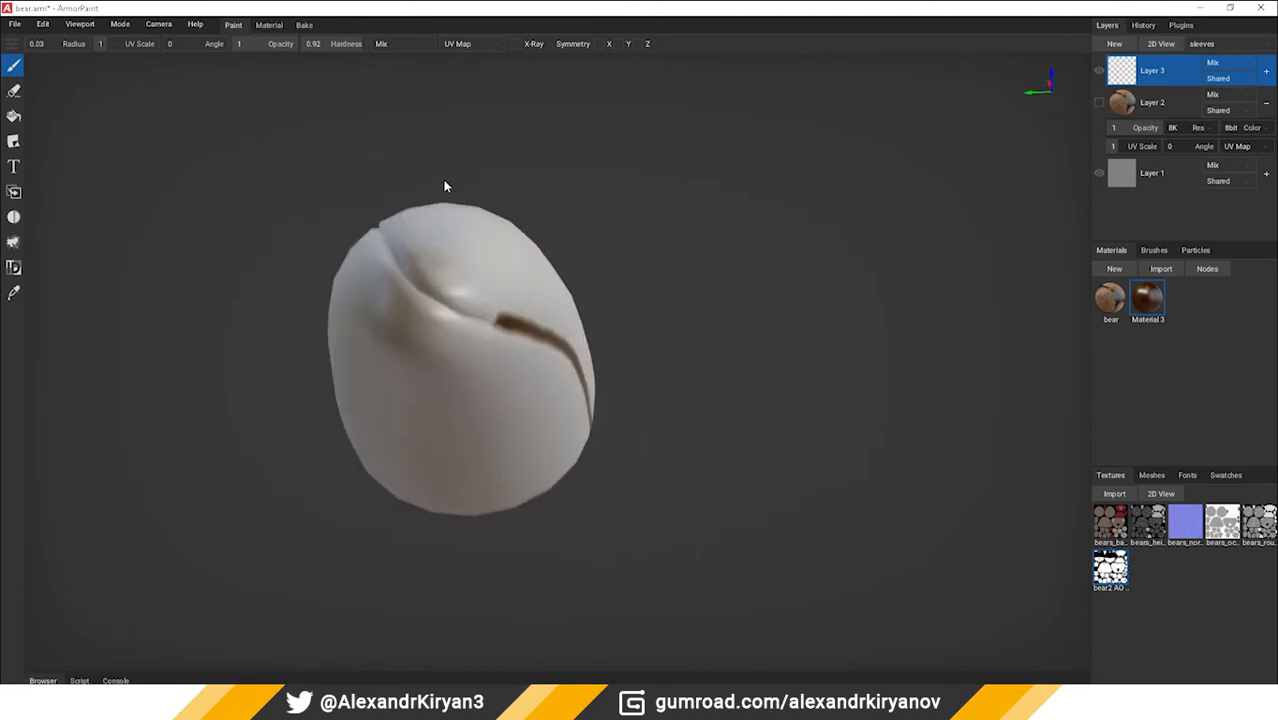
left_click_drag(505, 325, 423, 285)
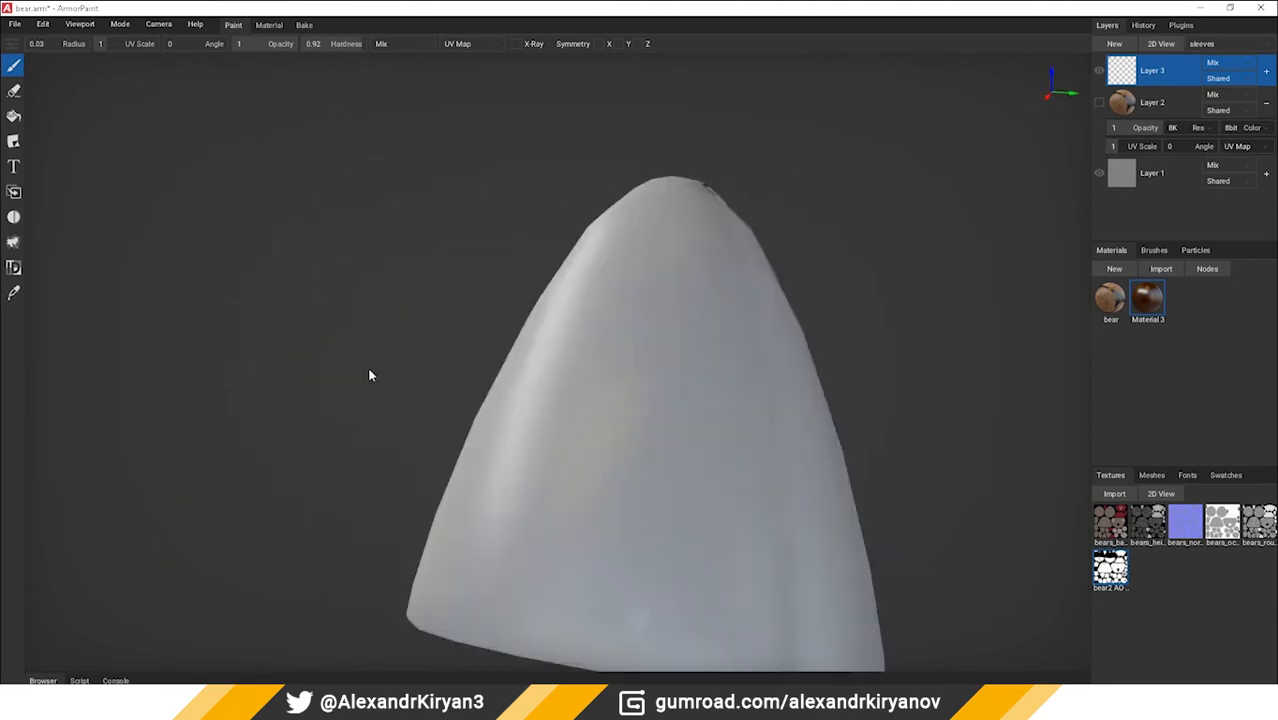
right_click_drag(371, 371, 420, 387)
mouse_move(442, 565)
left_mouse_down()
mouse_move(616, 328)
mouse_move(705, 238)
left_mouse_up()
right_click_drag(705, 238, 884, 285)
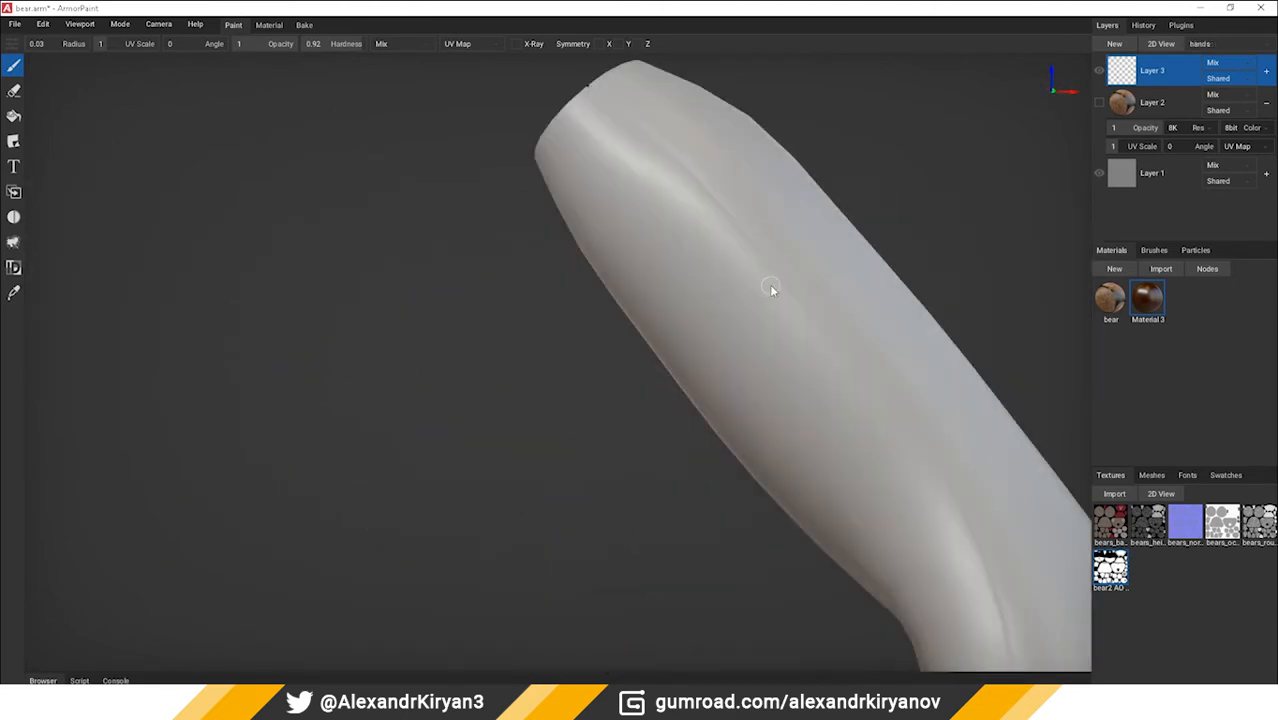
Step: Paint seams along the grooves of the isolated hands, reducing the brush radius to 0.02
right_click_drag(770, 285, 459, 193)
mouse_move(459, 193)
left_mouse_down()
mouse_move(625, 394)
mouse_move(613, 525)
left_mouse_up()
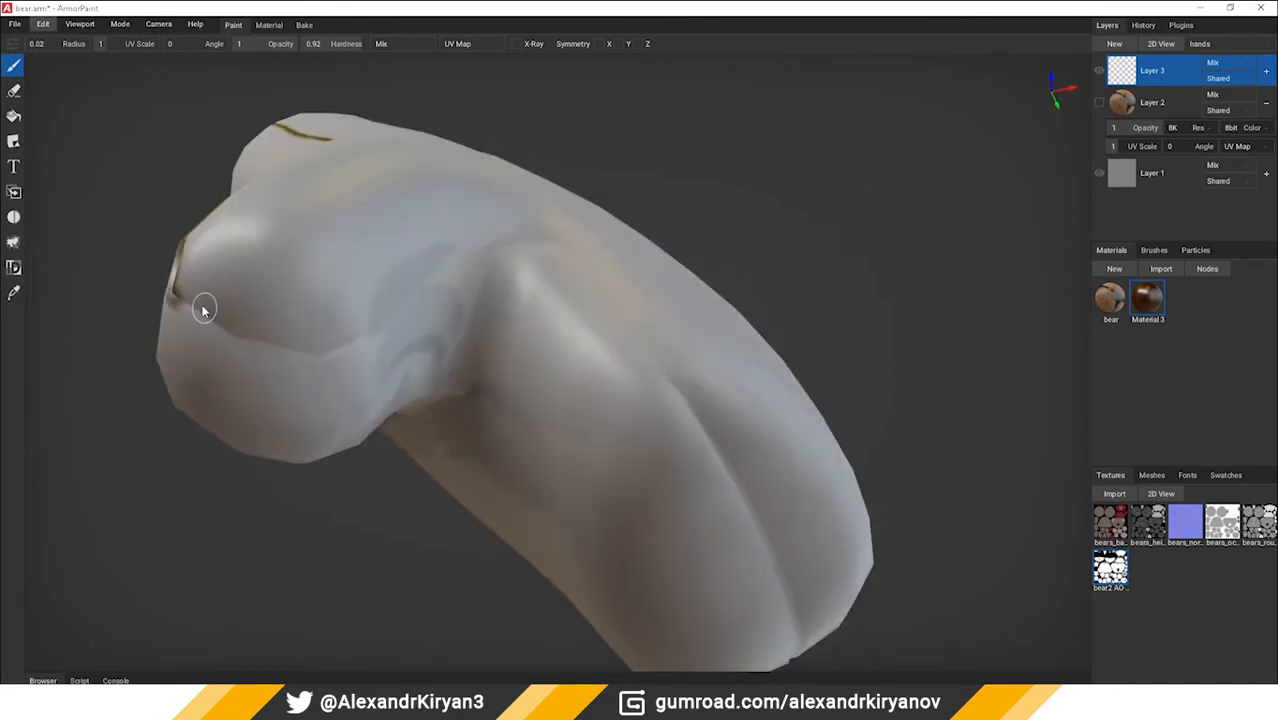
left_click_drag(205, 300, 408, 319)
mouse_move(408, 319)
right_mouse_down()
mouse_move(628, 448)
mouse_move(614, 455)
right_mouse_up()
mouse_move(257, 470)
left_mouse_down()
mouse_move(441, 302)
mouse_move(638, 484)
mouse_move(890, 559)
left_mouse_up()
right_click_drag(890, 559, 665, 542)
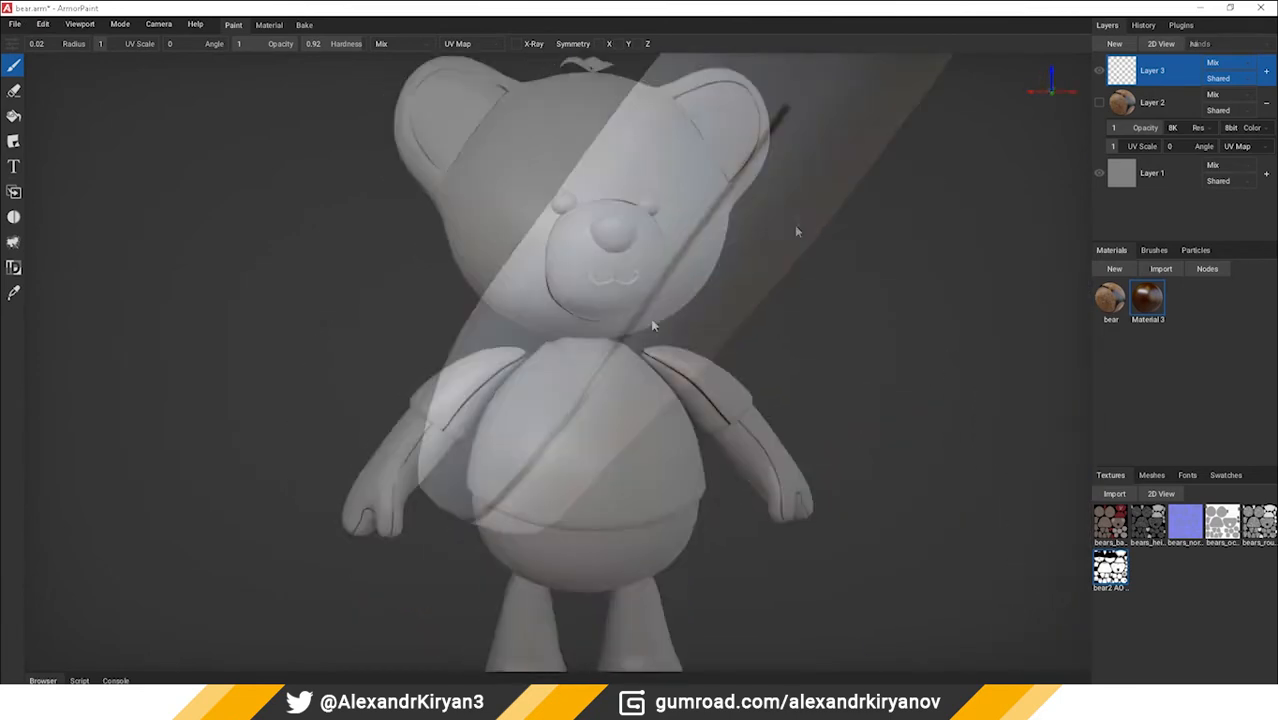
Step: Isolate the undershirt and paint seams down its side grooves from the upper opening to the hem
right_click_drag(794, 225, 713, 269)
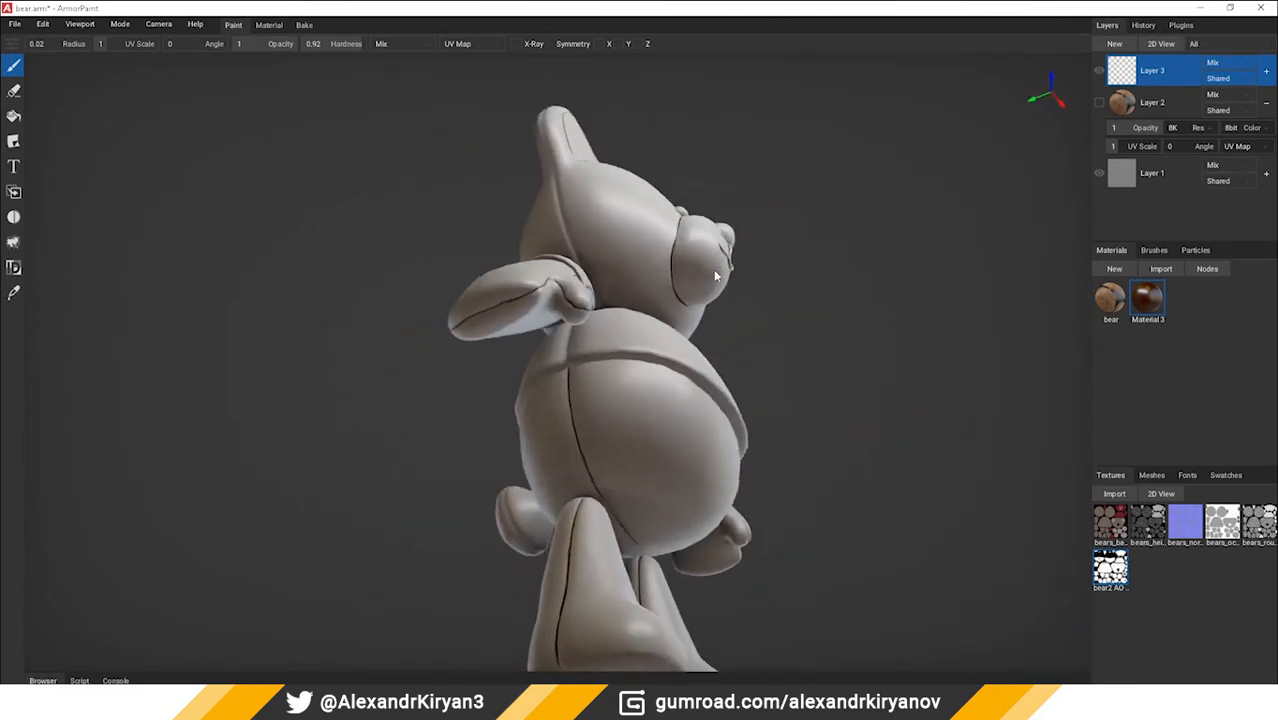
left_click(1200, 43)
scroll(507, 405, "up", 3)
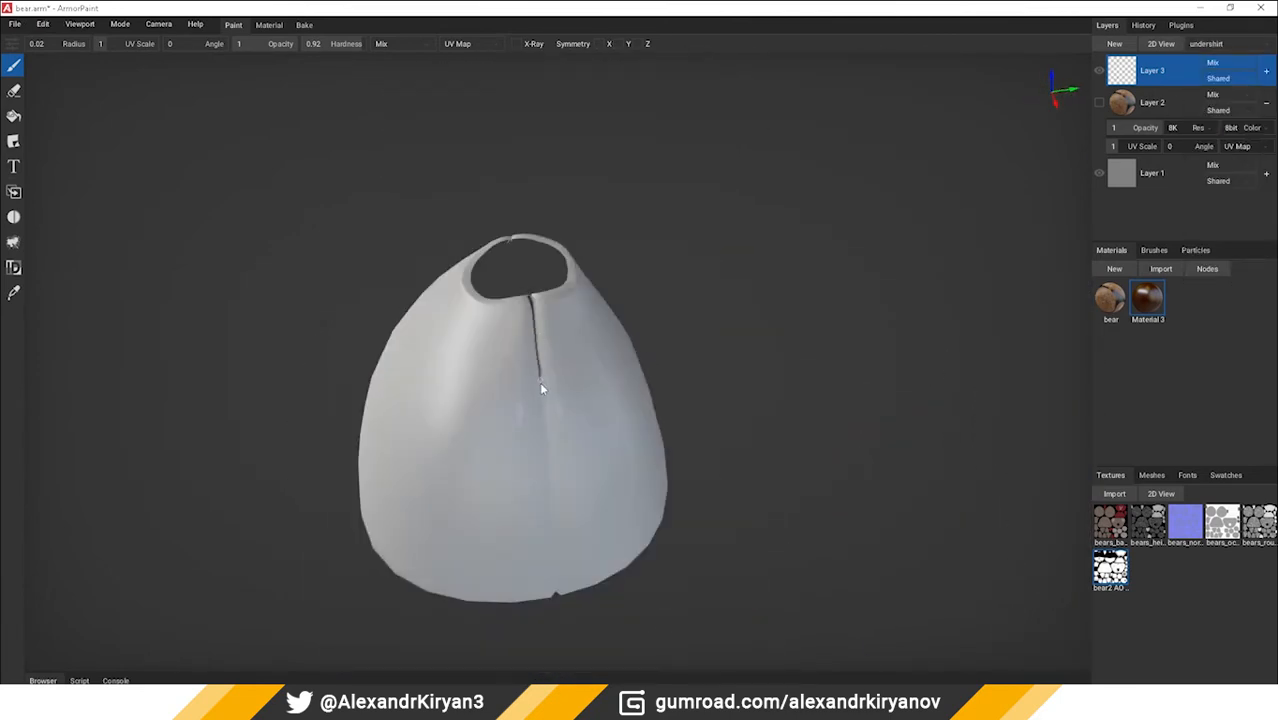
right_click_drag(557, 608, 548, 265)
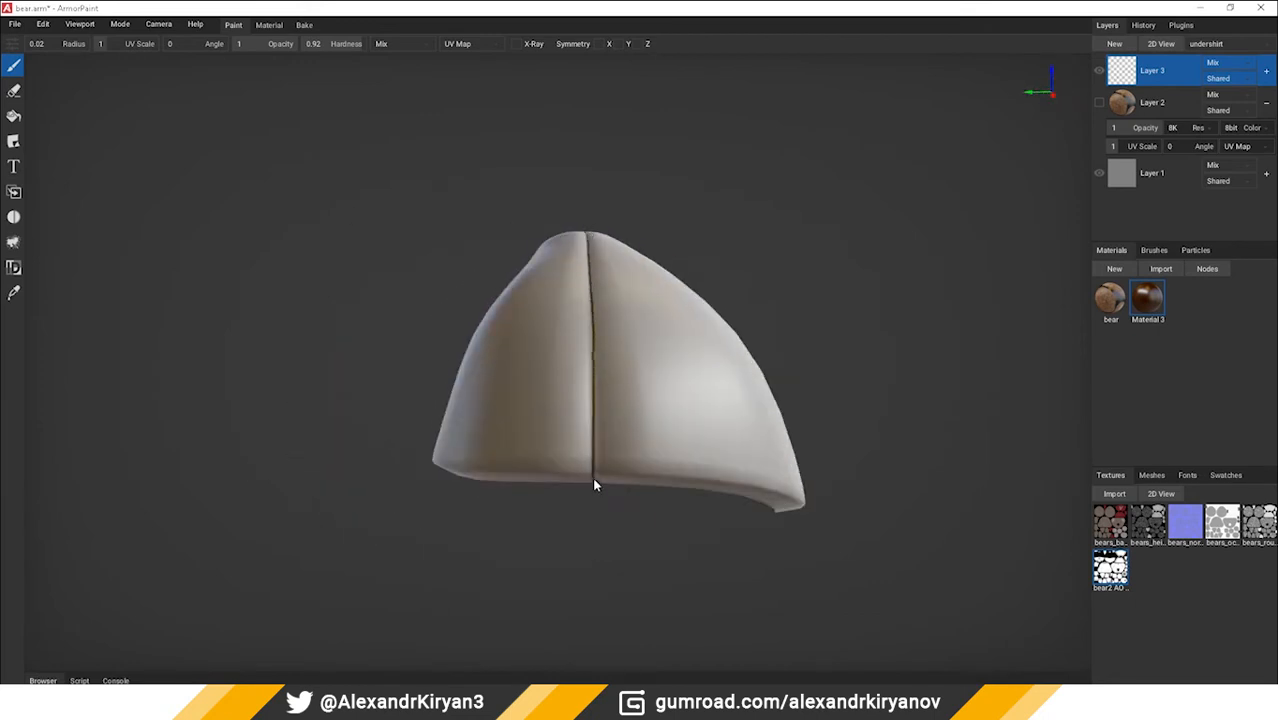
right_click_drag(594, 485, 585, 345)
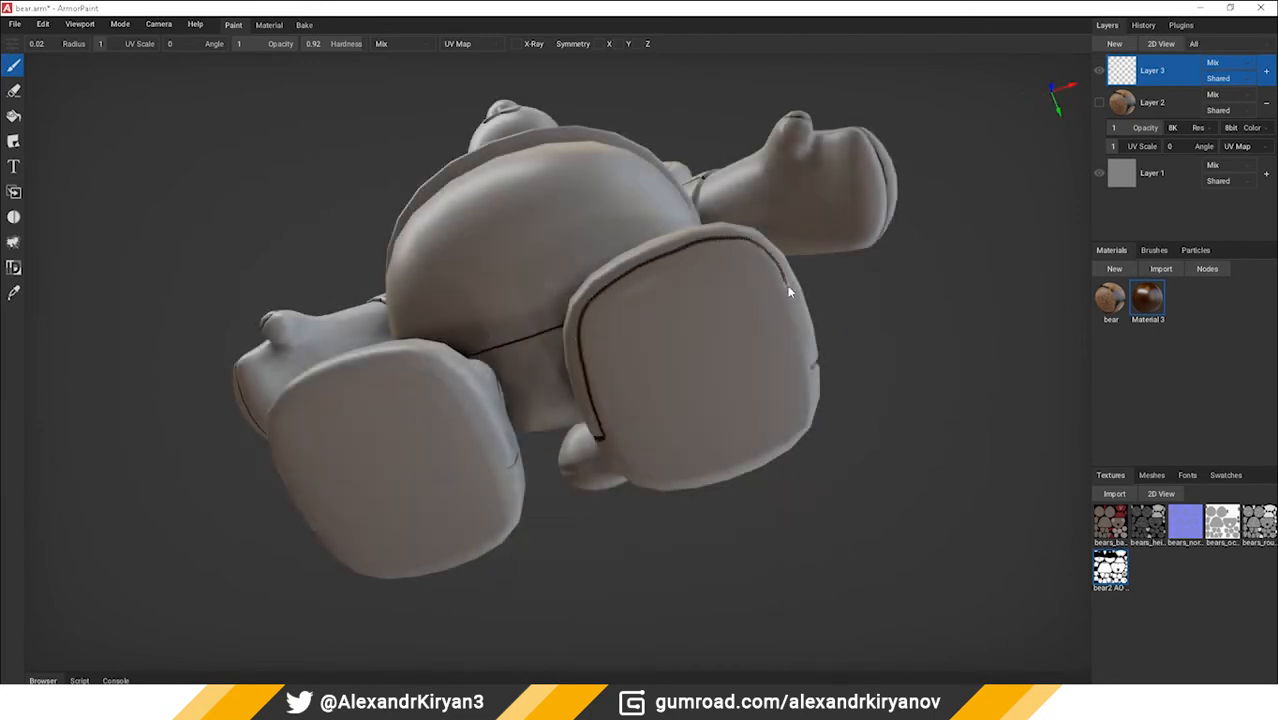
Step: Outline the foot sole with a seam, and isolate the tail part for seam painting
mouse_move(812, 293)
right_mouse_down()
mouse_move(658, 108)
mouse_move(510, 322)
right_mouse_up()
middle_click_drag(510, 322, 530, 228)
left_click(1220, 46)
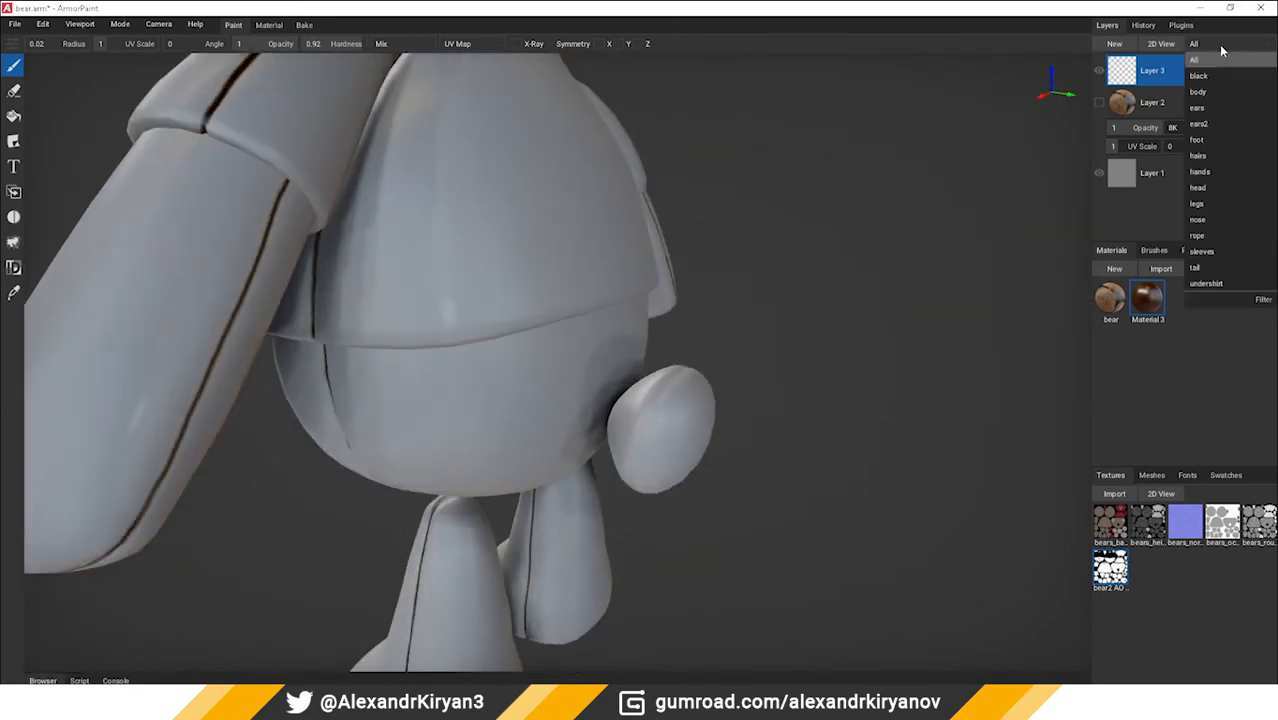
left_click(1216, 268)
right_click_drag(942, 421, 694, 453)
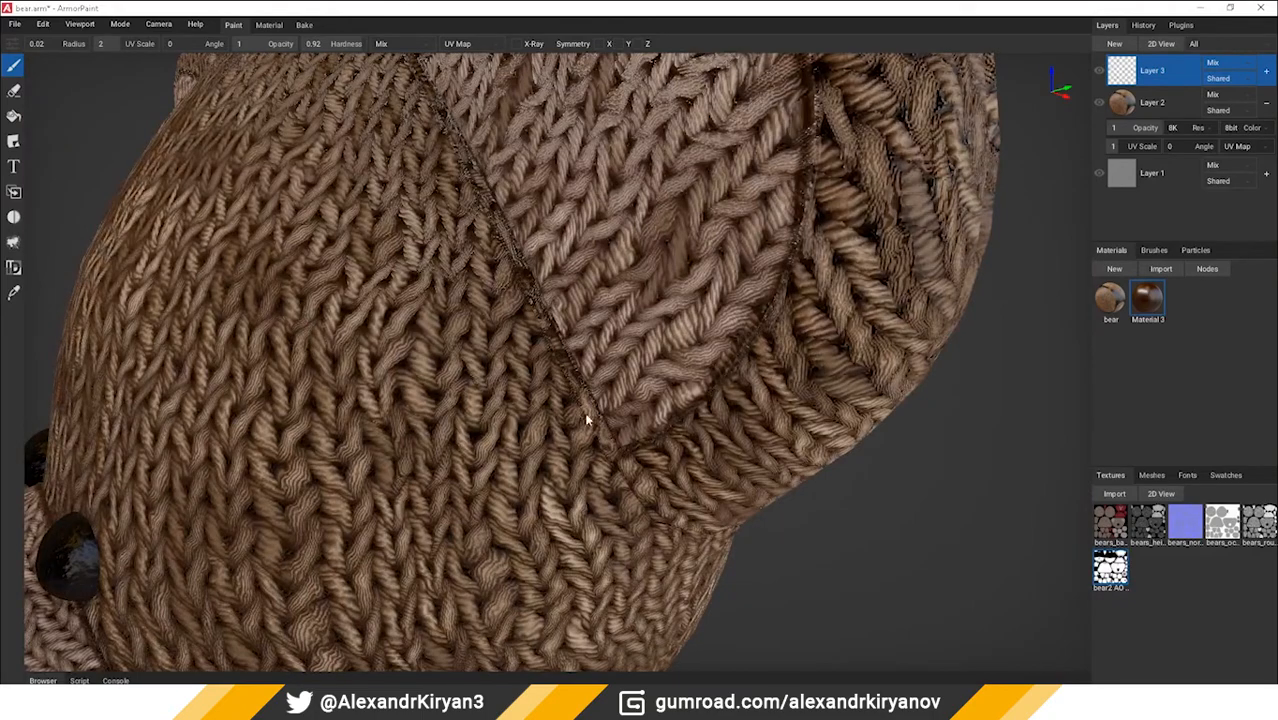
Step: Paint the seam from the inner ear corner around the ear's base with the knit texture of Layer 2 shown
right_click_drag(613, 456, 542, 308)
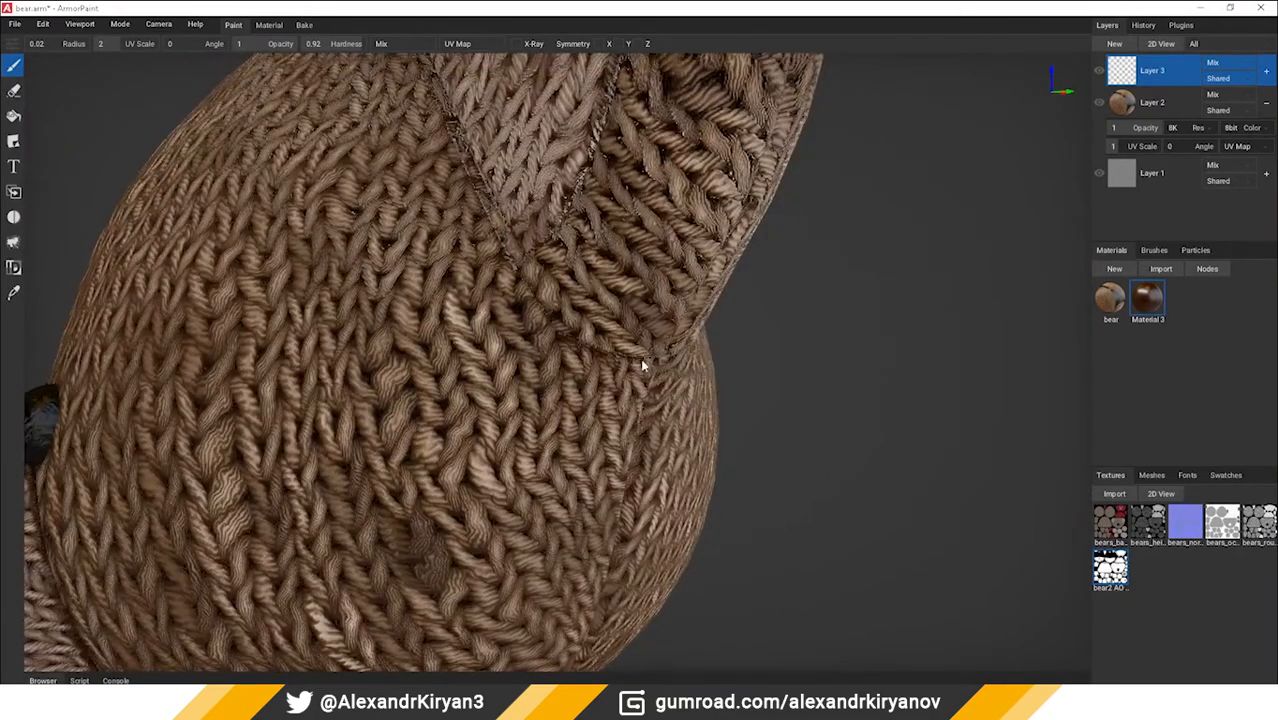
right_click_drag(642, 366, 660, 408)
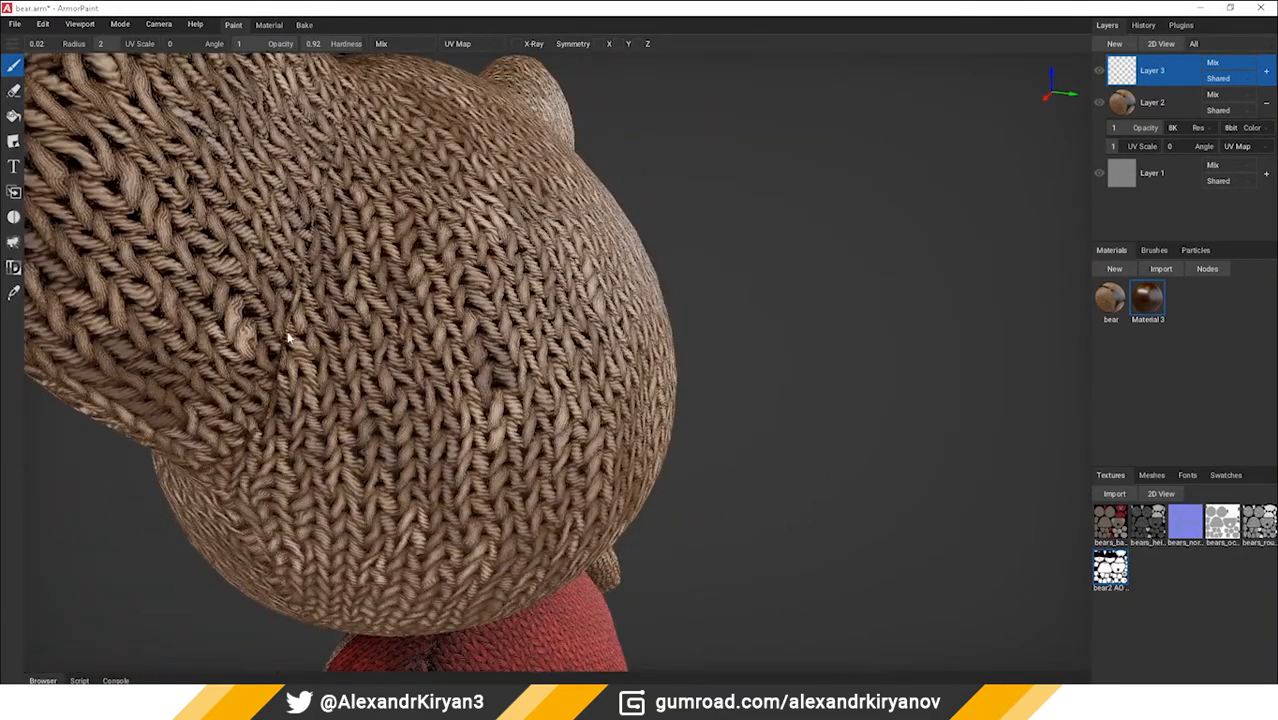
right_click_drag(315, 213, 369, 432)
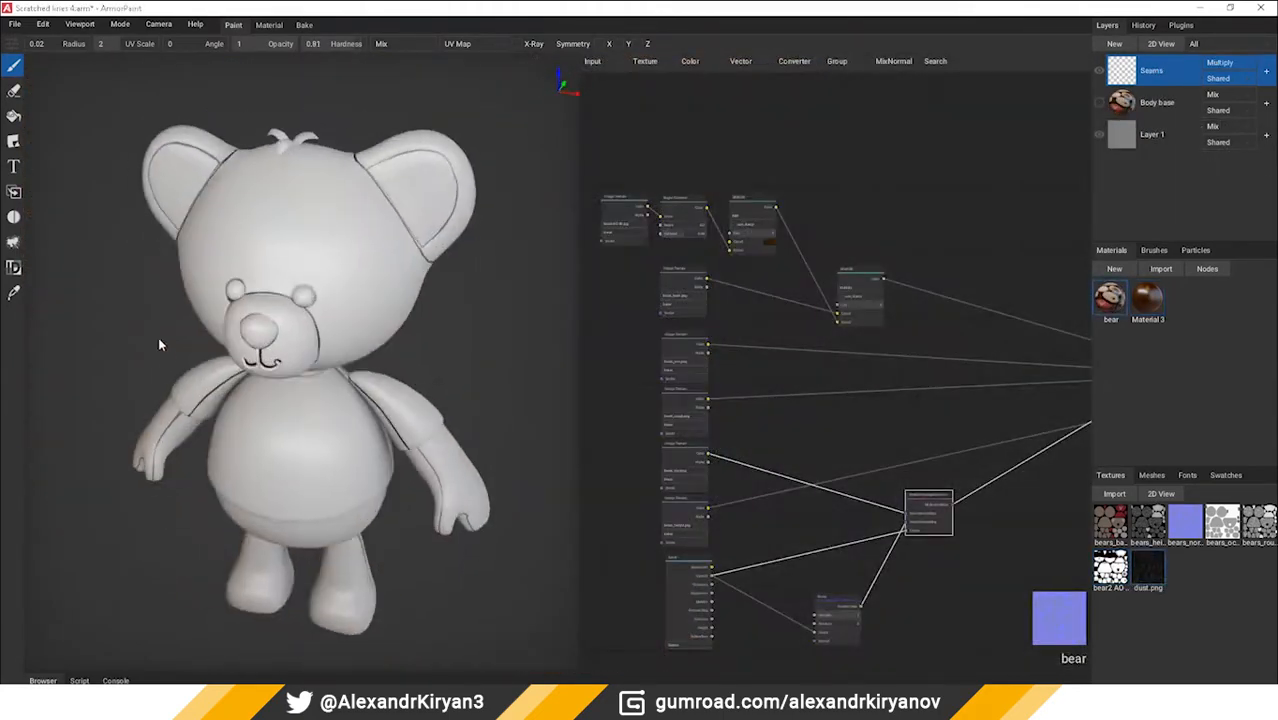
Step: Review the Seams layer's blending mode, opacity and enabled channels with the Body base layer shown
right_click_drag(159, 344, 268, 371)
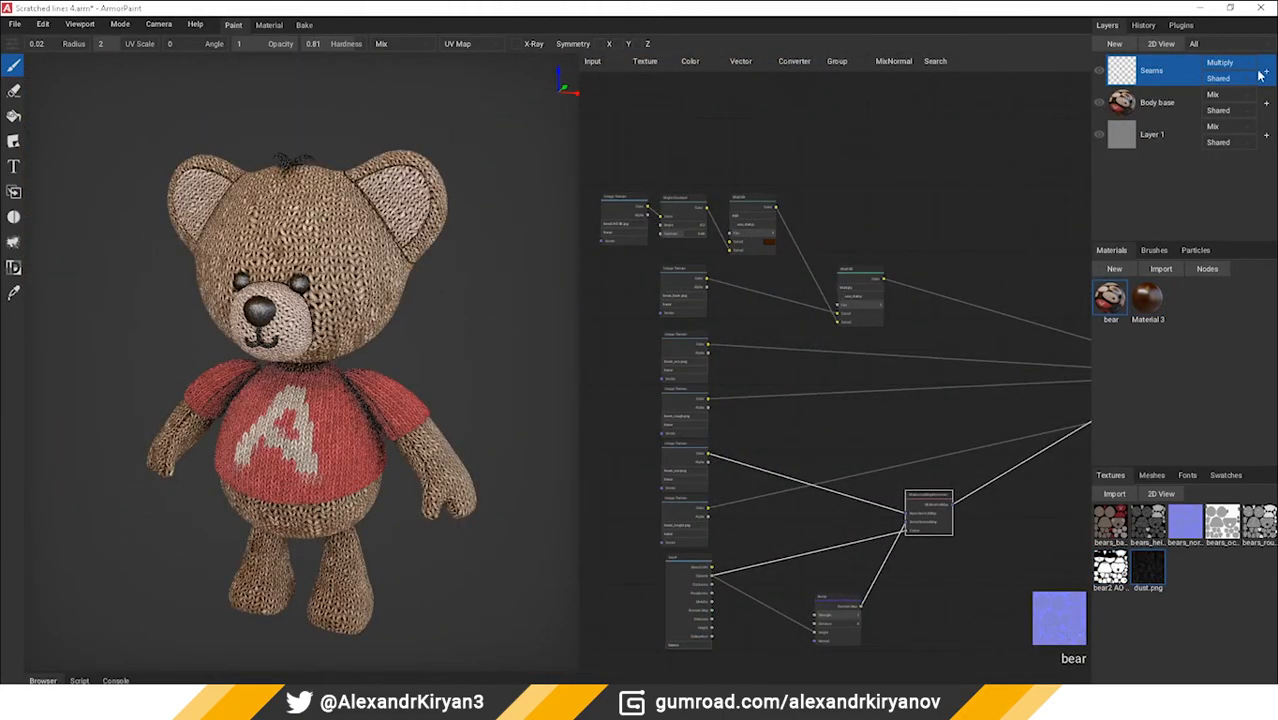
left_click(1232, 67)
left_click(1271, 74)
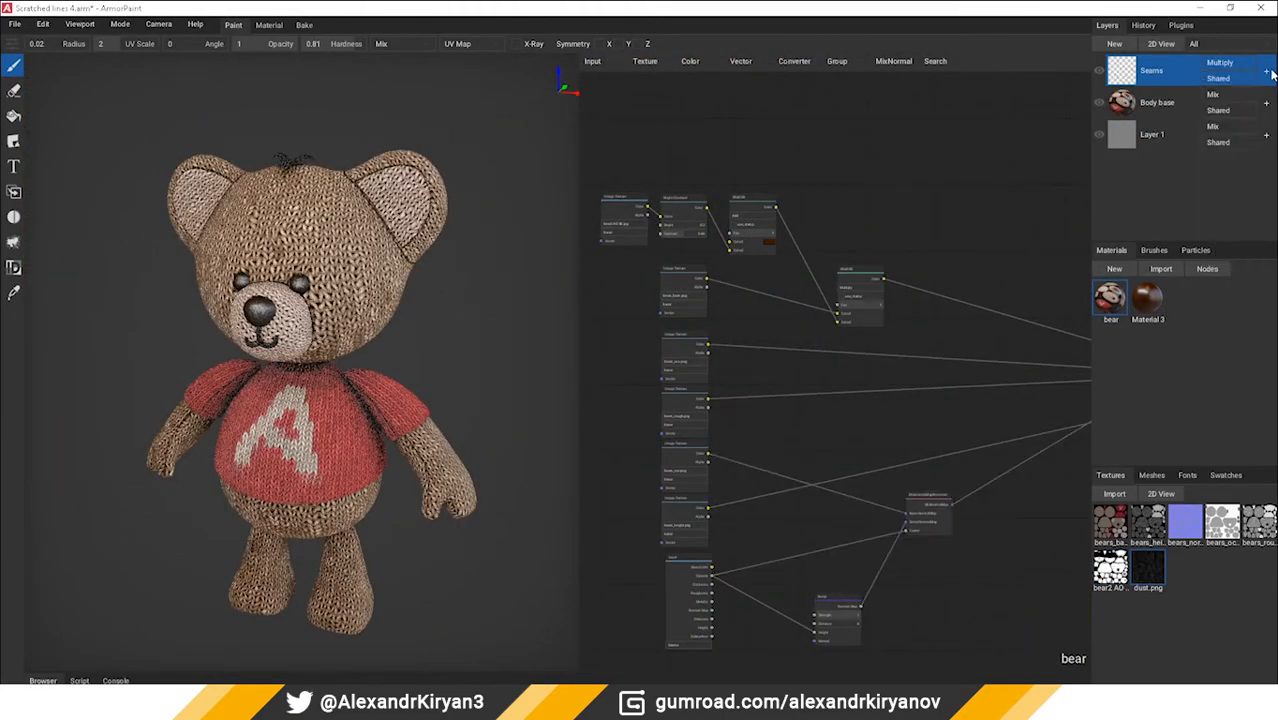
left_click(1271, 74)
right_click(1126, 86)
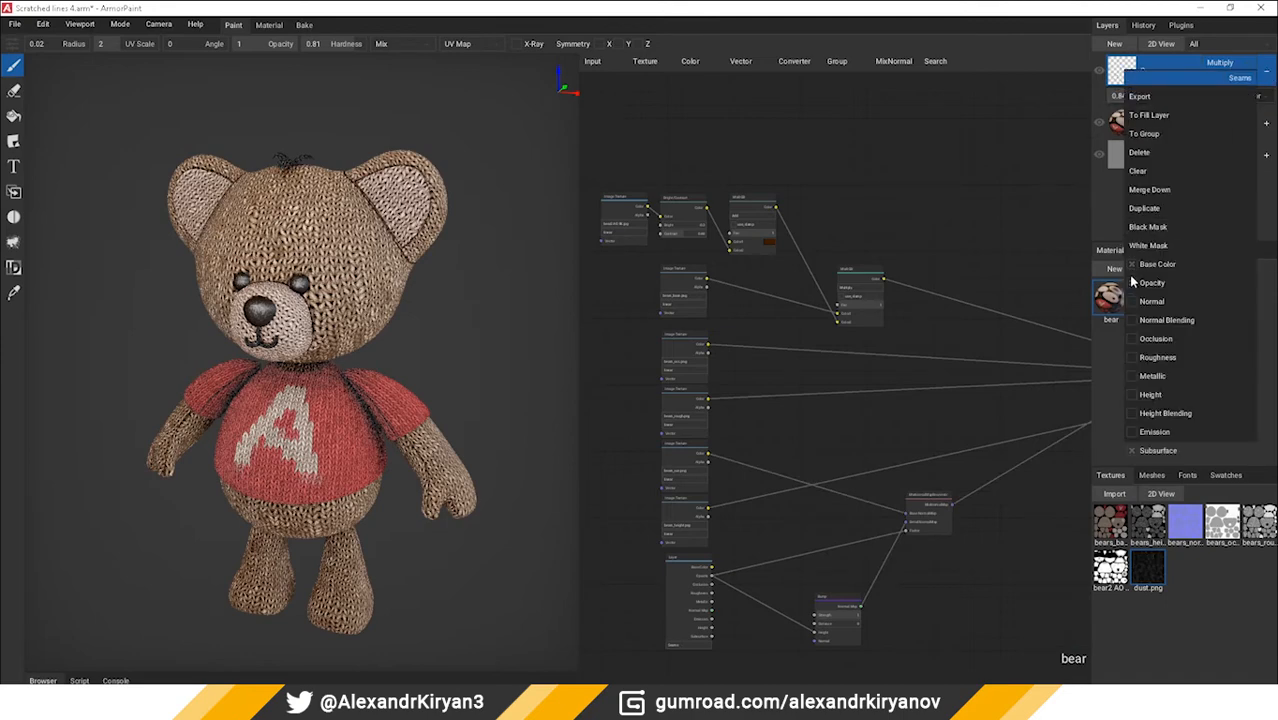
left_click(937, 179)
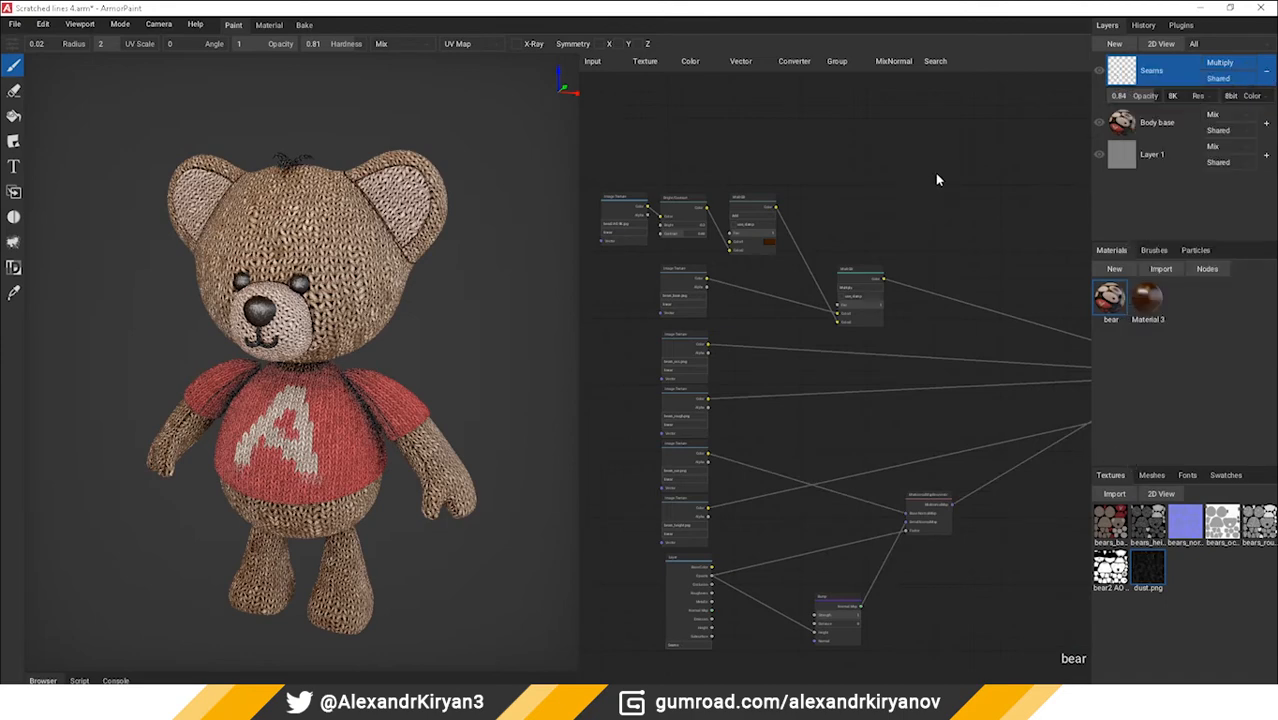
Step: Examine how the Seams layer node feeds the Bump, normal-mixing and Material Output nodes, and inspect the seams on the bear
left_click(1266, 71)
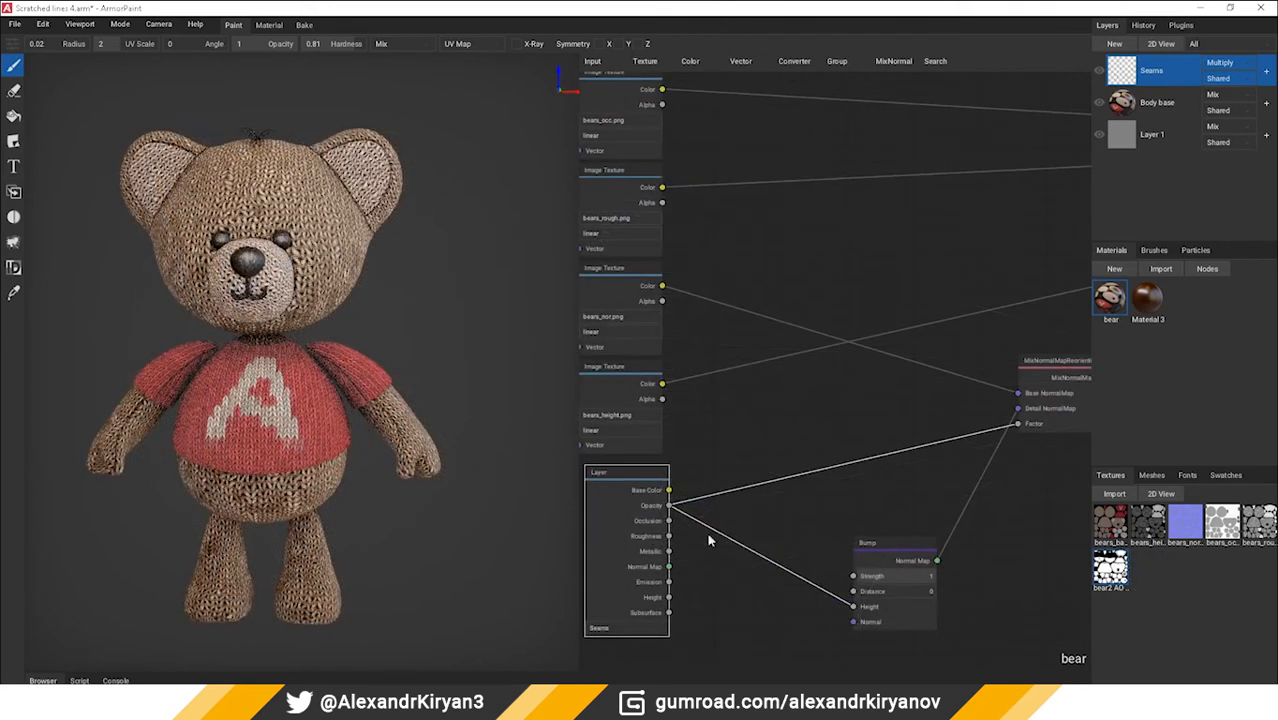
middle_click_drag(925, 563, 907, 536)
left_click(869, 518)
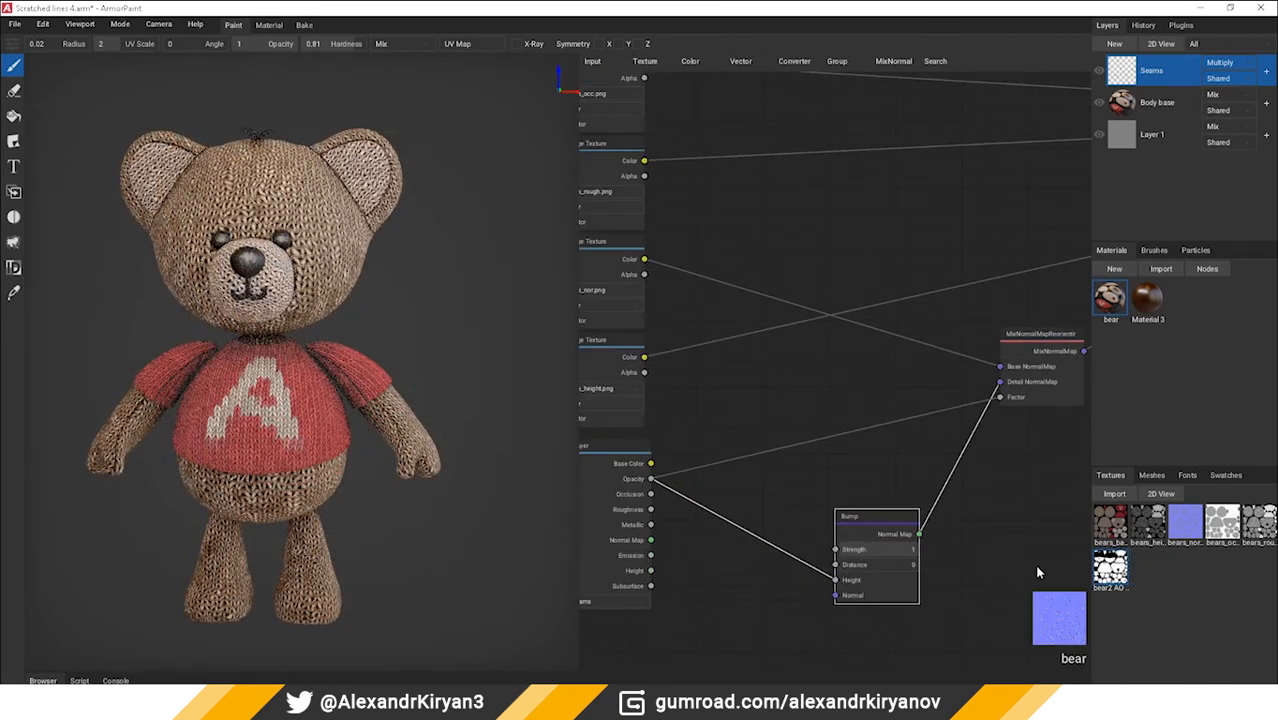
middle_click_drag(1037, 572, 998, 577)
left_click(995, 347)
middle_click_drag(994, 347, 974, 407)
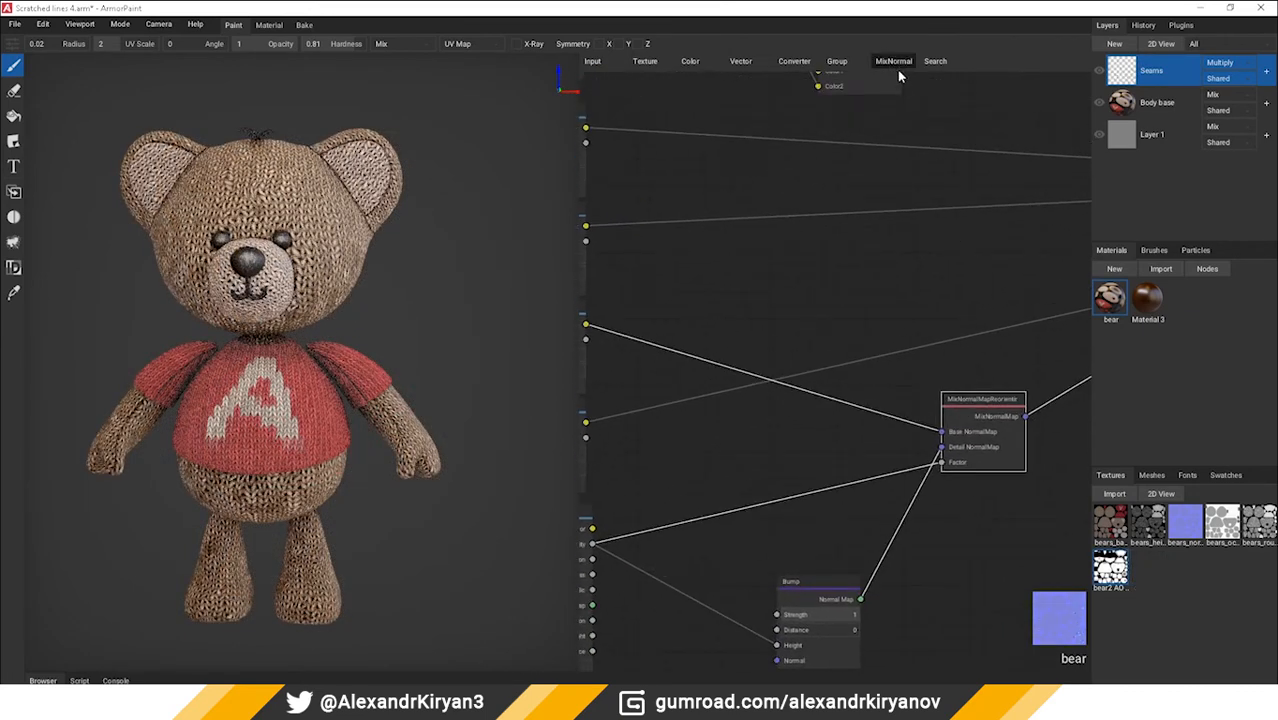
left_click(896, 66)
scroll(921, 373, "down", 2)
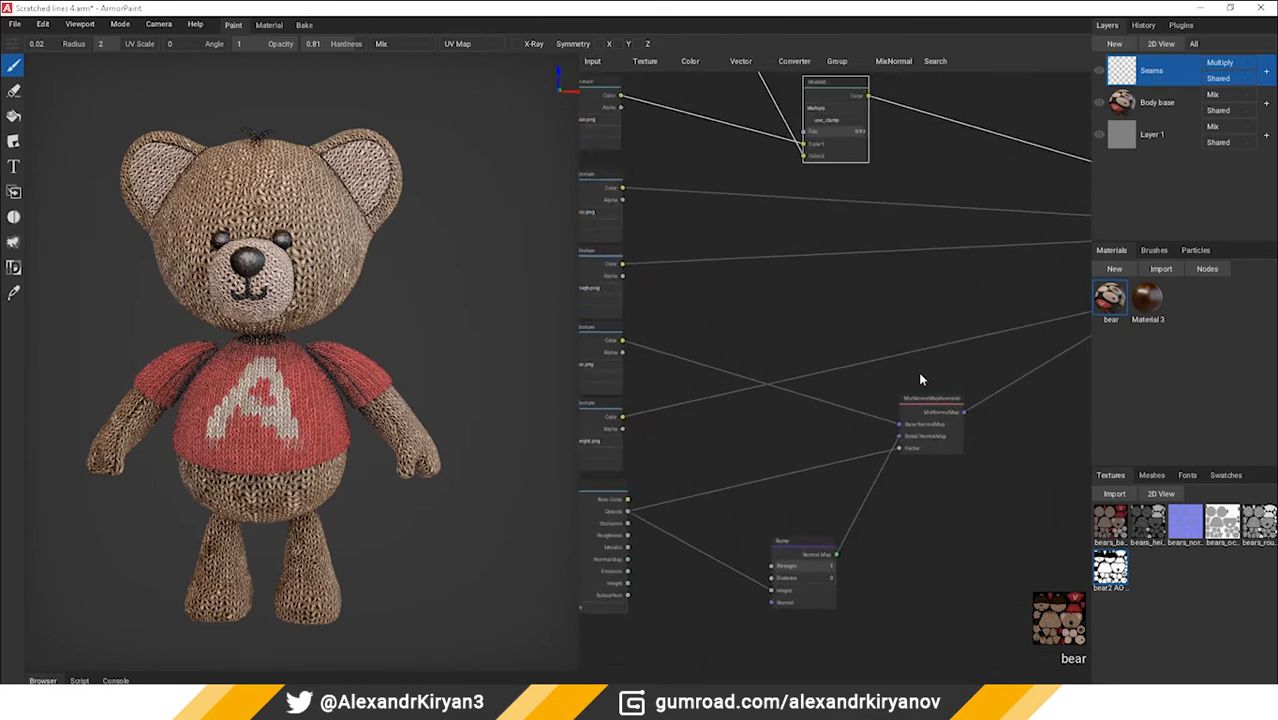
middle_click_drag(921, 373, 895, 398)
left_click(928, 423)
middle_click_drag(1042, 366, 788, 404)
left_click(965, 251)
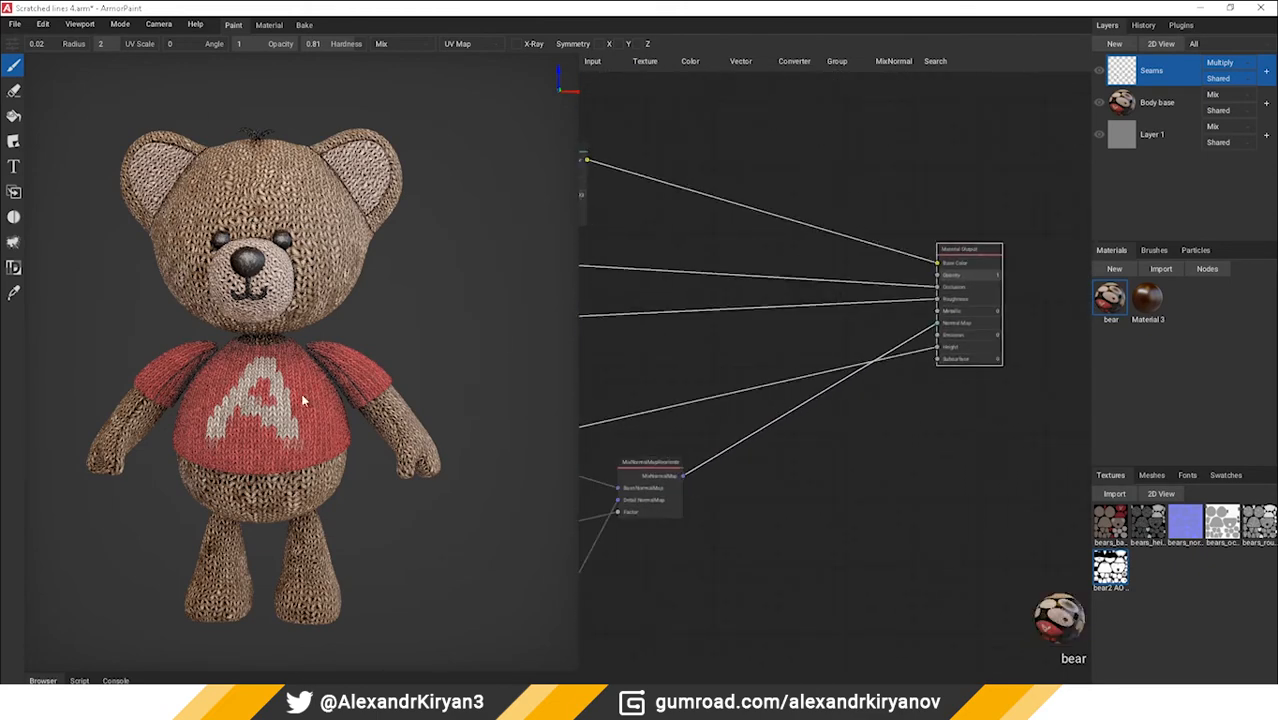
scroll(304, 400, "up", 2)
right_click_drag(319, 405, 251, 425)
scroll(255, 400, "up", 2)
middle_click_drag(285, 235, 304, 398)
middle_click_drag(851, 476, 1174, 415)
middle_click_drag(742, 465, 685, 477)
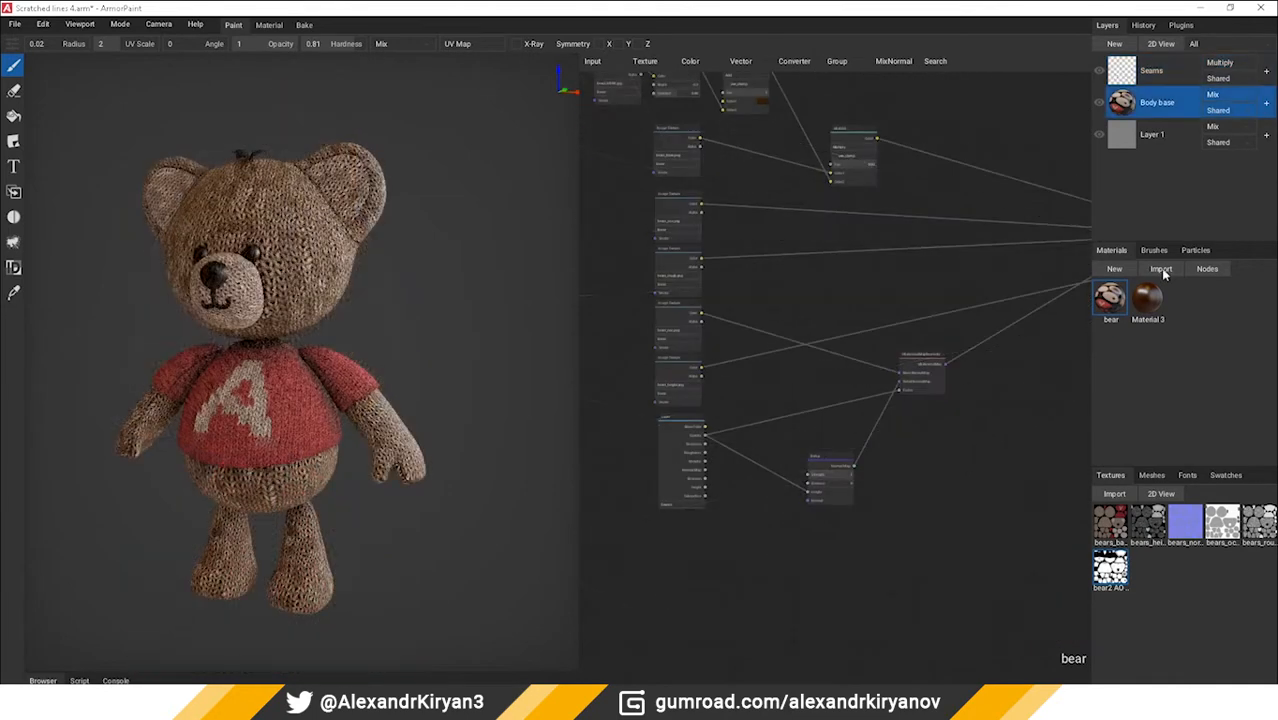
Step: Import the Scratched lines 4.arm material and apply it to the bear as a new layer above Seams
left_click(1160, 269)
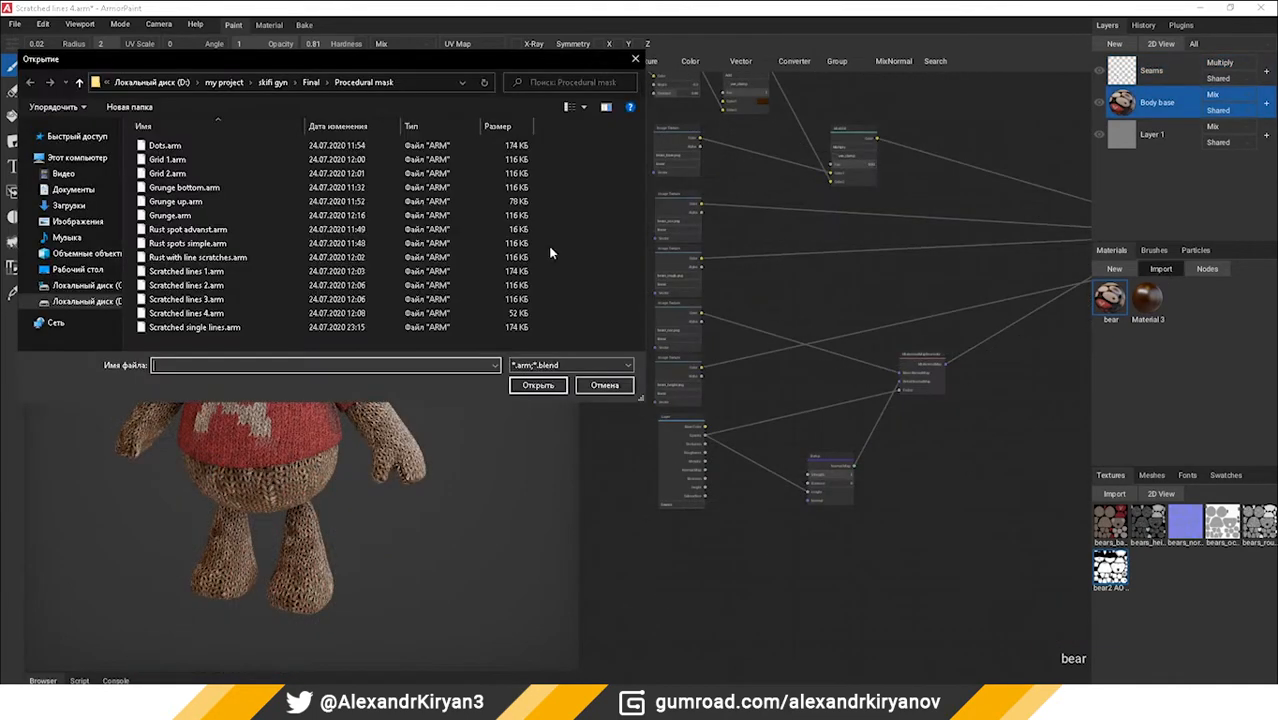
double_click(197, 314)
key("Tab")
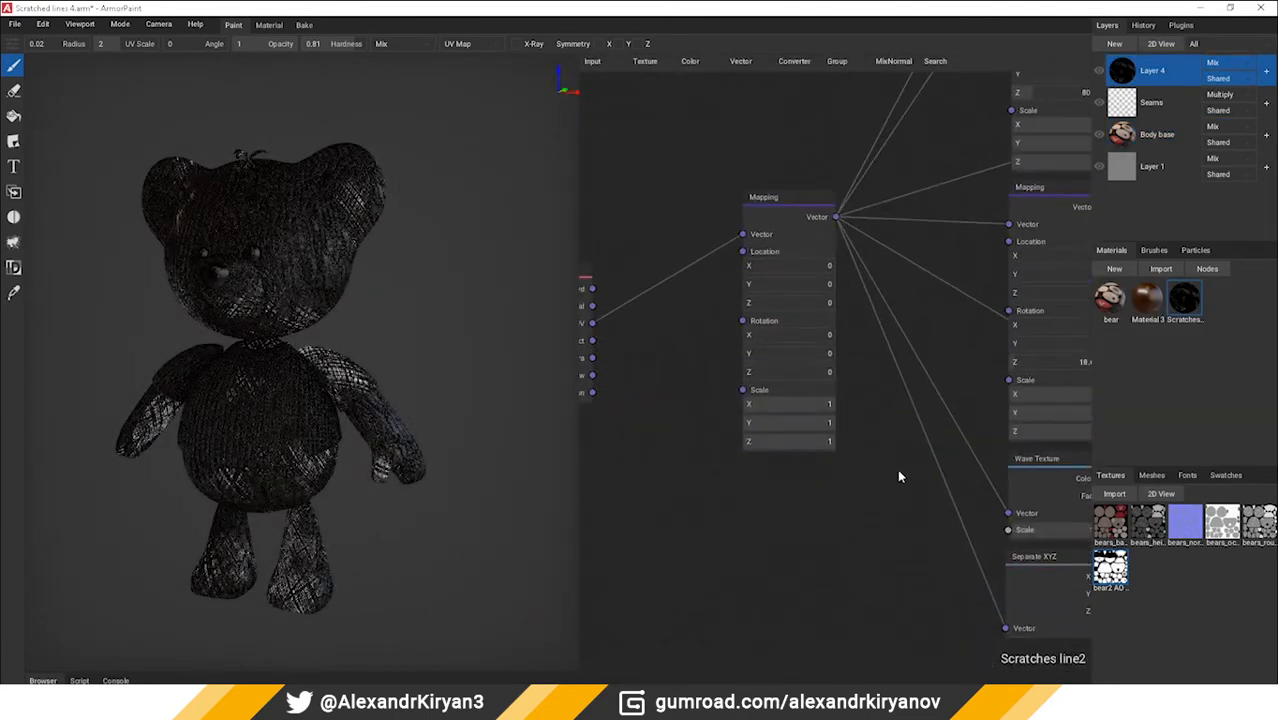
Step: Set the scratches material's Mapping node scale to 4 on X, Y and Z
left_click(832, 426)
type("4")
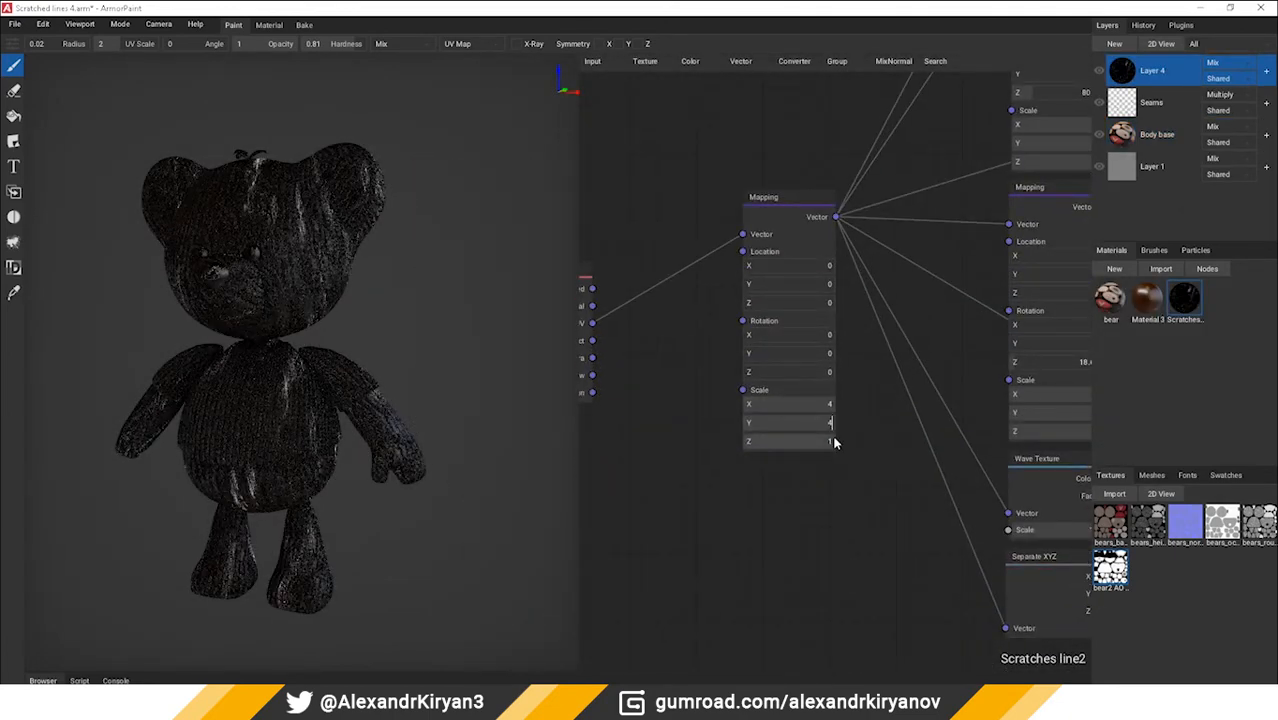
type("4")
key("Return")
scroll(292, 404, "up", 1)
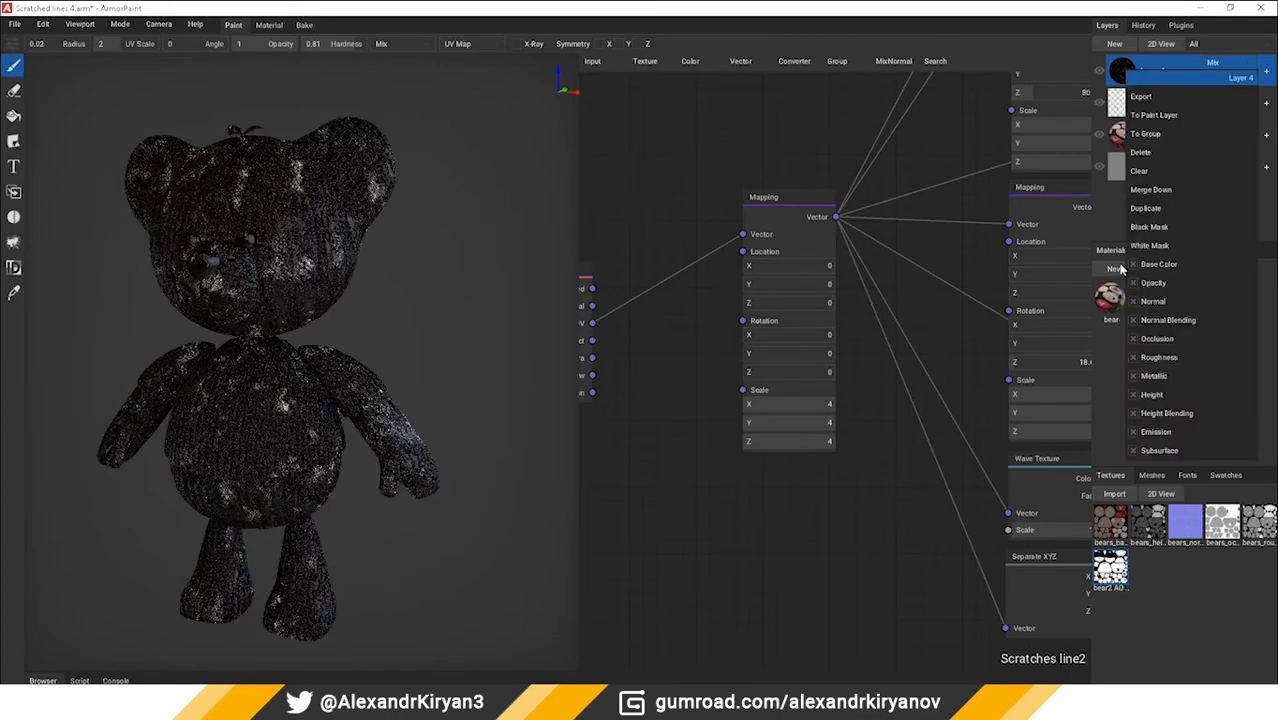
Step: Turn off Layer 4's normal, occlusion, roughness, metallic and height channels, including normal and height blending
left_click(1133, 357)
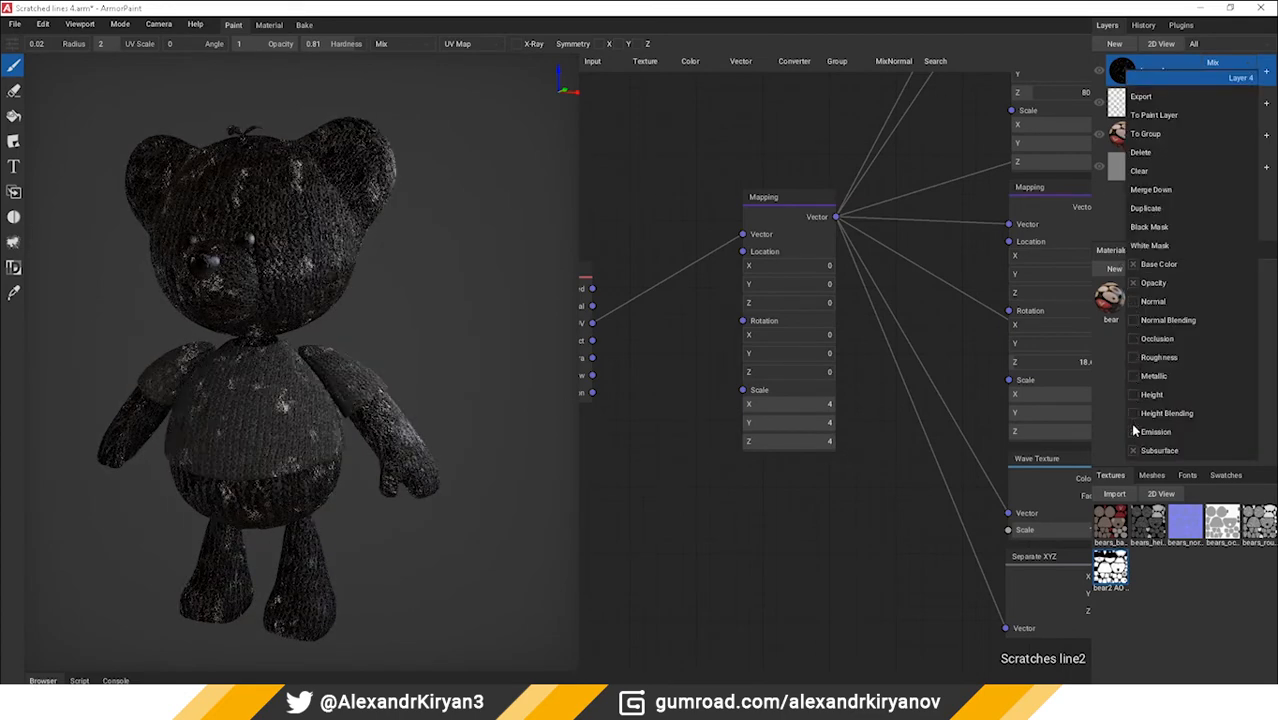
left_click(855, 543)
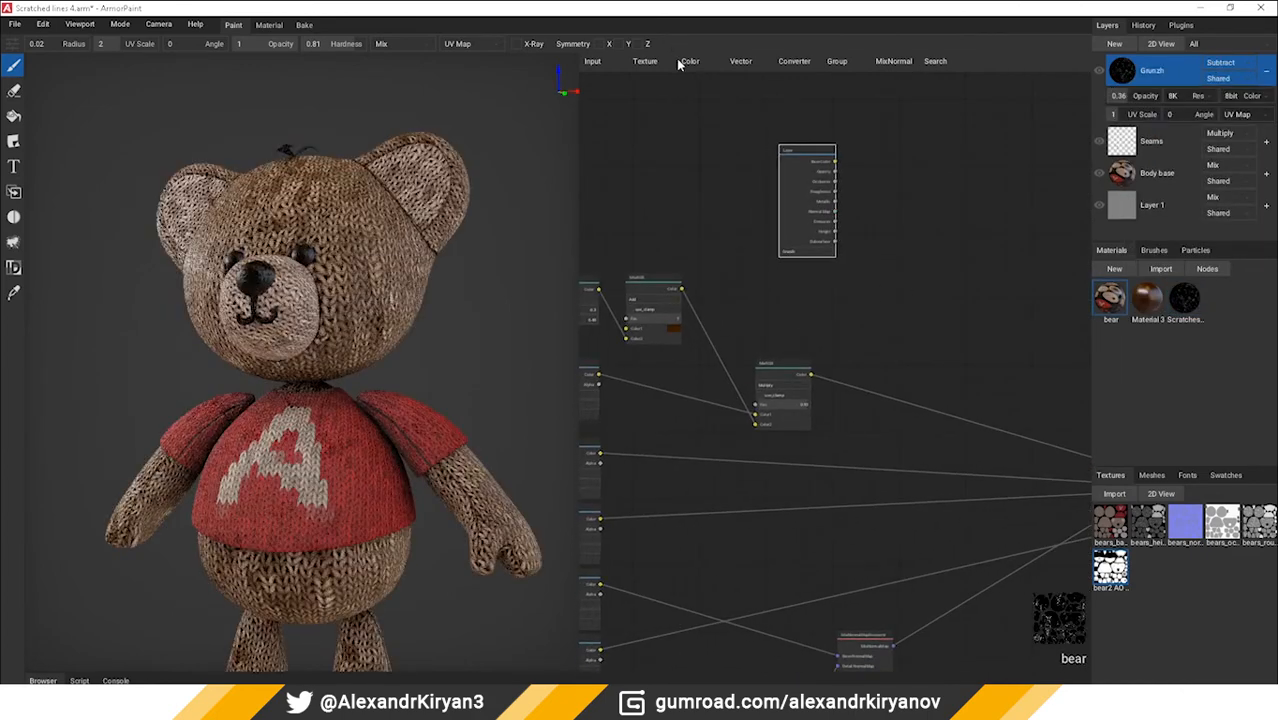
Step: Add a MixRGB node combining the Multiply result with the Grunzh layer's base color, and connect it to the Material Output's base color
left_click(689, 61)
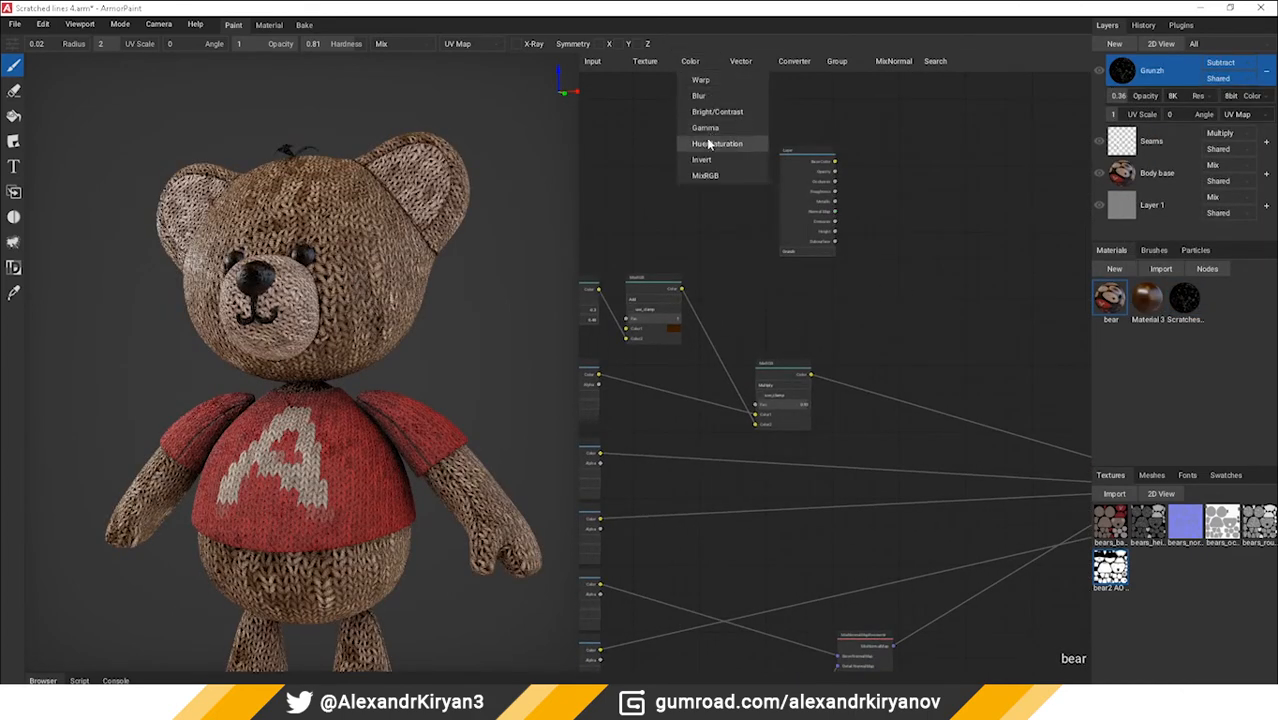
left_click(705, 175)
scroll(880, 258, "up", 2)
left_click(775, 452)
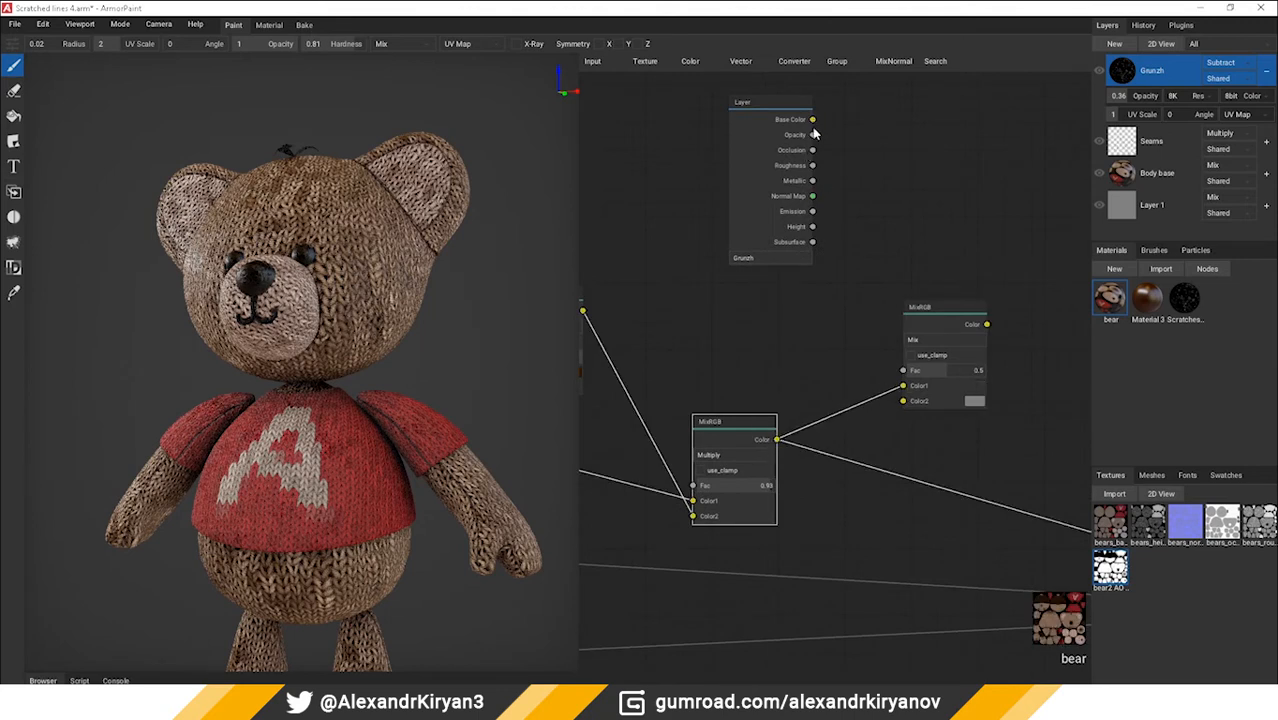
left_click_drag(901, 404, 903, 401)
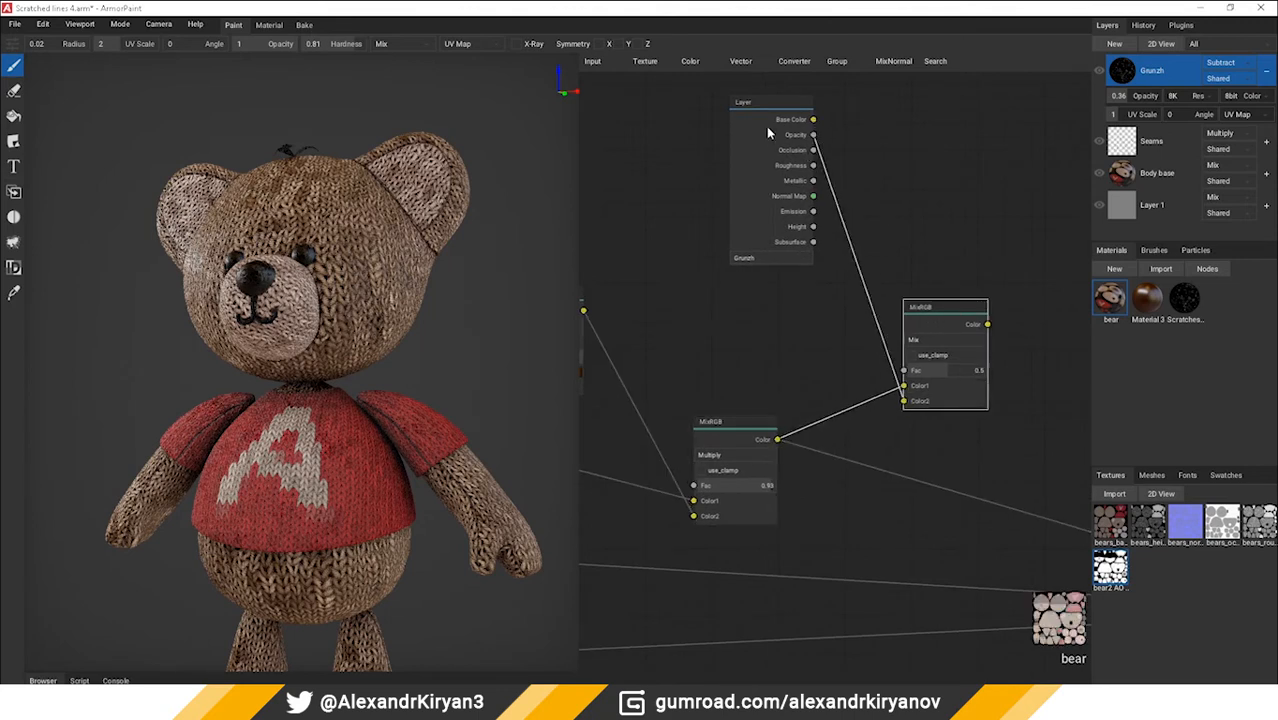
left_click_drag(809, 117, 784, 187)
middle_click_drag(948, 346, 765, 275)
scroll(785, 275, "down", 2)
left_click_drag(935, 449, 973, 450)
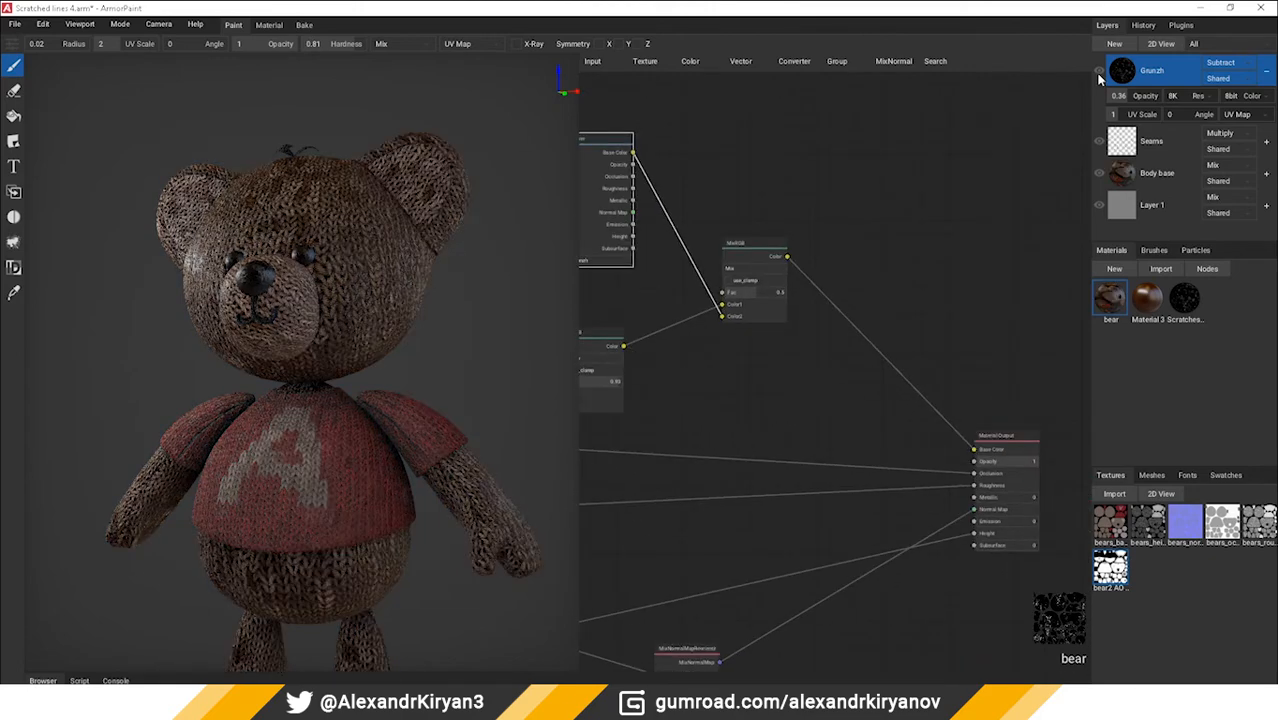
Step: Set the new MixRGB node to Subtract with a factor of 1, and move the Grunzh layer node closer to the Multiply node
middle_click_drag(744, 275, 800, 292)
left_click(800, 291)
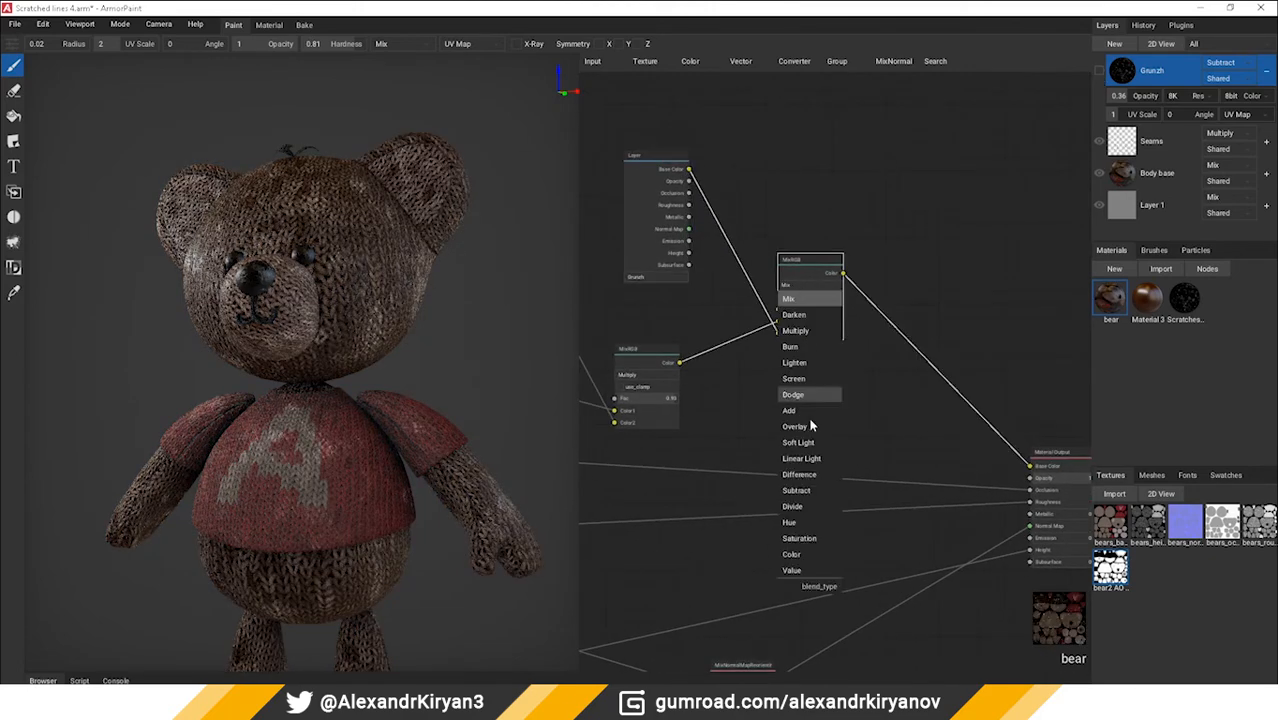
left_click(808, 489)
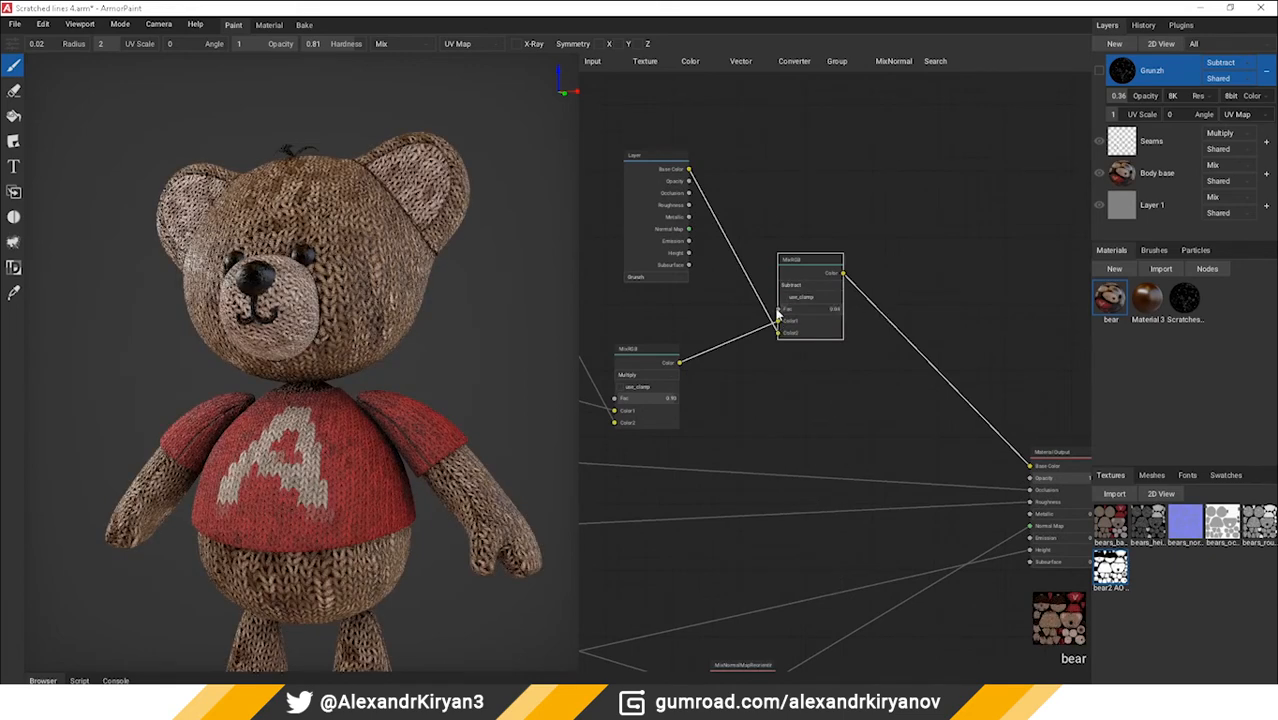
left_click_drag(779, 310, 912, 312)
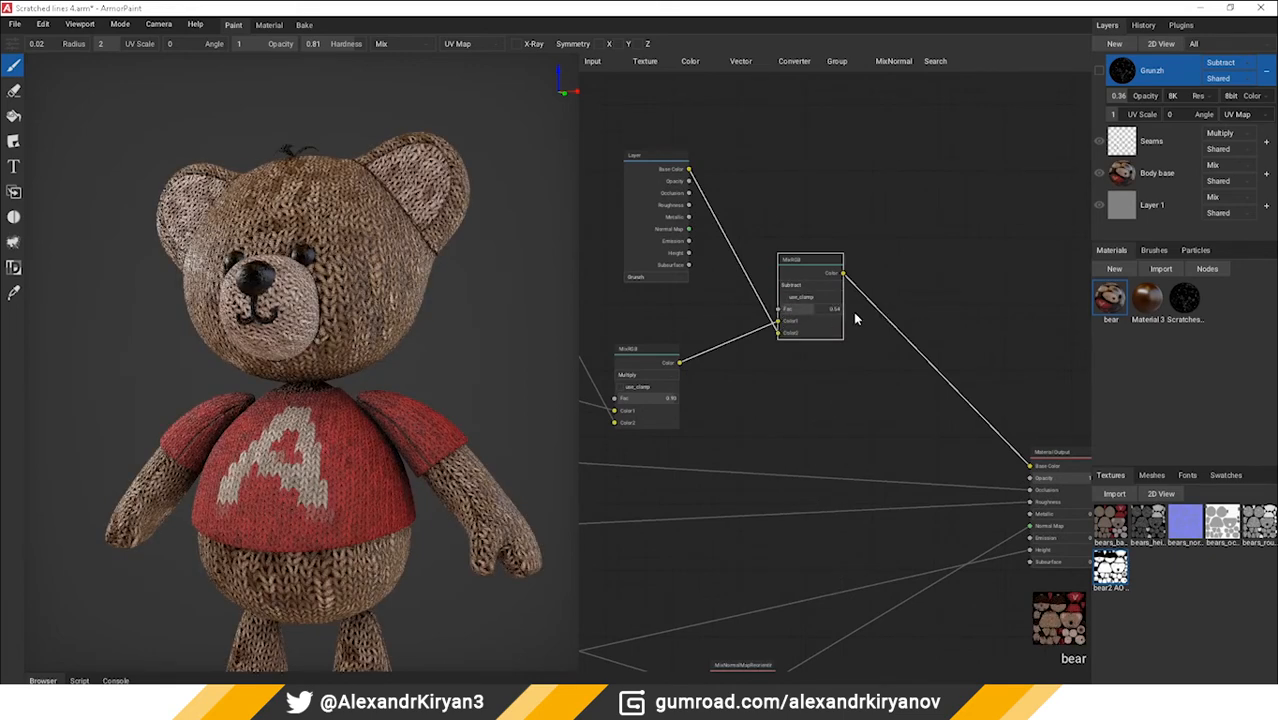
middle_click_drag(670, 169, 706, 155)
left_click_drag(692, 143, 683, 190)
Step: Add another MixRGB node before the Material Output and connect the roughness texture's color to its Color1
scroll(735, 345, "down", 2)
middle_click_drag(767, 402, 801, 306)
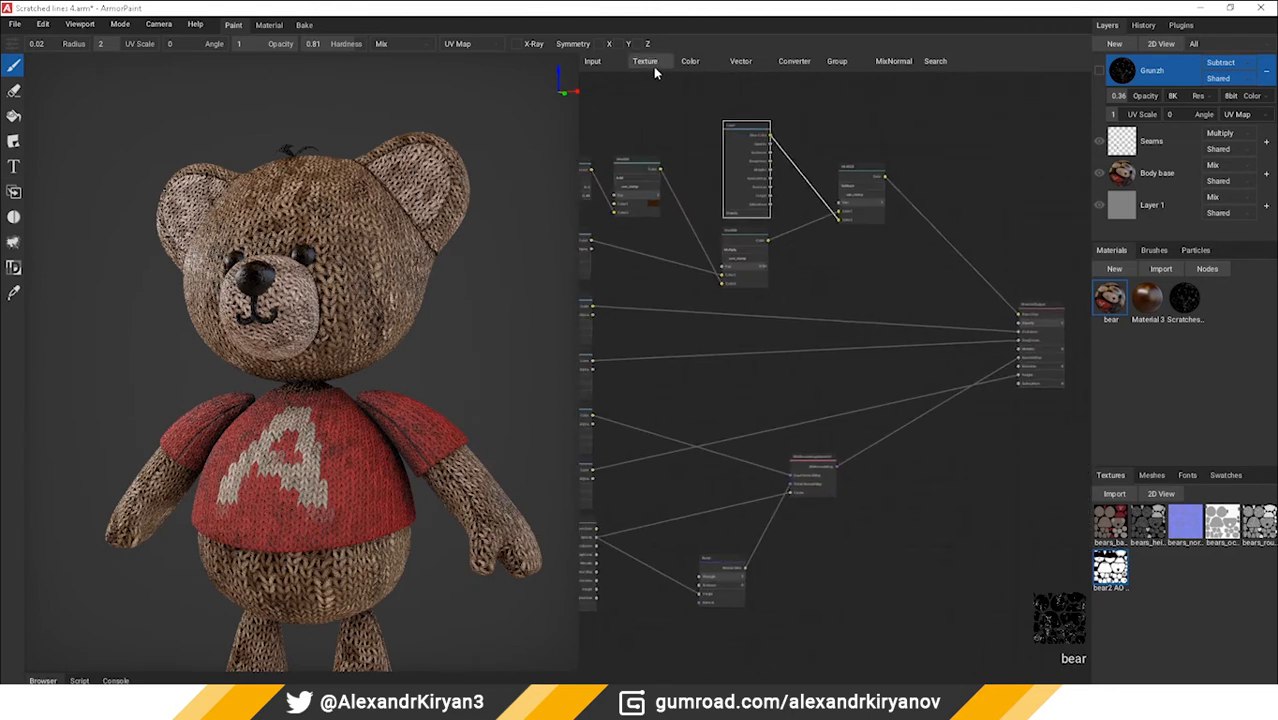
left_click(690, 61)
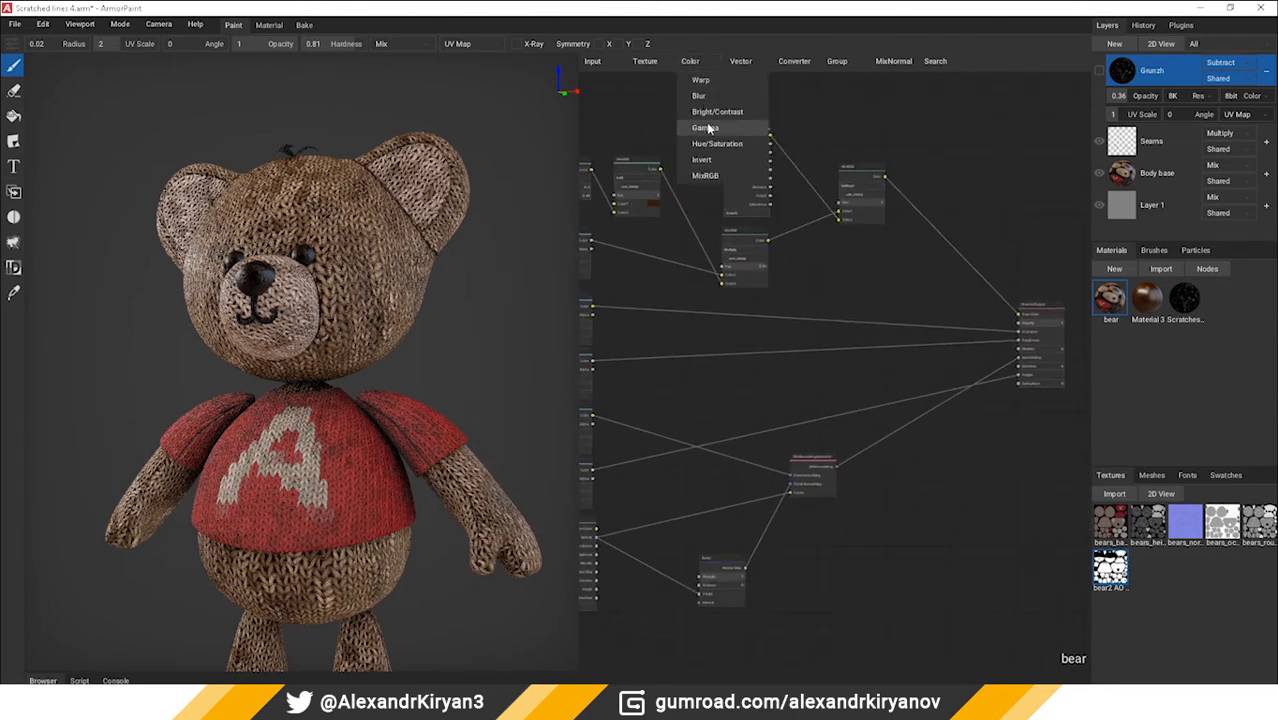
left_click(707, 175)
left_click(838, 338)
scroll(622, 390, "up", 4)
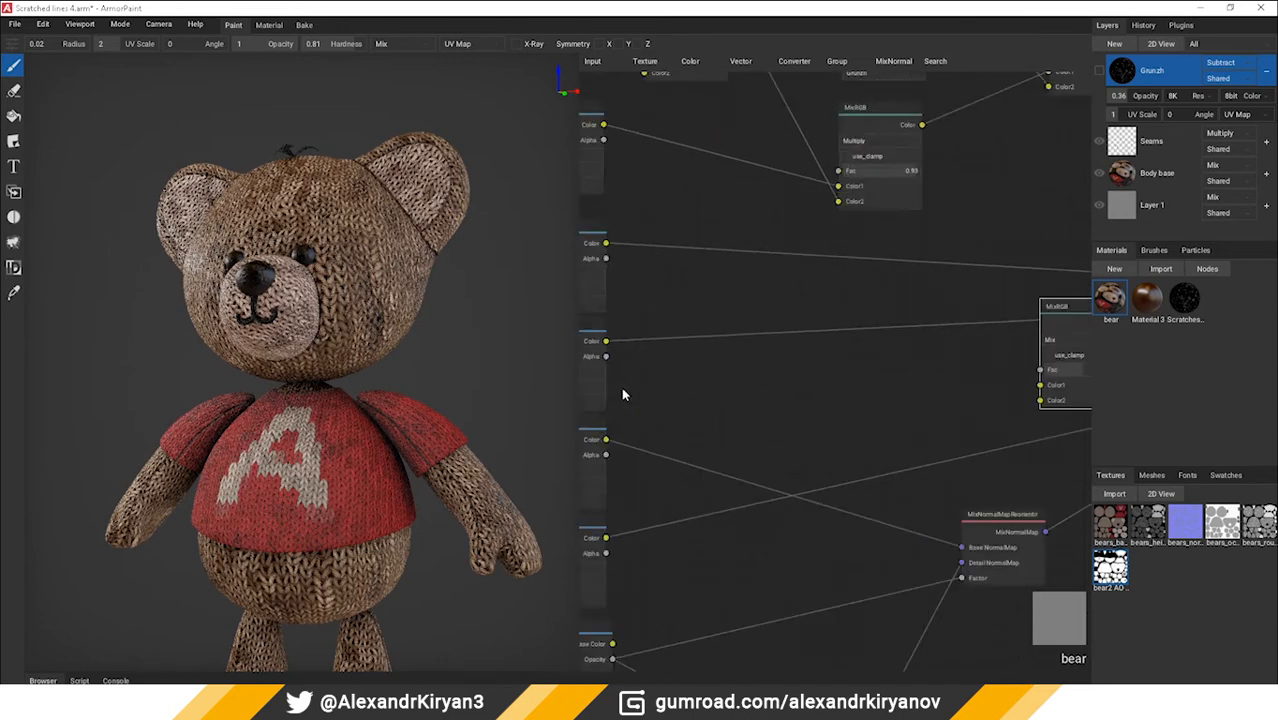
scroll(622, 394, "up", 1)
middle_click_drag(622, 394, 798, 384)
left_click(733, 384)
middle_click_drag(940, 368, 773, 368)
scroll(770, 365, "down", 2)
middle_click_drag(704, 338, 656, 345)
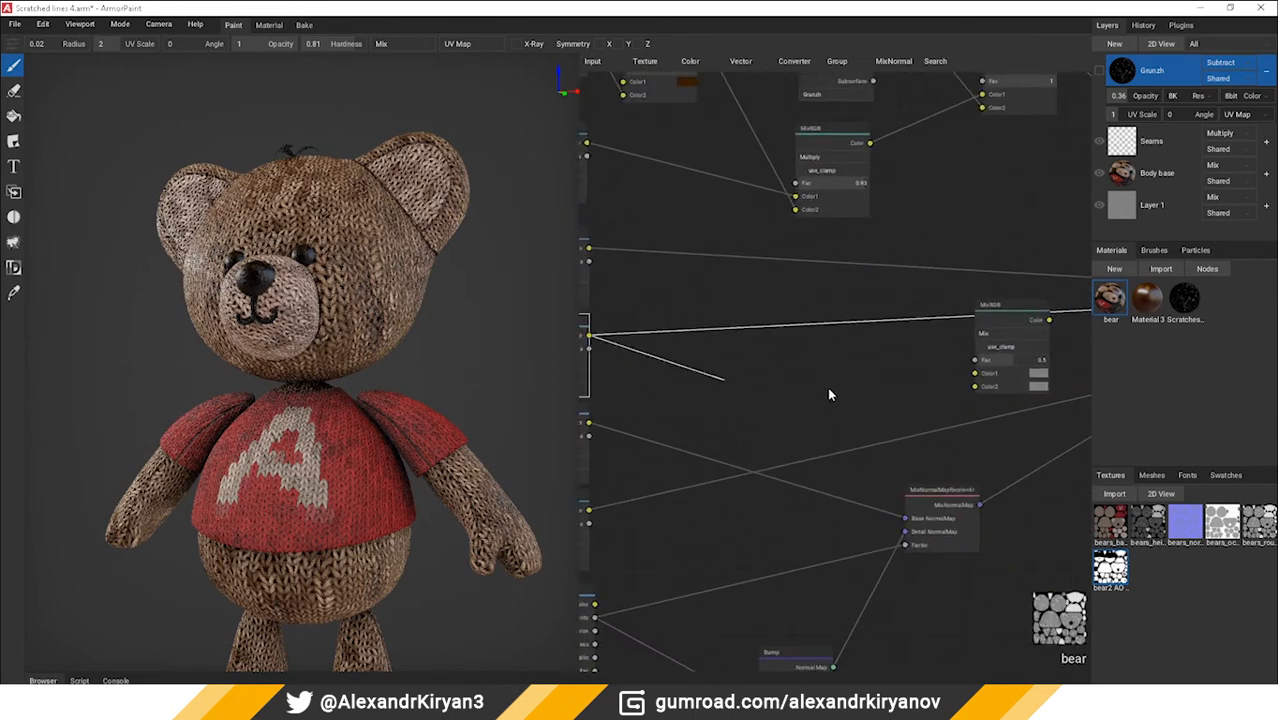
left_click_drag(829, 390, 976, 374)
Step: Connect the Grunzh layer's base color to the roughness MixRGB node's Color2 and its output to the Material Output's roughness
middle_click_drag(941, 372, 766, 405)
middle_click_drag(785, 207, 784, 290)
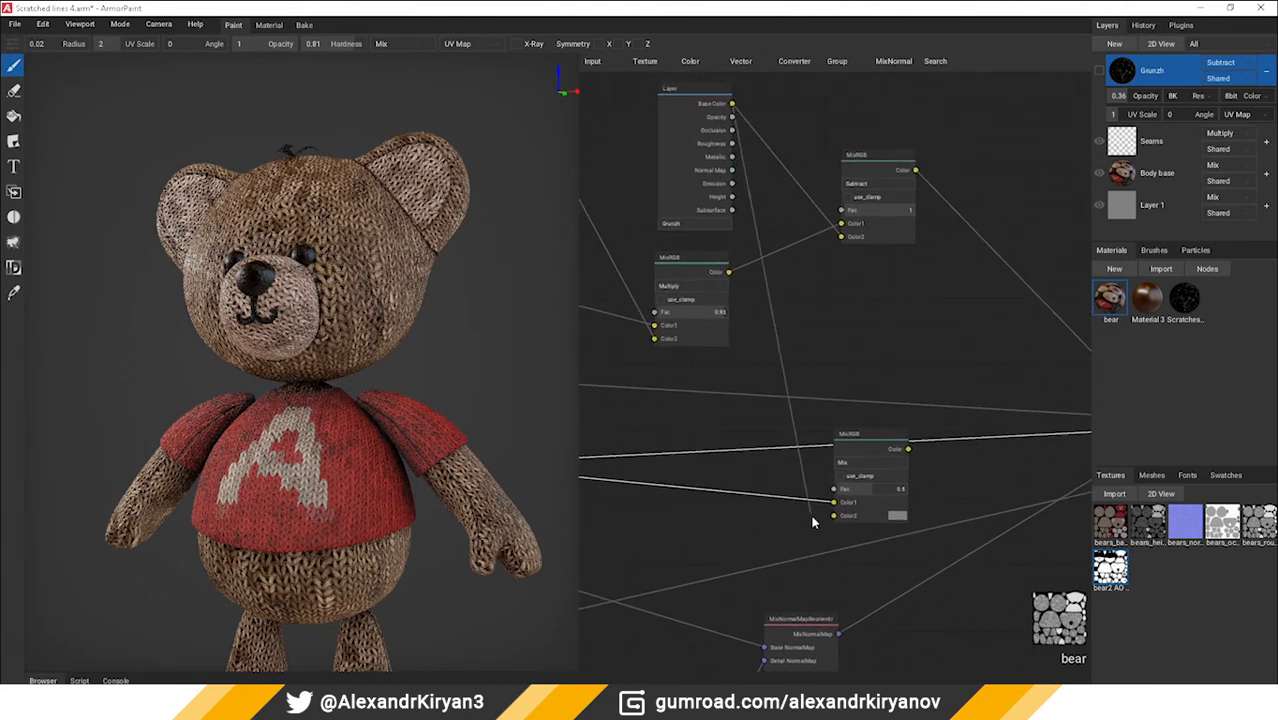
left_click_drag(812, 516, 833, 516)
middle_click_drag(961, 490, 809, 465)
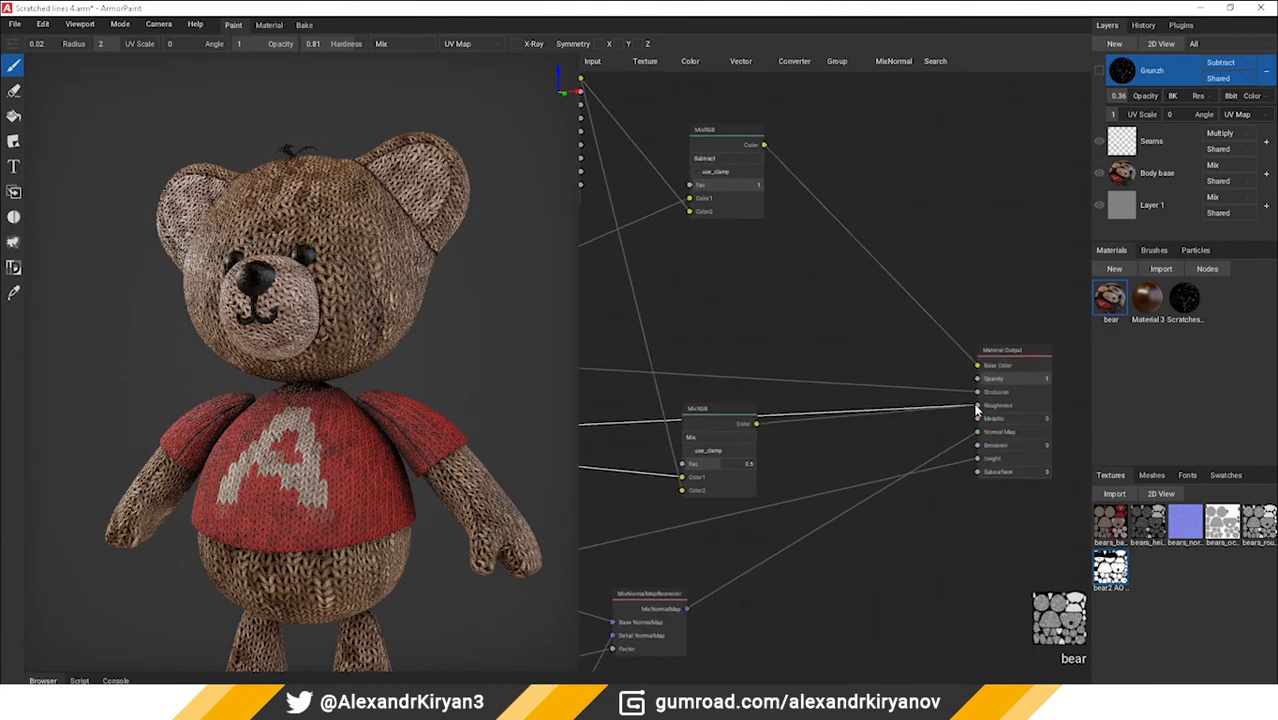
left_click_drag(977, 410, 977, 405)
middle_click_drag(753, 437, 799, 420)
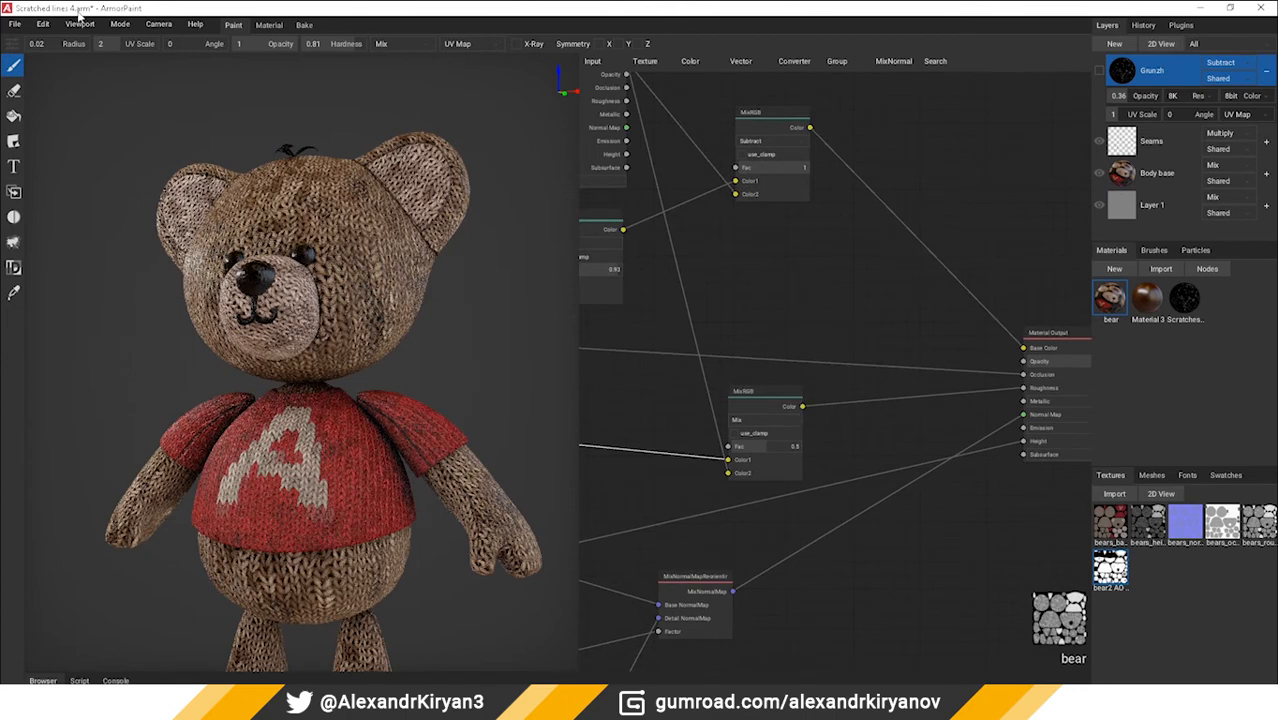
Step: Display the bear's roughness with the Body base layer selected, and set the roughness MixRGB node to Subtract with a factor of 1
left_click(117, 25)
left_click(113, 120)
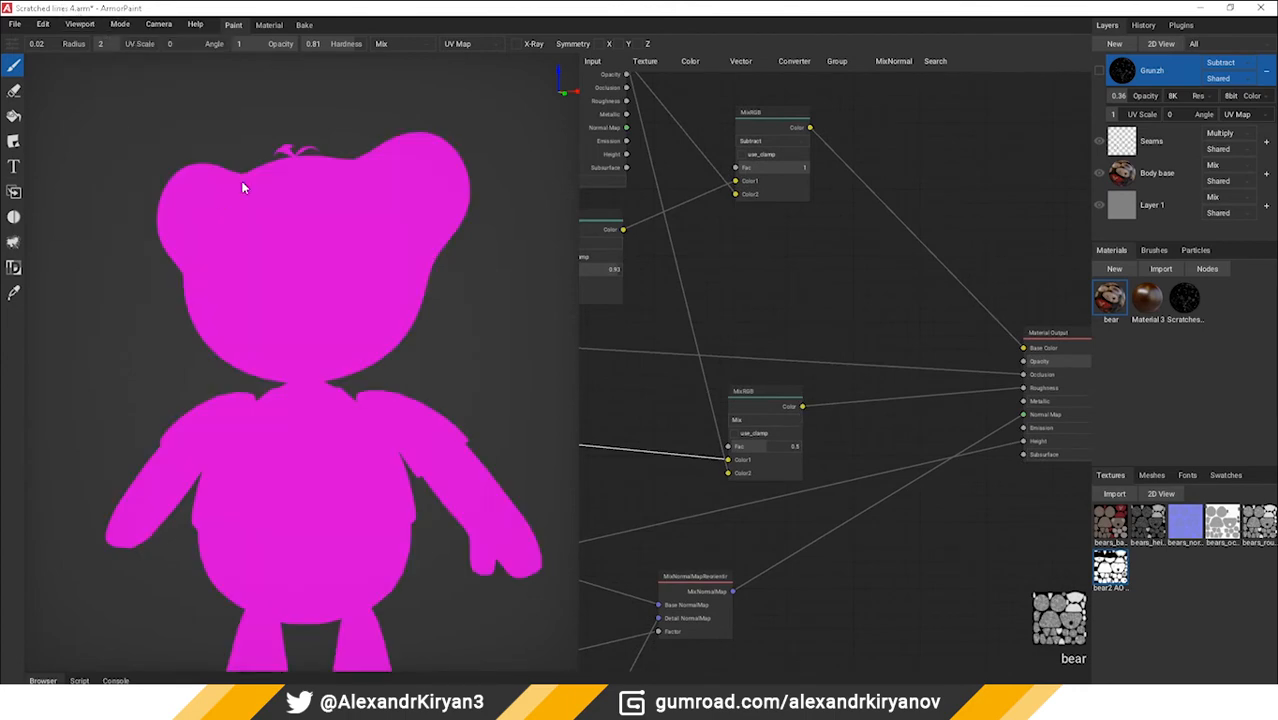
left_click(1125, 178)
scroll(328, 320, "up", 5)
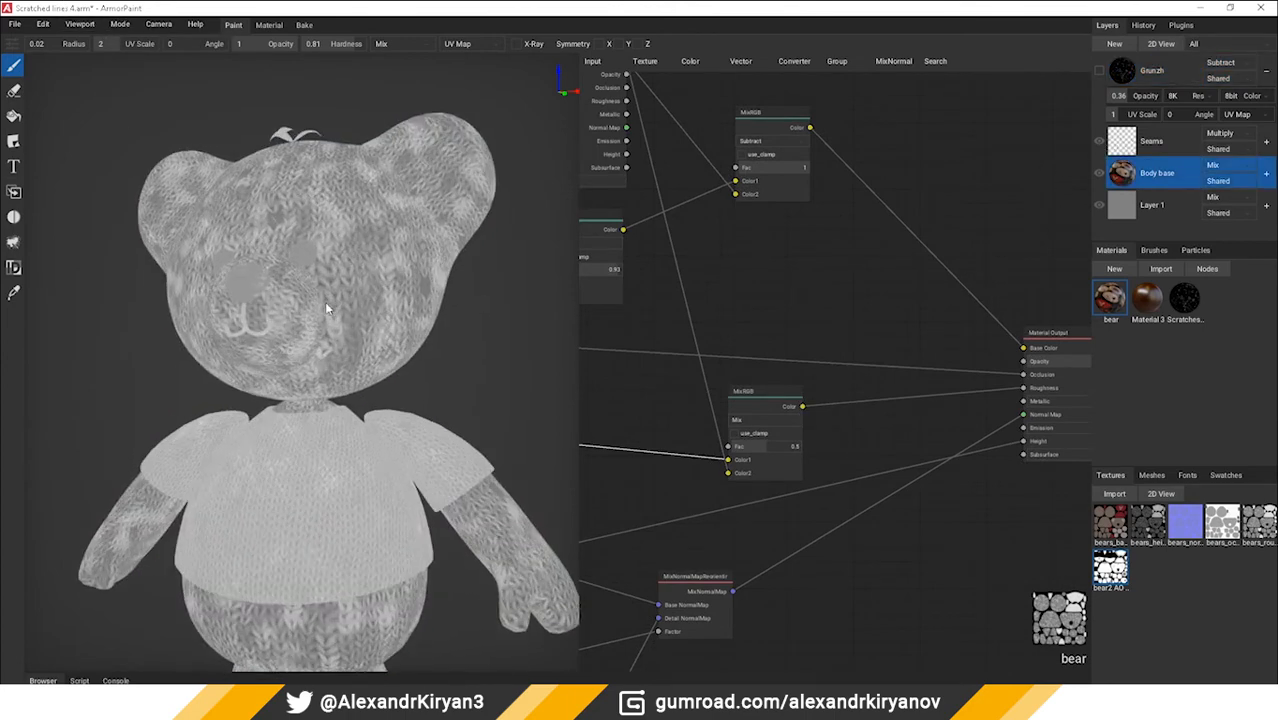
left_click_drag(766, 447, 822, 451)
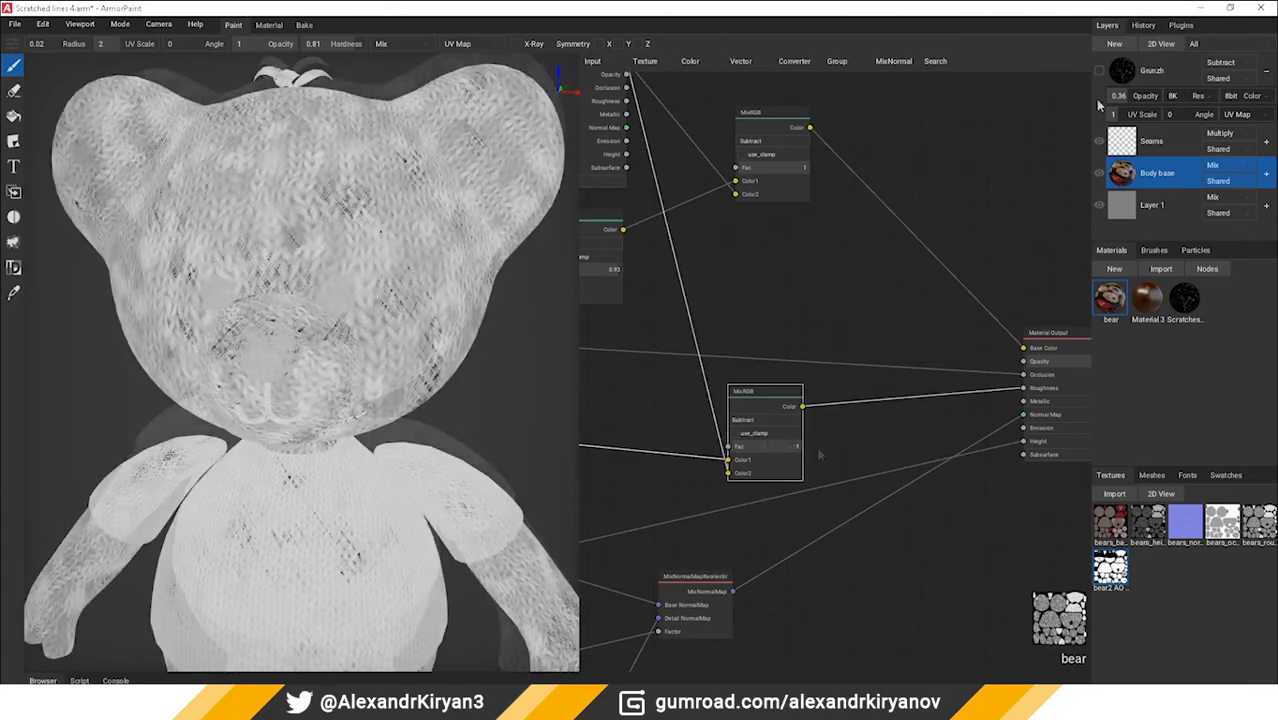
Step: Return the viewport to Lit mode and inspect the scratches on the bear's face
left_click(120, 27)
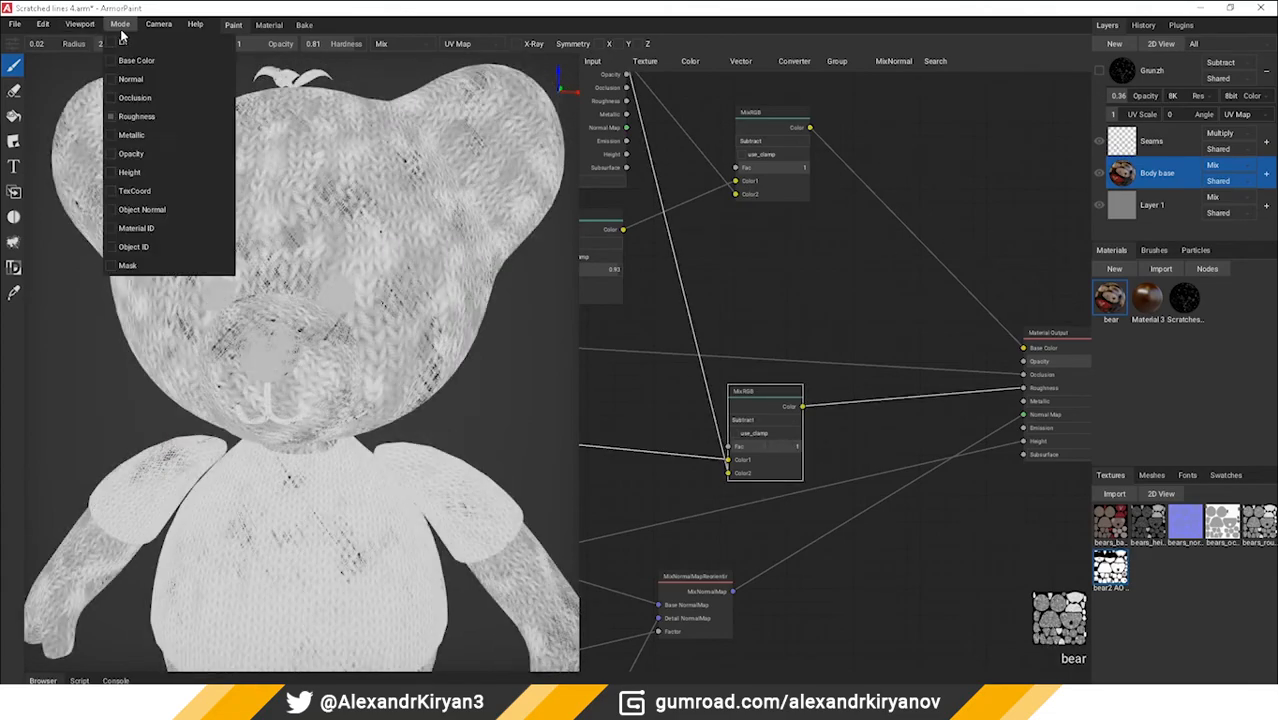
left_click(122, 46)
scroll(282, 302, "up", 3)
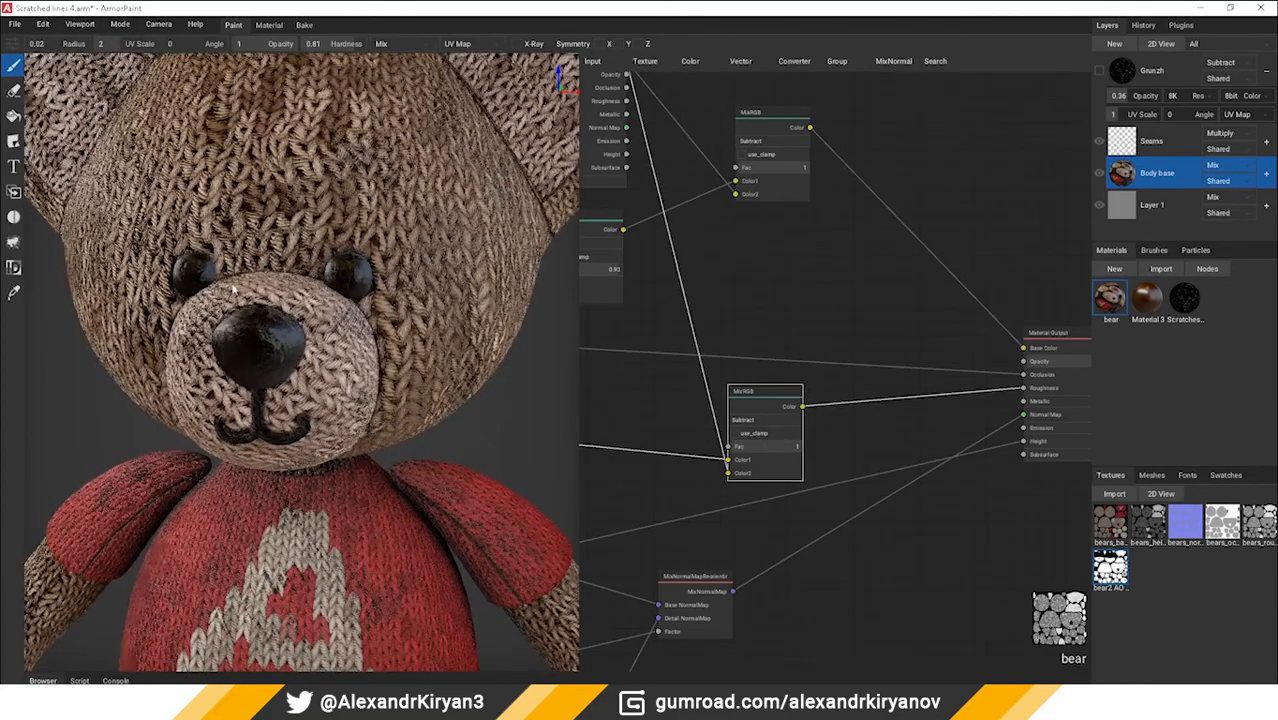
scroll(300, 360, "down", 3)
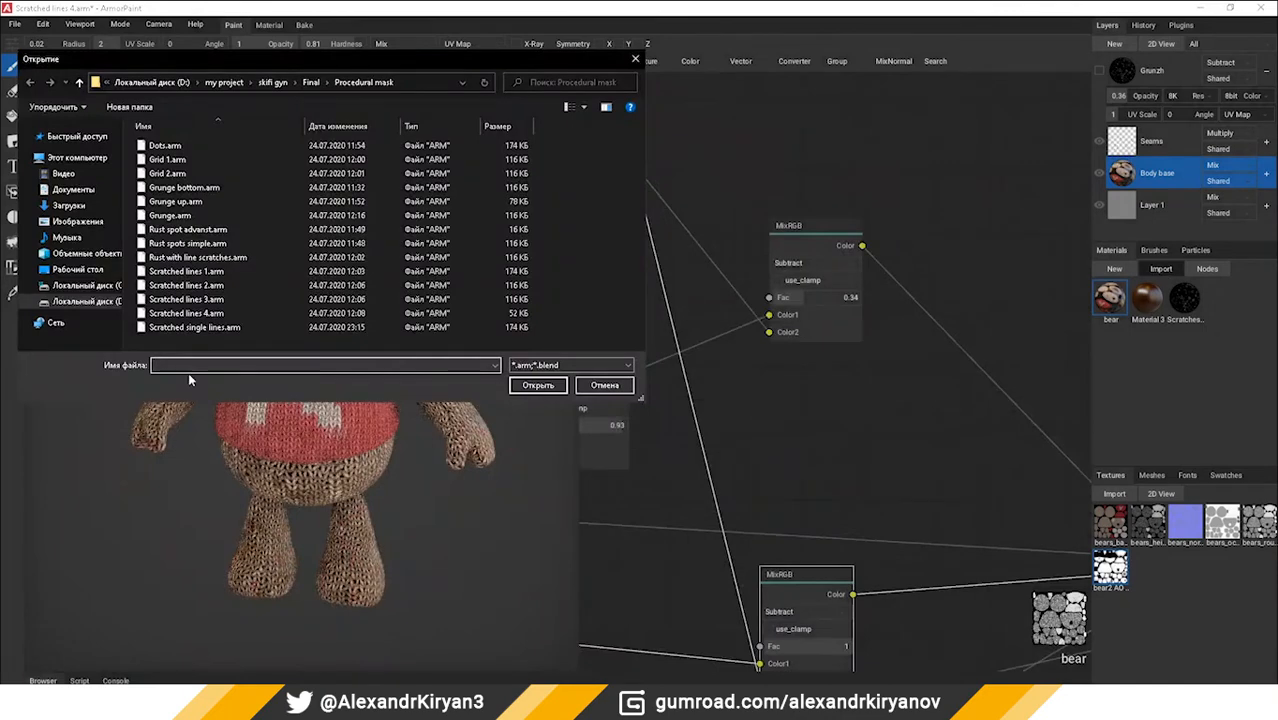
Step: Import the Scratched single lines.arm material and apply it to the bear as a new layer, with the node editor hidden
left_click(188, 331)
double_click(188, 331)
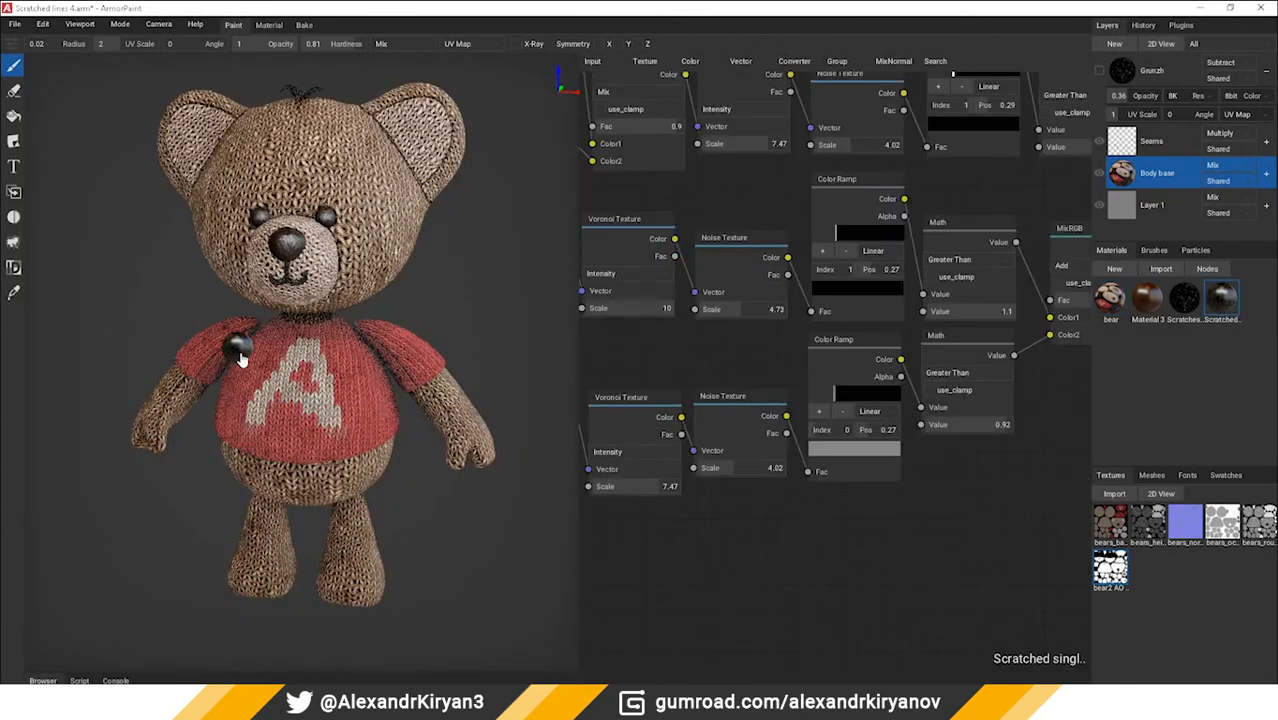
left_click(1220, 298)
key("Tab")
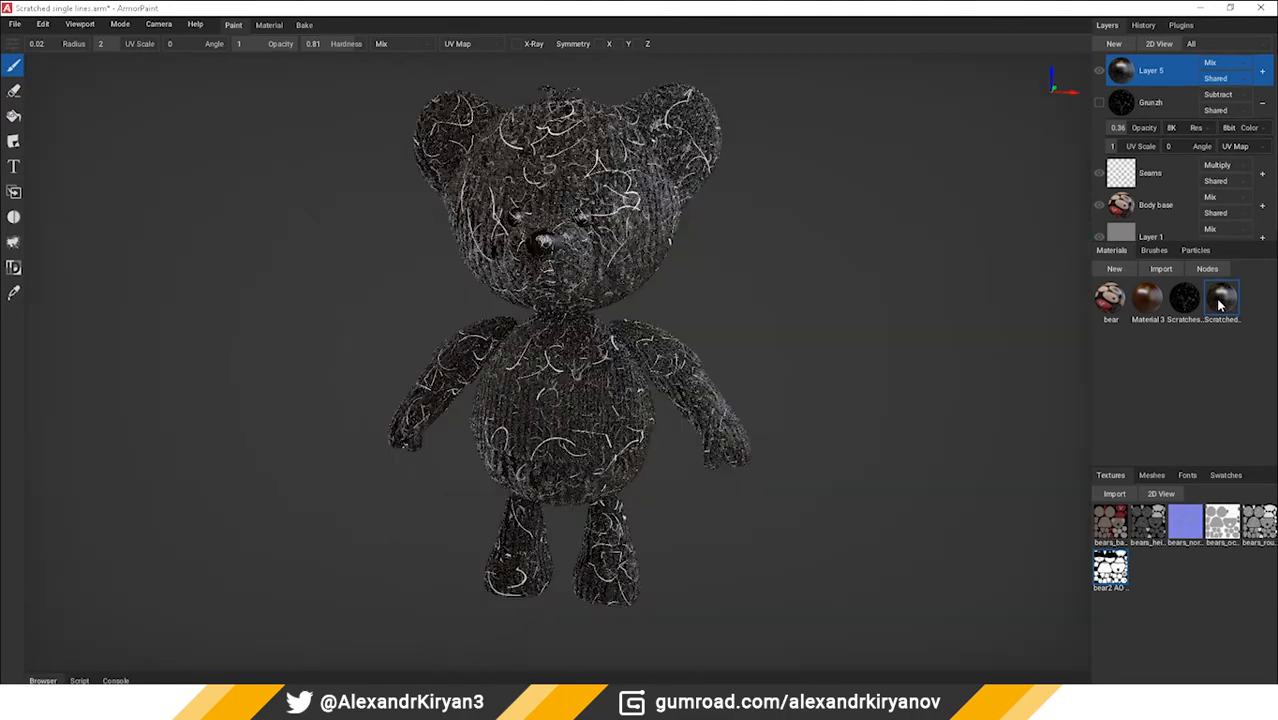
right_click(1122, 82)
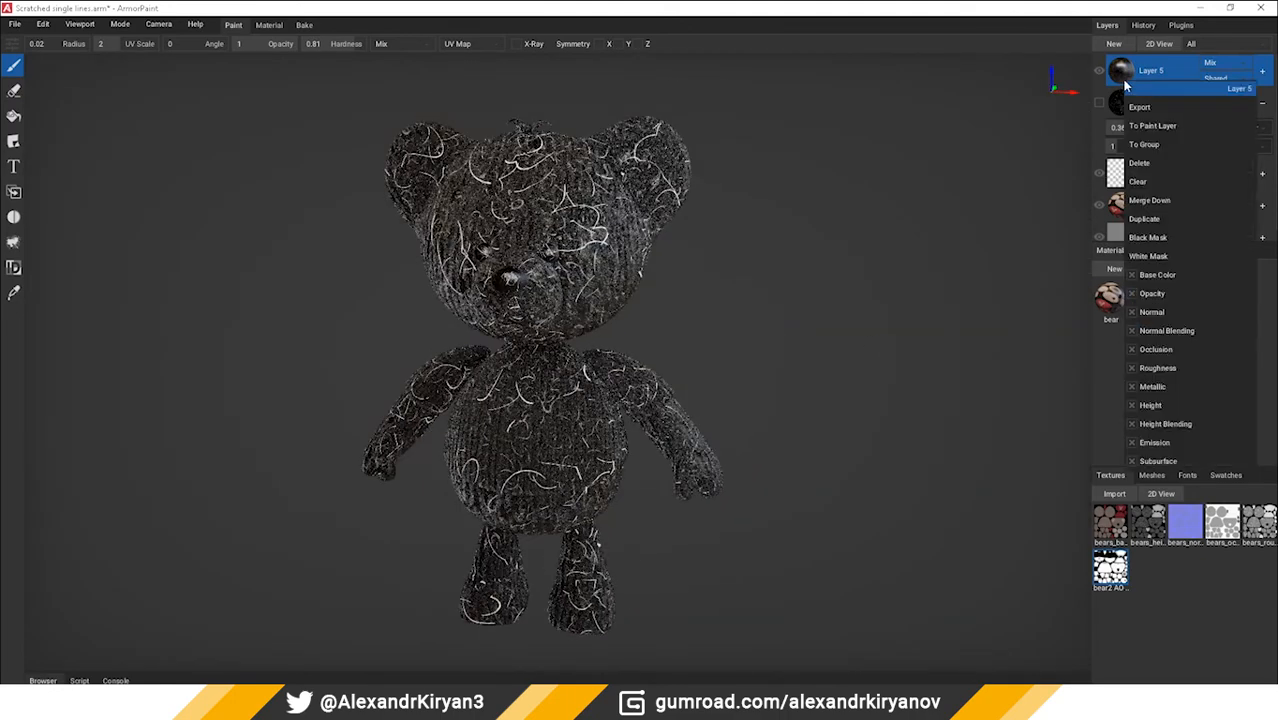
left_click(1150, 163)
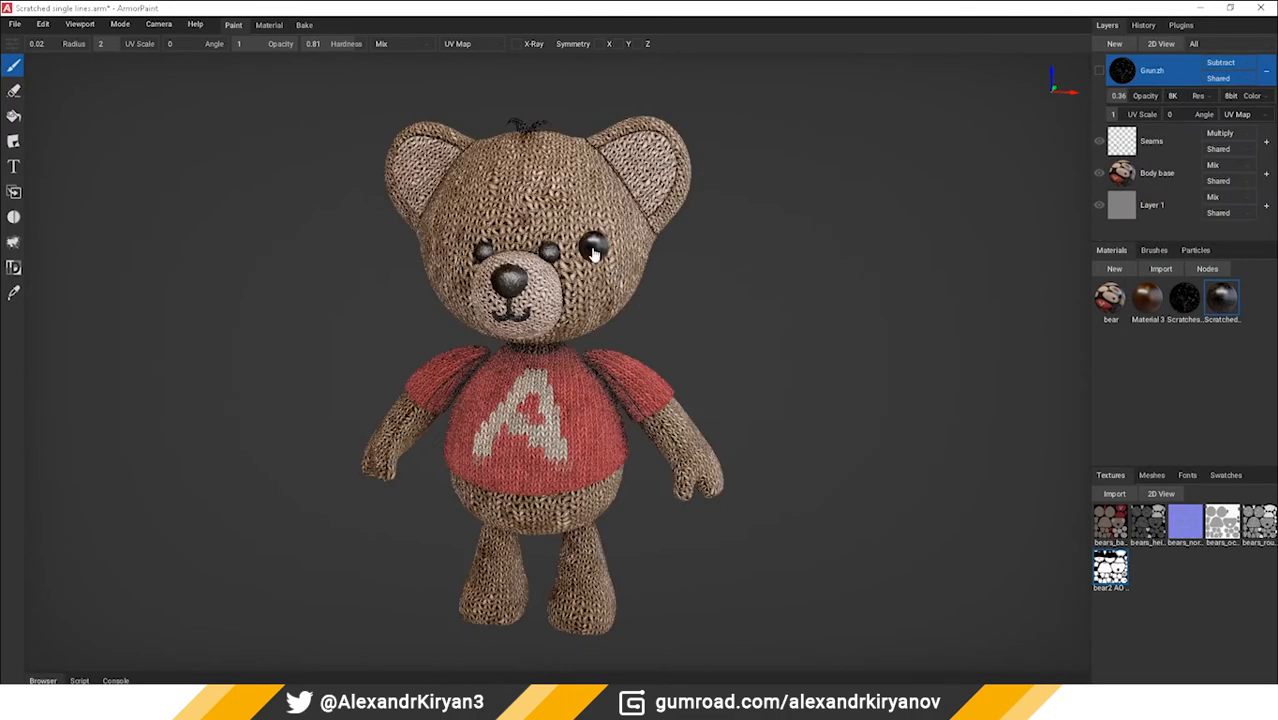
key("ctrl+z")
Step: Set Layer 5's blending to Add and switch off its normal, normal blending, occlusion, roughness, metallic and height channels
left_click(1215, 62)
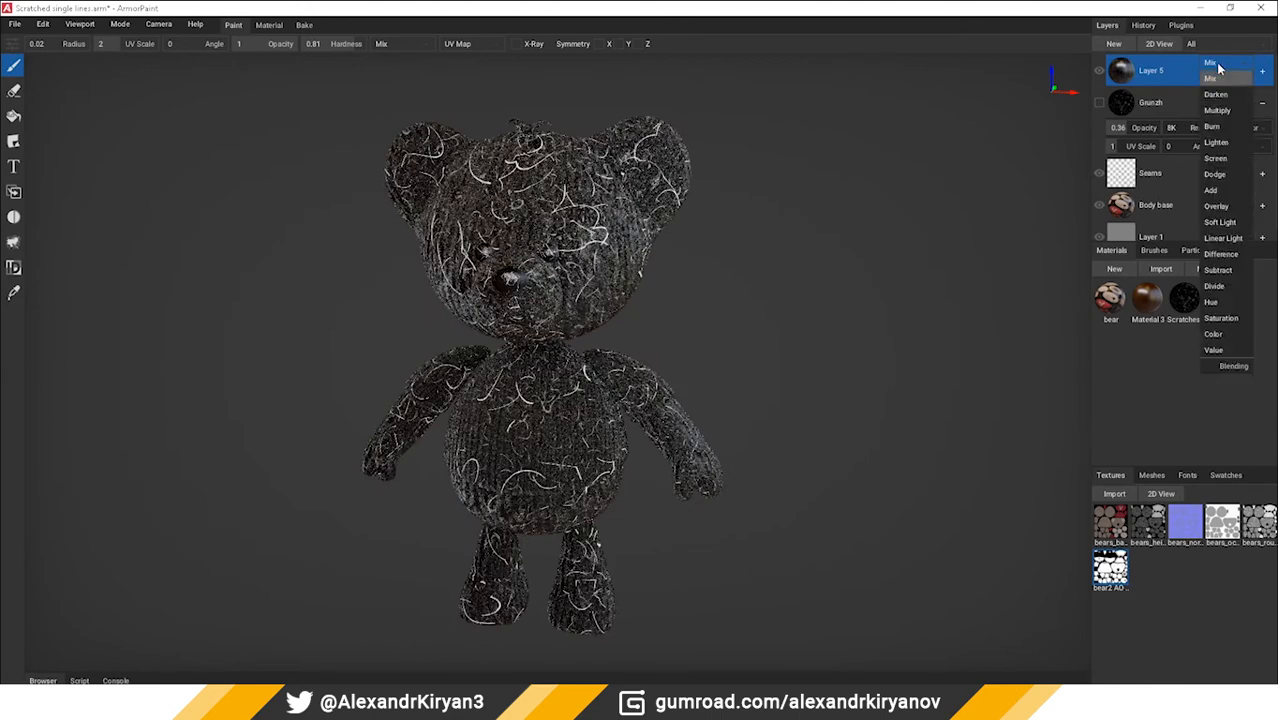
left_click(1211, 190)
right_click(1128, 72)
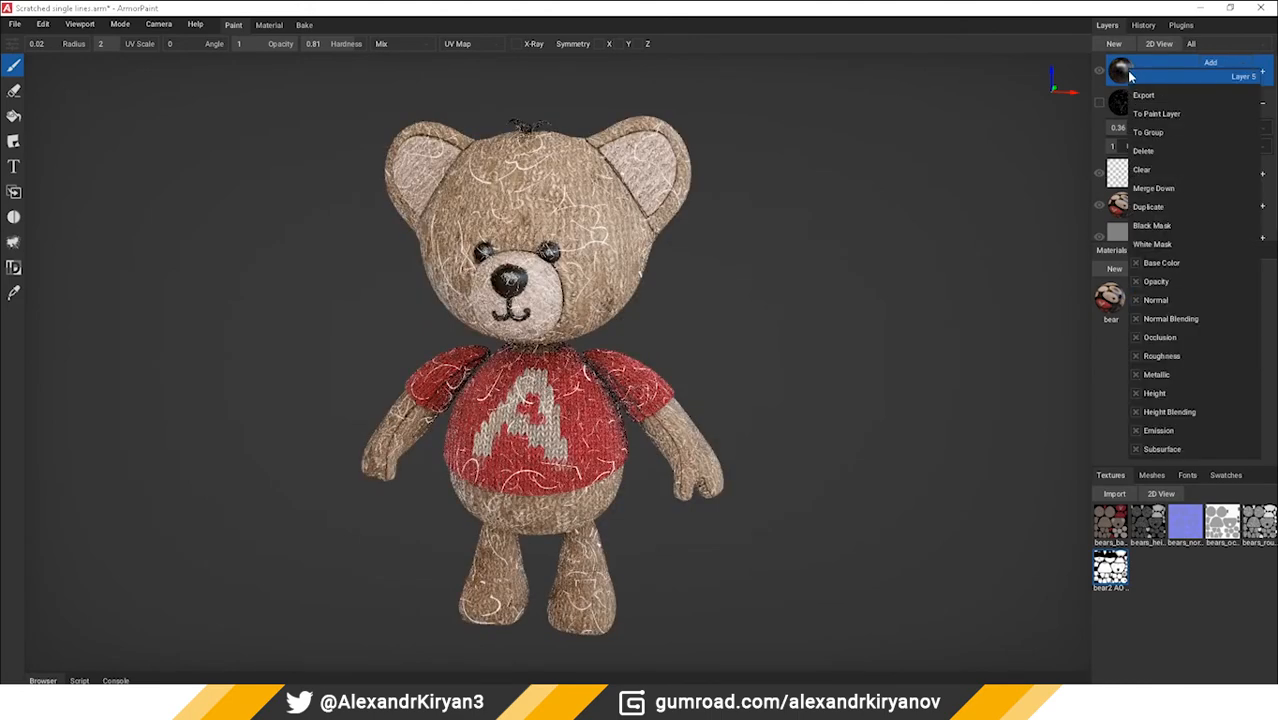
left_click(1136, 356)
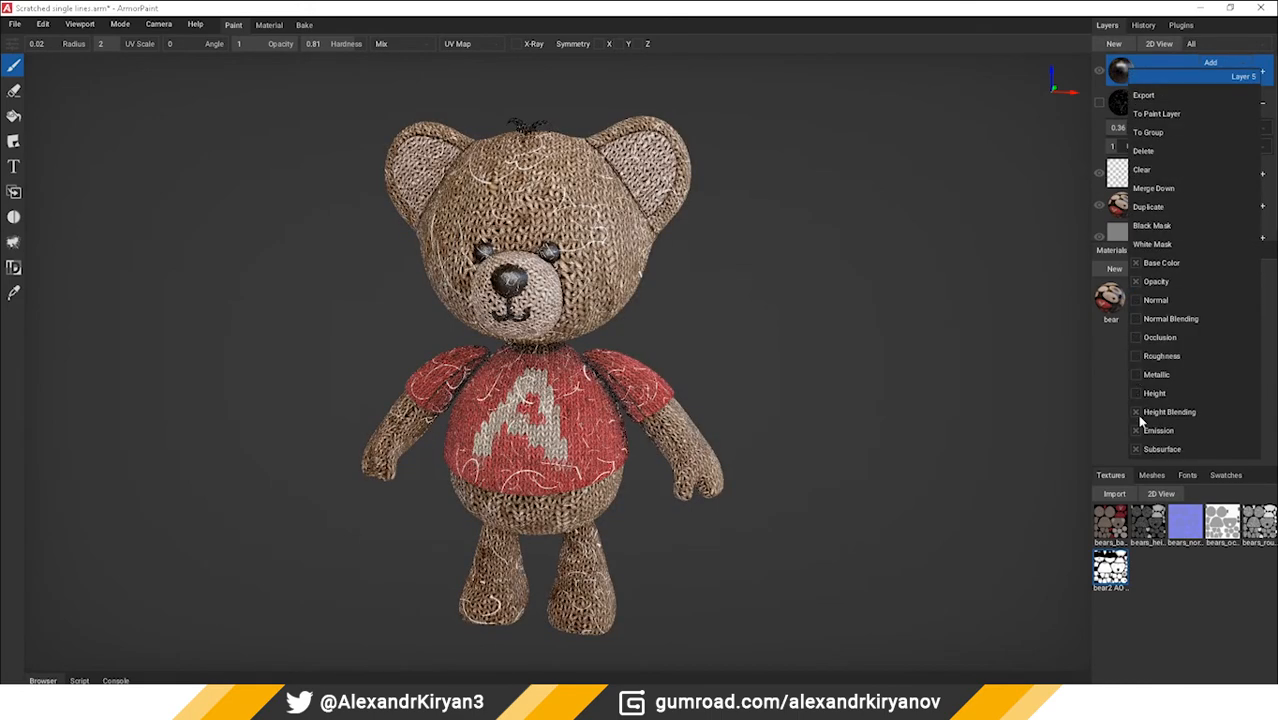
left_click(762, 340)
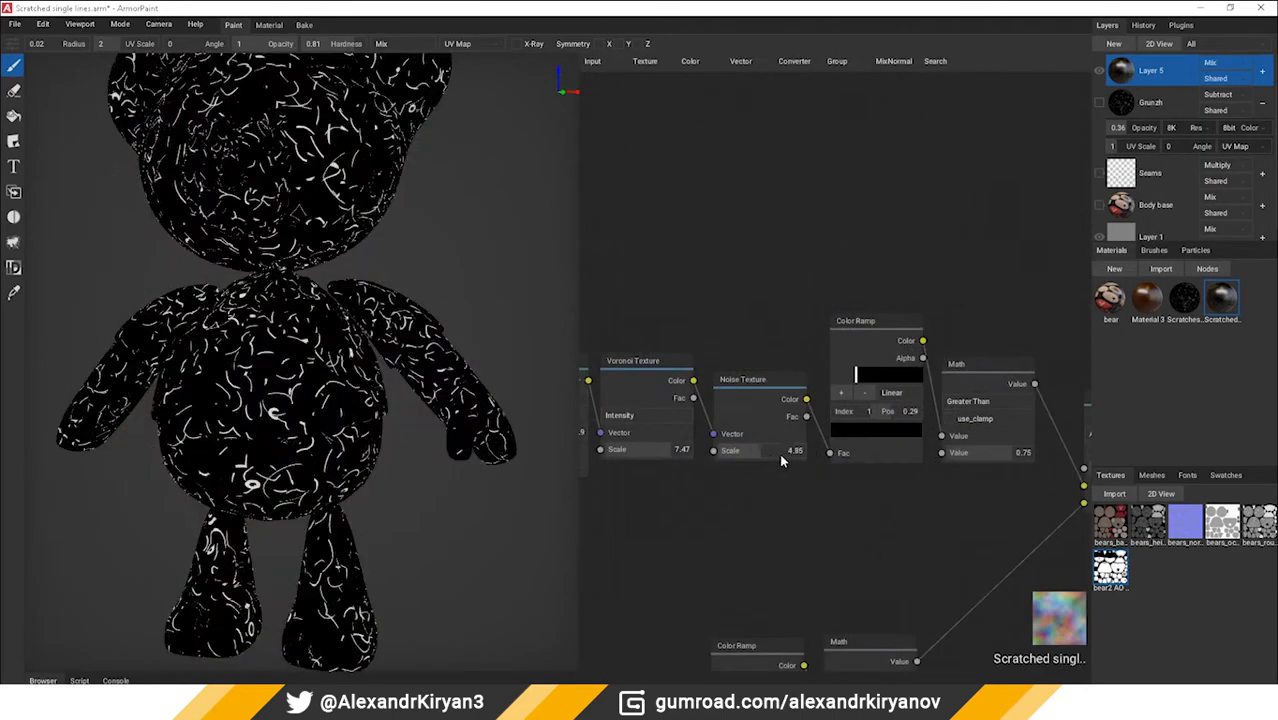
Step: Set the Noise Texture node's scale to 8.86 and Layer 5's blending mode to Add
left_click_drag(779, 453, 797, 457)
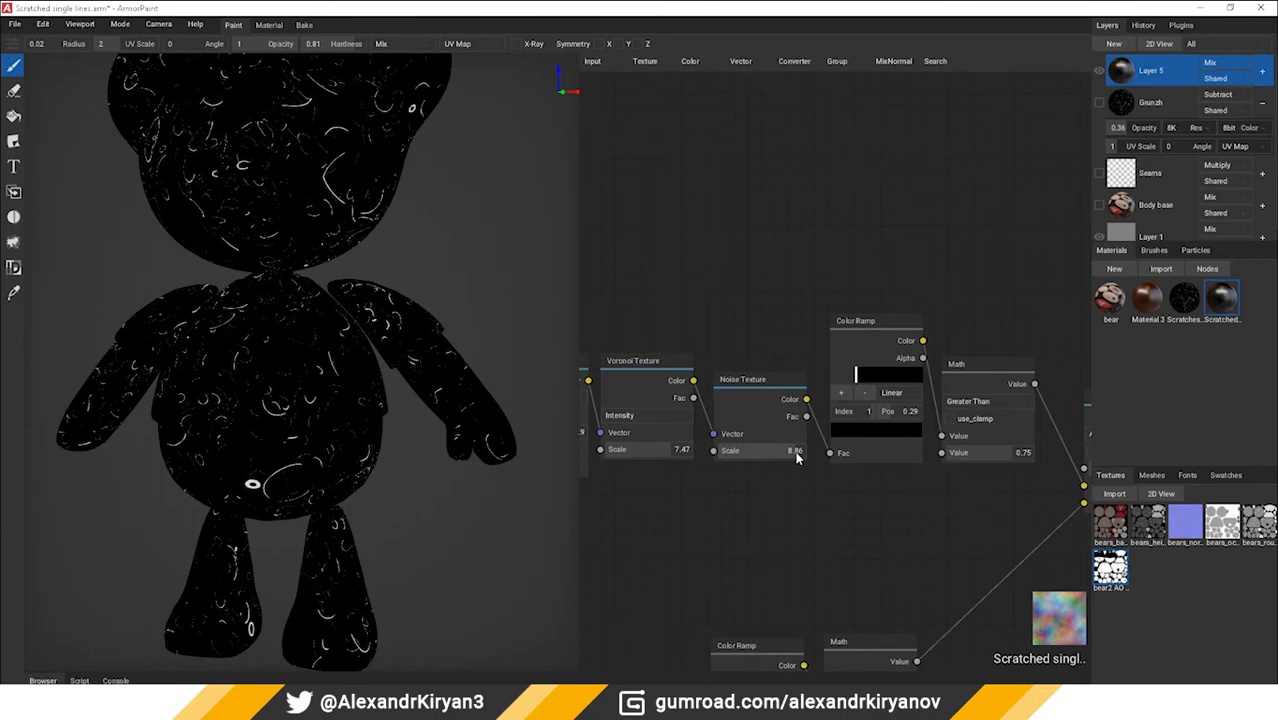
left_click(1212, 64)
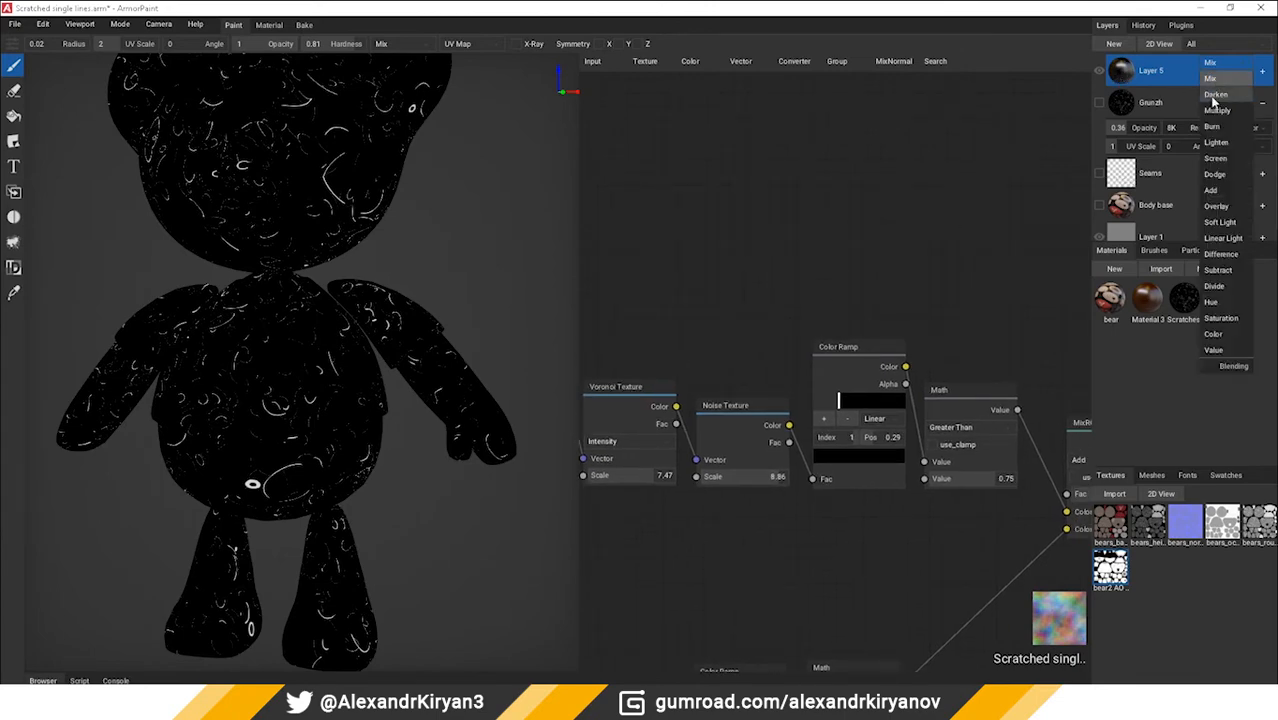
left_click(1211, 190)
Step: Show the Body base and Seams layers again and switch the viewport to Lit mode
left_click(1099, 205)
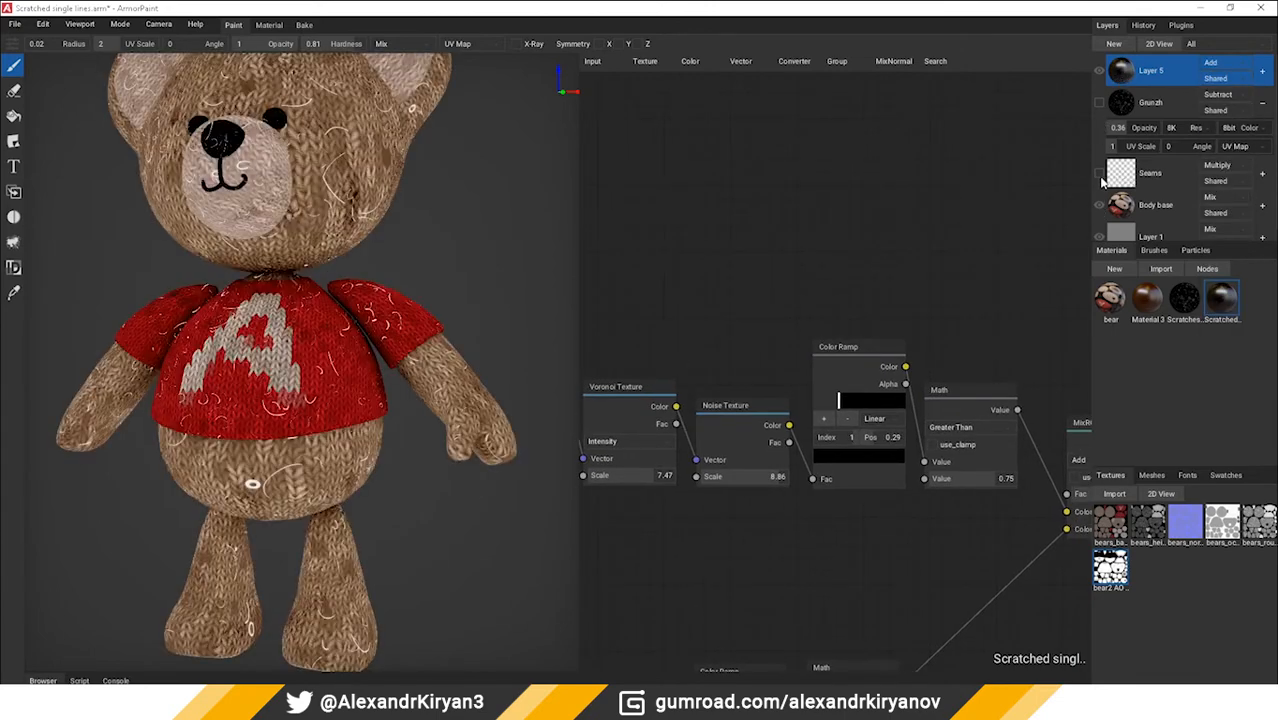
left_click(118, 25)
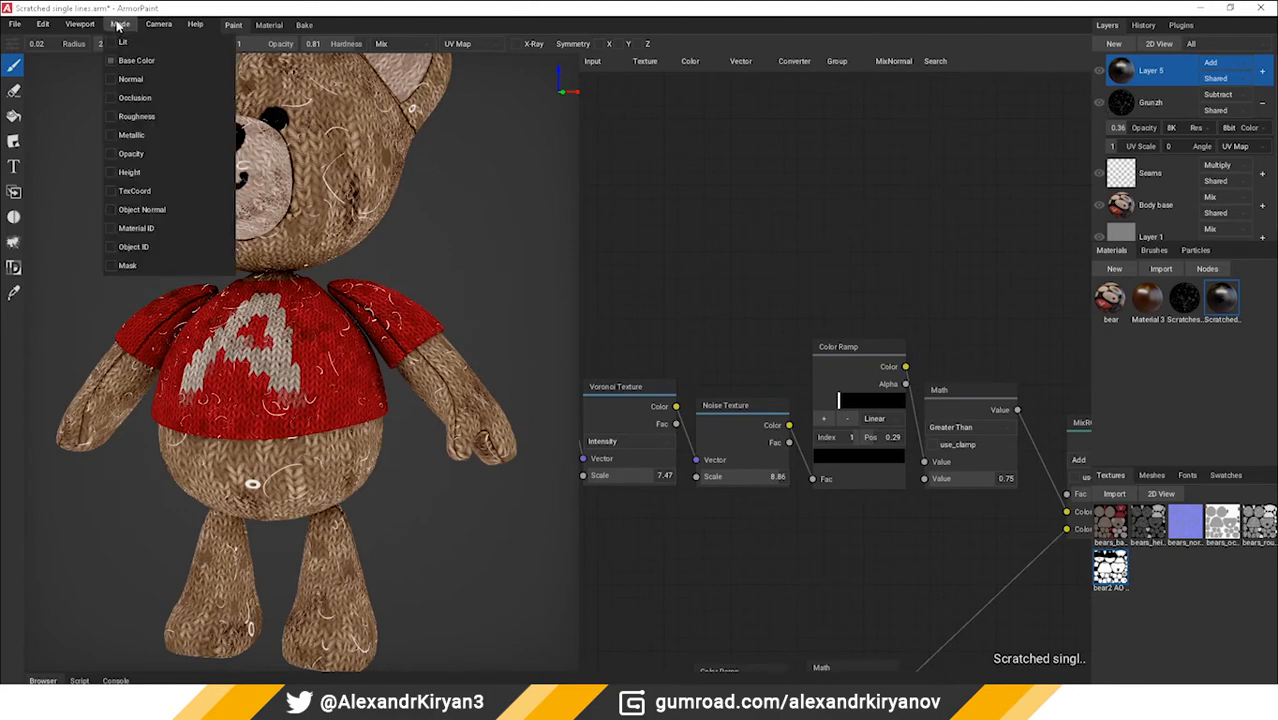
left_click(117, 43)
Step: Reduce the factor of the scratch material's Add MixRGB node to about 0.55 and check the bear from several angles
mouse_move(330, 285)
right_mouse_down()
mouse_move(350, 308)
mouse_move(226, 303)
mouse_move(386, 316)
right_mouse_up()
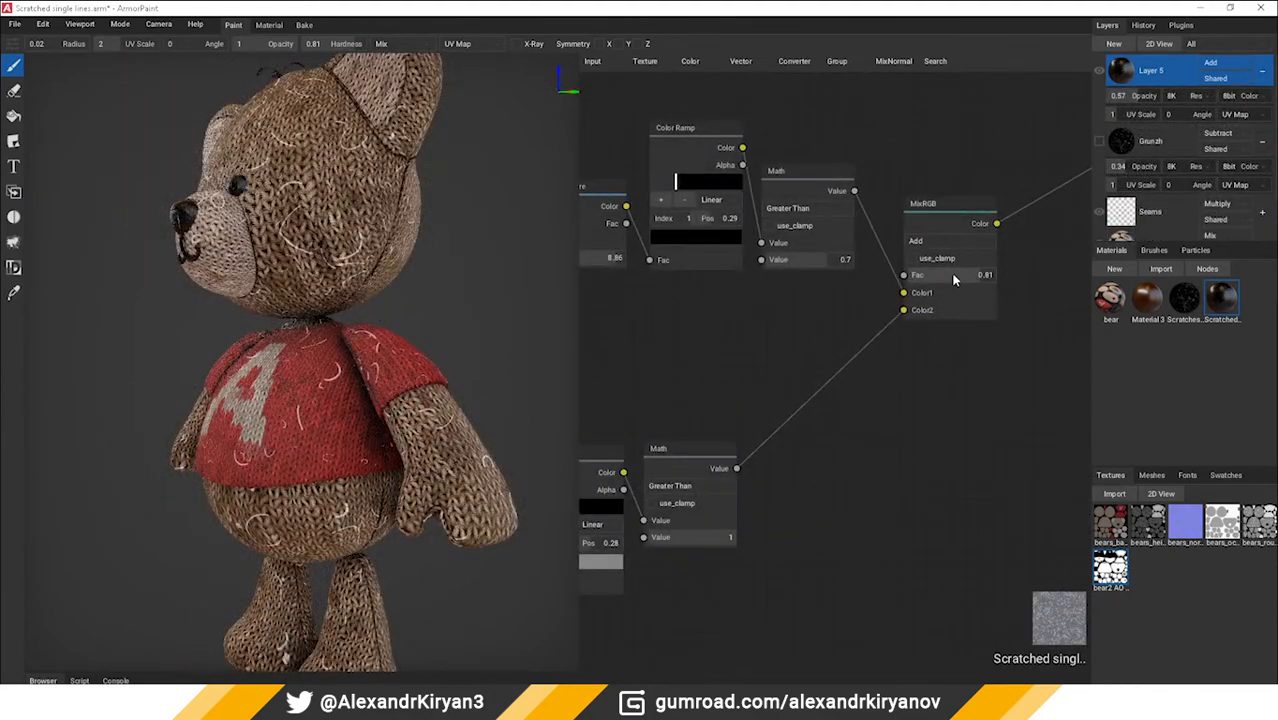
left_click_drag(955, 279, 944, 274)
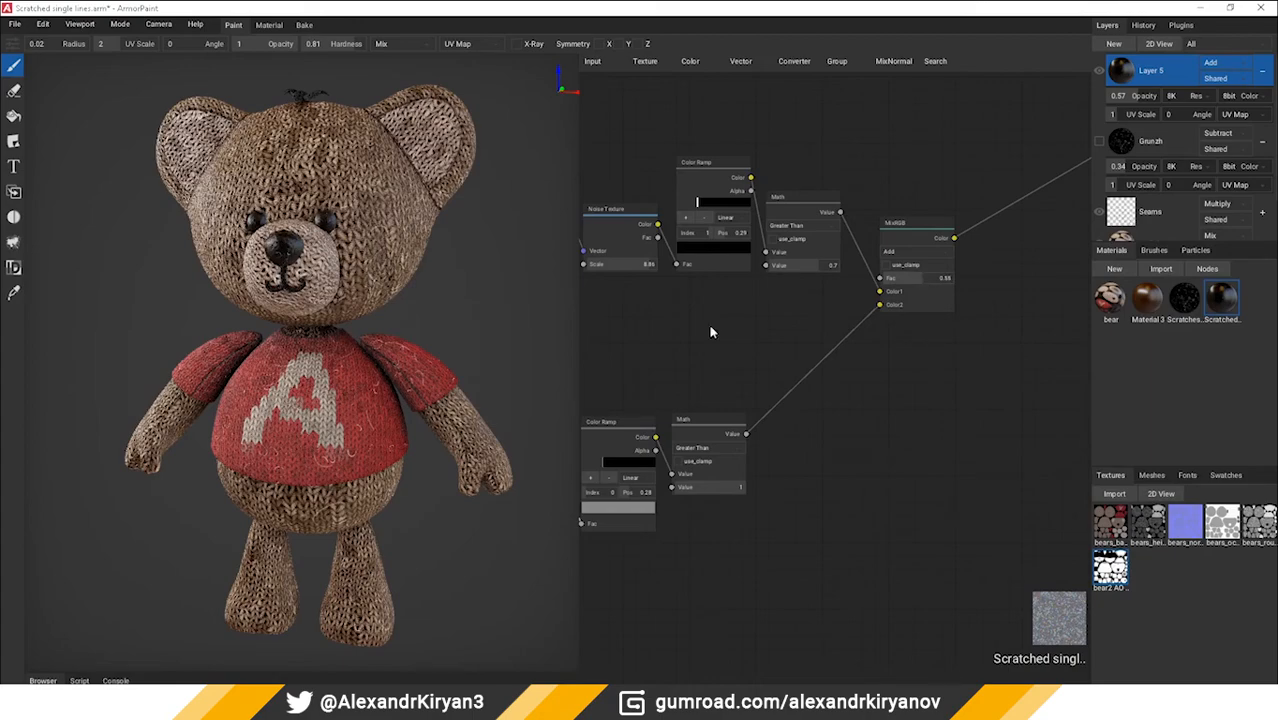
right_click_drag(245, 350, 391, 343)
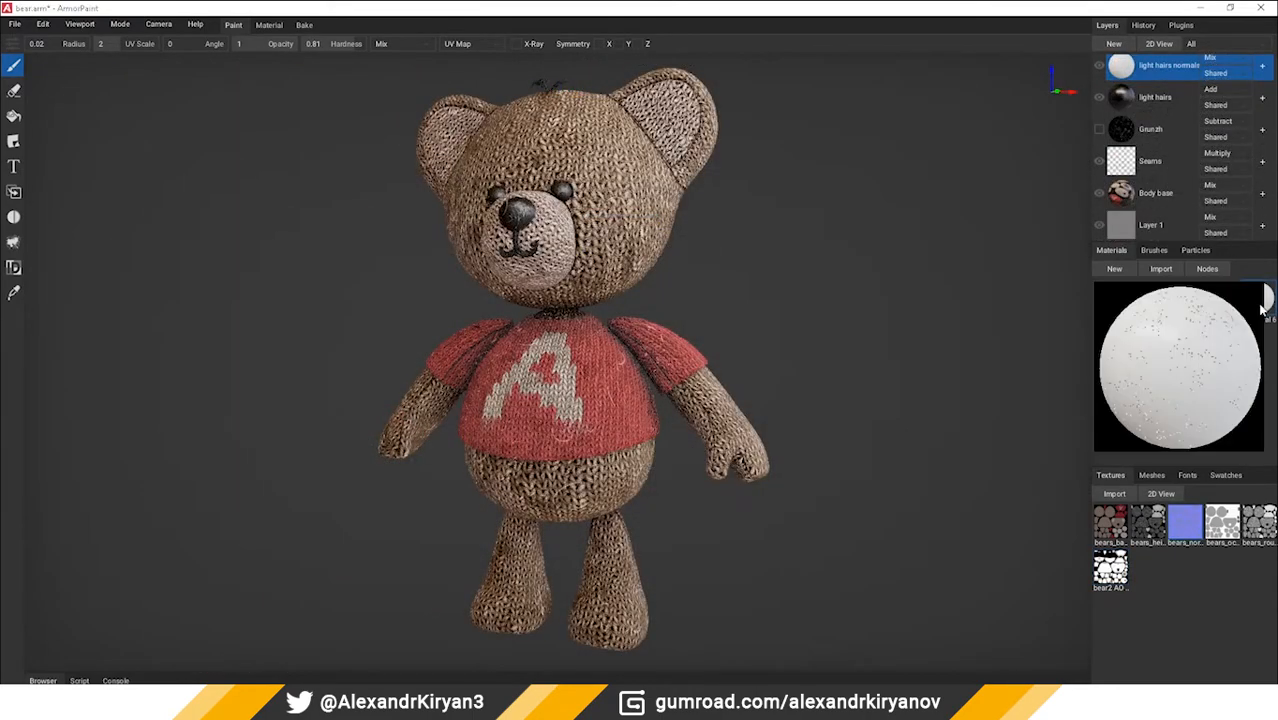
Step: Examine how Material 6 feeds the light hairs layer's base color through Invert and Bump nodes into the normal map
double_click(1259, 297)
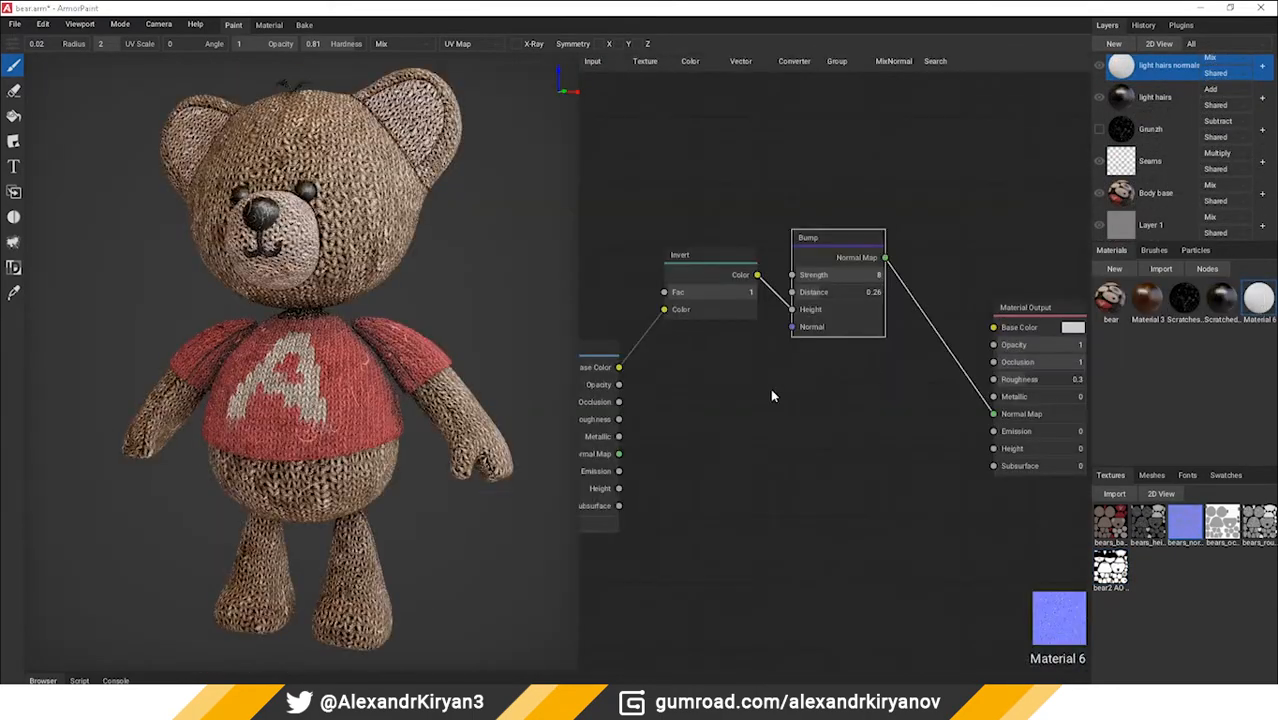
left_click(1125, 101)
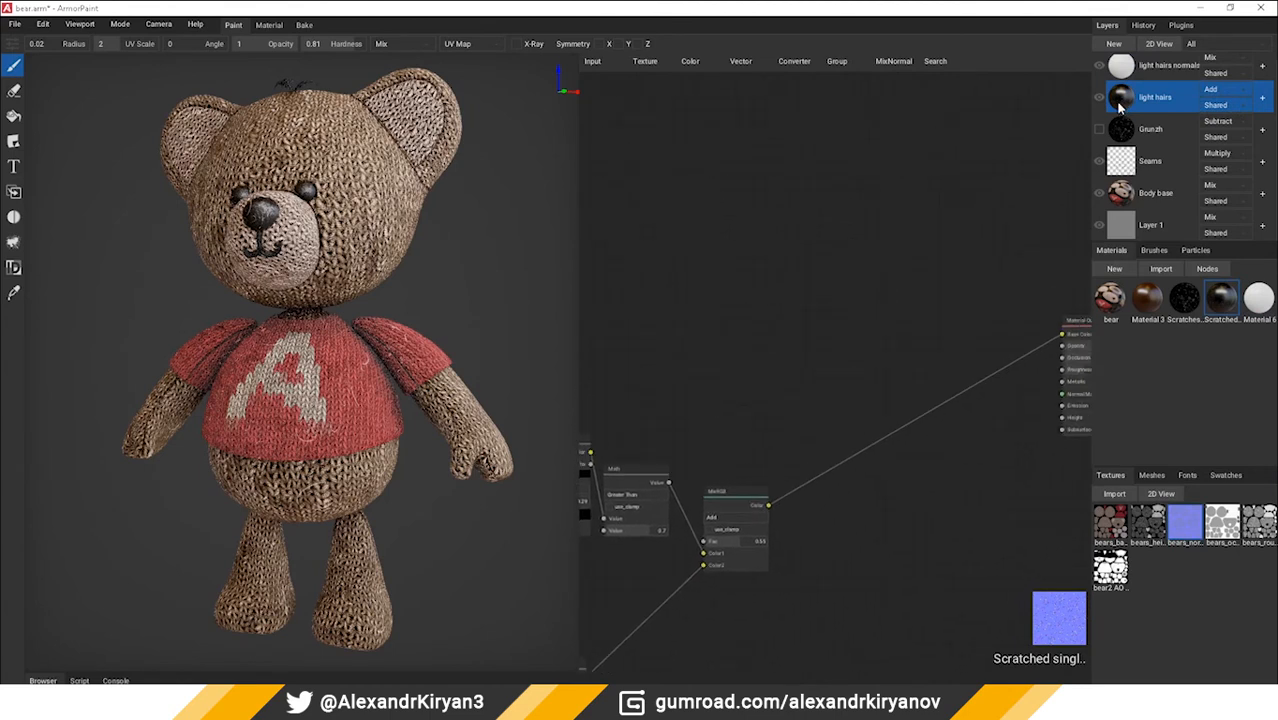
left_click(1258, 310)
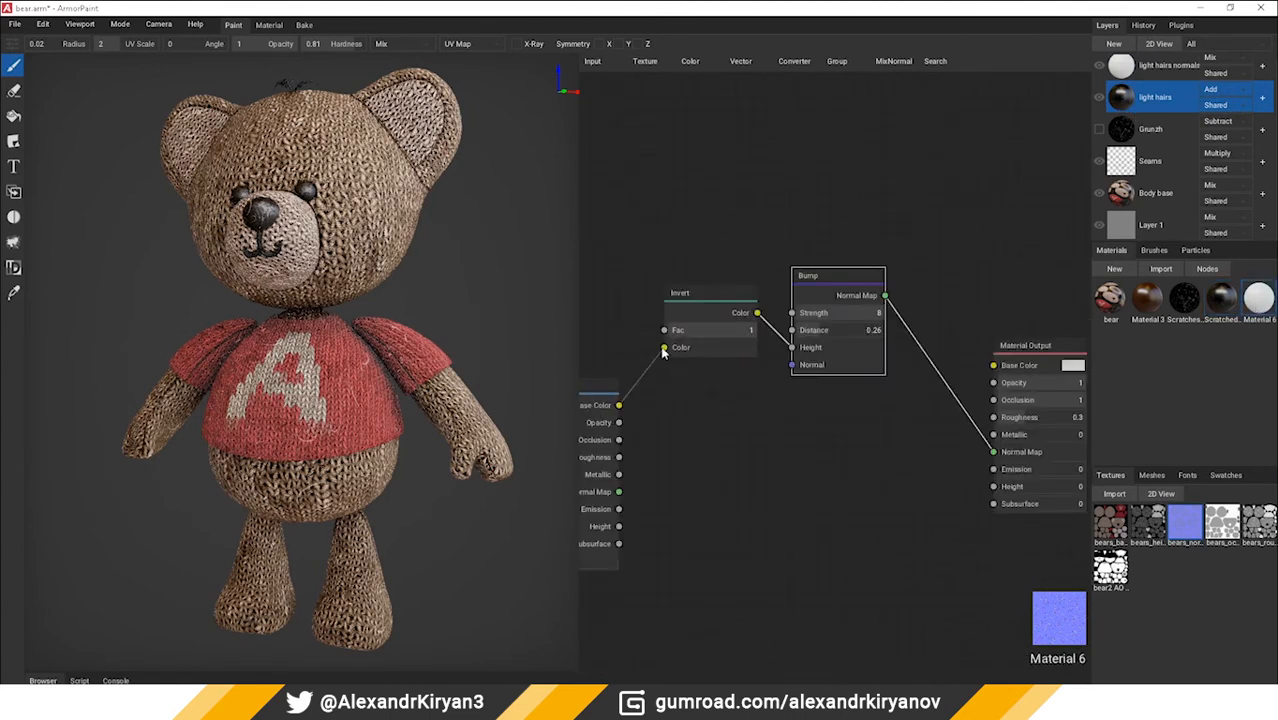
left_click_drag(663, 352, 664, 347)
left_click(712, 302)
middle_click_drag(685, 314, 729, 288)
left_click(627, 377)
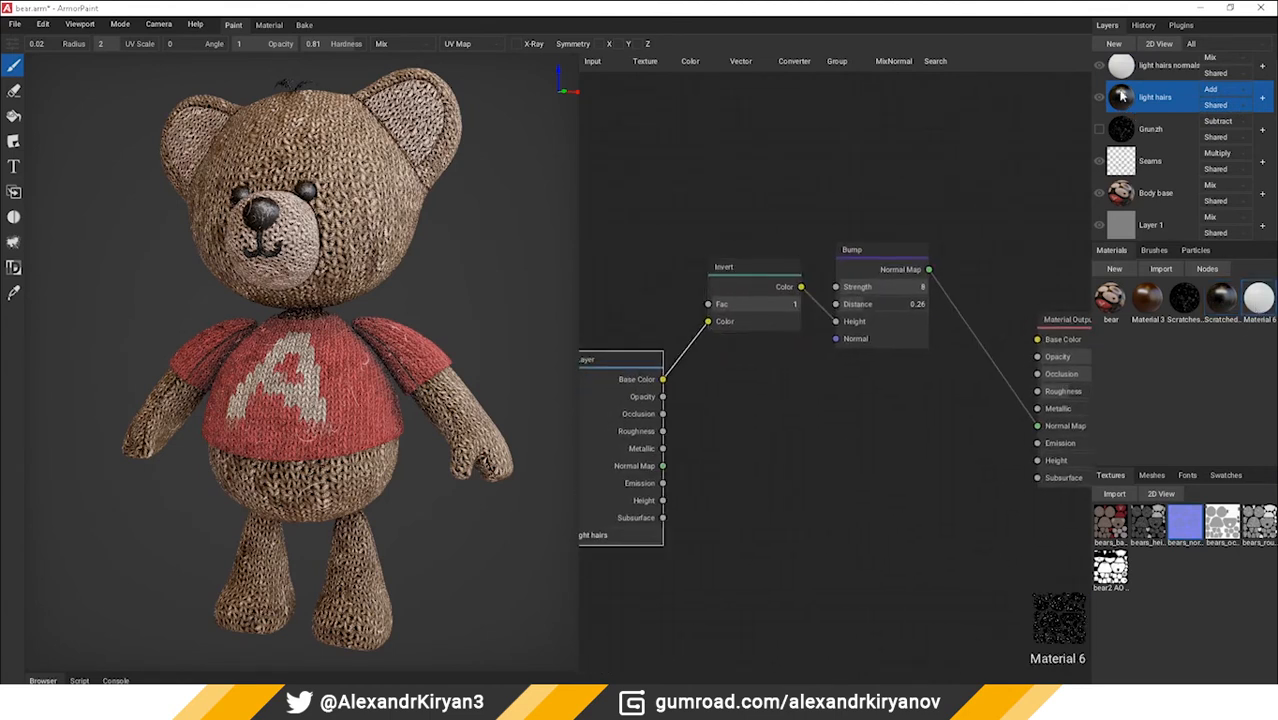
Step: Show the light hairs, Seams, Body base and Layer 1 layers again and return the viewport to Lit mode
scroll(1116, 105, "up", 1)
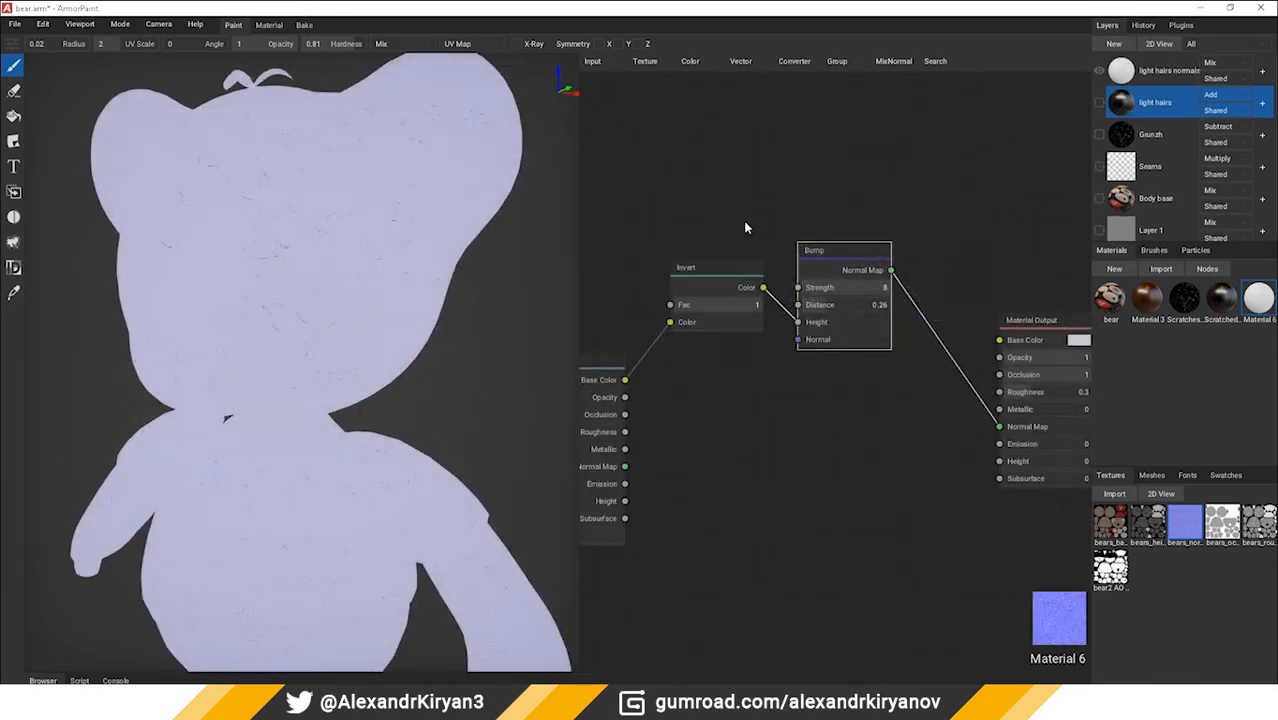
left_click(1099, 199)
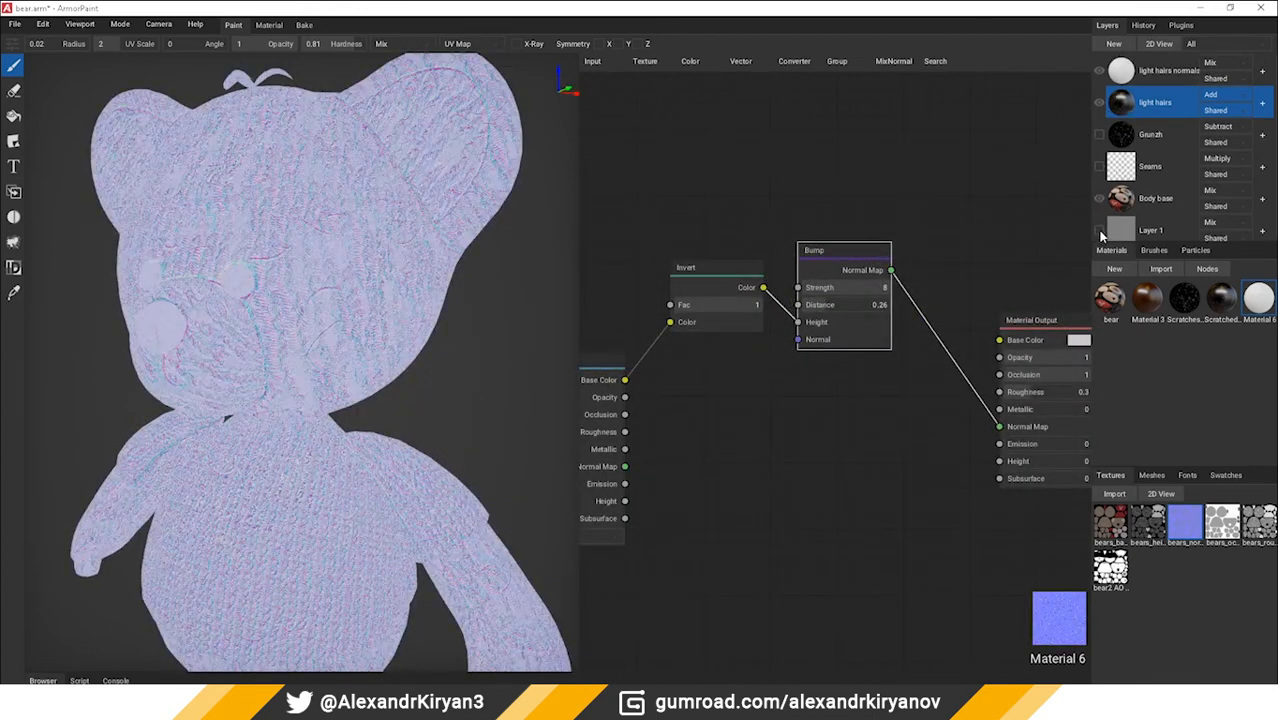
left_click(95, 26)
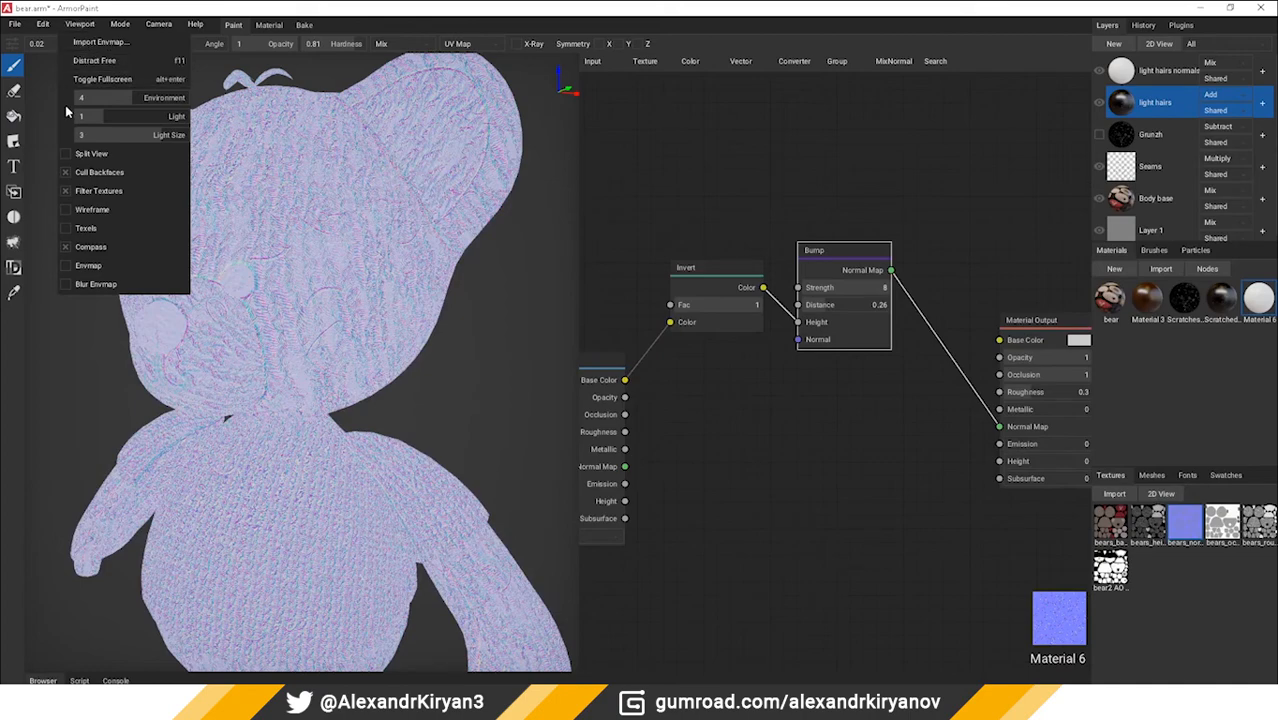
left_click(109, 42)
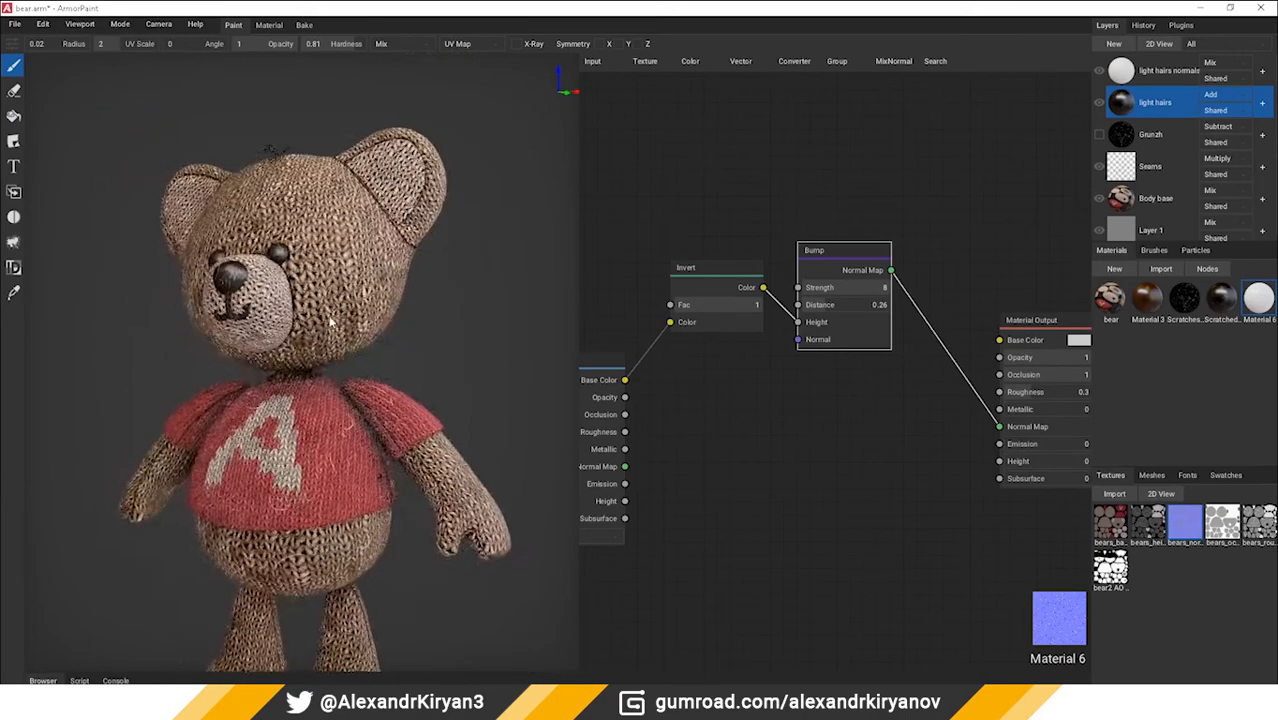
Step: Examine the bear material's height branch, where a MixRGB node adds the light hairs base color to bears_height.png
middle_click_drag(332, 322, 327, 247)
left_click(1108, 308)
middle_click_drag(938, 395, 772, 224)
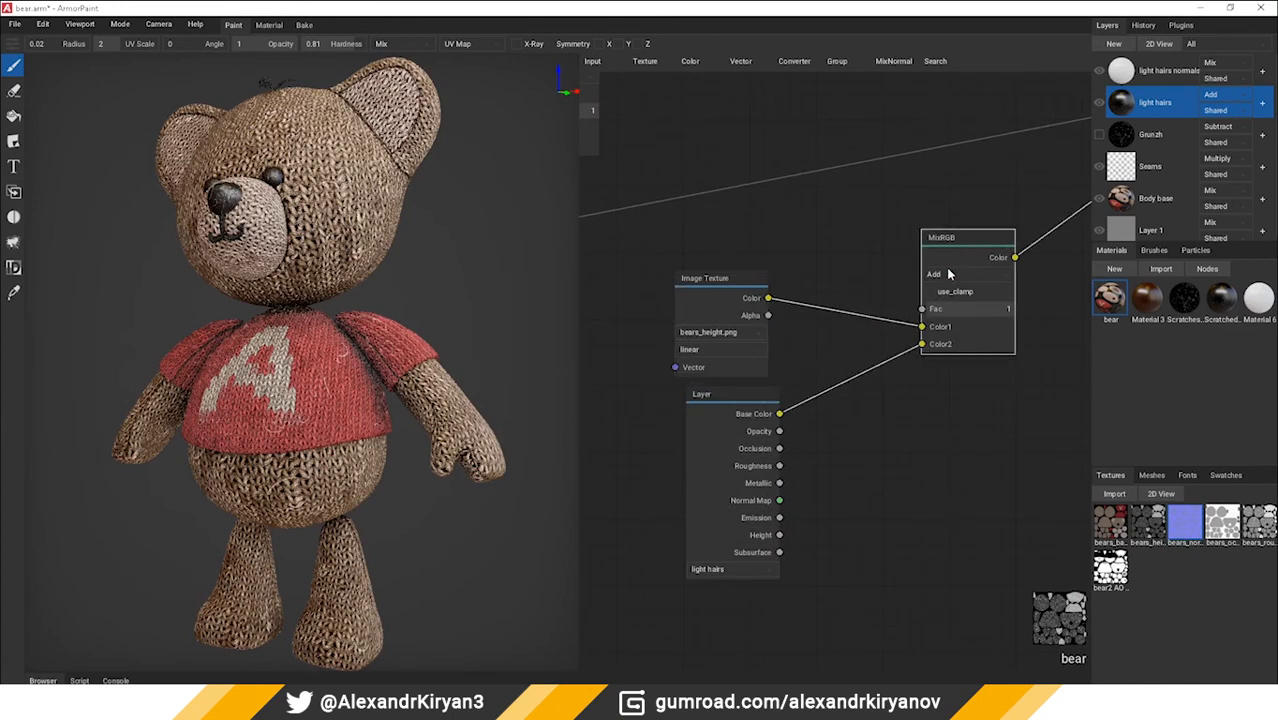
scroll(860, 518, "up", 2)
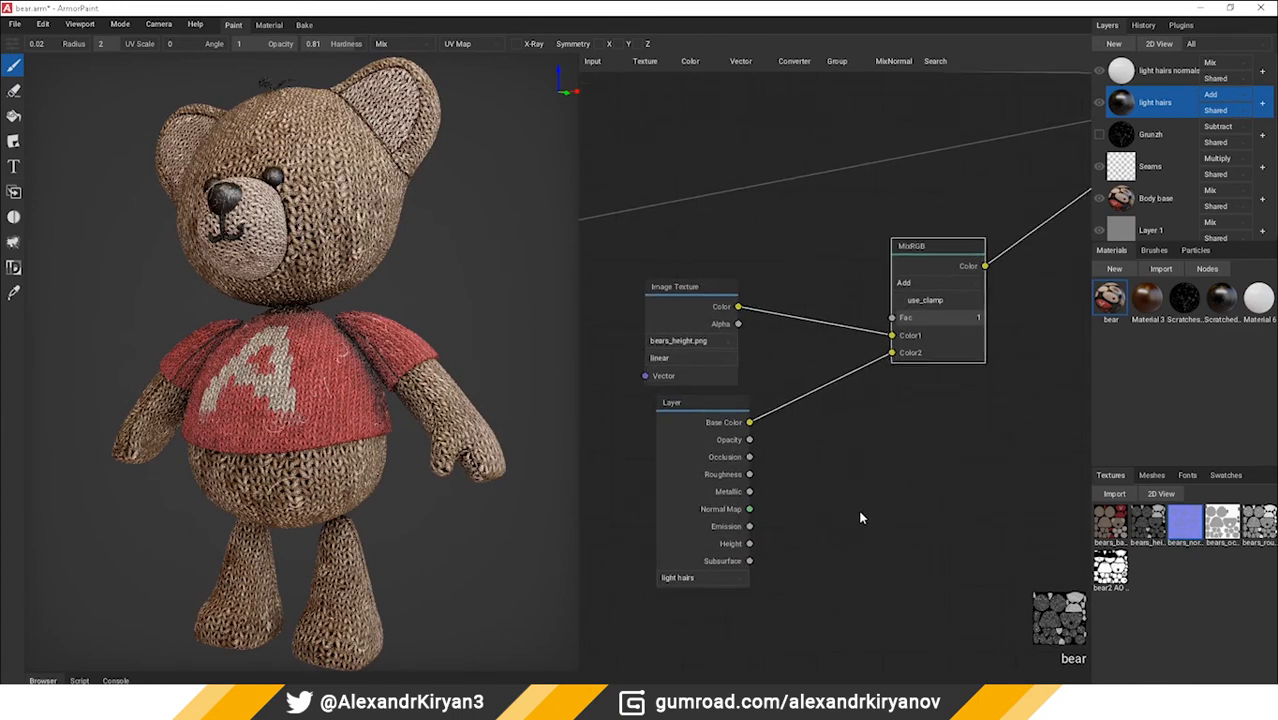
middle_click_drag(862, 518, 707, 599)
middle_click_drag(979, 451, 905, 543)
left_click(966, 184)
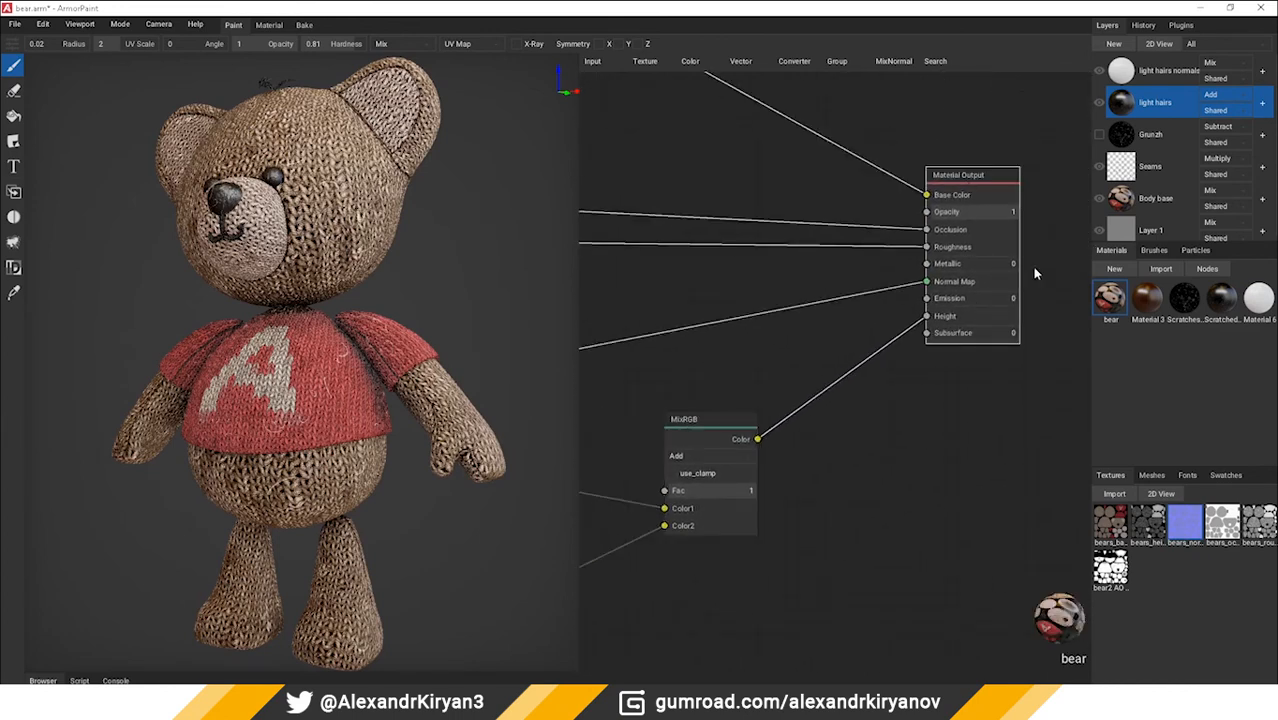
Step: Display the bear's height with the Body base layer selected and test the height MixRGB node's factor, ending at 1
left_click(1117, 200)
left_click(121, 24)
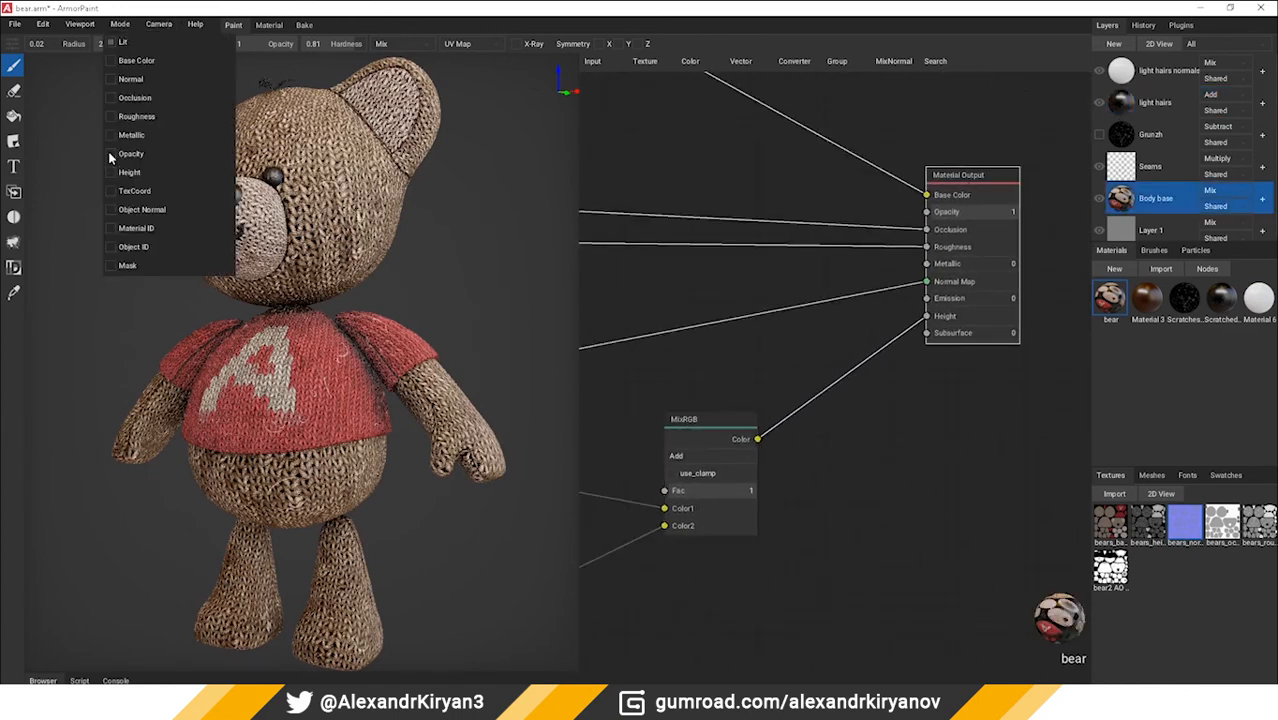
left_click(114, 178)
scroll(290, 250, "up", 4)
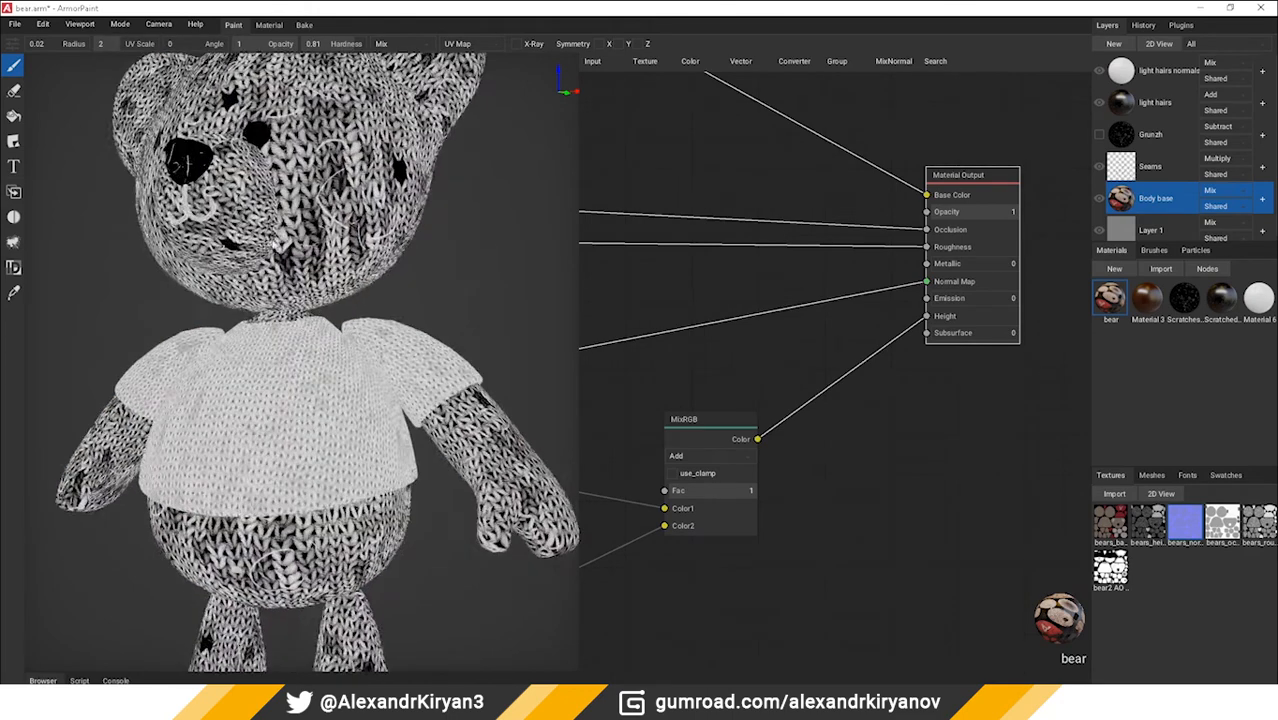
left_click_drag(655, 497, 803, 491)
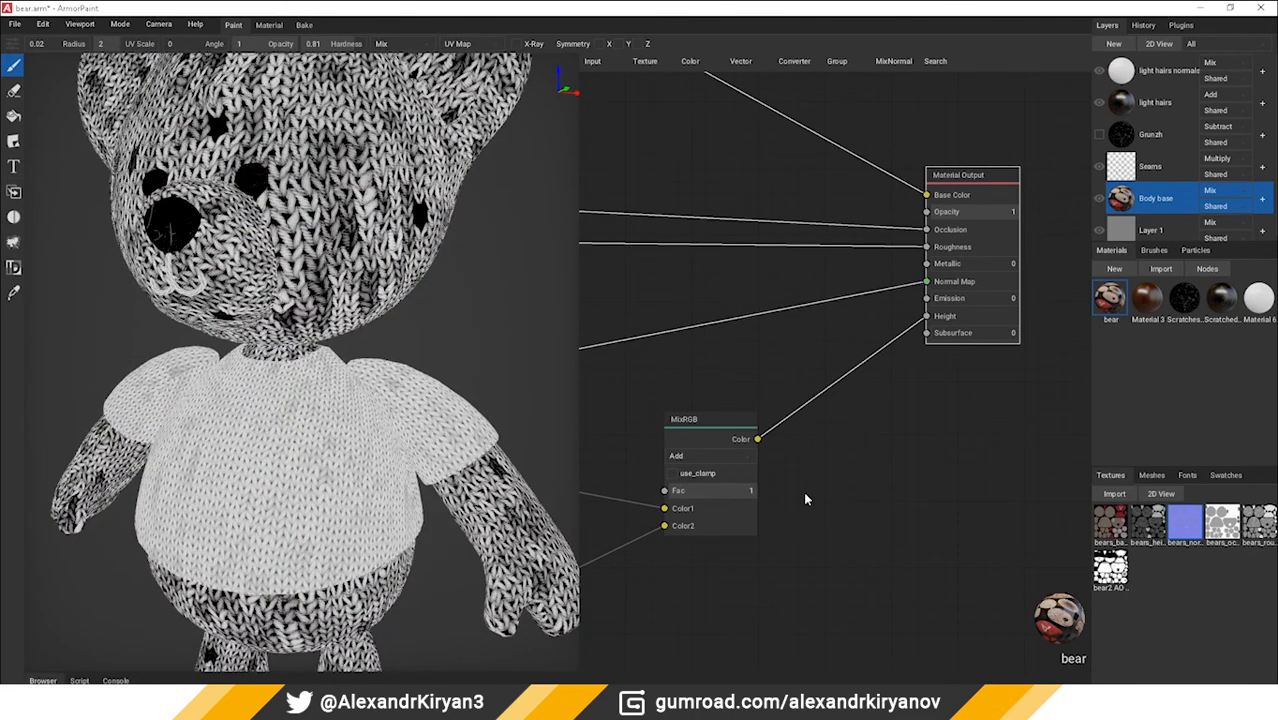
left_click(848, 484)
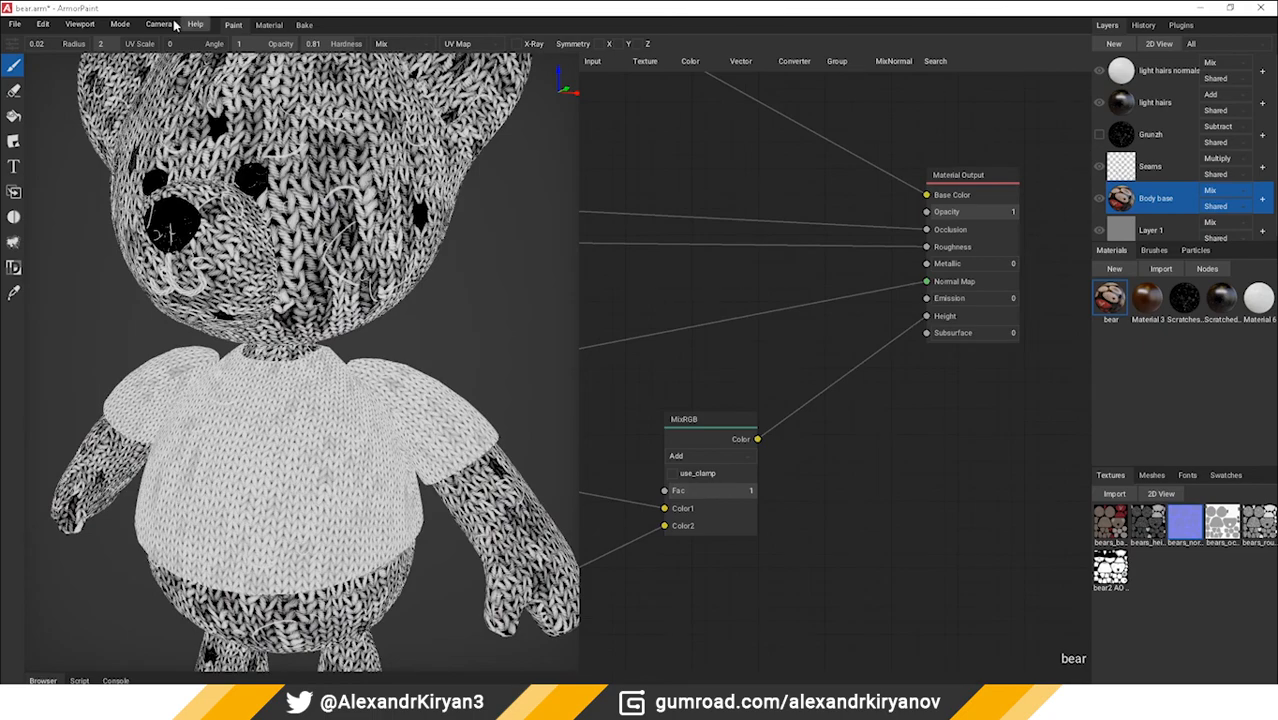
Step: Return the viewport to Lit mode and inspect the light hairs on the bear's knitted head up close
left_click(120, 24)
left_click(120, 49)
scroll(313, 300, "down", 4)
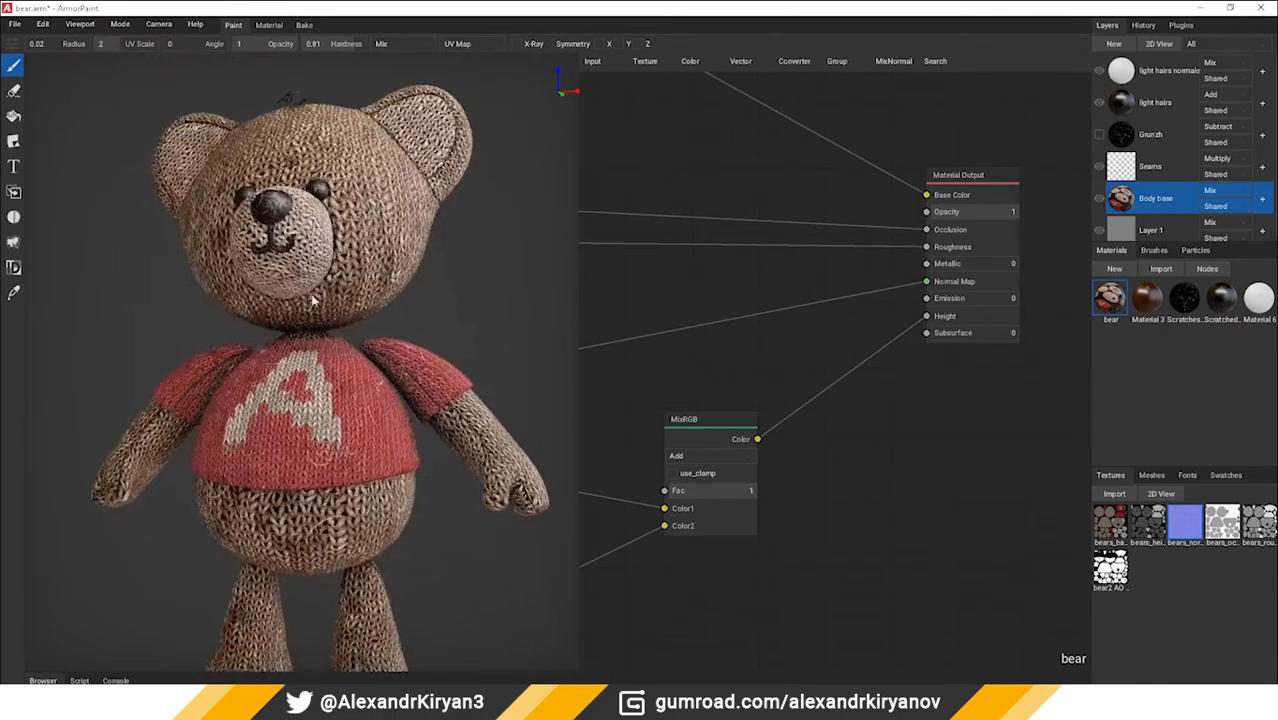
scroll(157, 234, "up", 10)
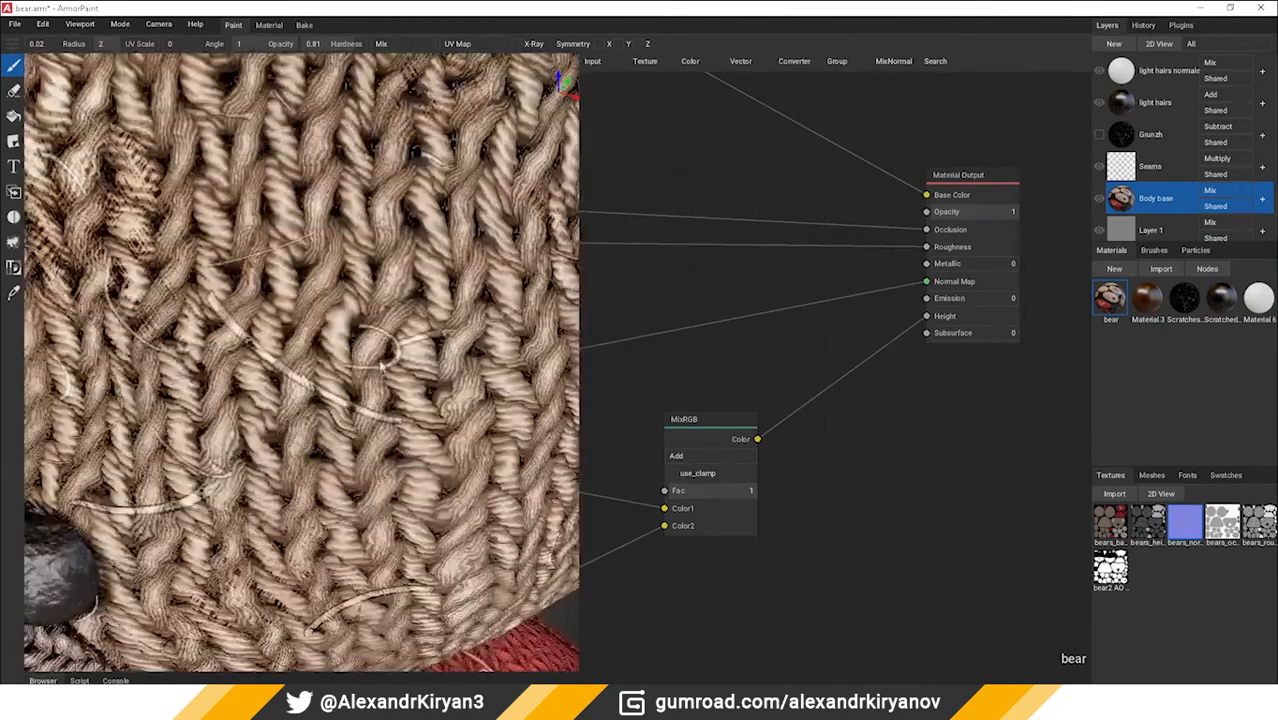
mouse_move(382, 366)
middle_mouse_down("shift")
mouse_move(255, 366)
mouse_move(390, 366)
middle_mouse_up("shift")
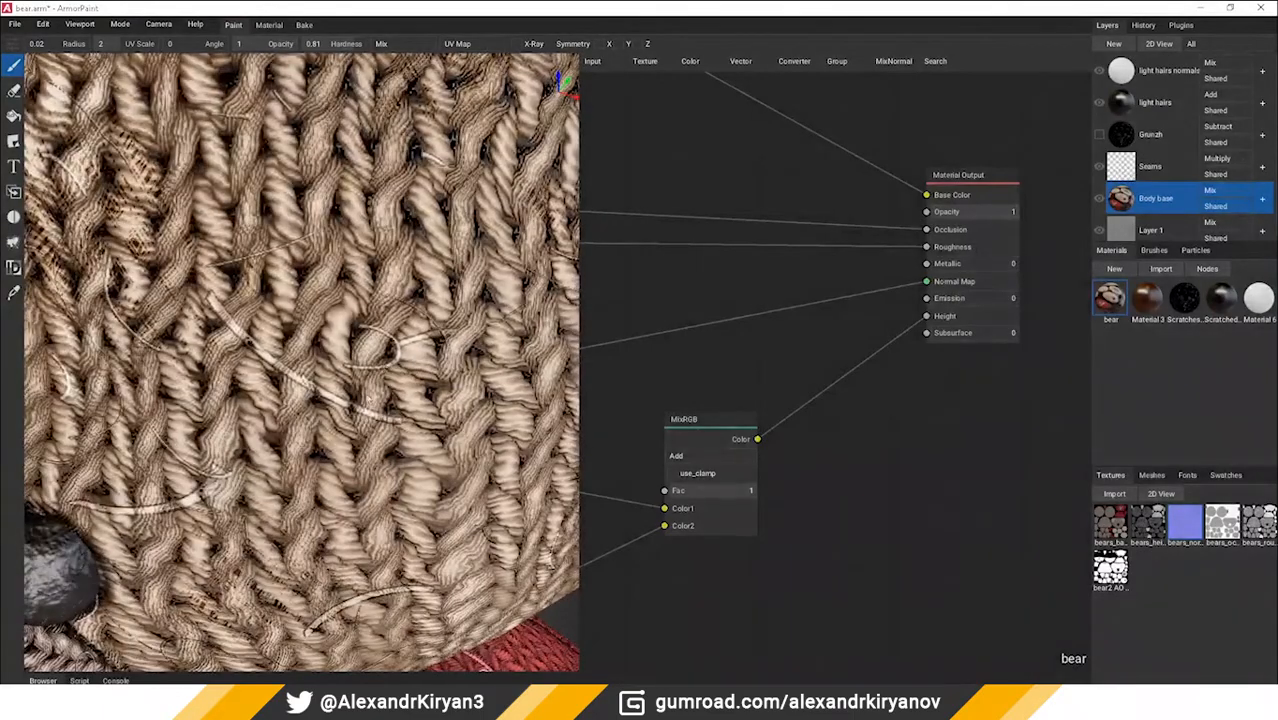
scroll(380, 350, "down", 8)
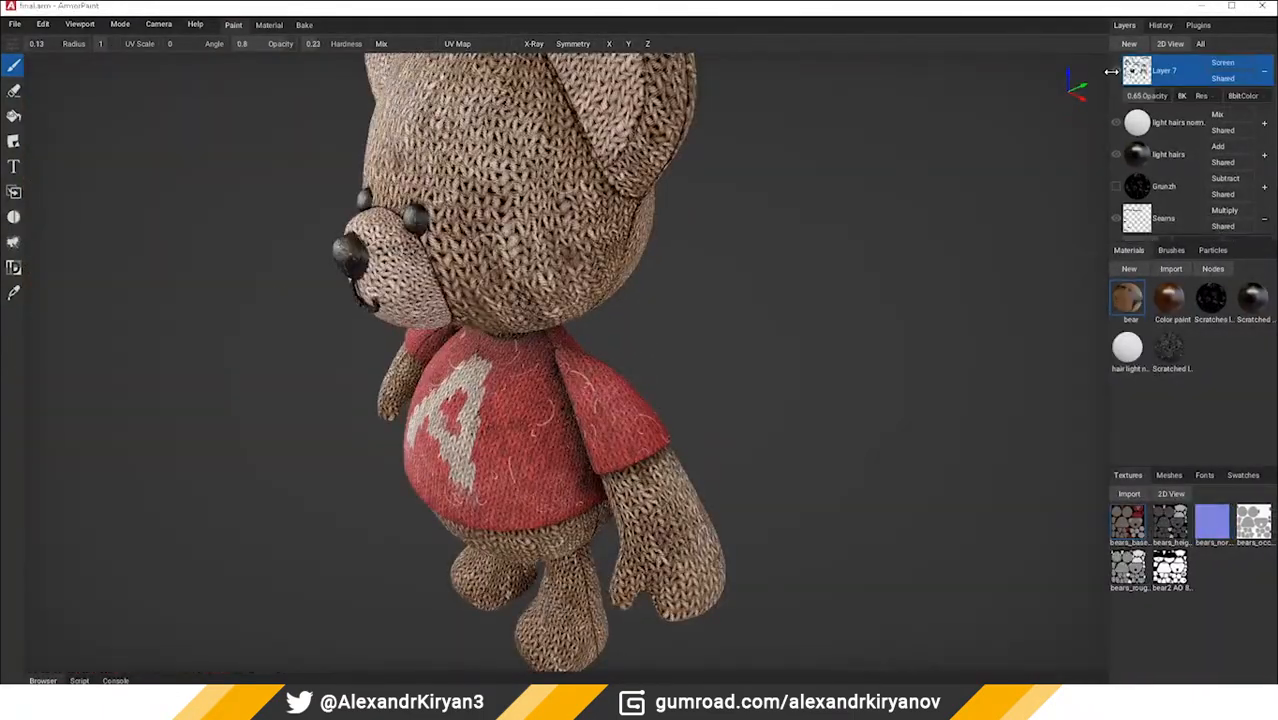
Step: Toggle Layer 7's visibility to compare its effect on the bear, leaving the layer visible
left_click(1115, 73)
left_click(1115, 74)
left_click(1115, 74)
left_click(1115, 74)
right_click_drag(522, 480, 566, 421)
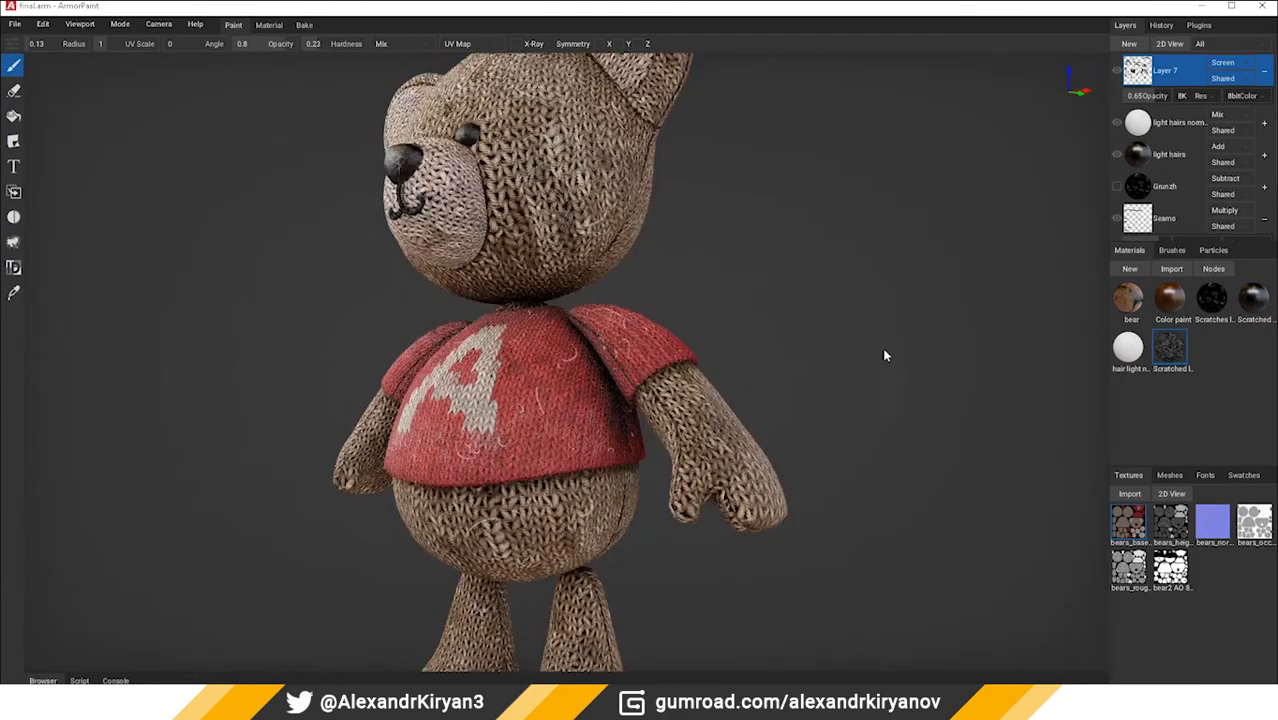
right_click_drag(882, 347, 774, 362)
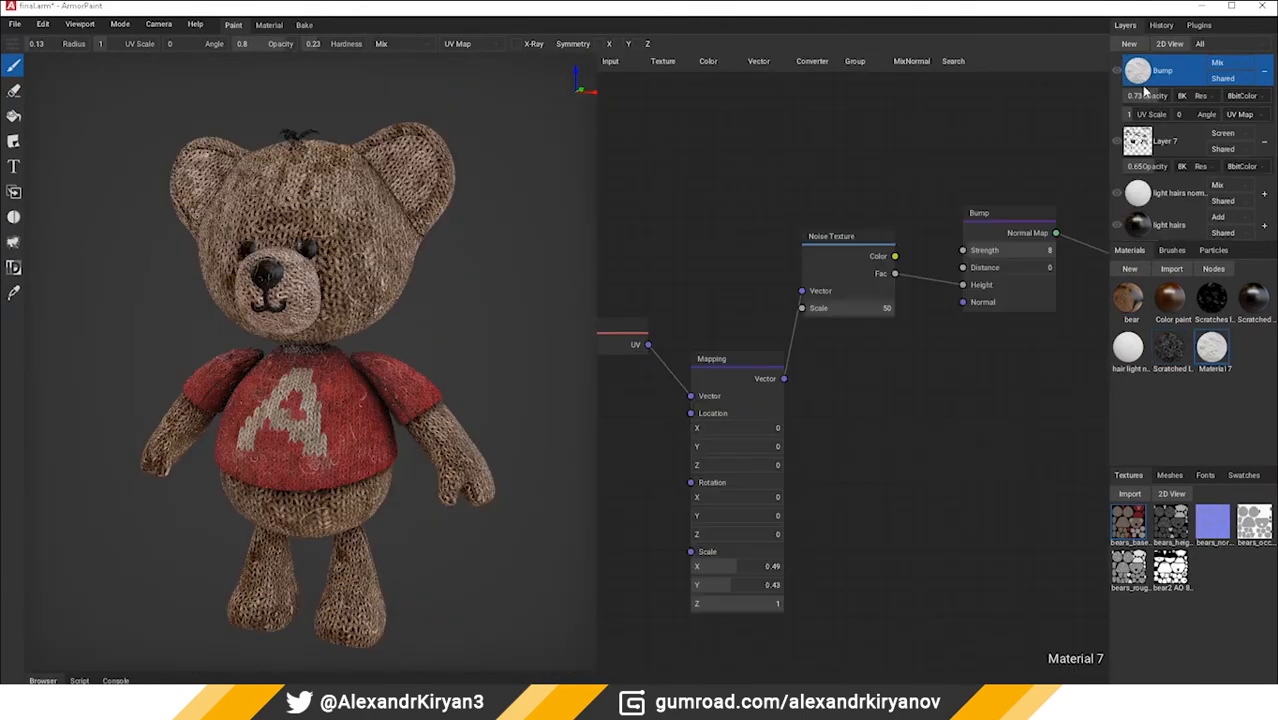
Step: Hide the node editor and inspect the bear's surface with the Bump layer up close and from several sides
double_click(1136, 80)
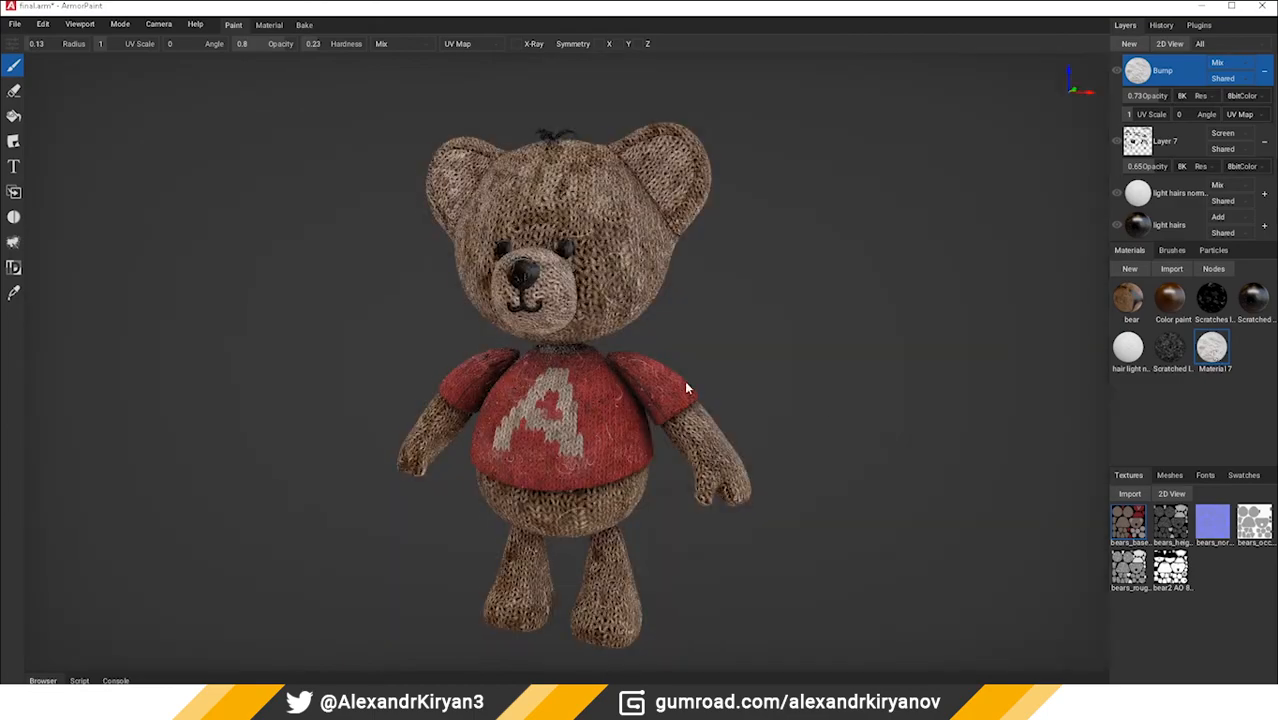
right_click_drag(684, 380, 910, 330)
right_click_drag(1087, 337, 795, 405)
scroll(562, 295, "up", 3)
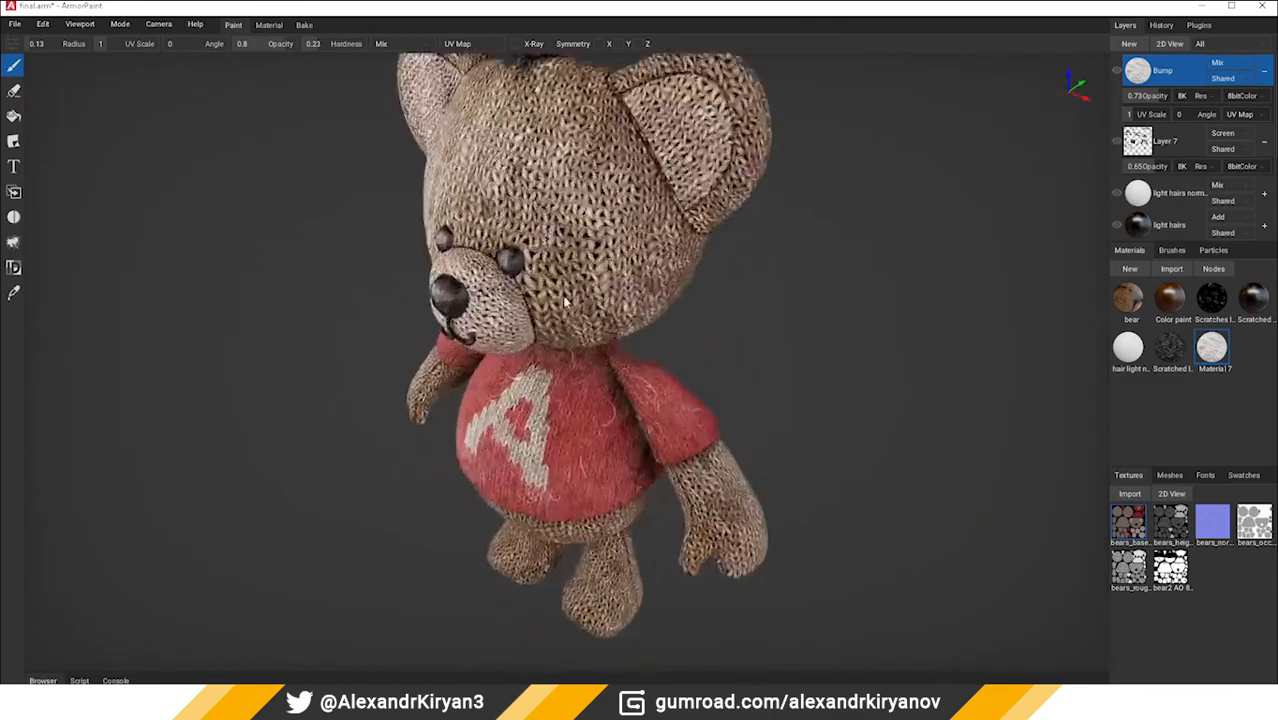
right_click_drag(562, 295, 592, 262)
scroll(752, 309, "up", 3)
middle_click_drag(752, 304, 770, 386, "shift")
right_click_drag(770, 386, 588, 402)
middle_click_drag(588, 402, 641, 438, "shift")
right_click_drag(641, 438, 478, 453)
middle_click_drag(478, 453, 759, 451, "shift")
right_click_drag(695, 465, 658, 463)
scroll(658, 463, "down", 3)
scroll(658, 461, "down", 5)
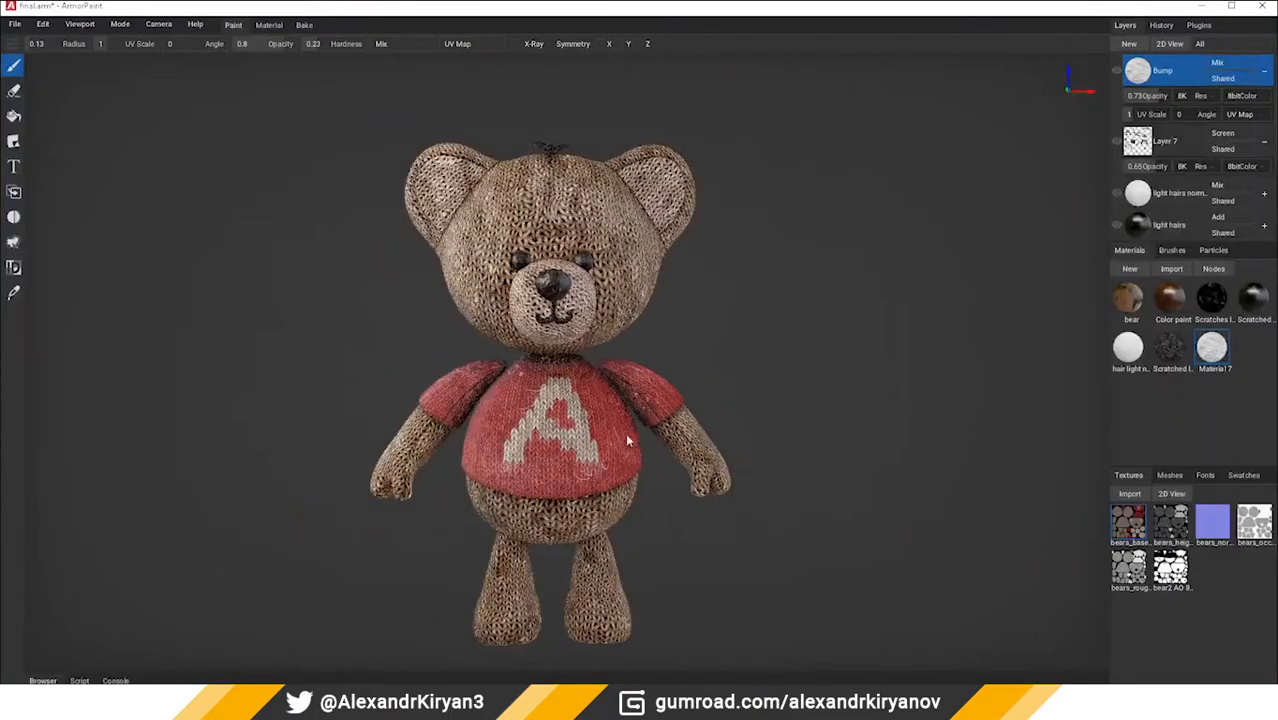
middle_click_drag(625, 433, 548, 438, "shift")
right_click_drag(548, 438, 508, 427)
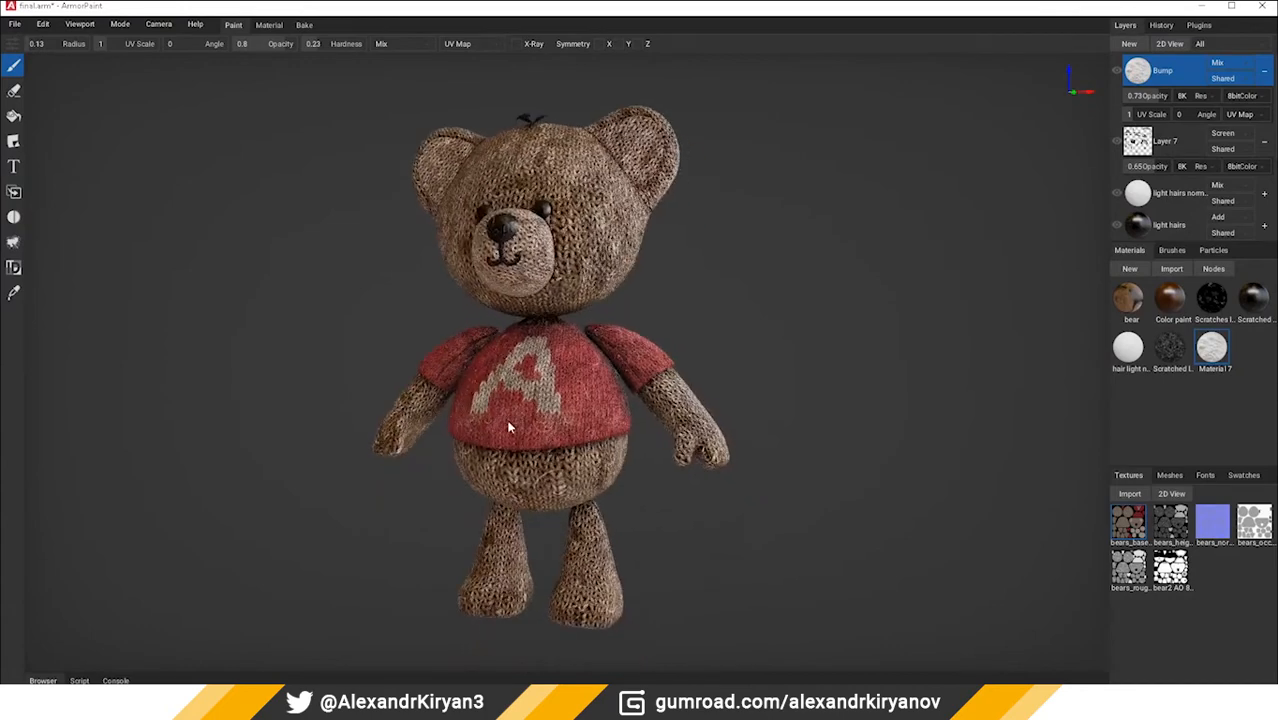
Step: Open the project's file commands for saving or exporting
left_click(15, 24)
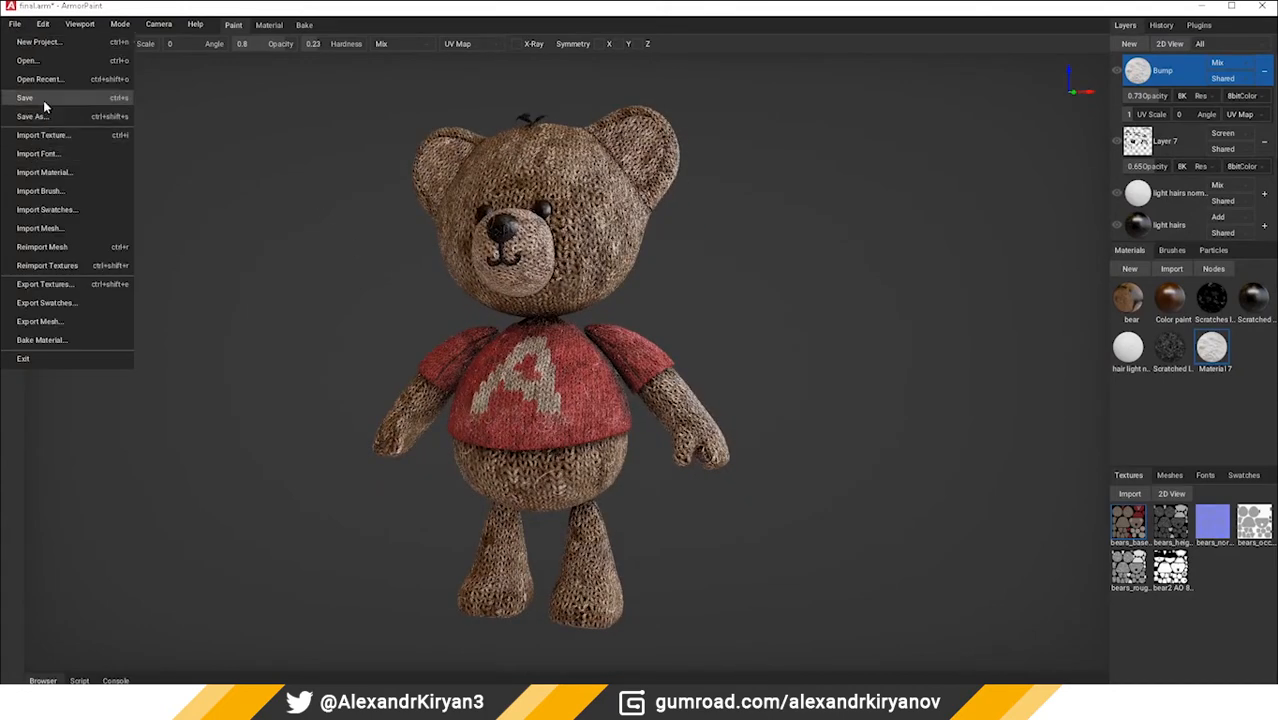